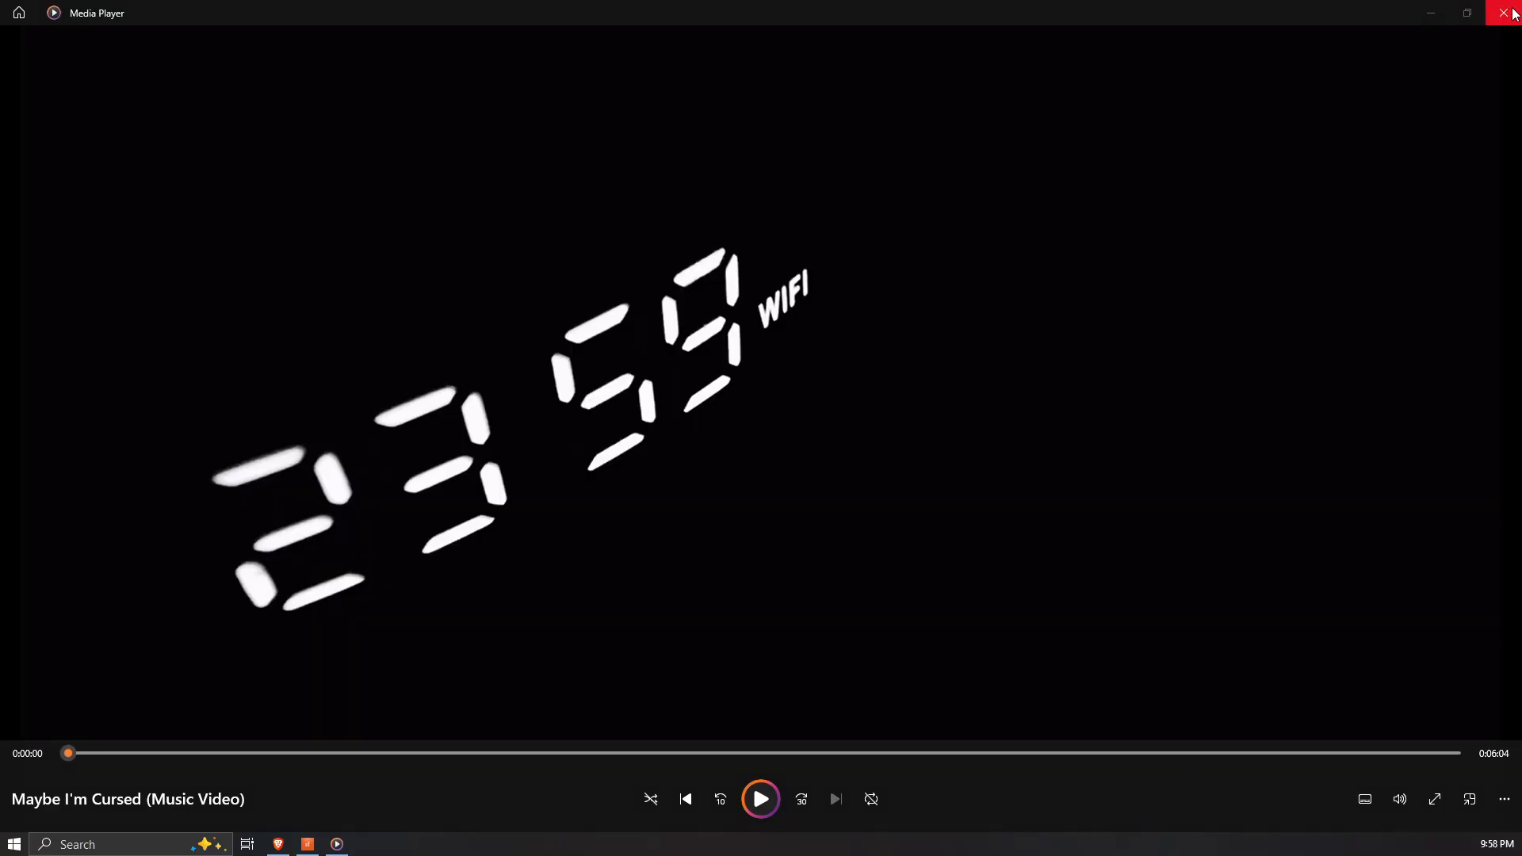
Step: Close the music video in Media Player and switch to the Cakewalk project
left_click(1513, 14)
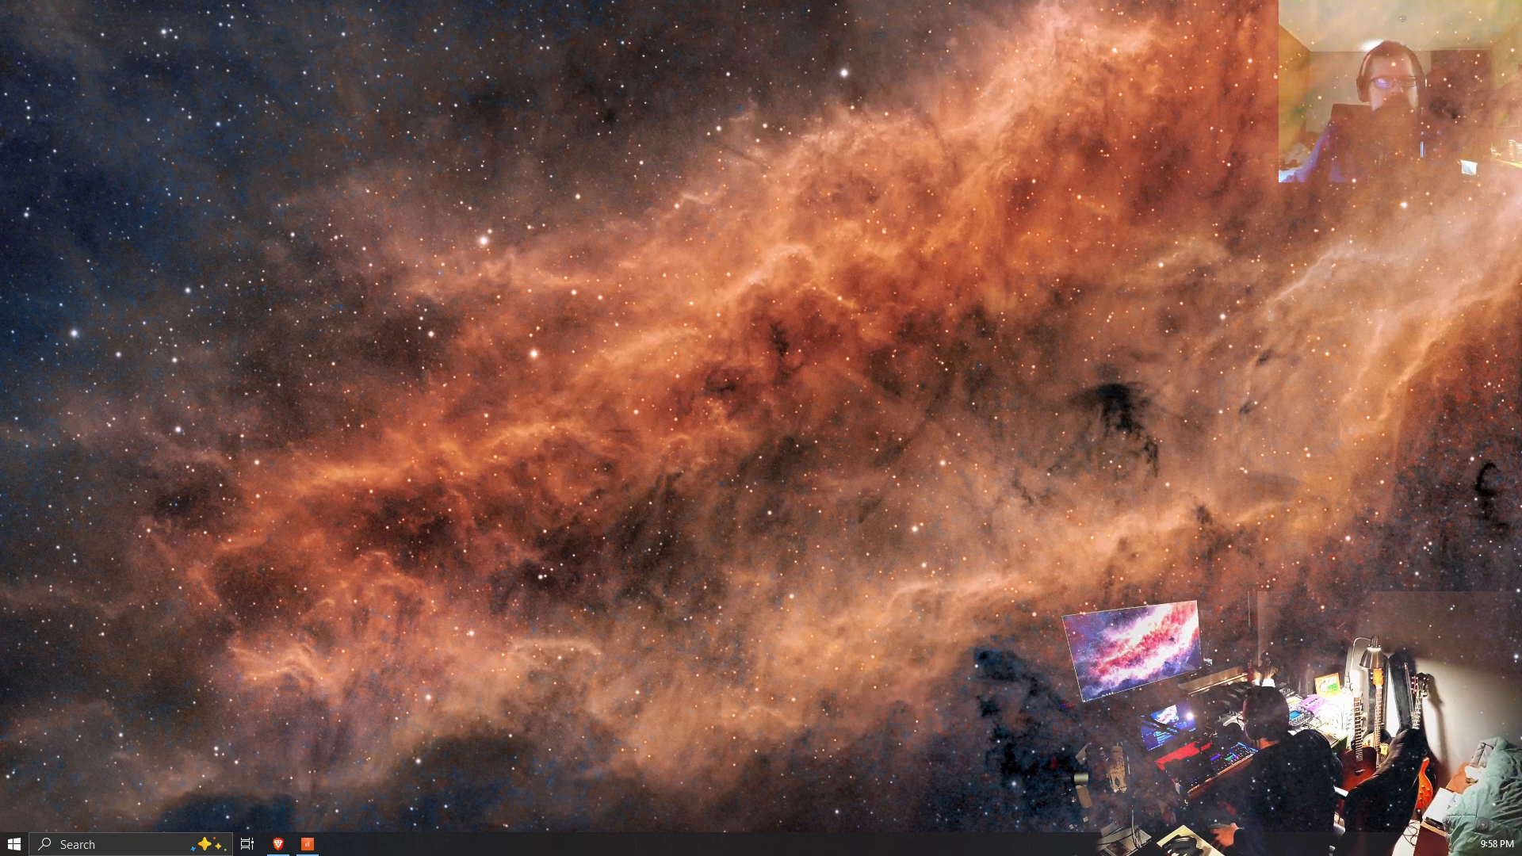
key("alt+Tab")
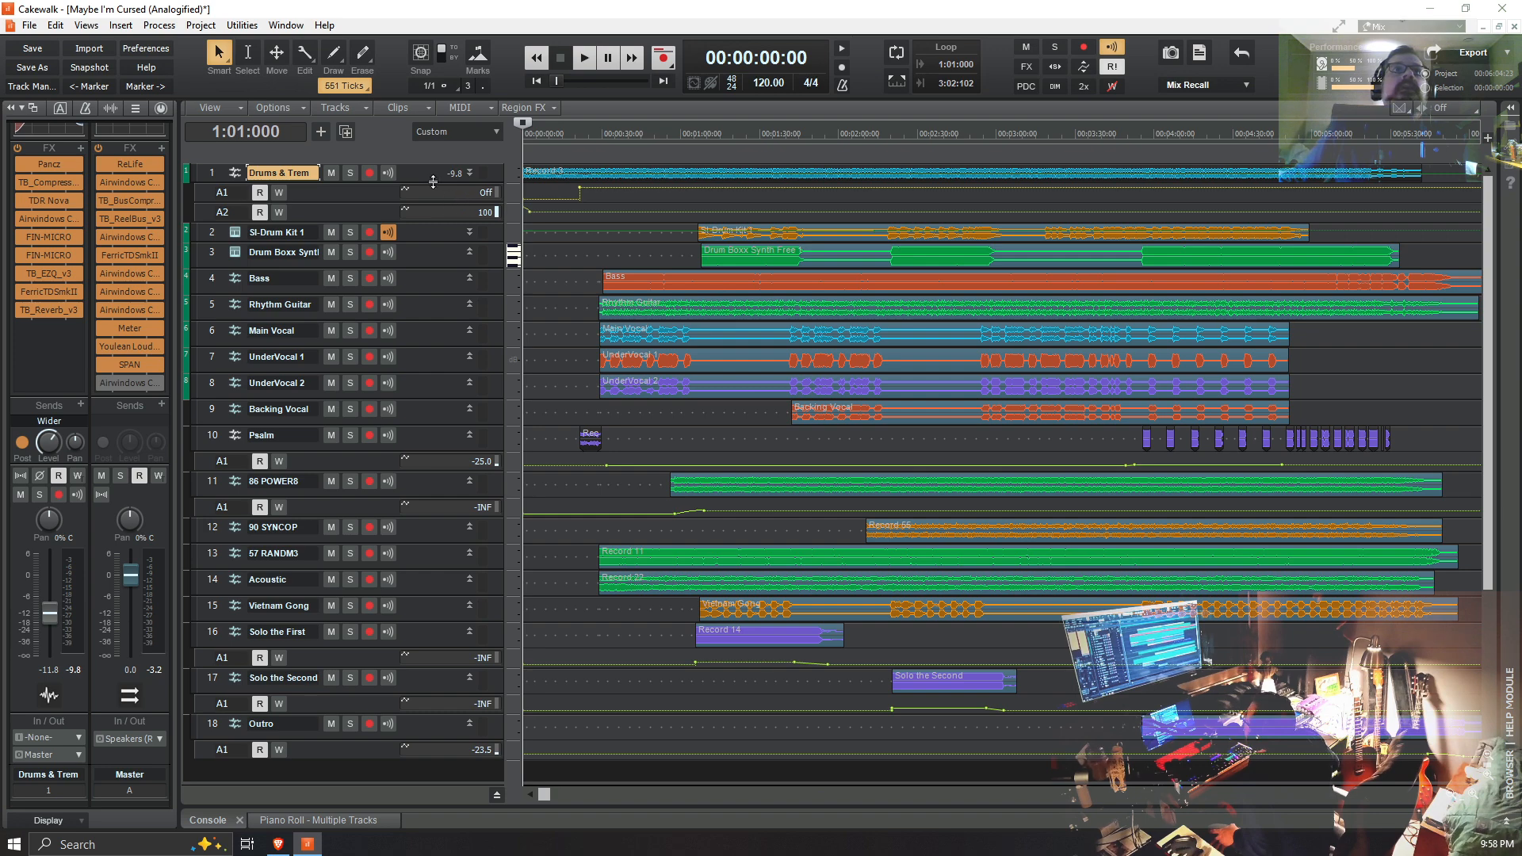
Step: Enlarge the Drums & Trem track to show its effects list, and open its first FIN-MICRO plug-in in a window beside the track controls
left_click_drag(433, 182, 437, 269)
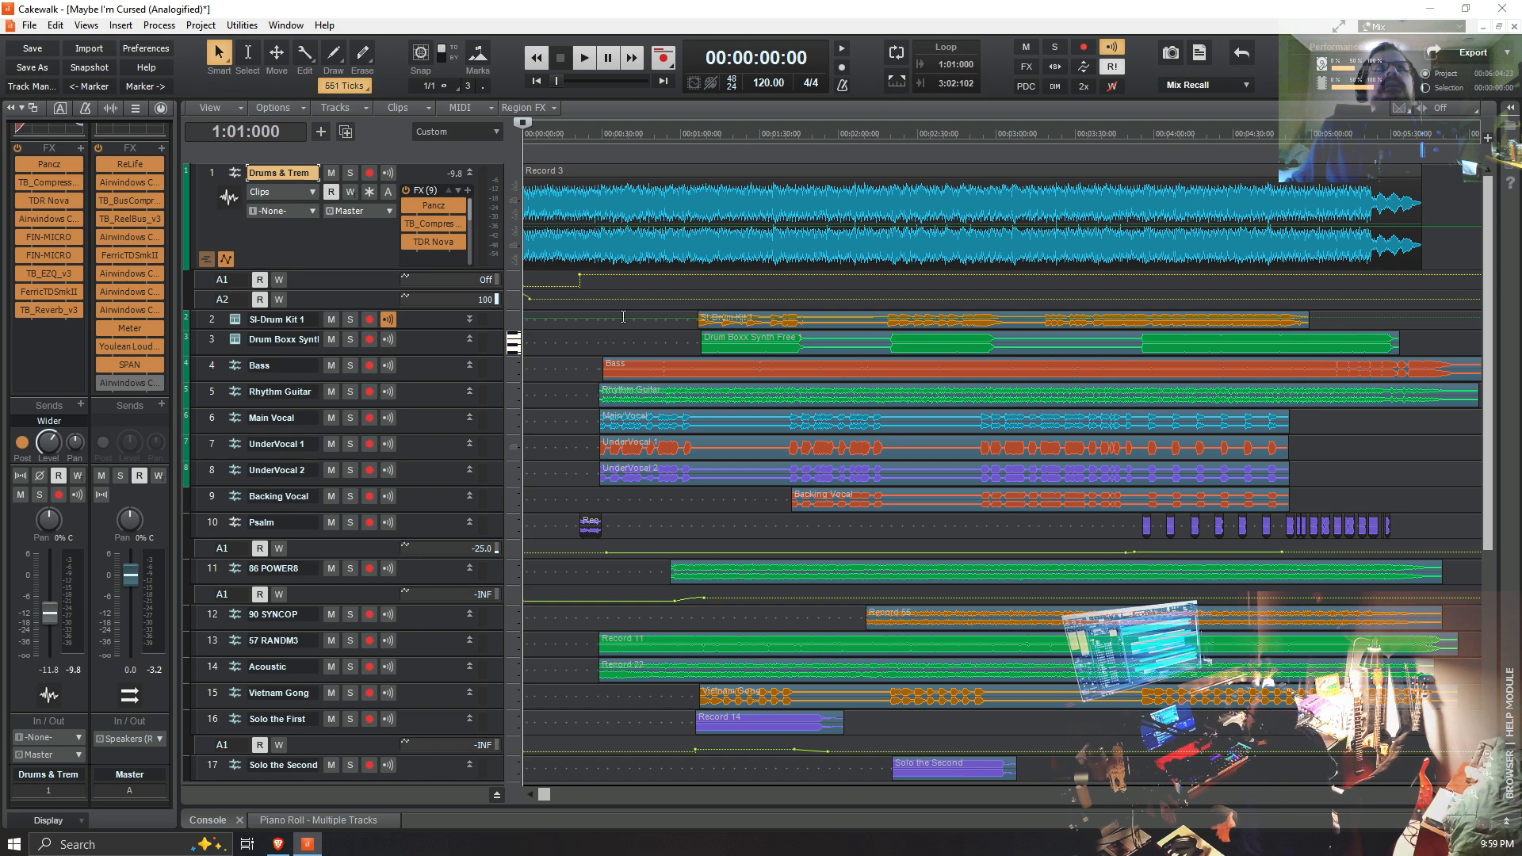
left_click_drag(442, 271, 453, 386)
double_click(435, 278)
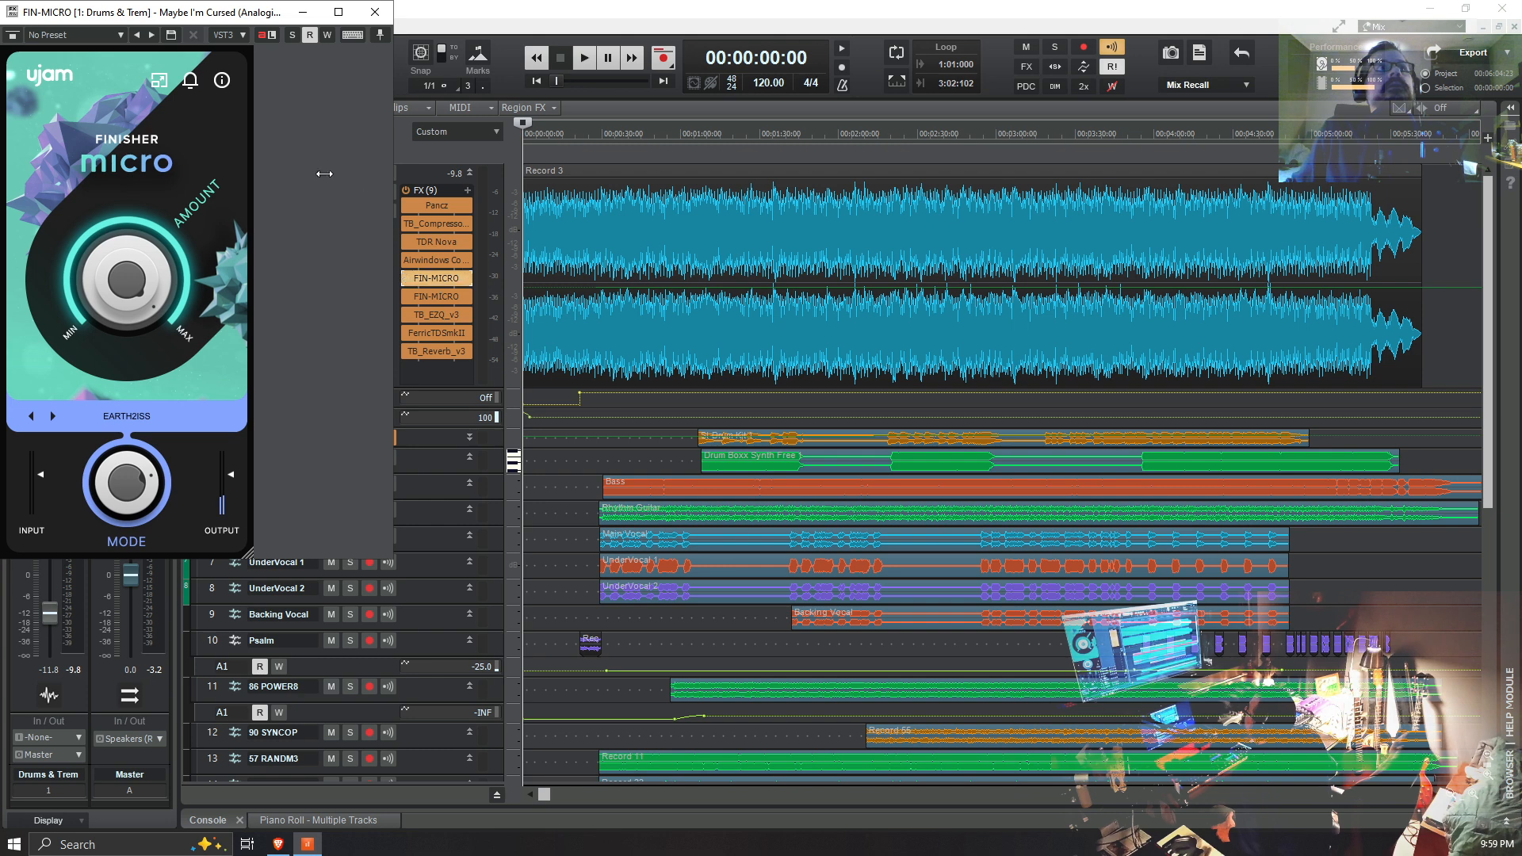
left_click_drag(158, 24, 1117, 153)
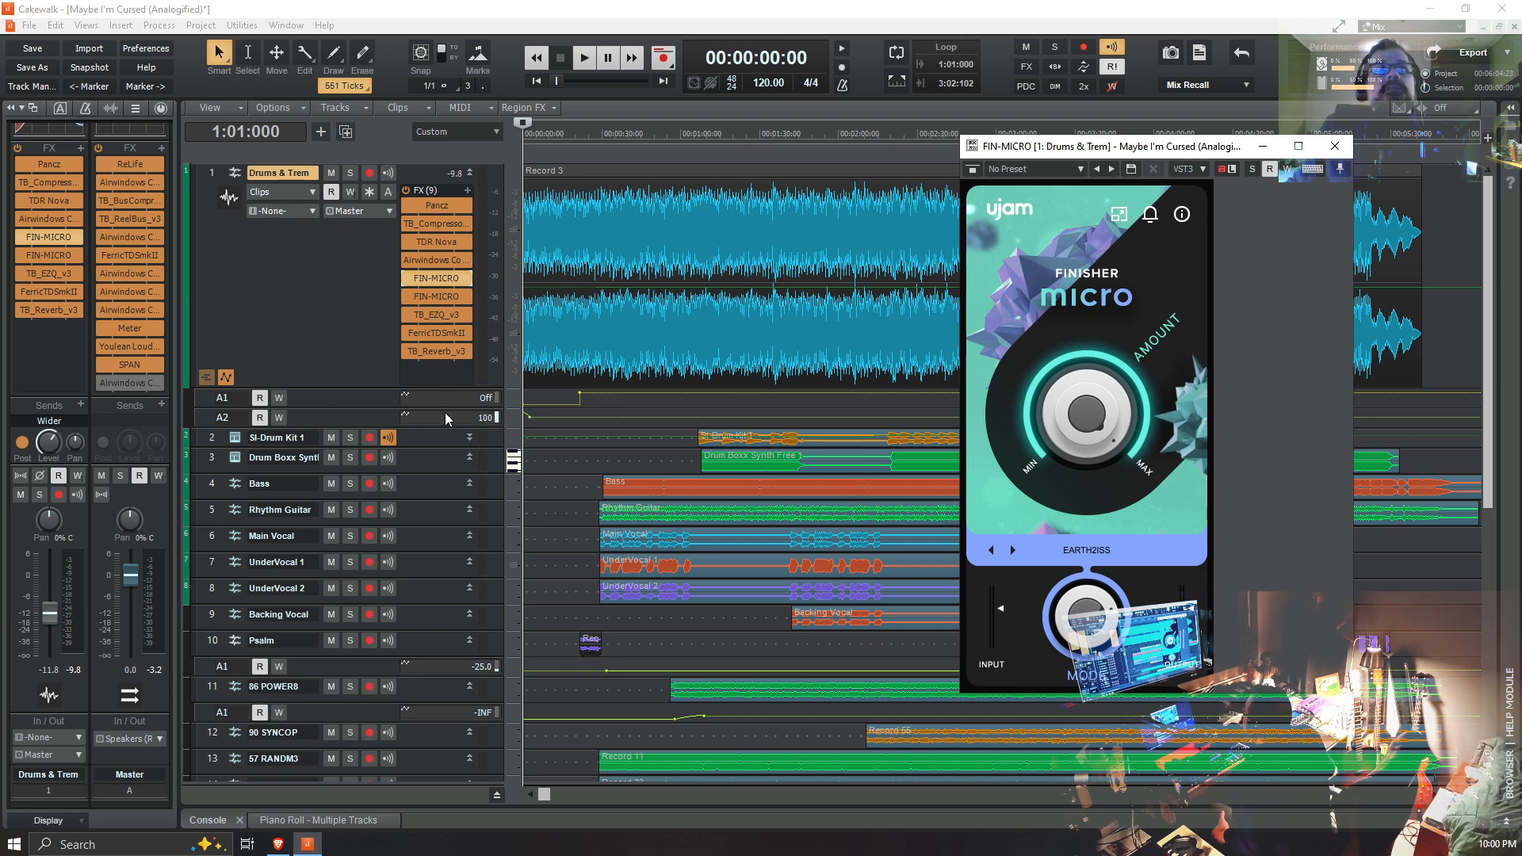
Step: Enlarge the two Drums & Trem automation lanes and the Psalm track to show their controls
left_click_drag(443, 408, 443, 463)
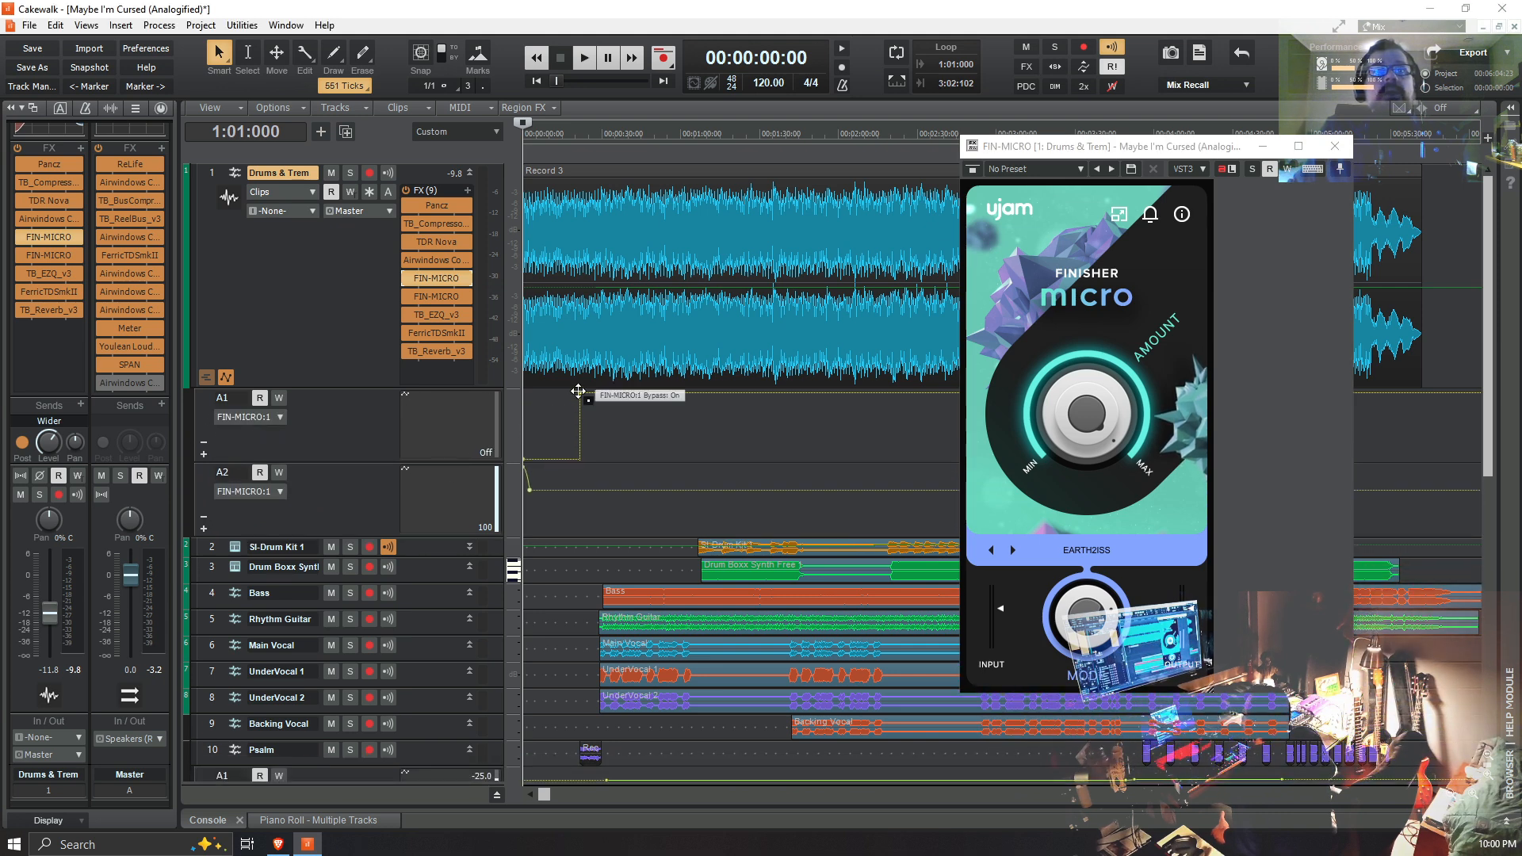
scroll(453, 722, "down", 3)
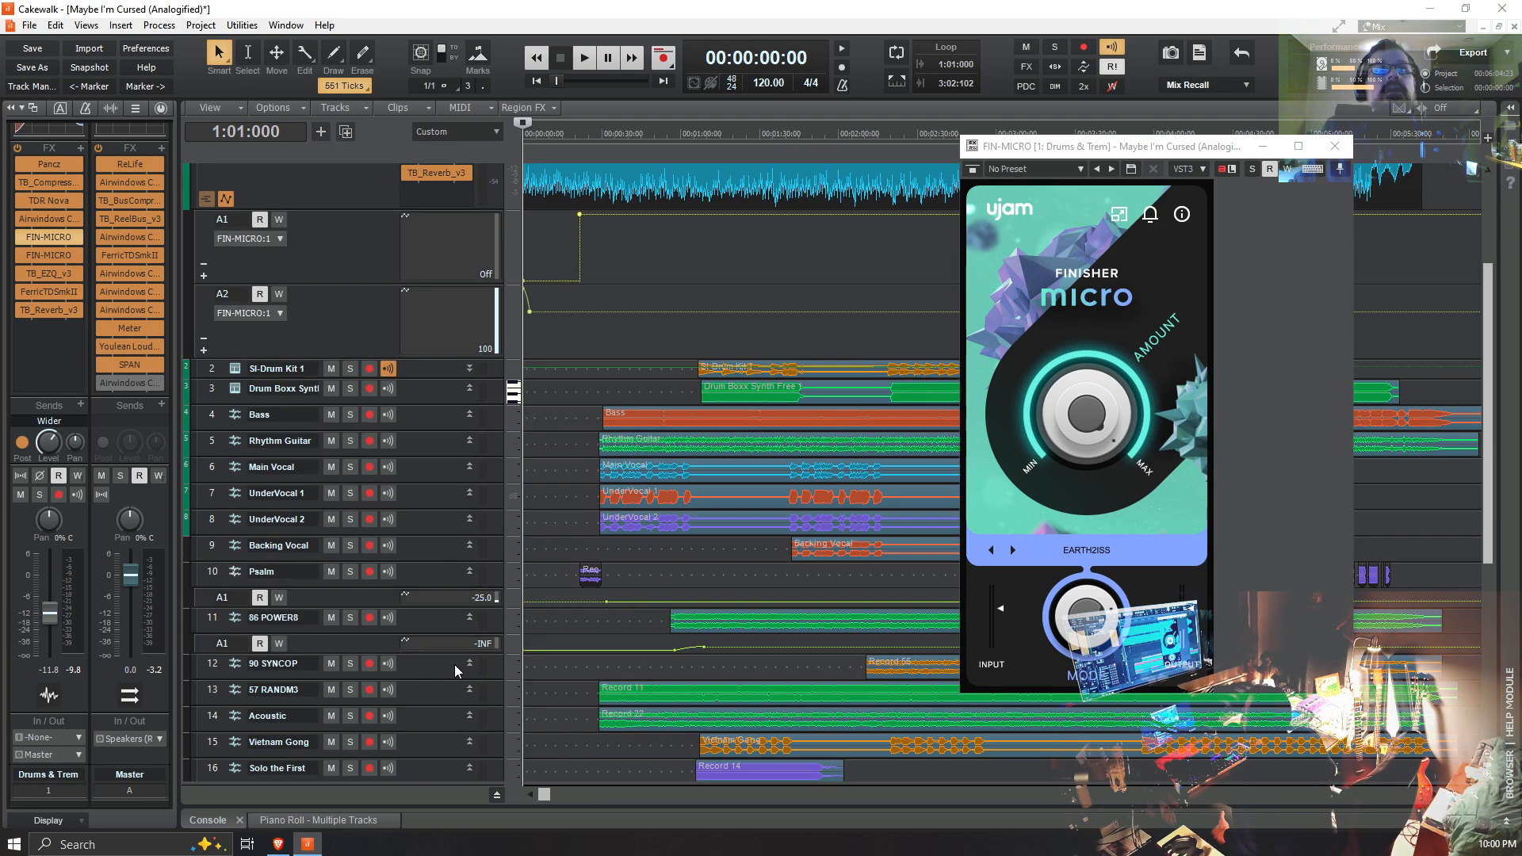
left_click_drag(421, 587, 421, 652)
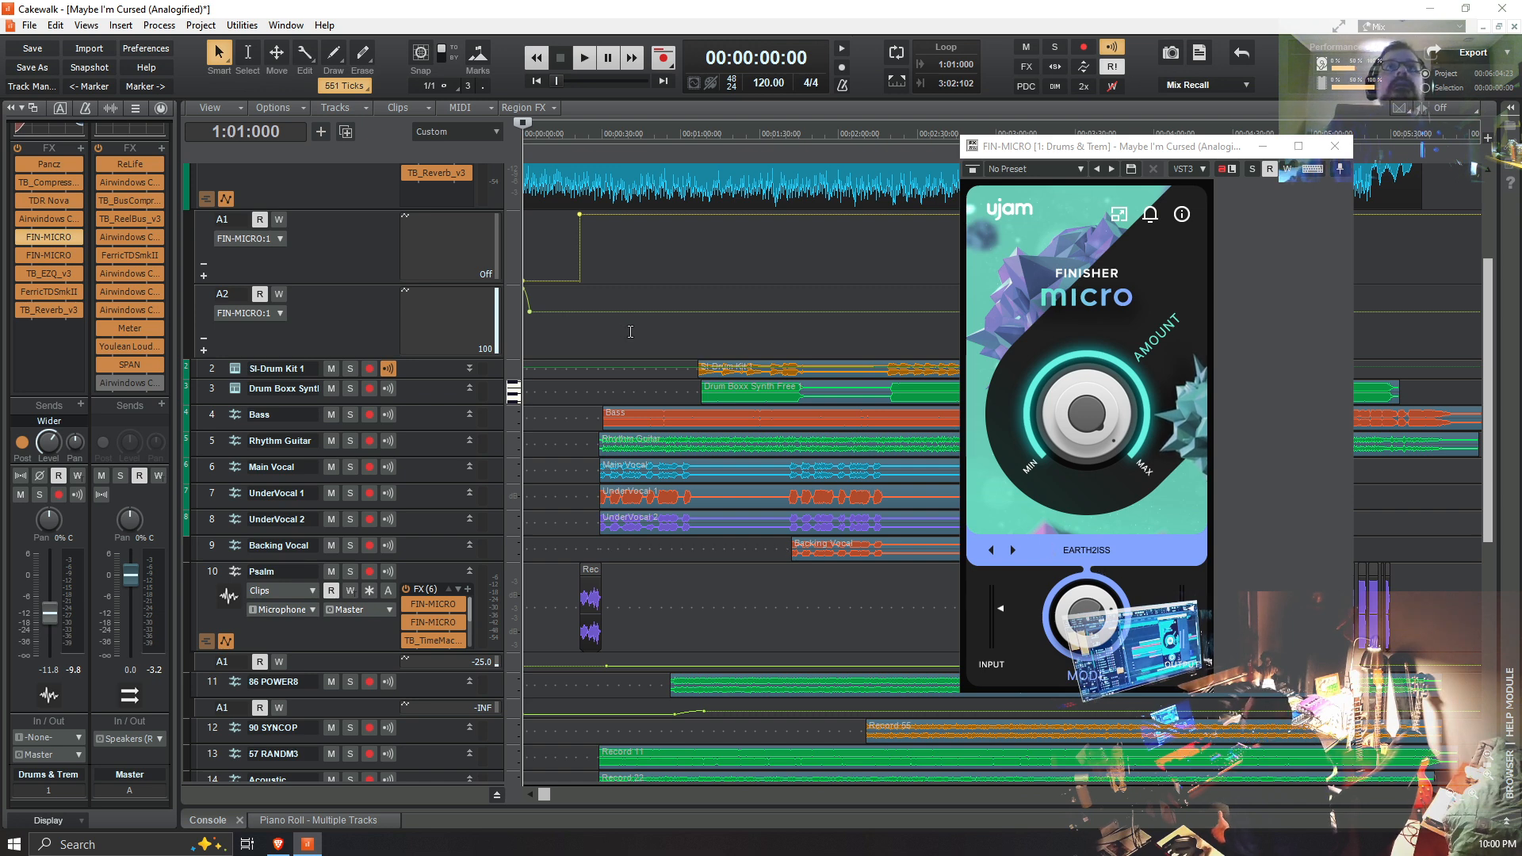
Step: Shrink the two Drums & Trem automation lanes to a compact height
scroll(624, 347, "up", 1)
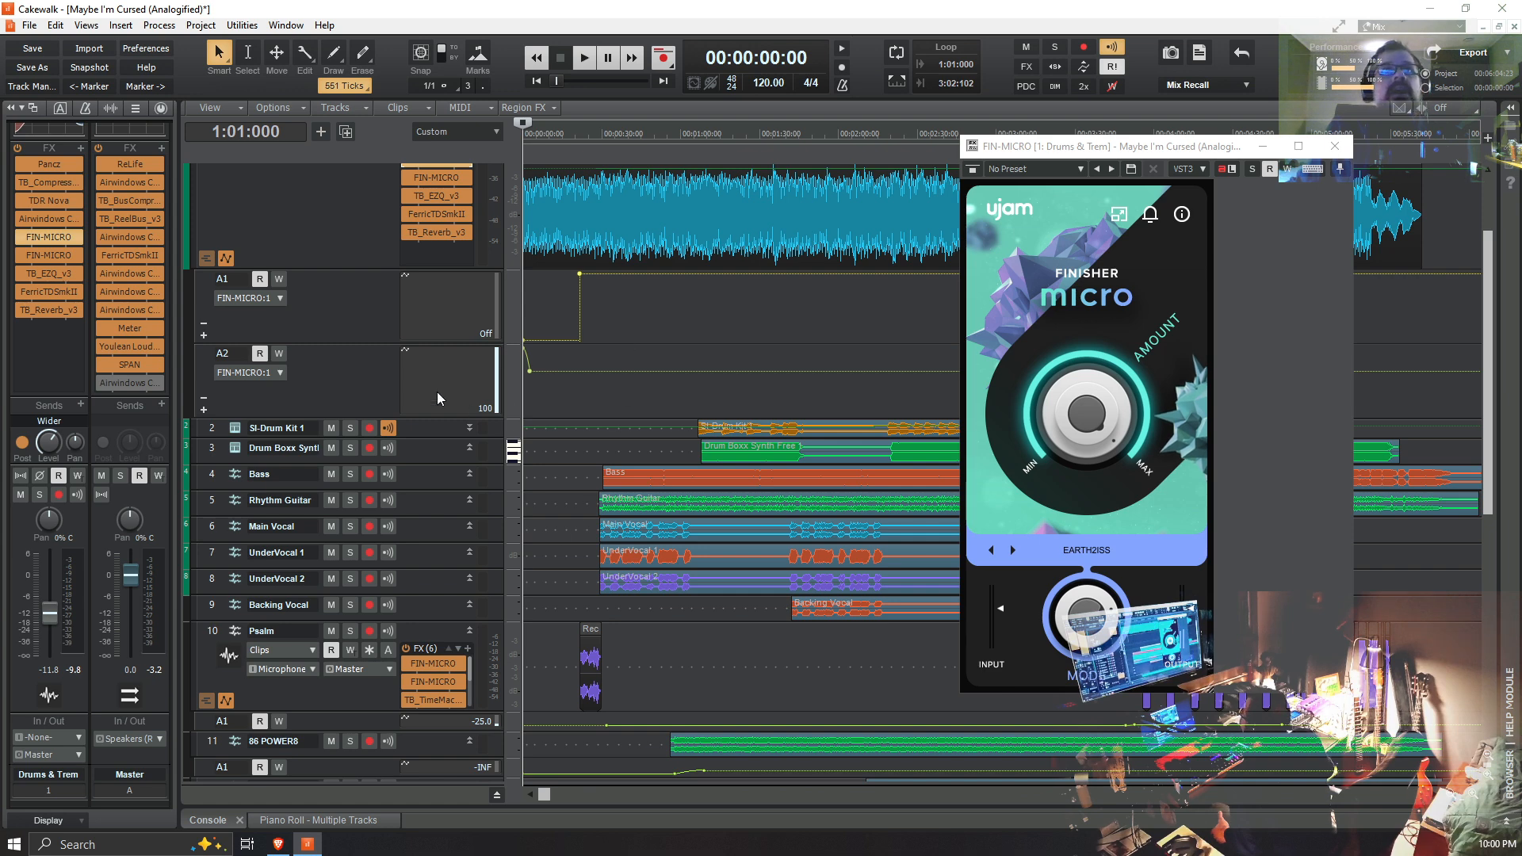
left_click_drag(382, 347, 381, 306)
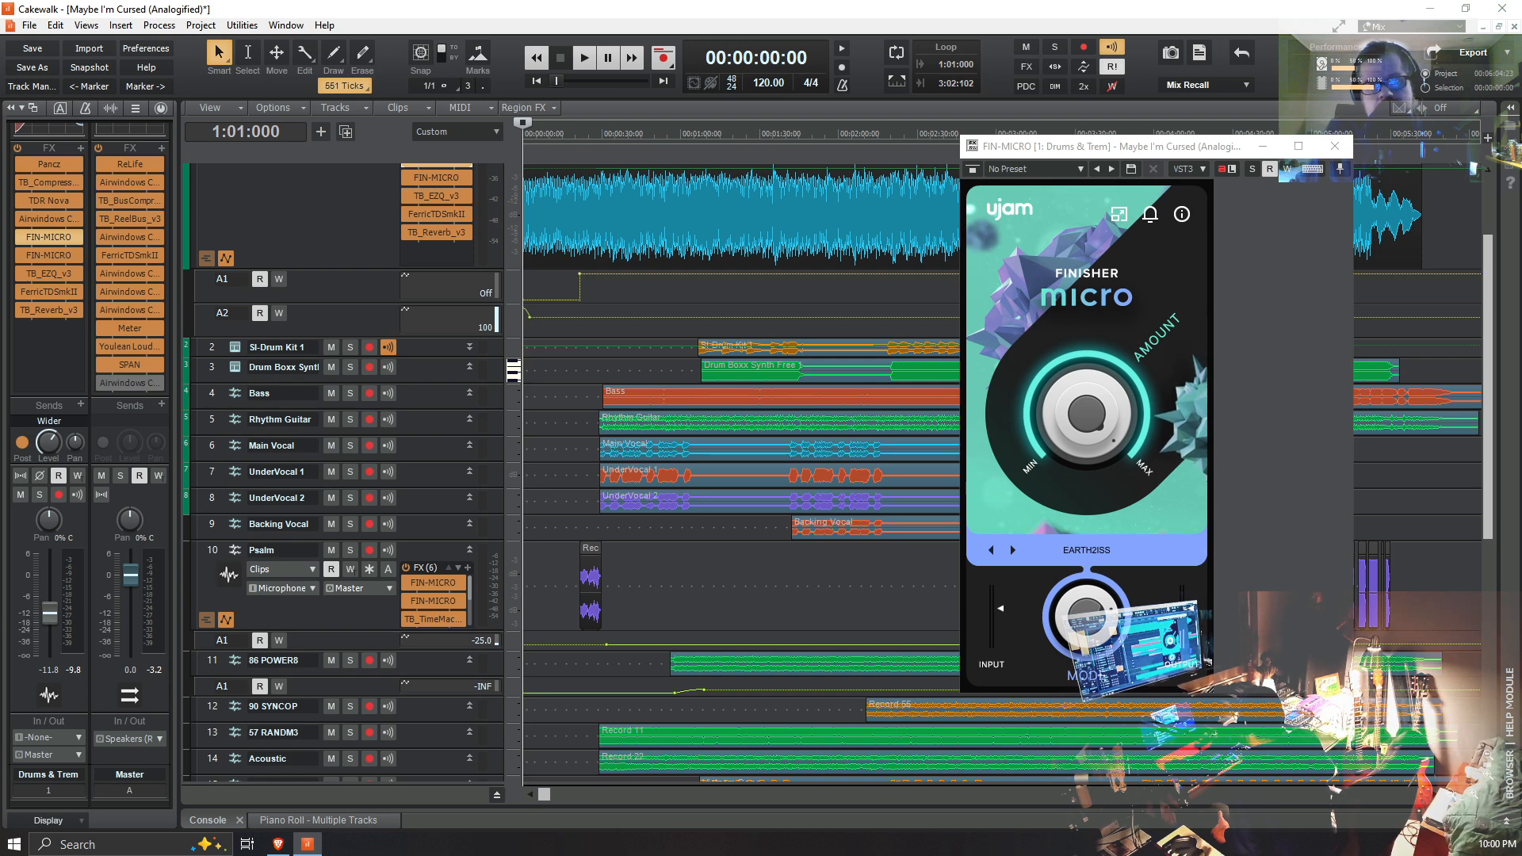
left_click_drag(382, 304, 381, 302)
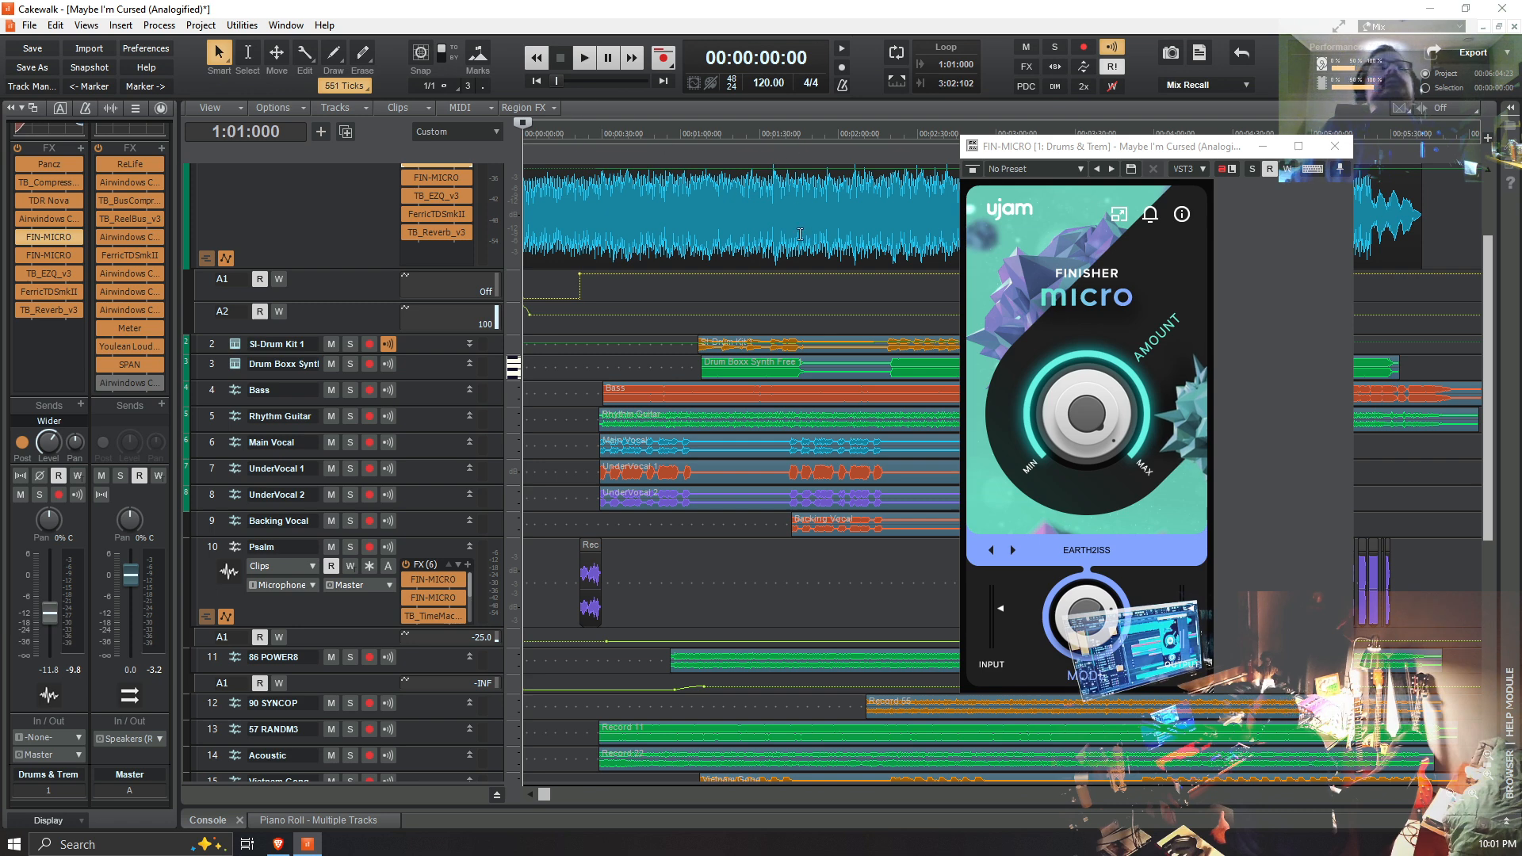
Step: Show the ProChannel modules of the Drums & Trem track and reduce the track's height in the track list
left_click(164, 107)
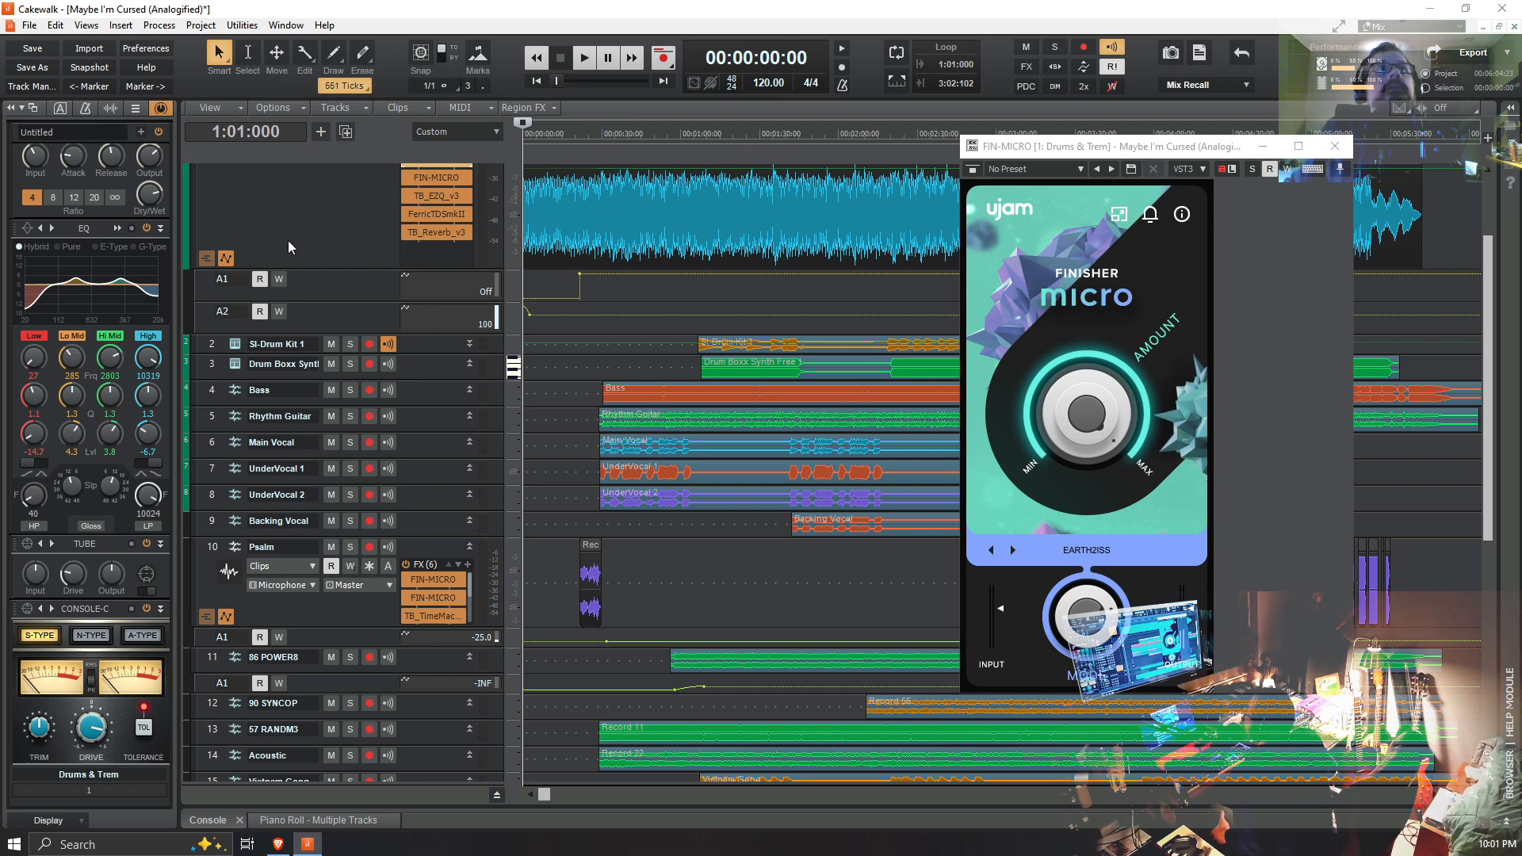
scroll(288, 241, "up", 1)
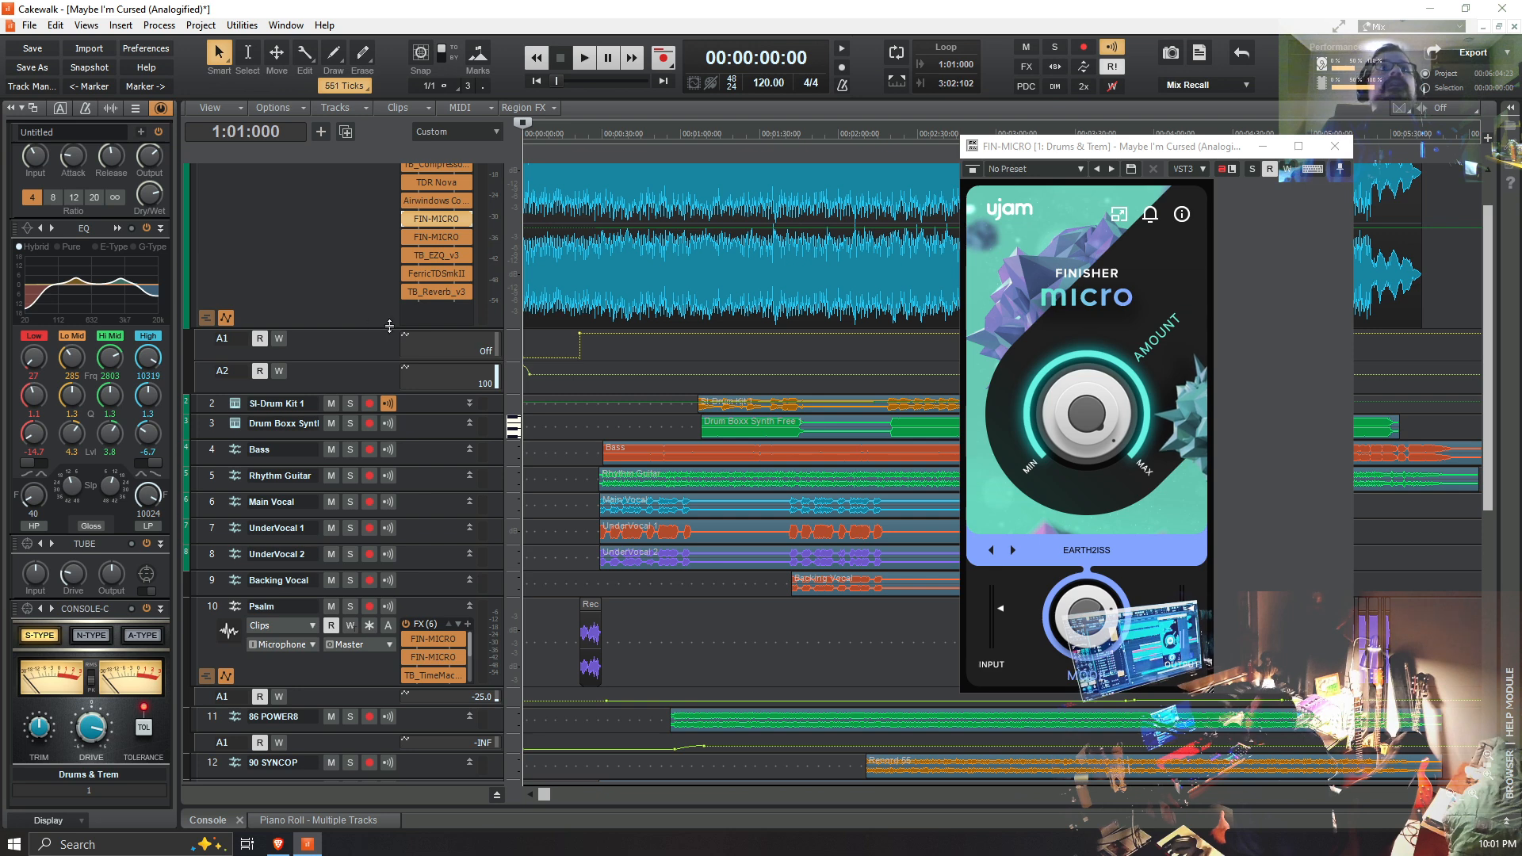
scroll(357, 210, "down", 2)
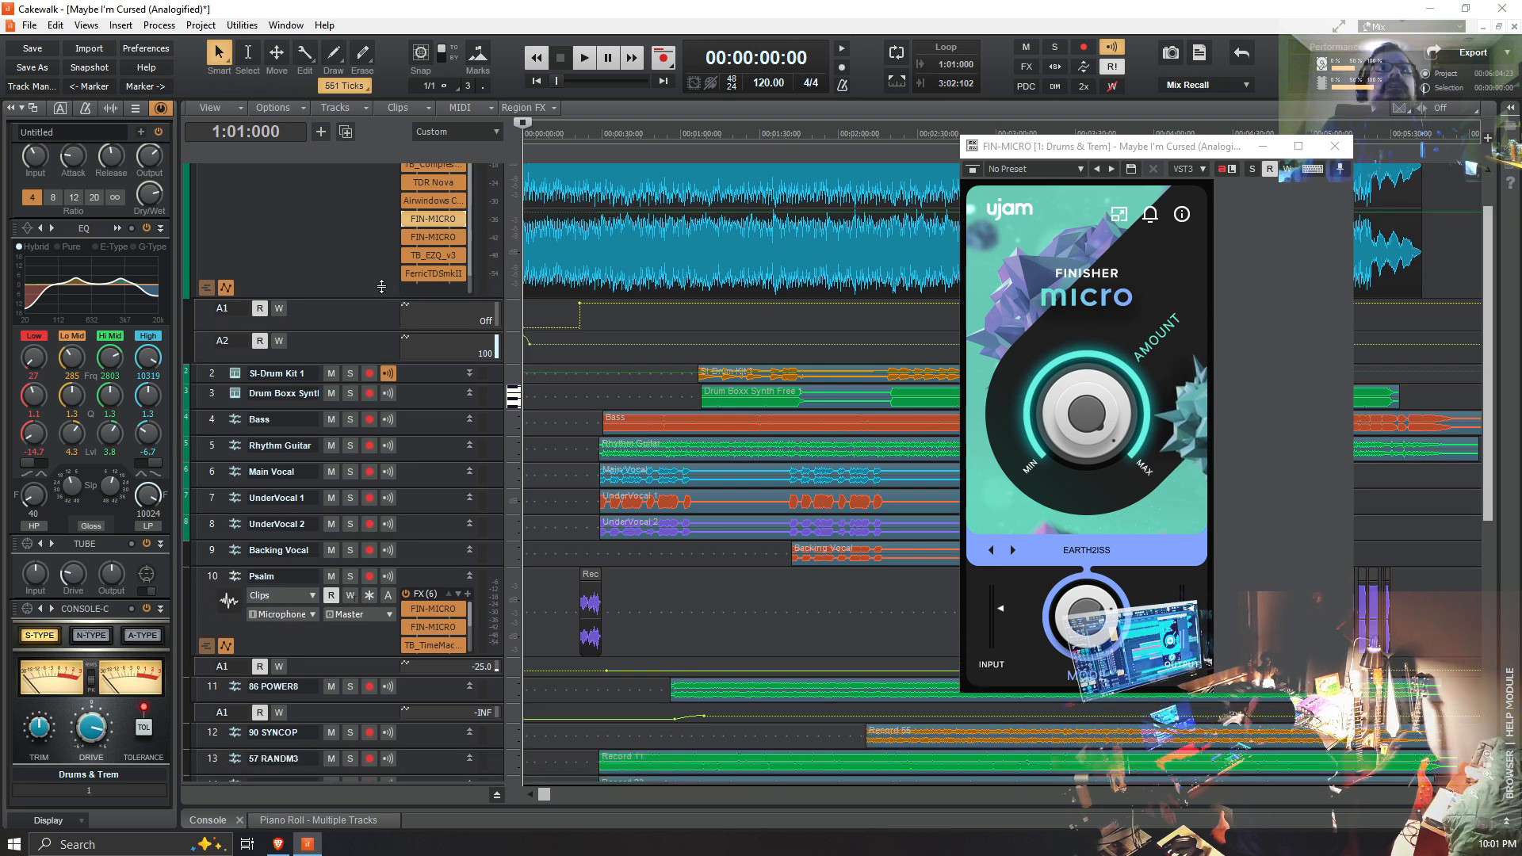
scroll(358, 210, "up", 1)
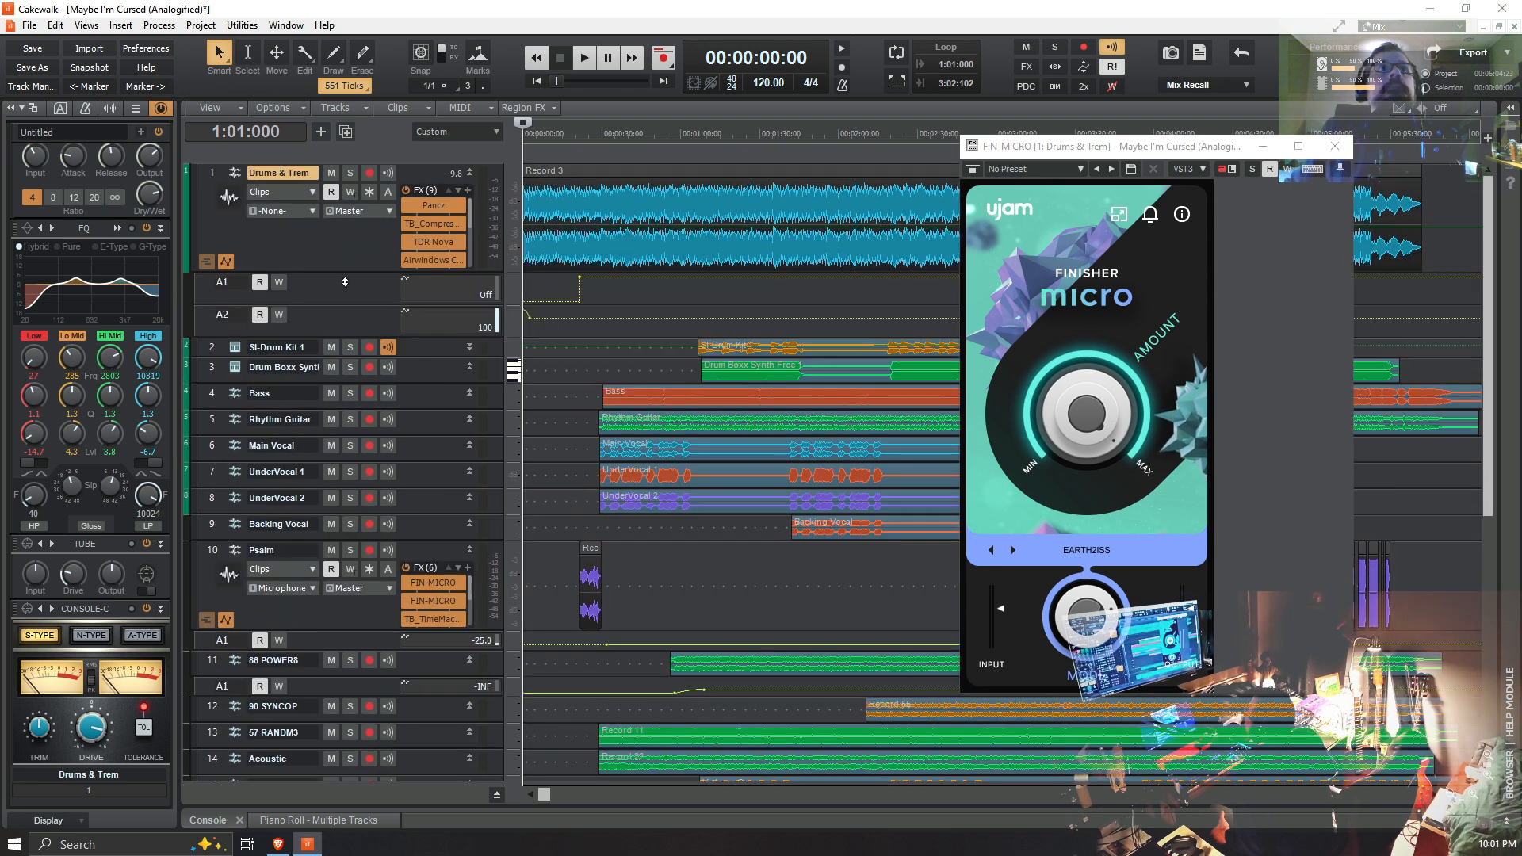
left_click_drag(357, 272, 355, 216)
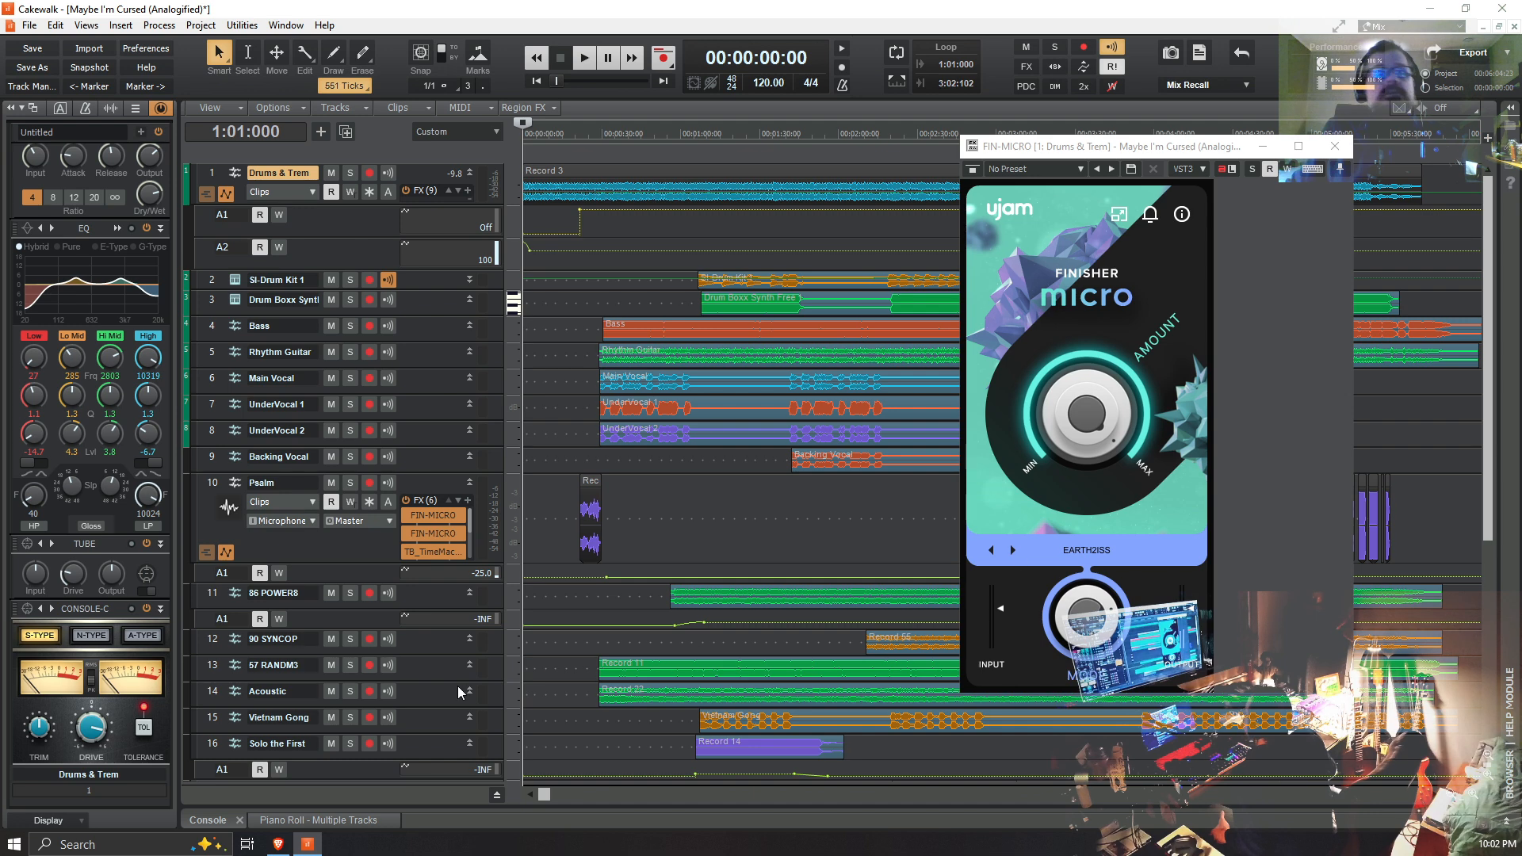
Step: Close the FIN-MICRO plug-in window and bring up the console with the effects racks of all tracks in view
left_click(220, 821)
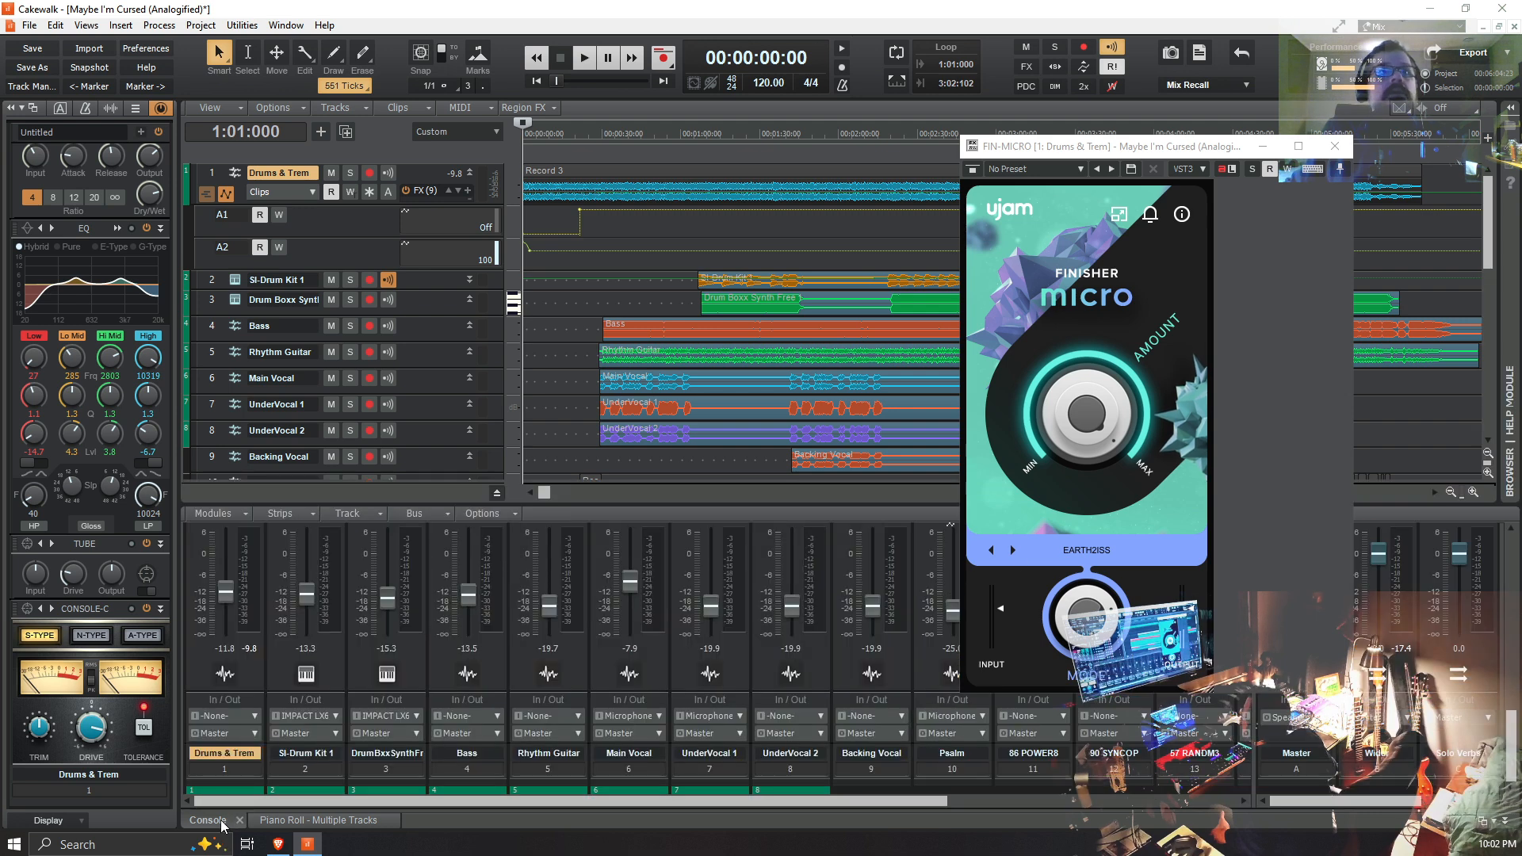
left_click(1336, 146)
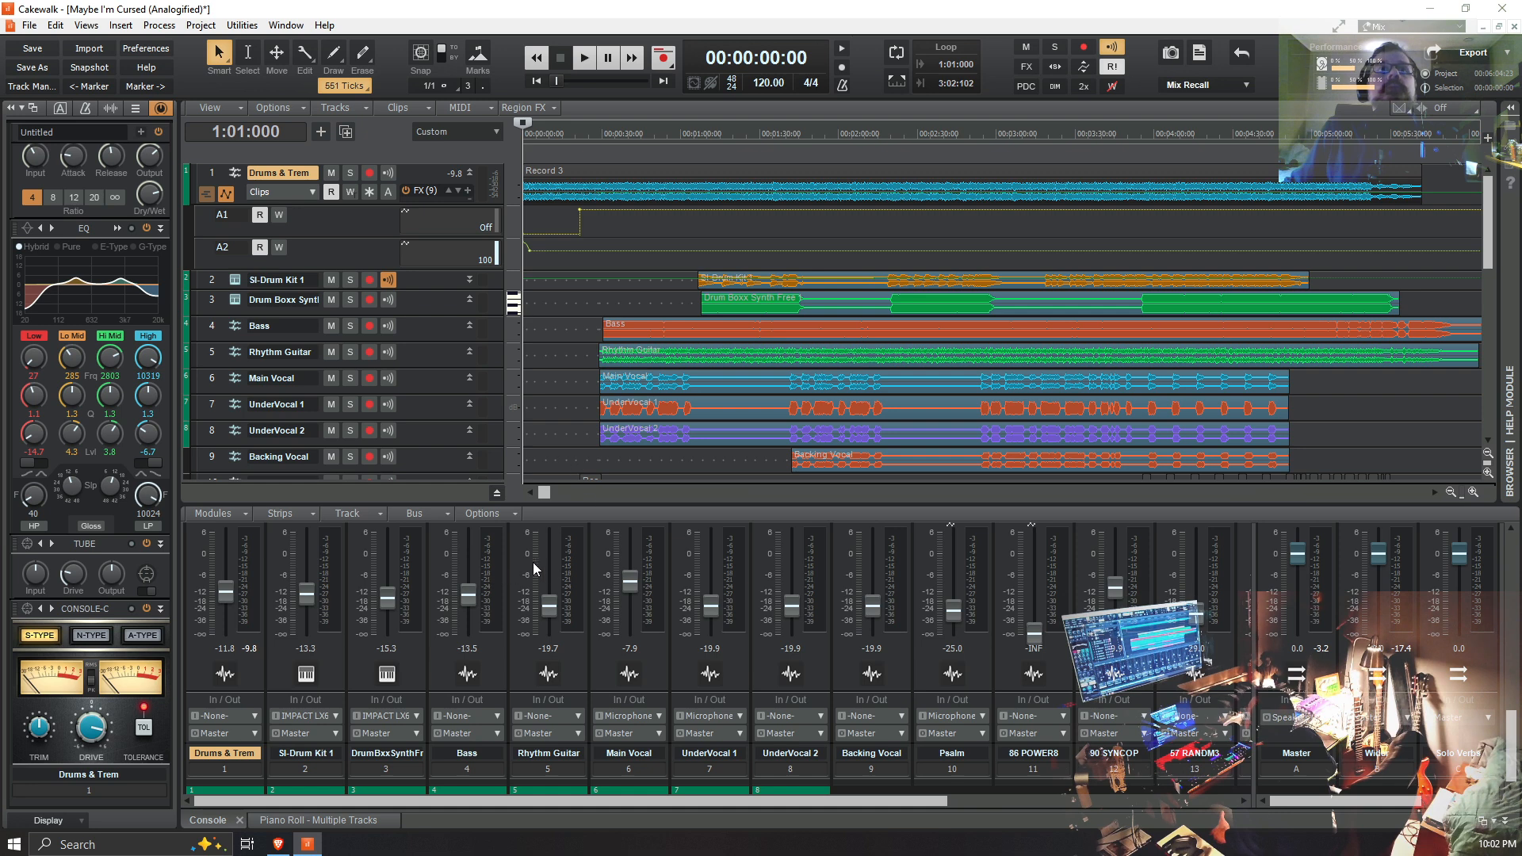
scroll(523, 571, "up", 3)
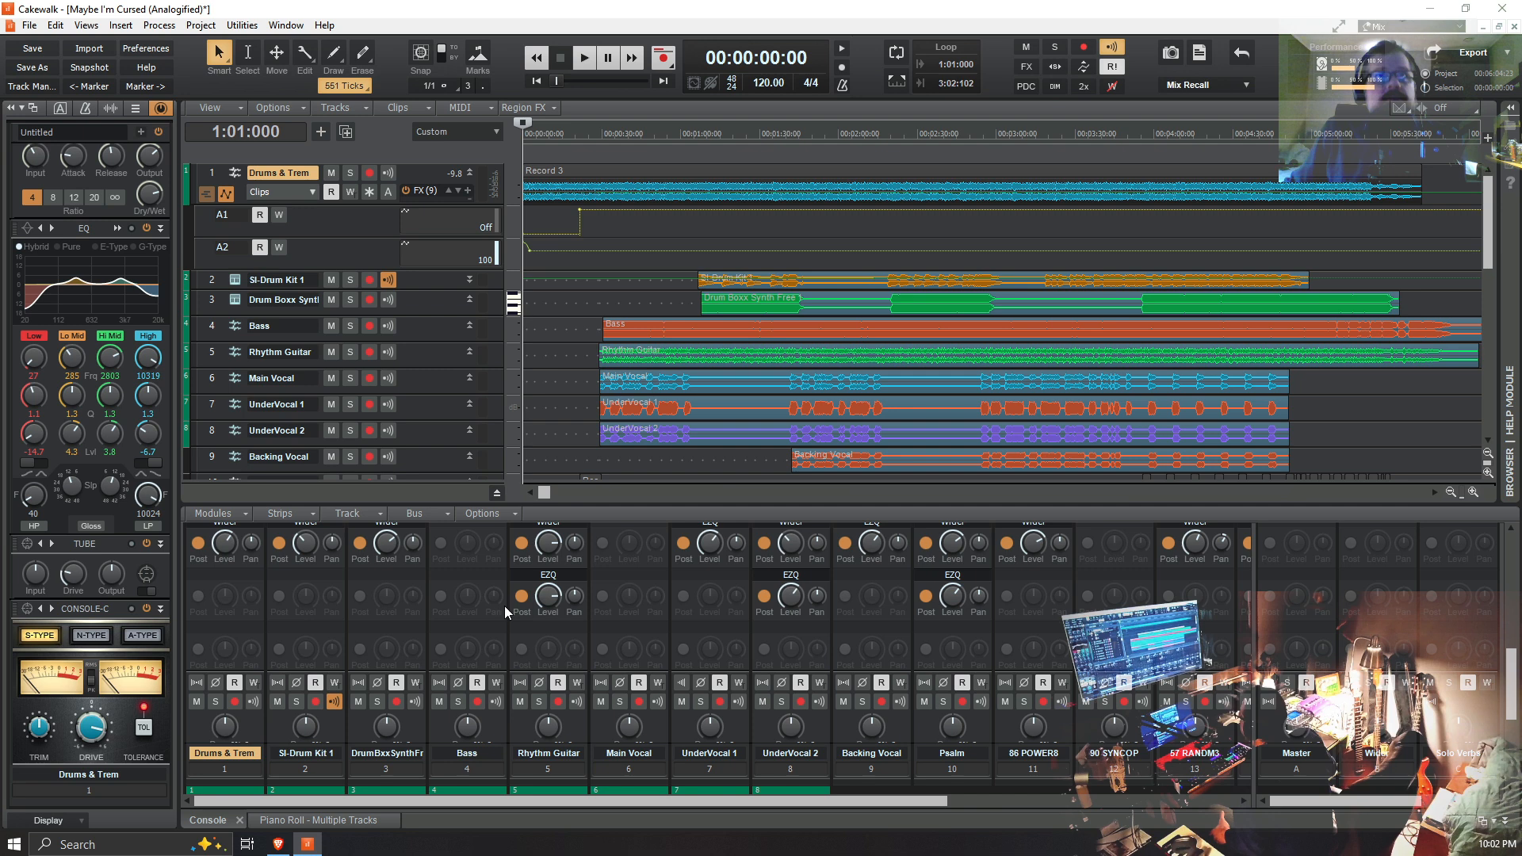
scroll(507, 619, "up", 3)
scroll(517, 660, "up", 2)
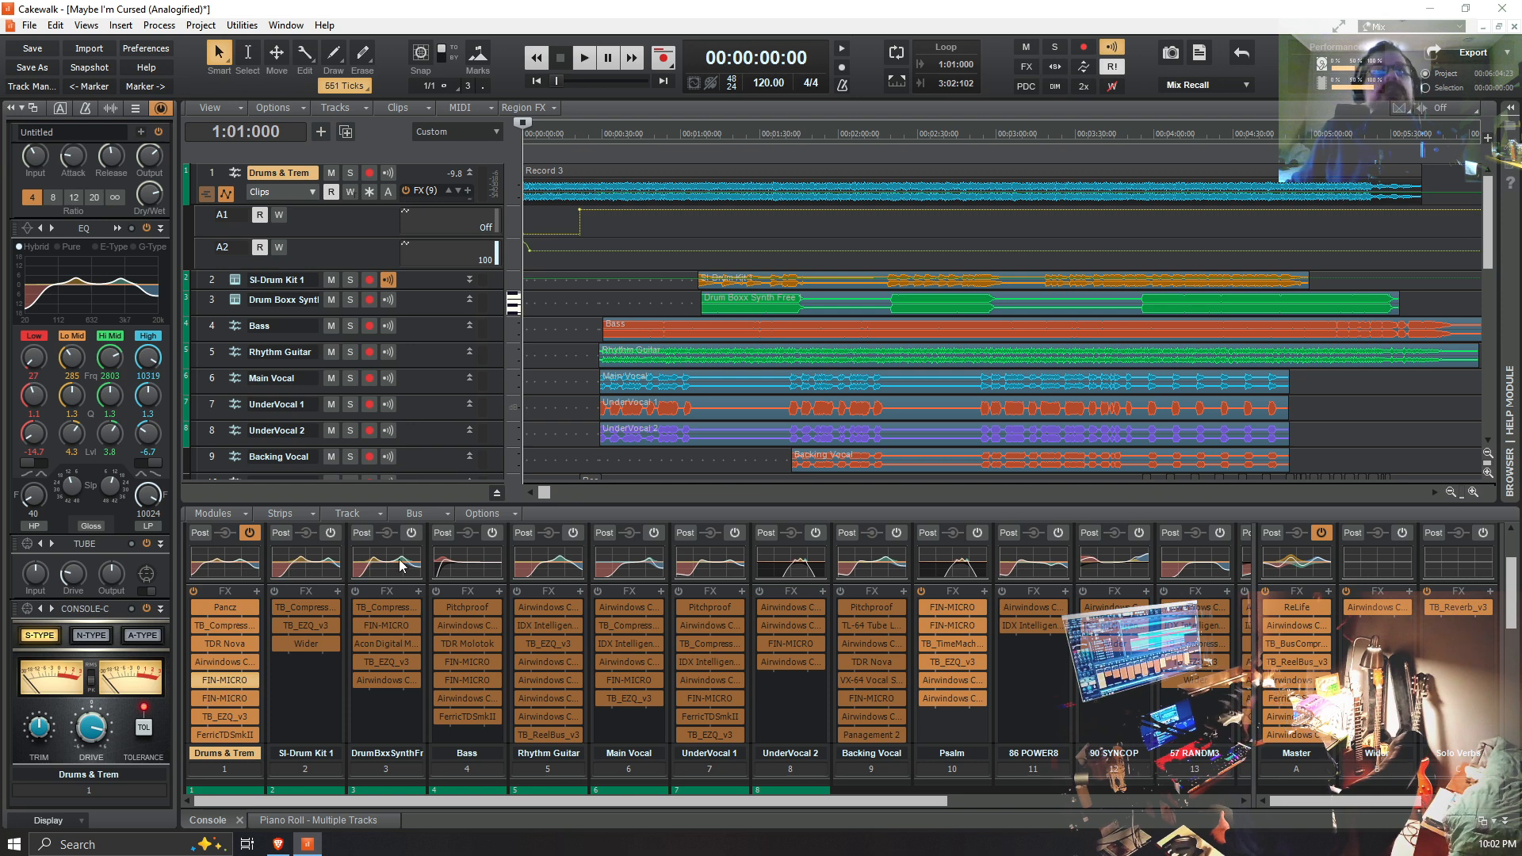
Step: Play the Drums & Trem track in solo from 00:00:16:17, stop playback and turn its solo off
left_click(566, 132)
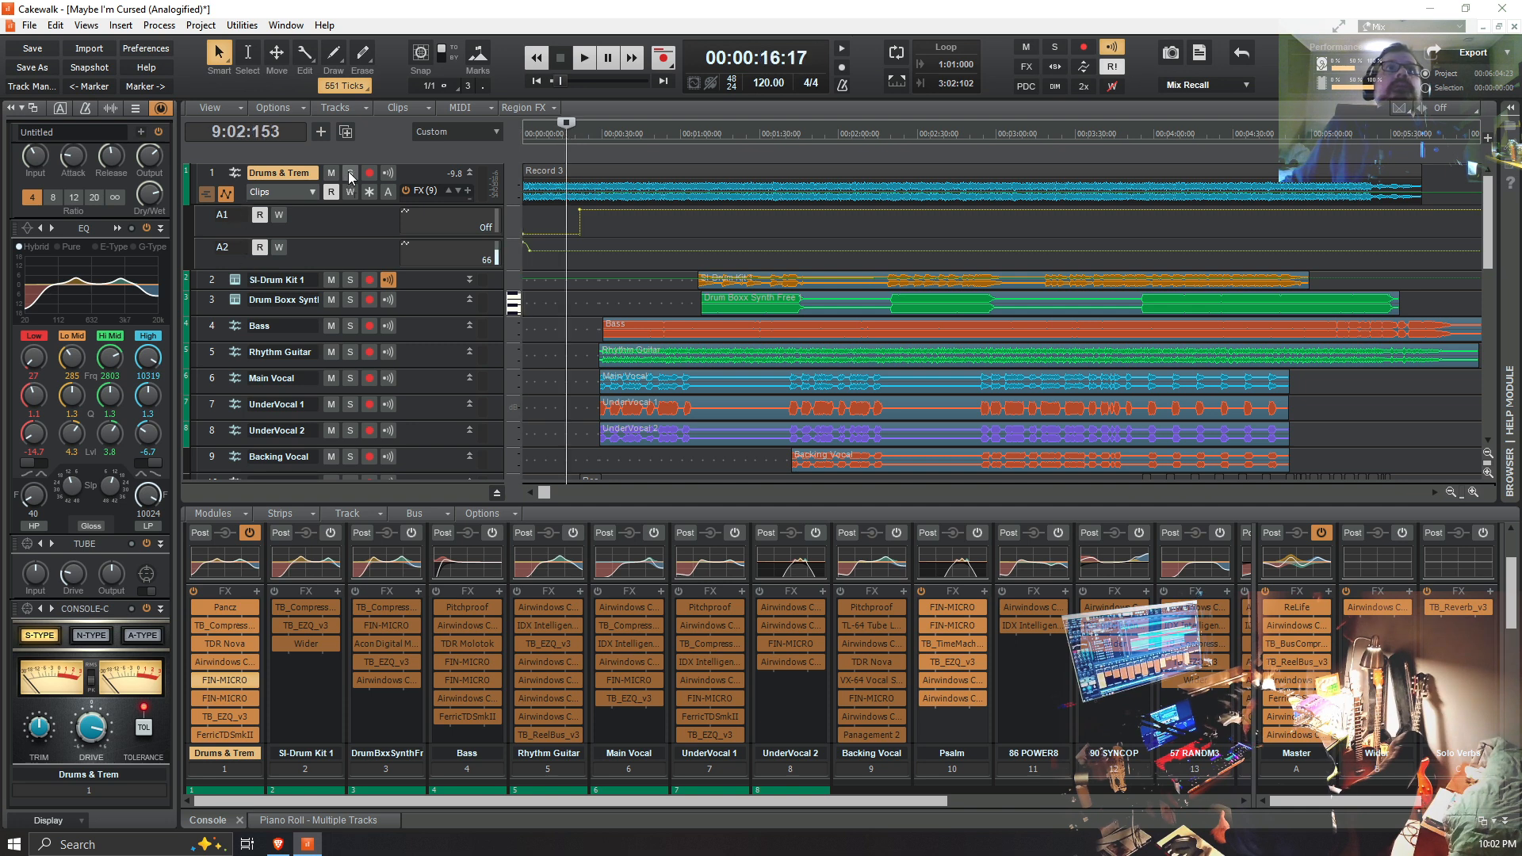
left_click(350, 173)
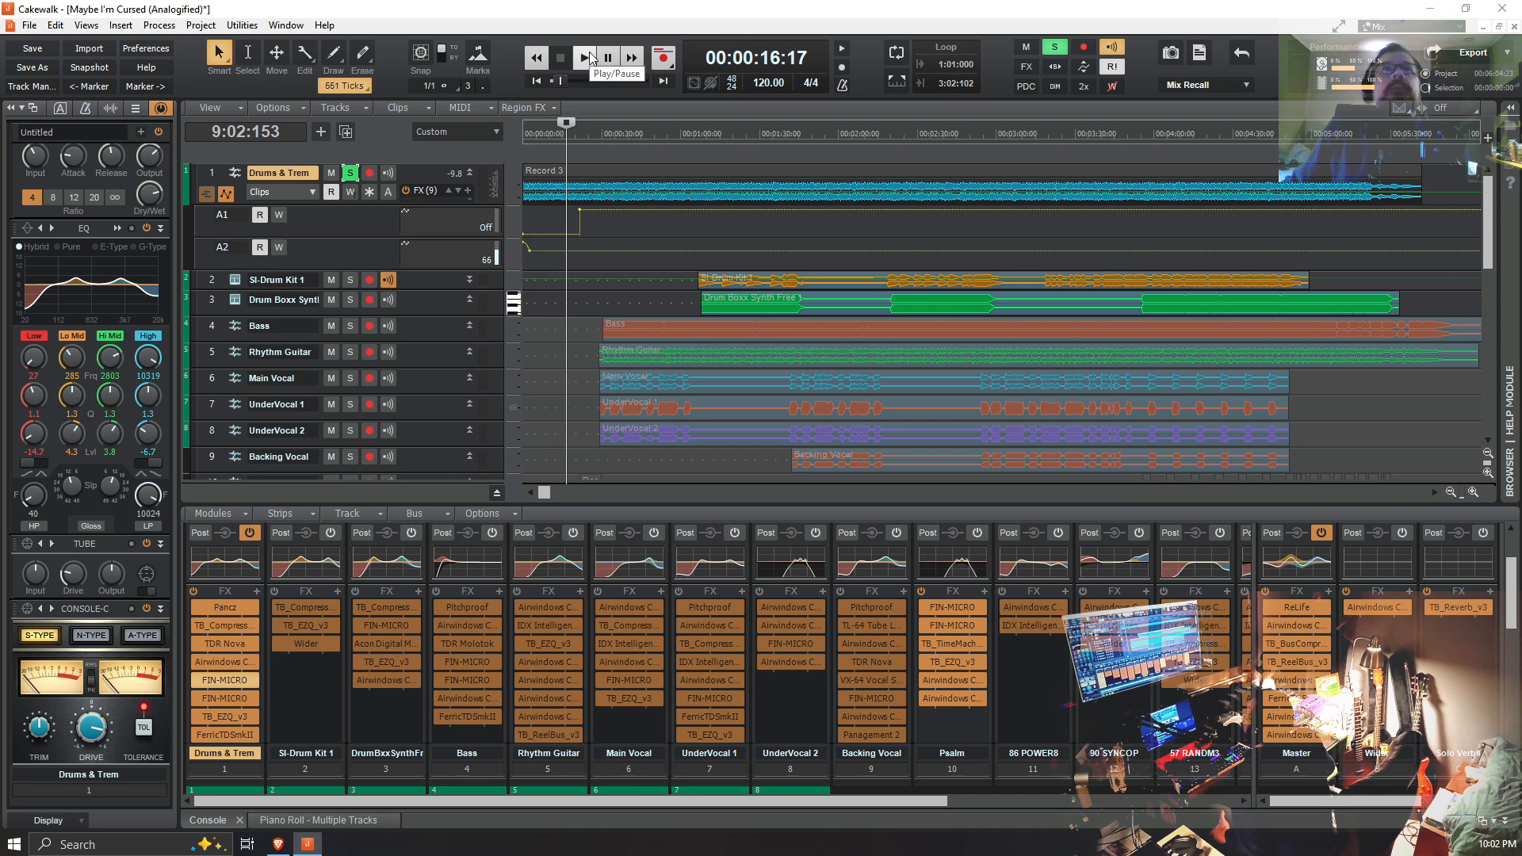
left_click(587, 57)
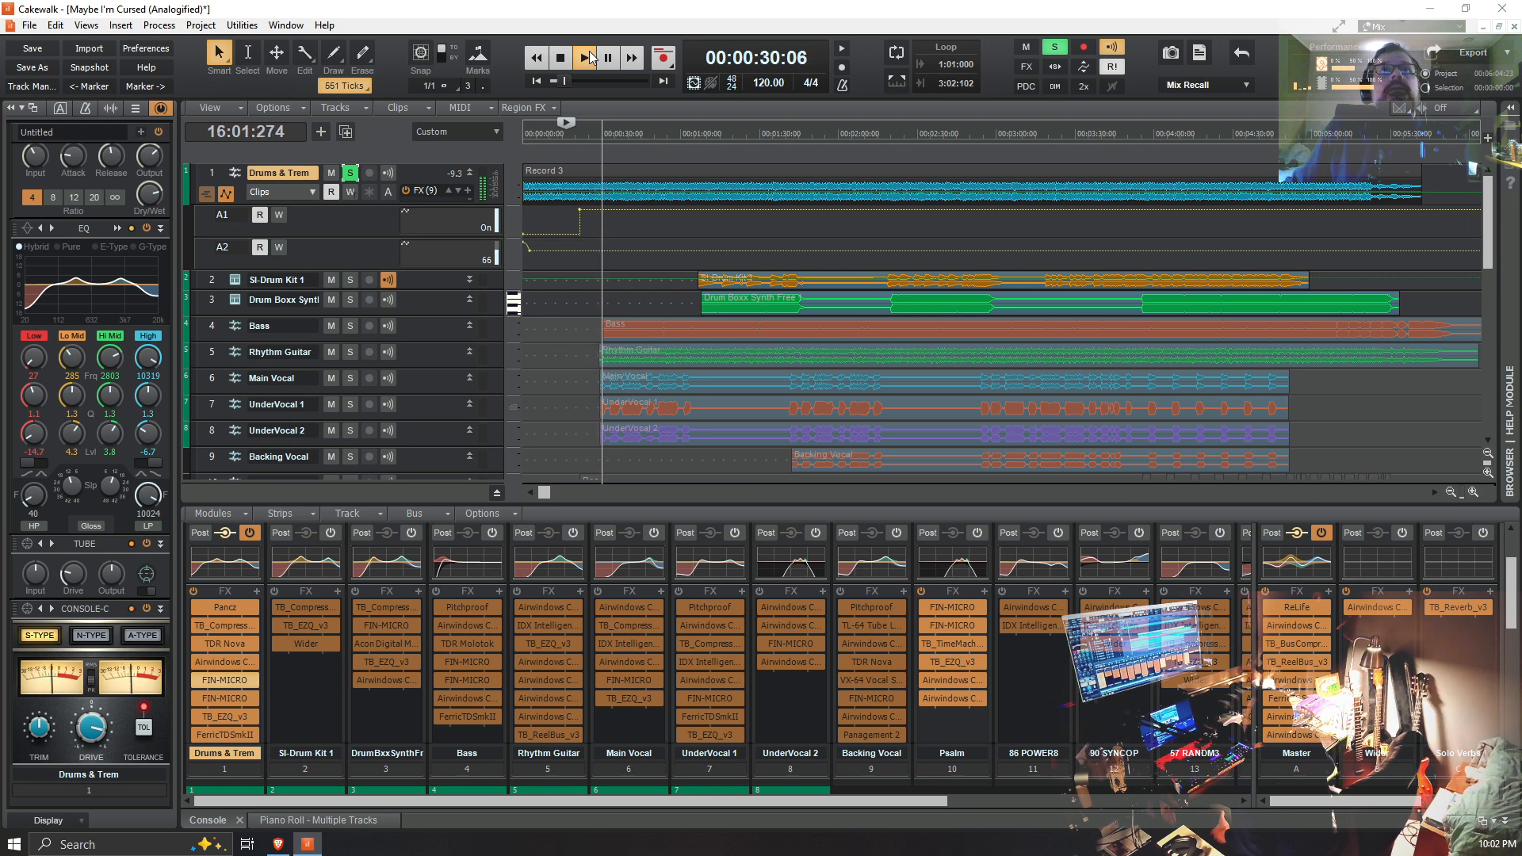
left_click(568, 58)
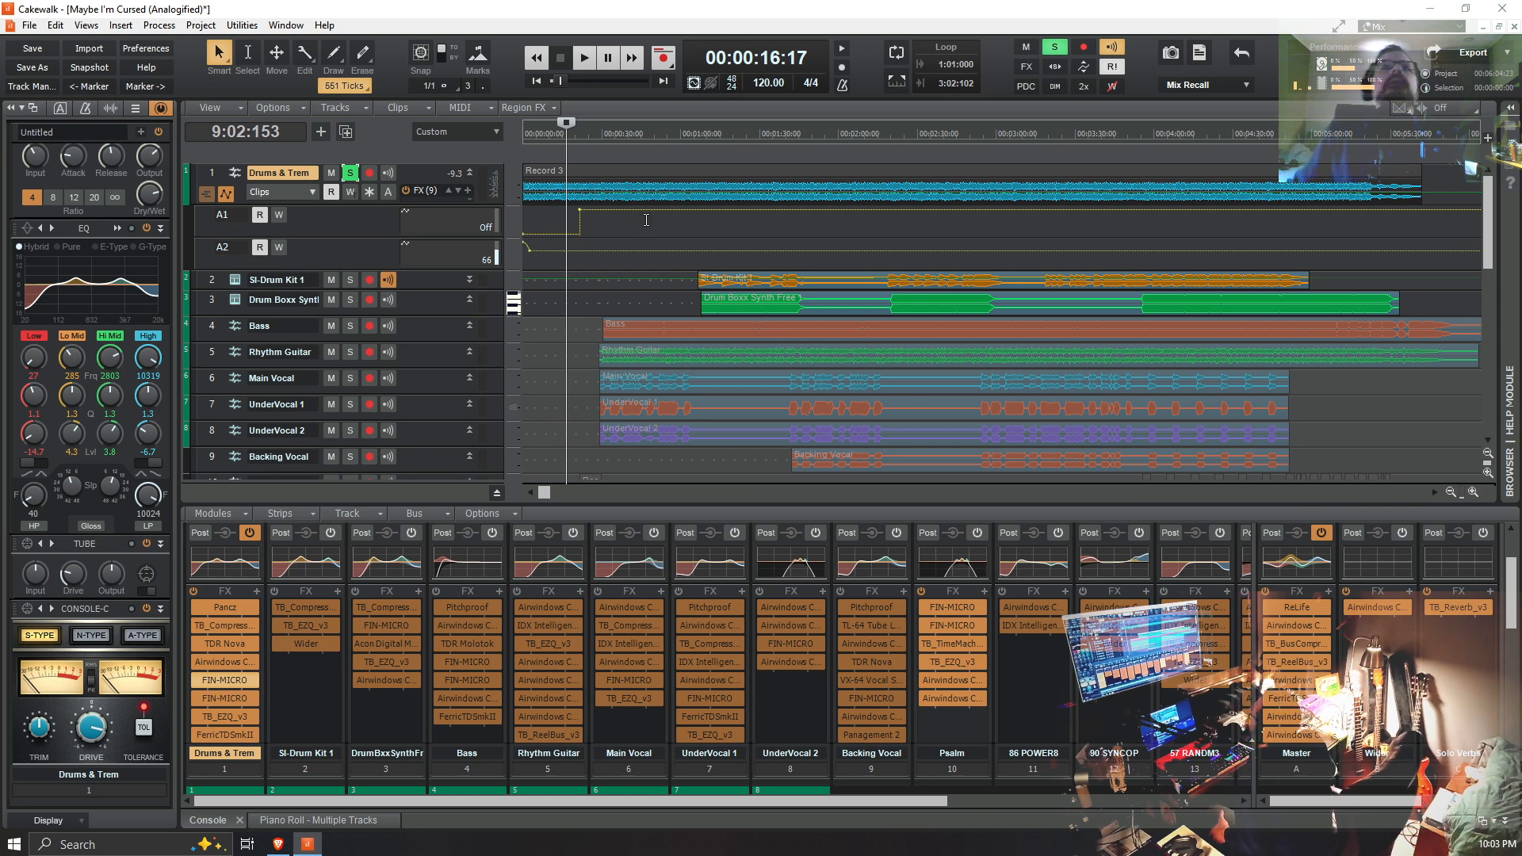
left_click(350, 173)
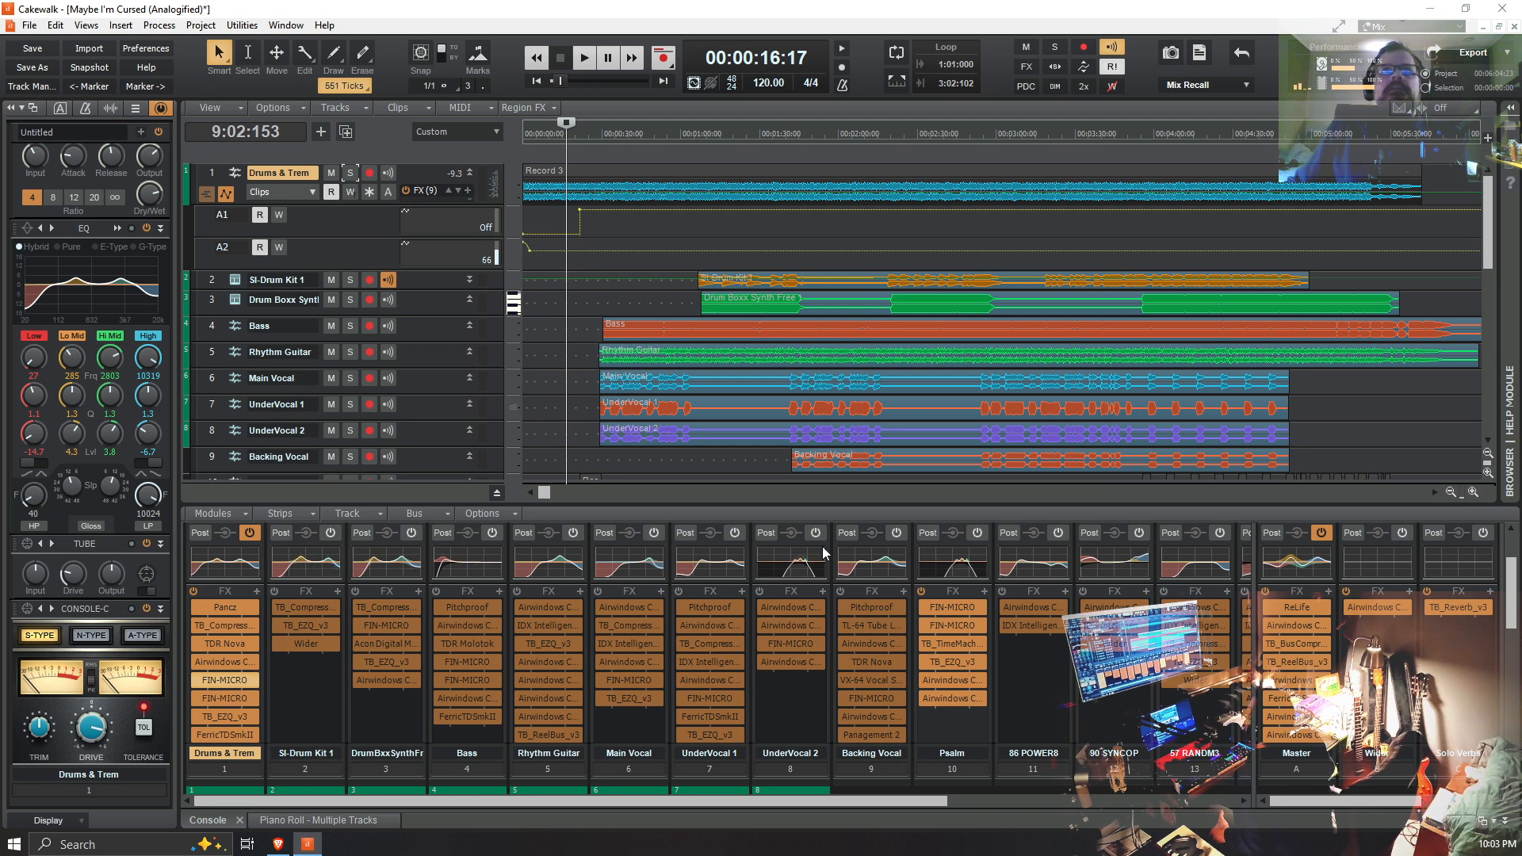
Step: Solo the Drum Boxx Synth track and play it from 00:01:07:07
left_click_drag(625, 799, 517, 813)
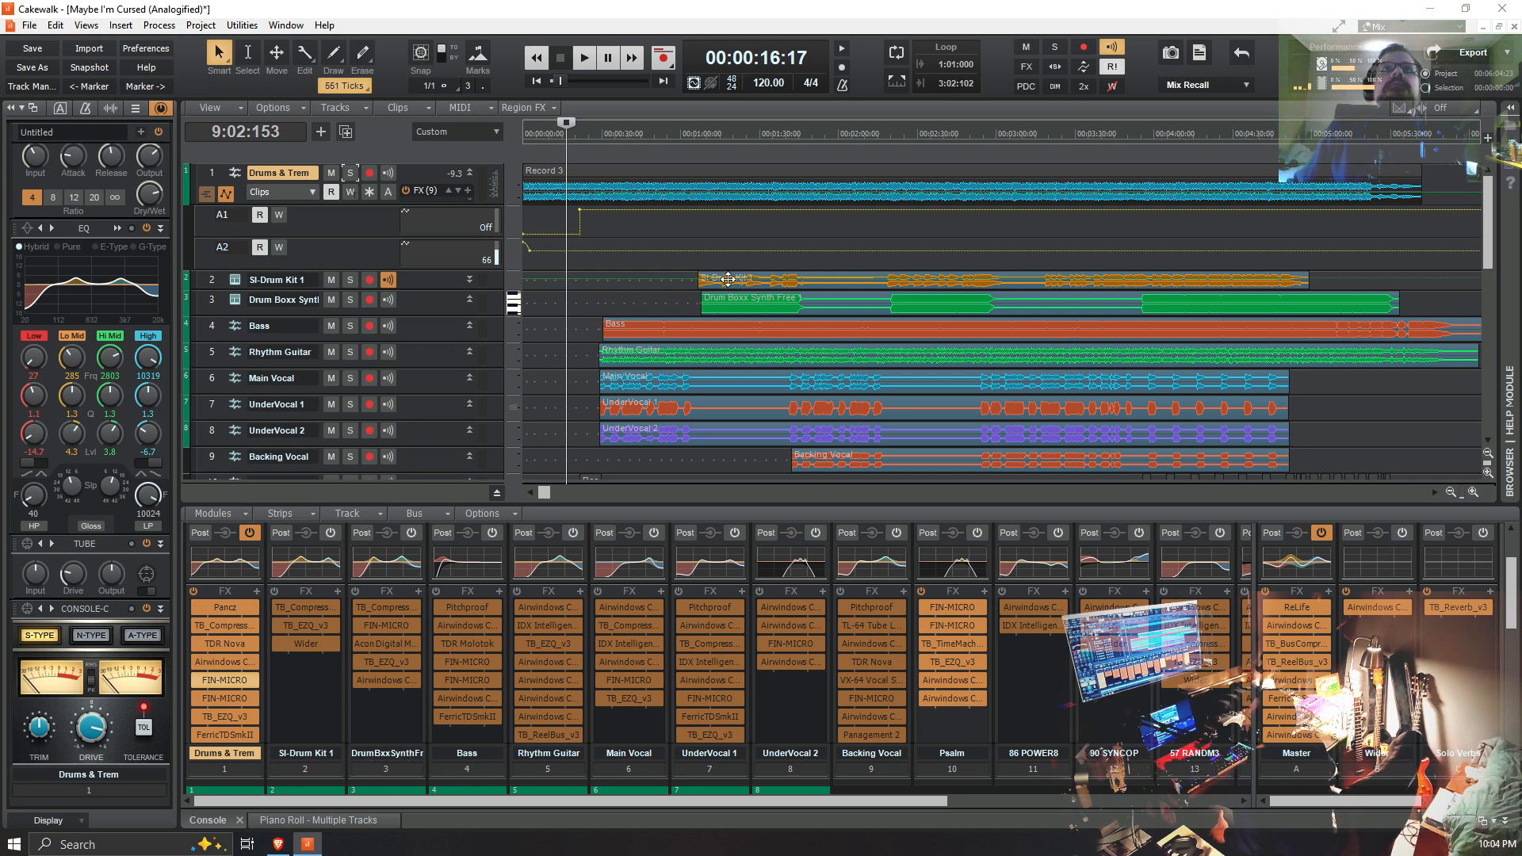
scroll(722, 442, "down", 5)
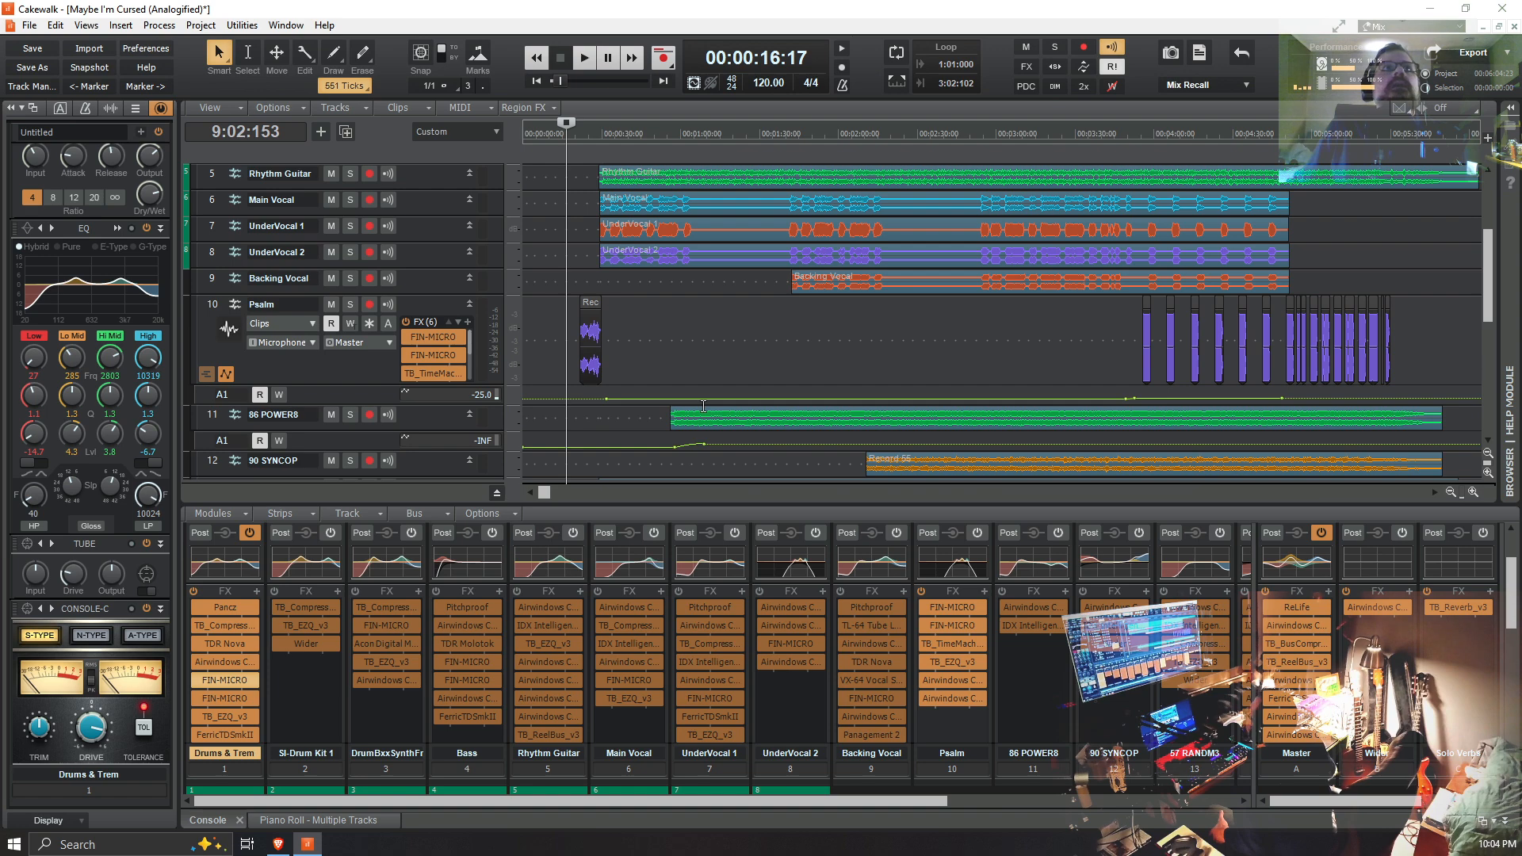
scroll(703, 406, "up", 4)
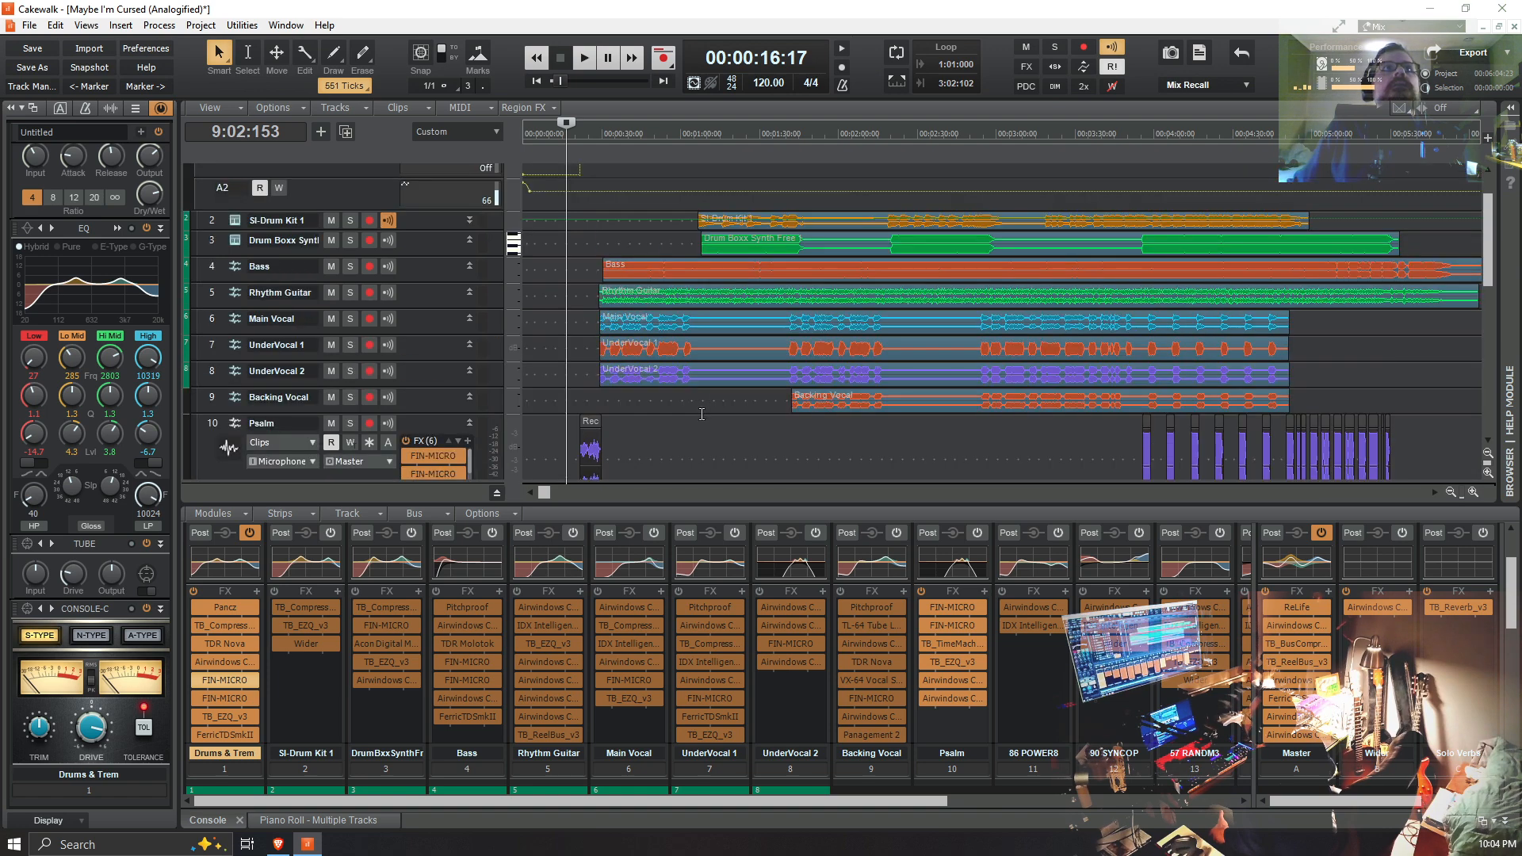
left_click(696, 235)
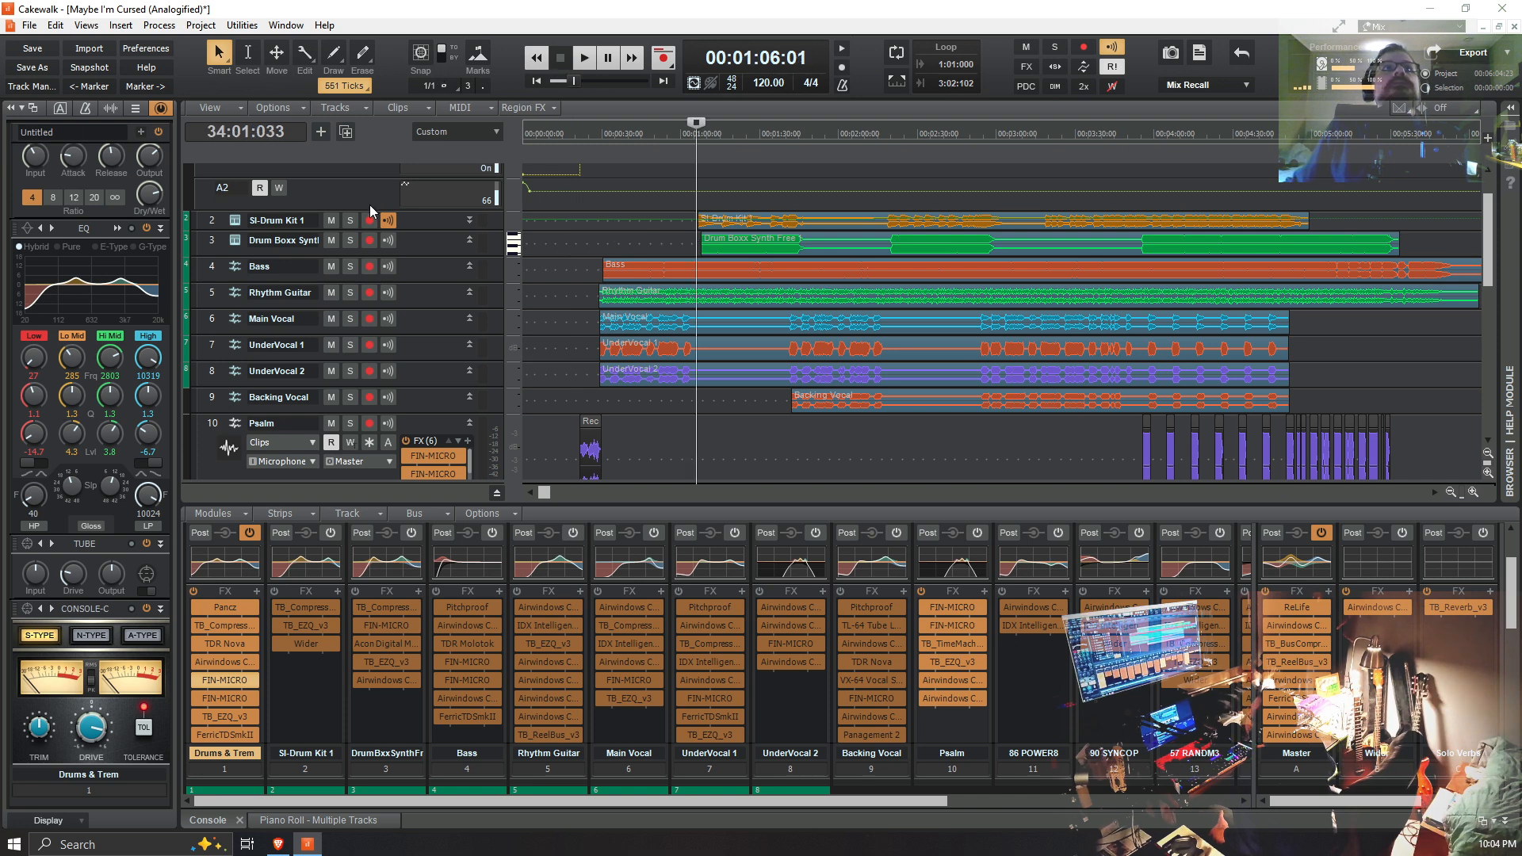
left_click(349, 241)
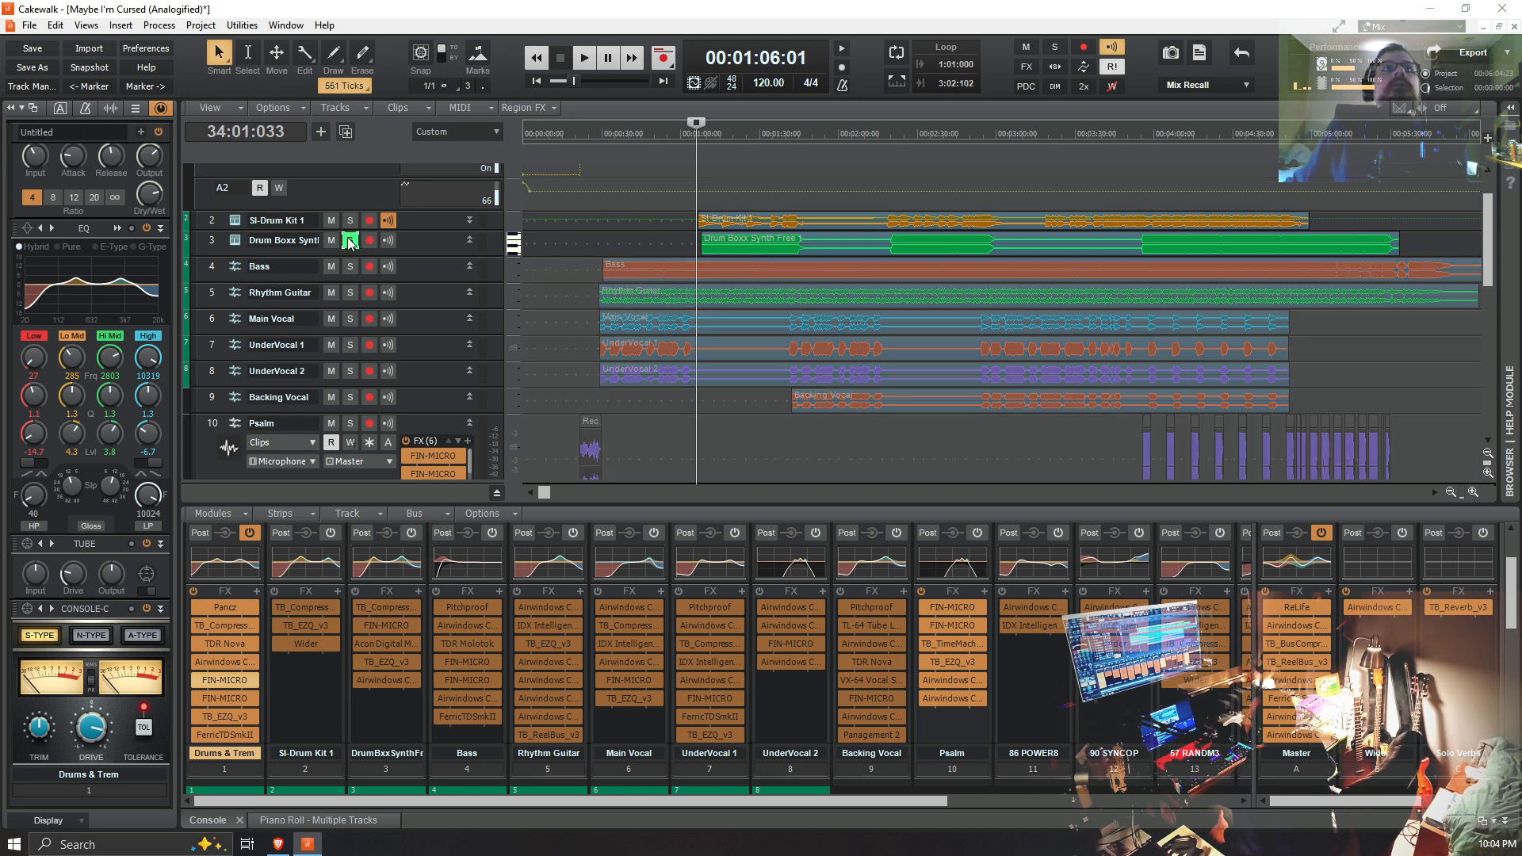
left_click(692, 464)
left_click(700, 458)
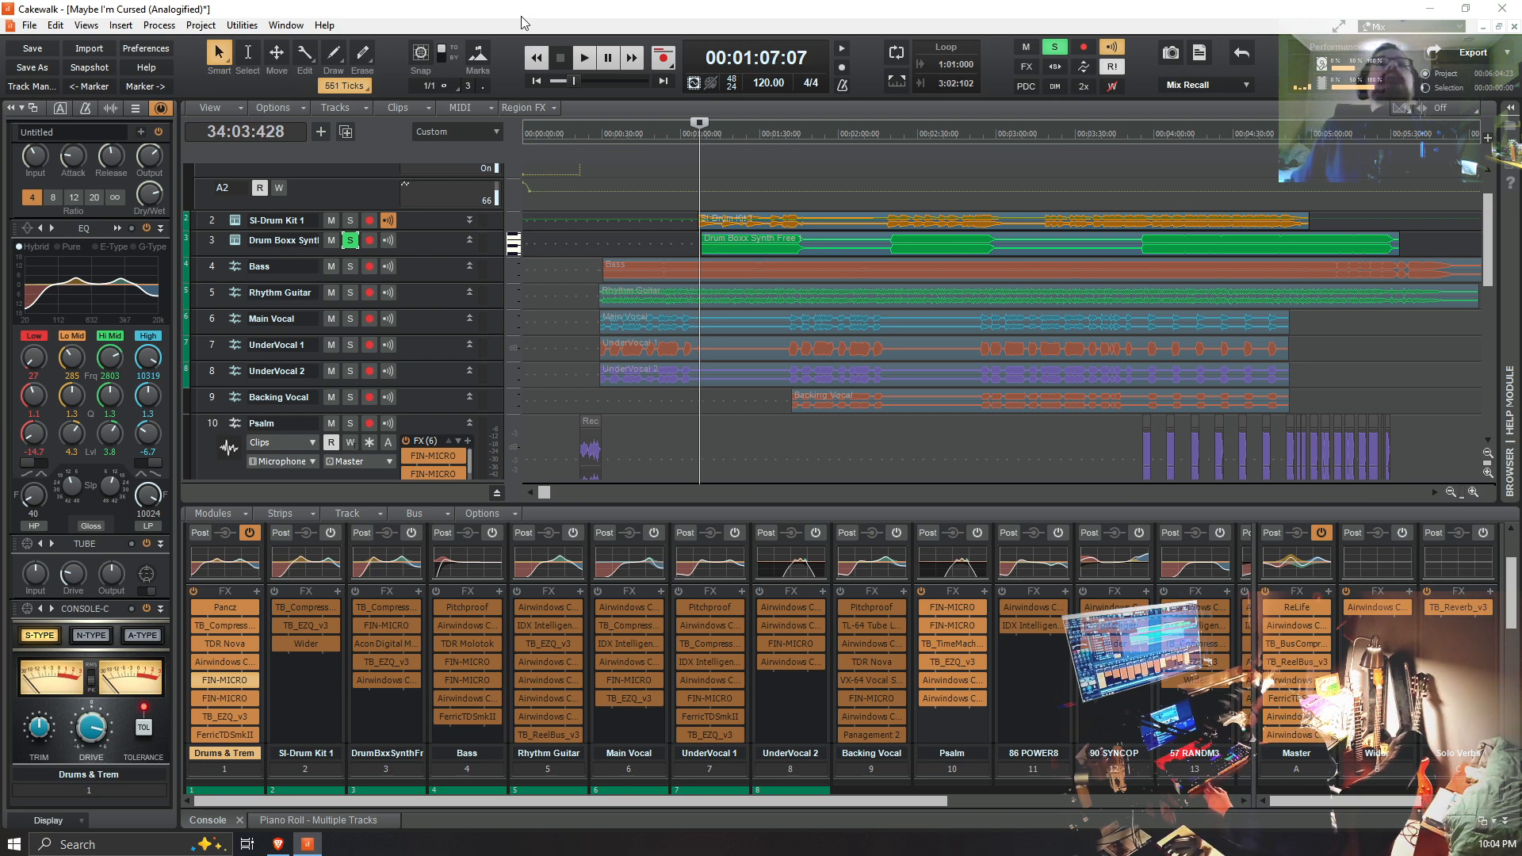
left_click(581, 57)
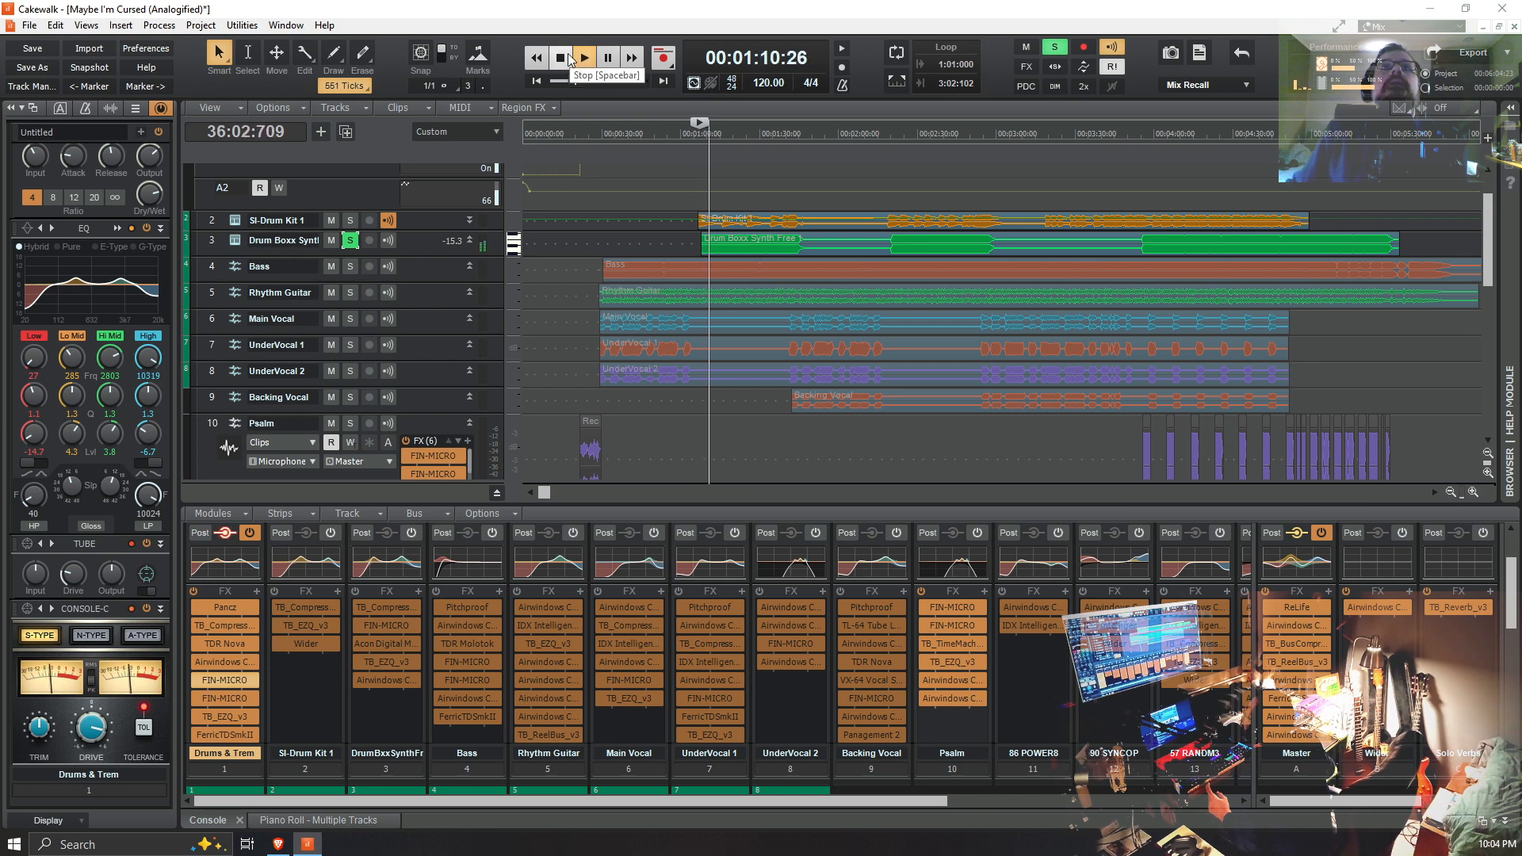
Step: Add the SI-Drum Kit 1 and Drums & Trem tracks to the solo during playback, and stop after listening to the three together
left_click(349, 221)
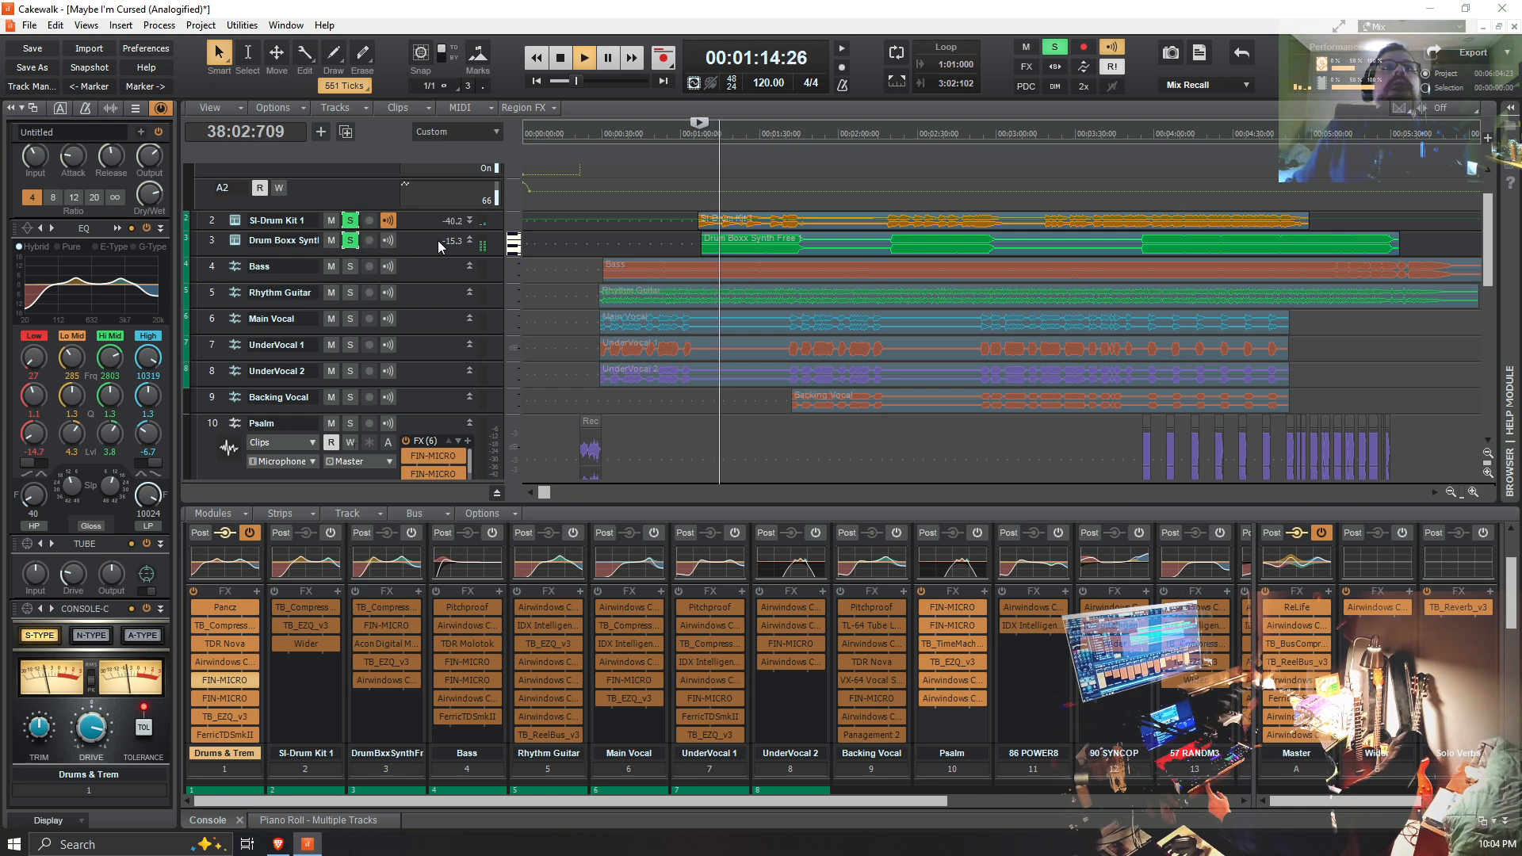
scroll(349, 224, "up", 2)
left_click(350, 174)
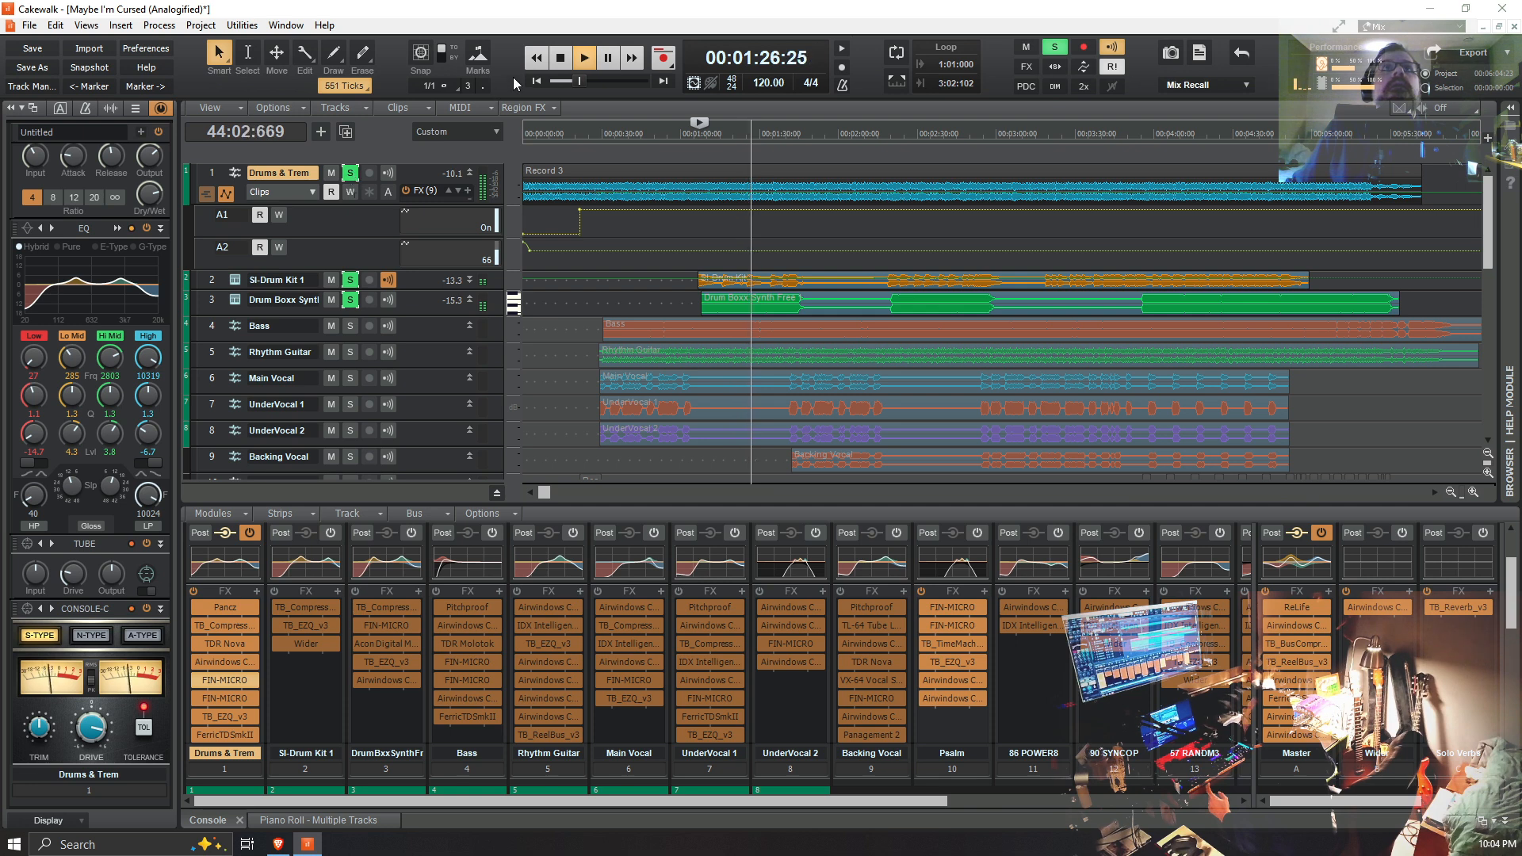
key("space")
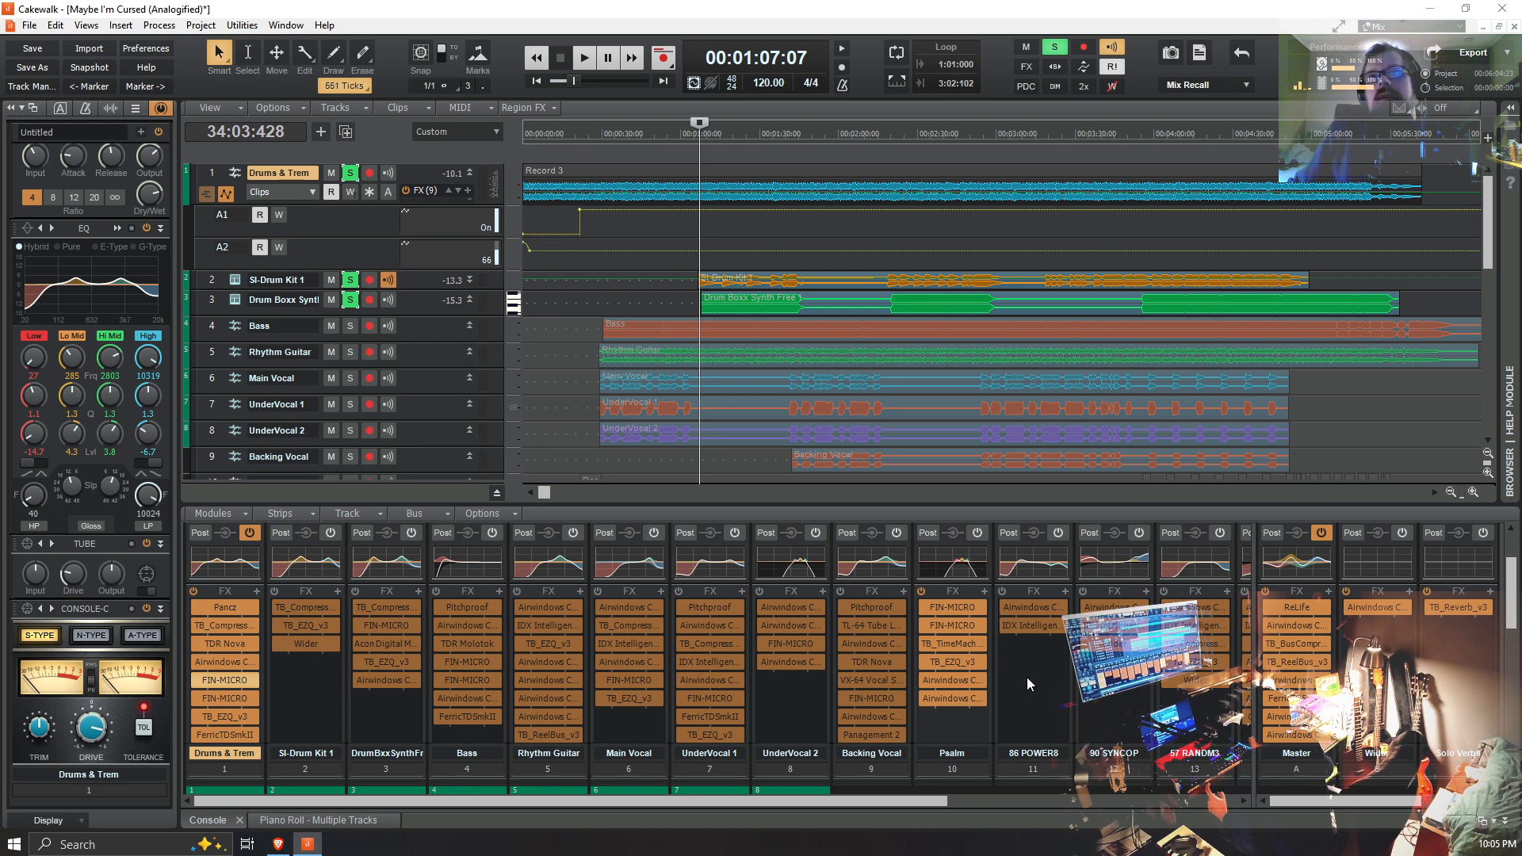
Step: Show the console strips from Main Vocal through Outro and take the Drums & Trem track out of solo
left_click_drag(912, 802, 1218, 786)
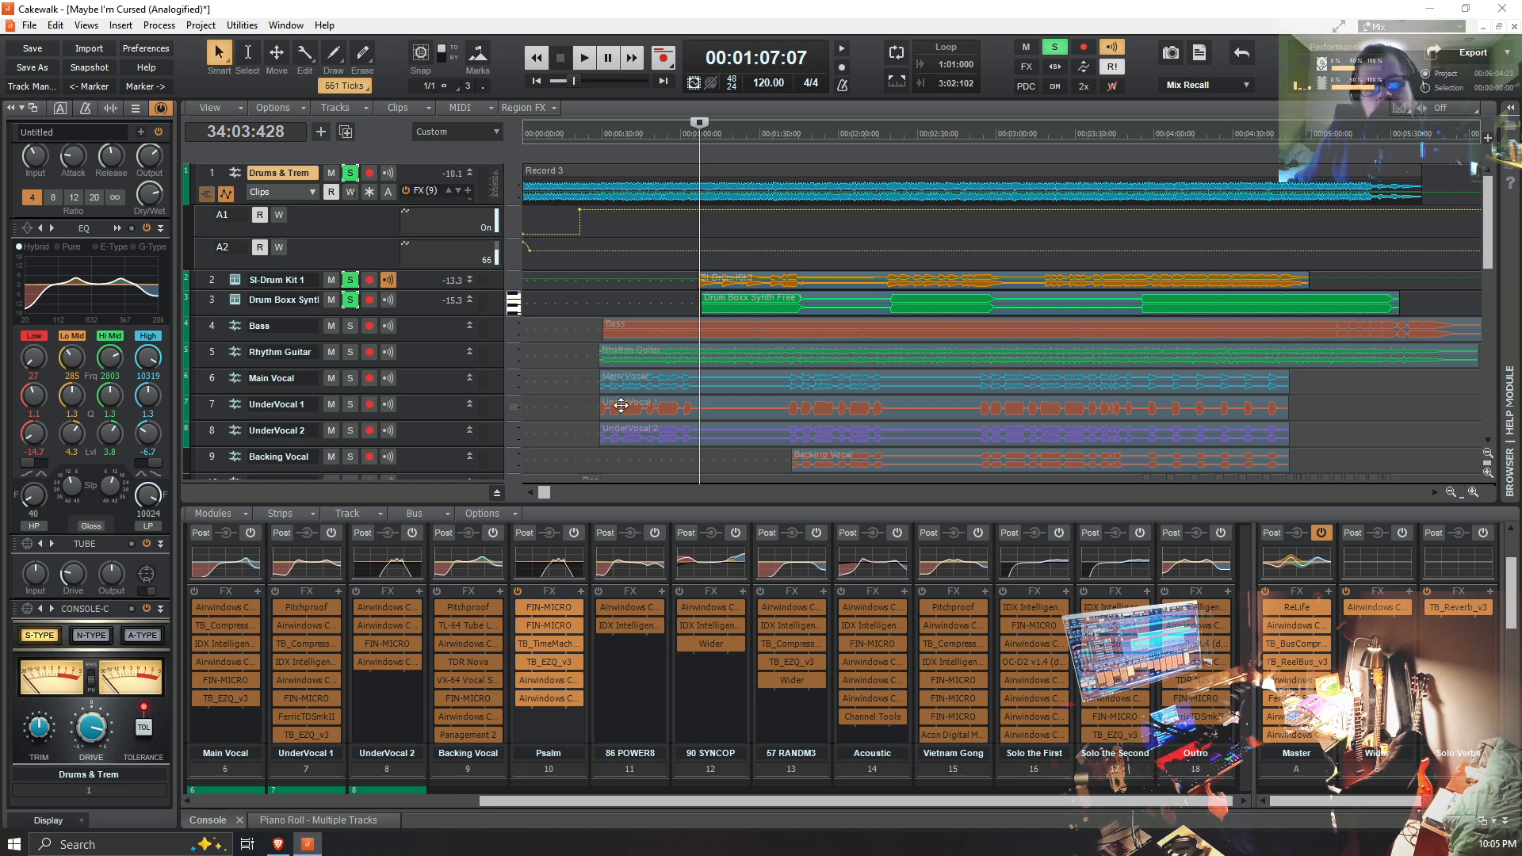
left_click(350, 173)
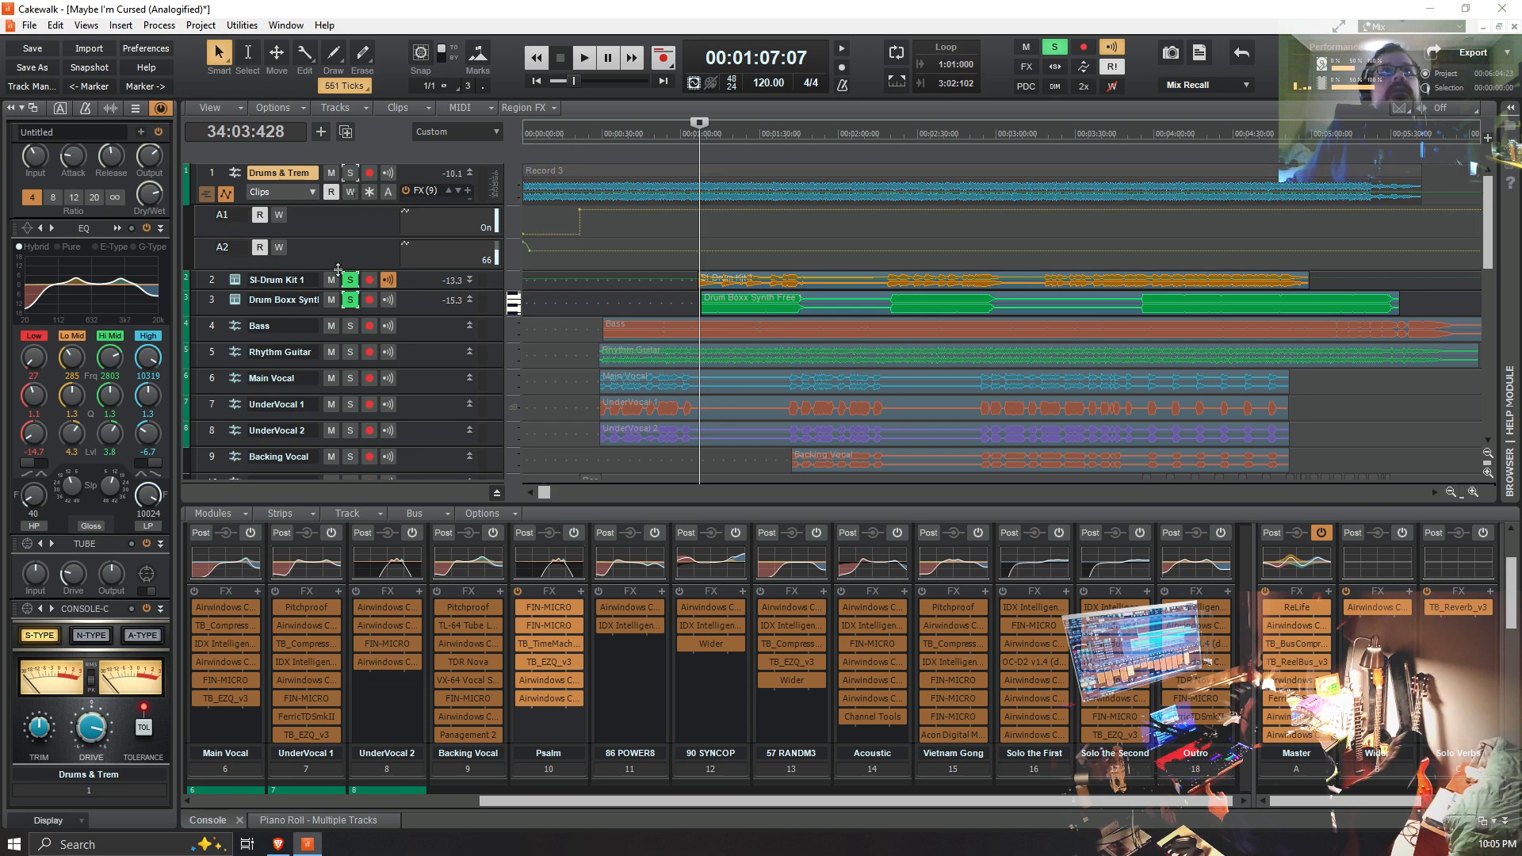
left_click(349, 280)
left_click(350, 280)
left_click(350, 173)
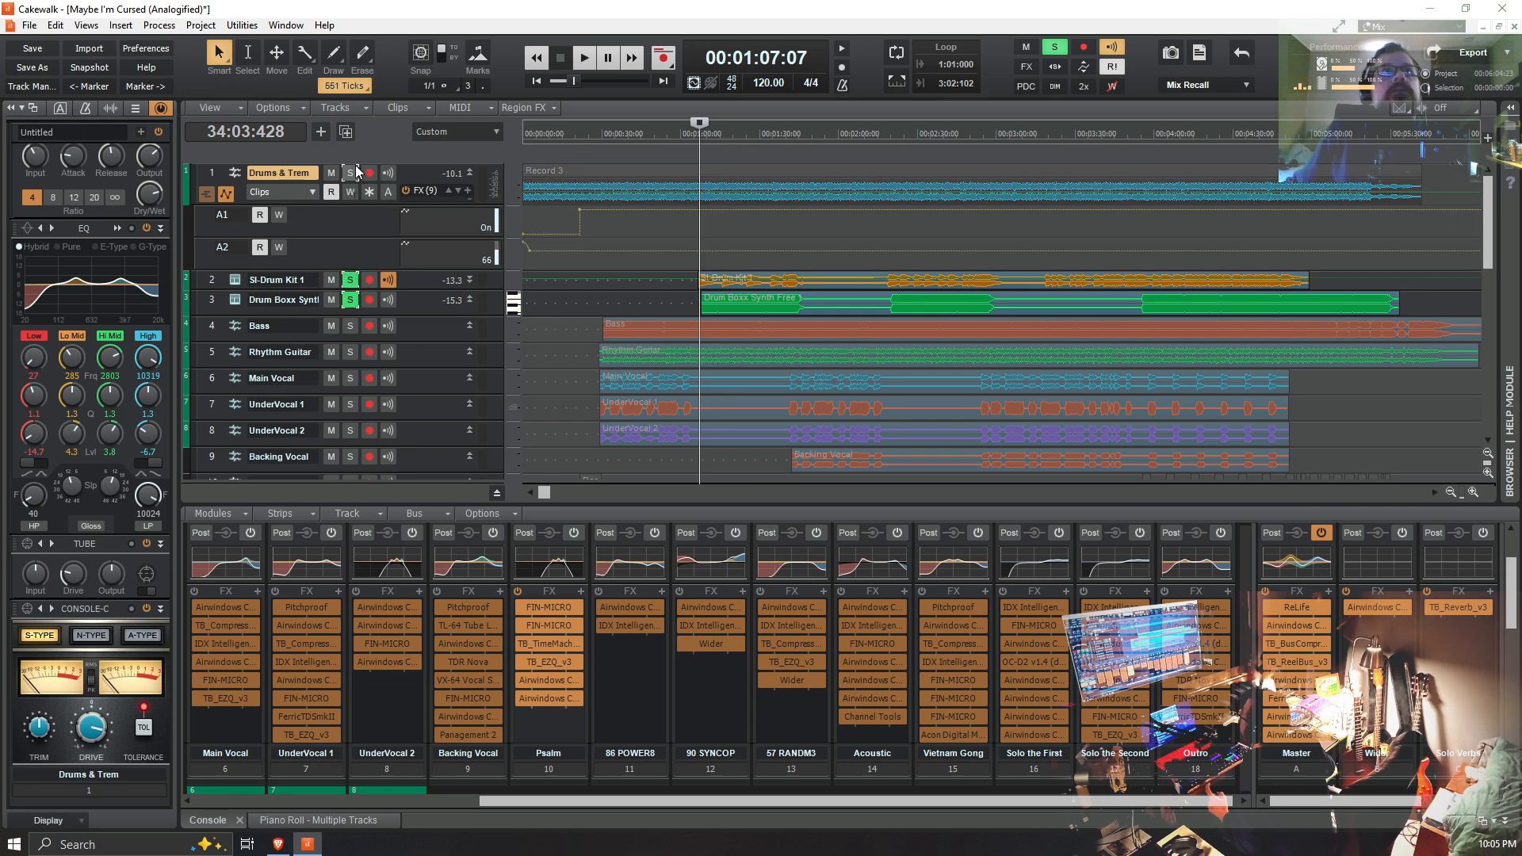
Step: Add the Main Vocal, UnderVocal 1, UnderVocal 2 and Backing Vocal tracks to the soloed tracks
scroll(472, 356, "down", 3)
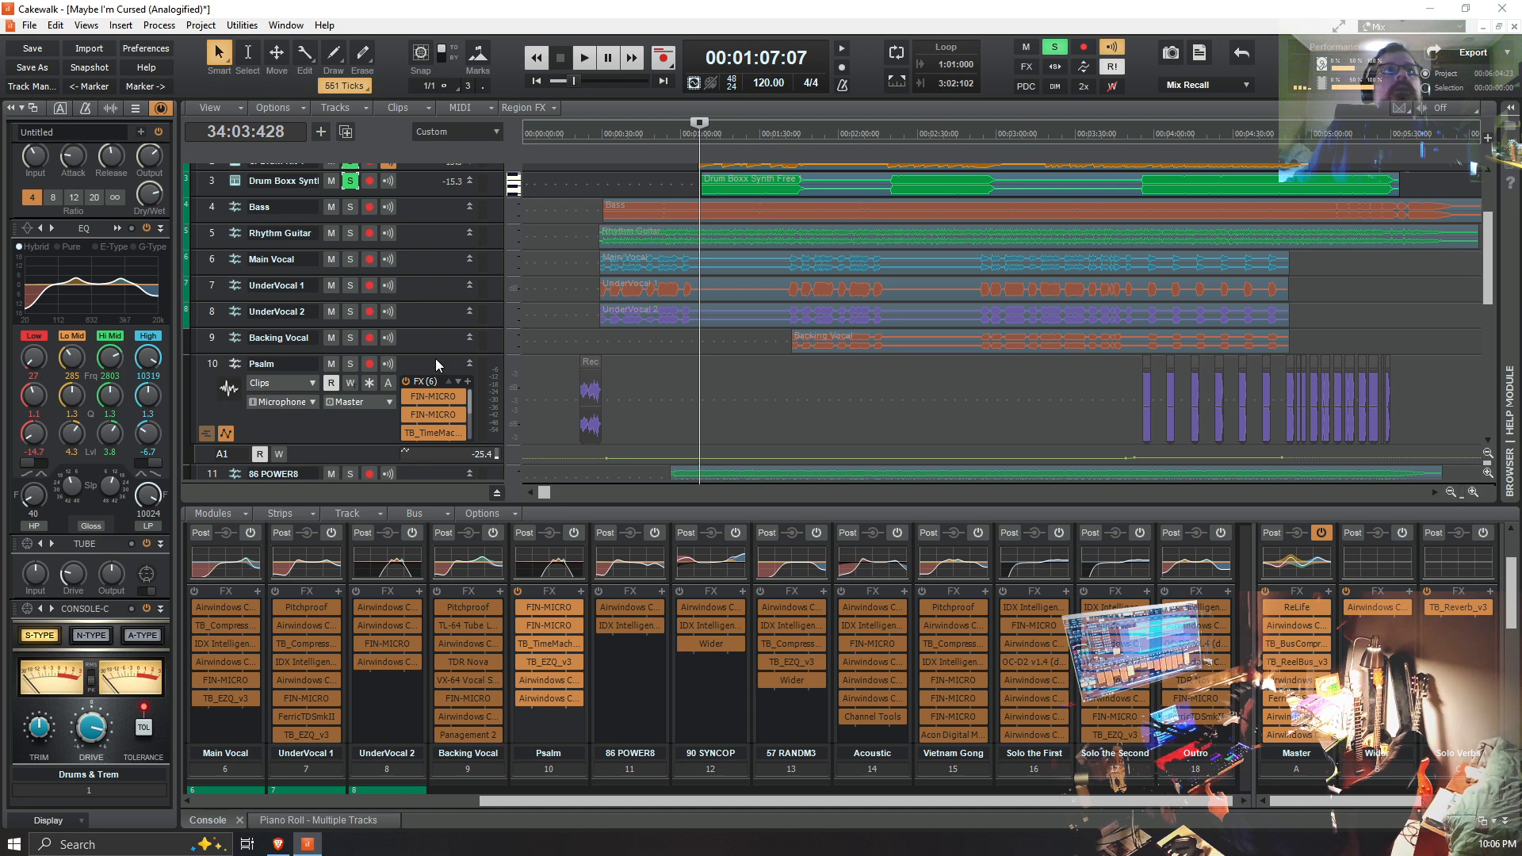
left_click(351, 262)
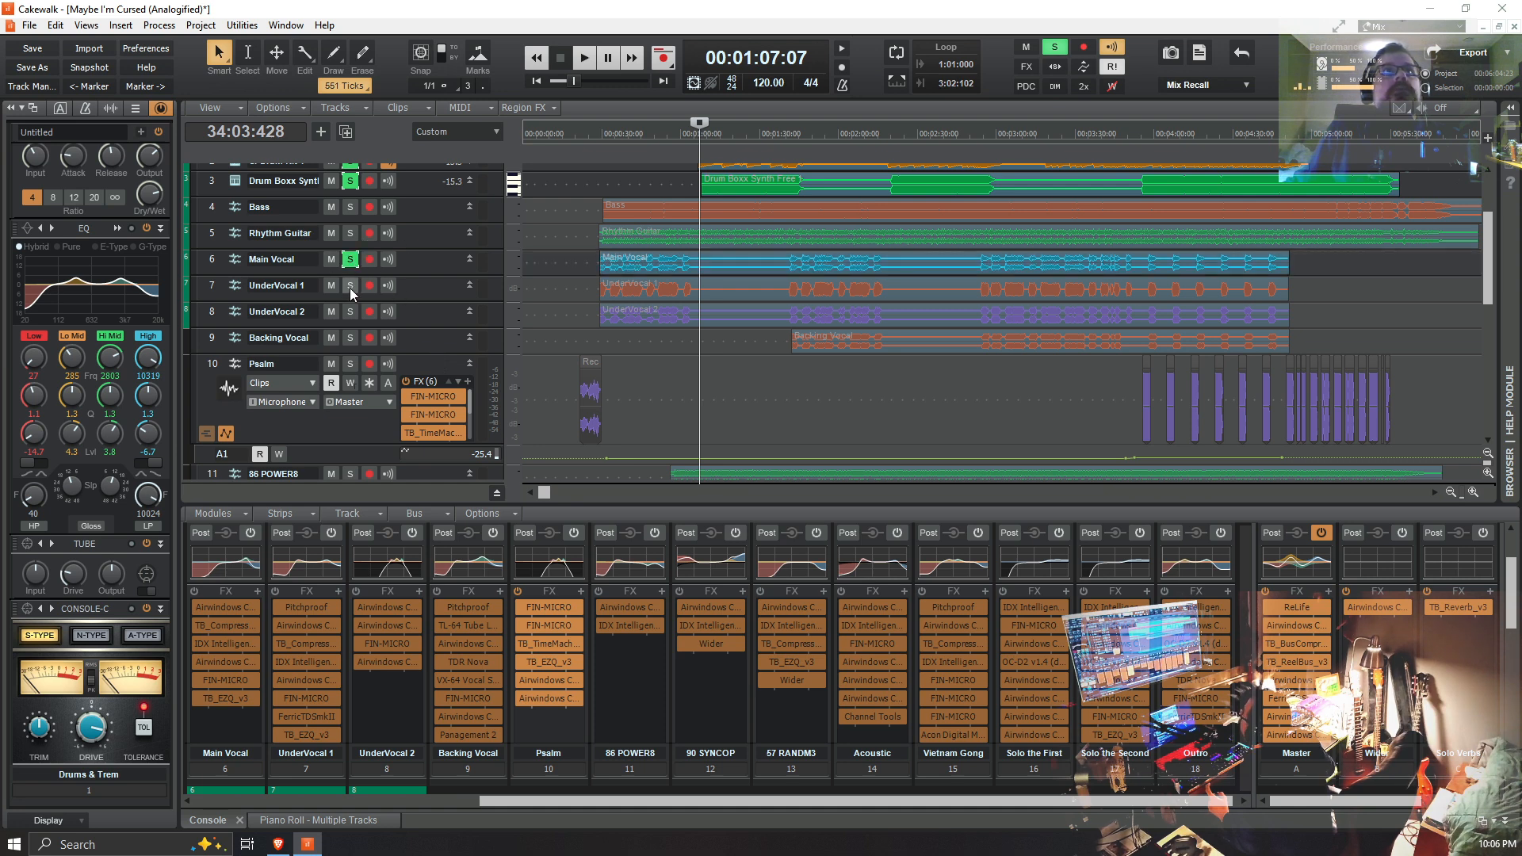
left_click(350, 287)
left_click(350, 320)
left_click(353, 313)
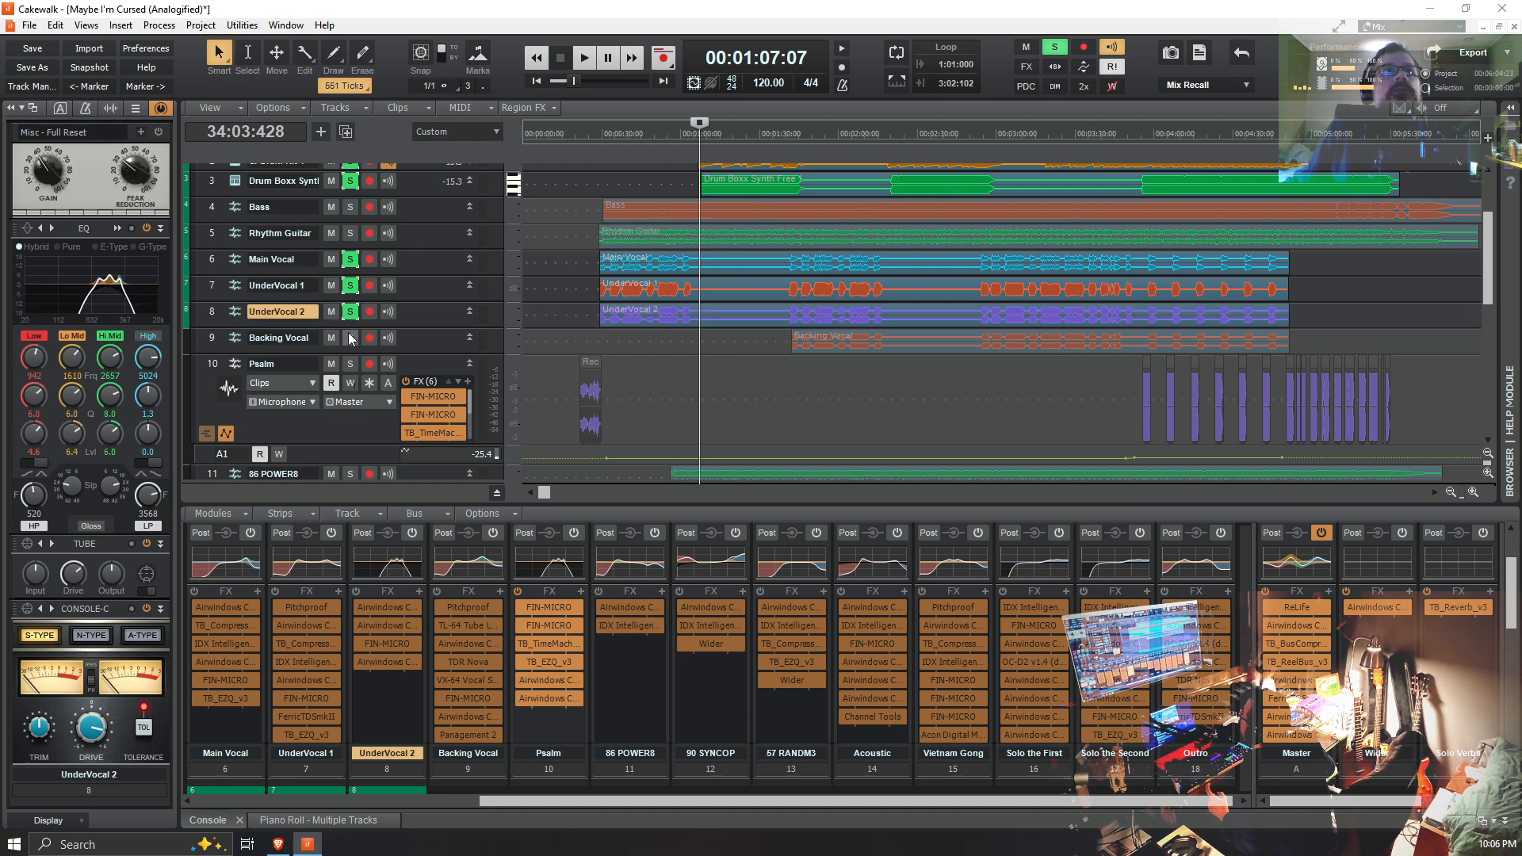
left_click(349, 339)
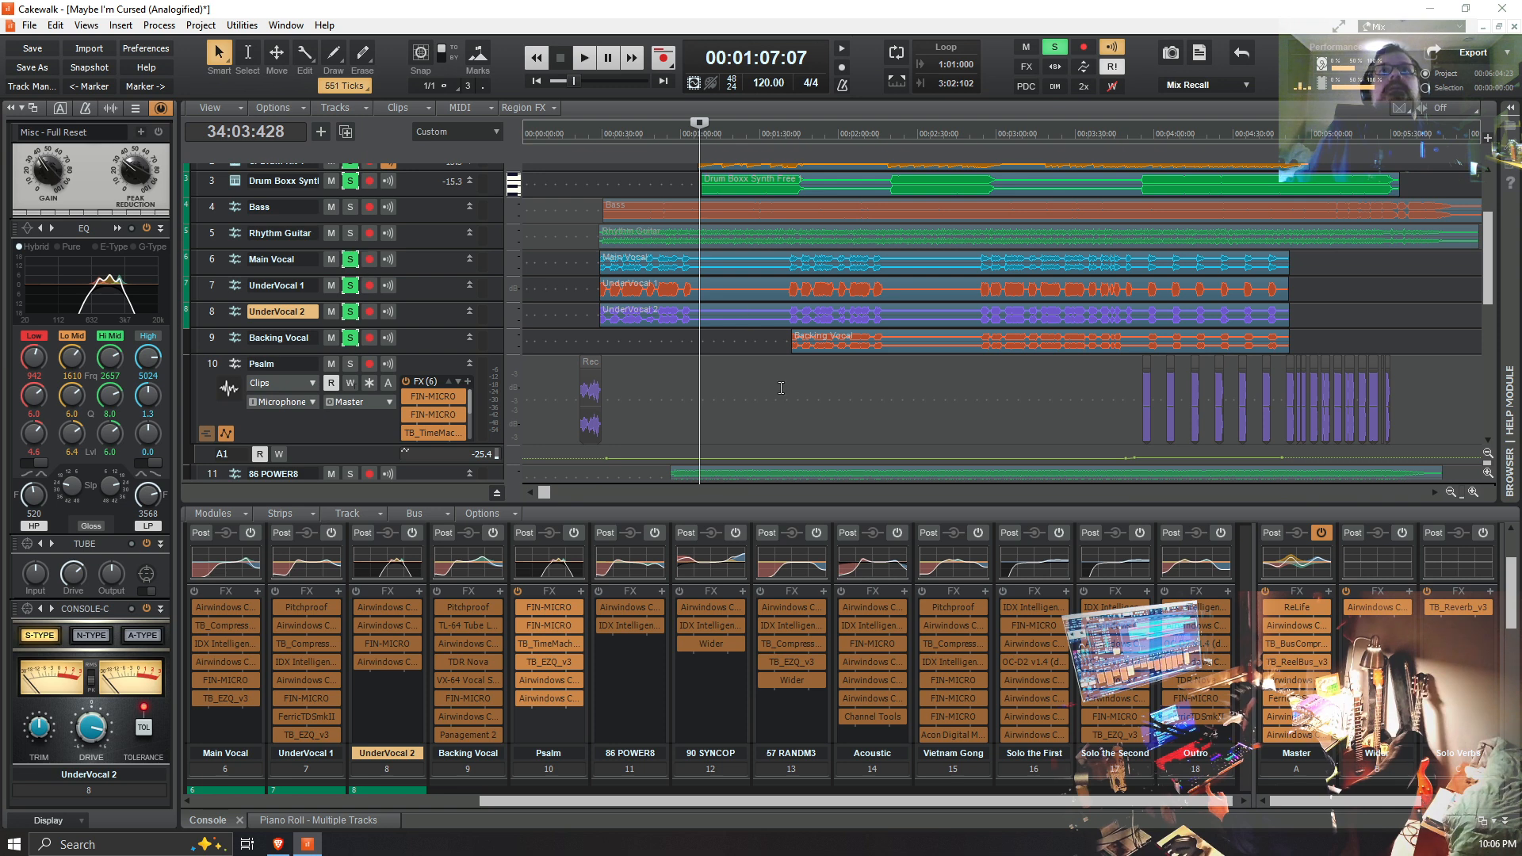
Step: Play from 00:00:56:02, where the 86 POWER8 clip starts, add that track to the solo during playback, and stop
scroll(765, 405, "down", 3)
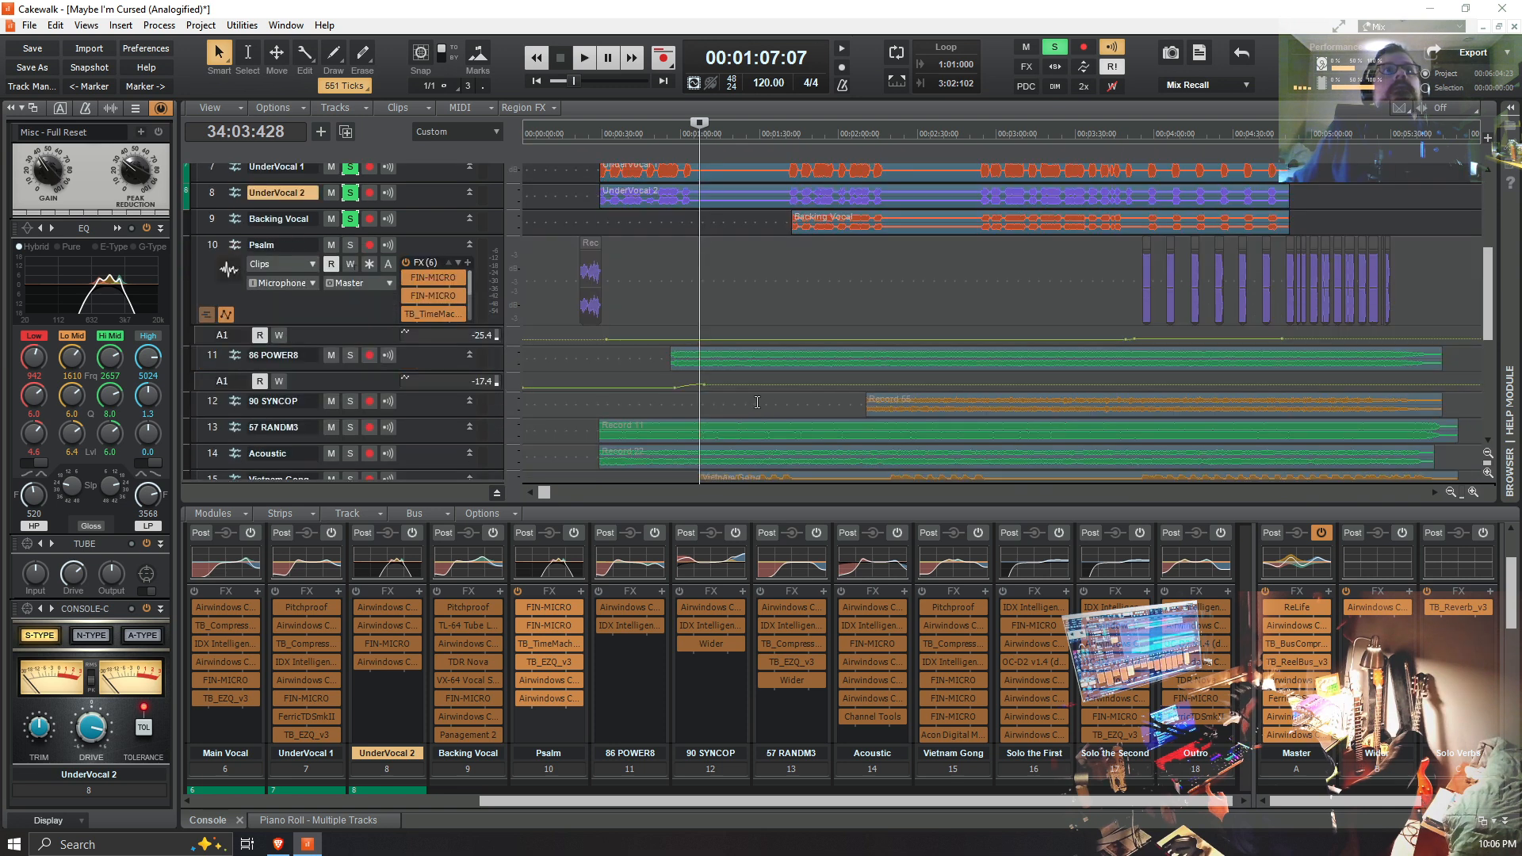
left_click(670, 364)
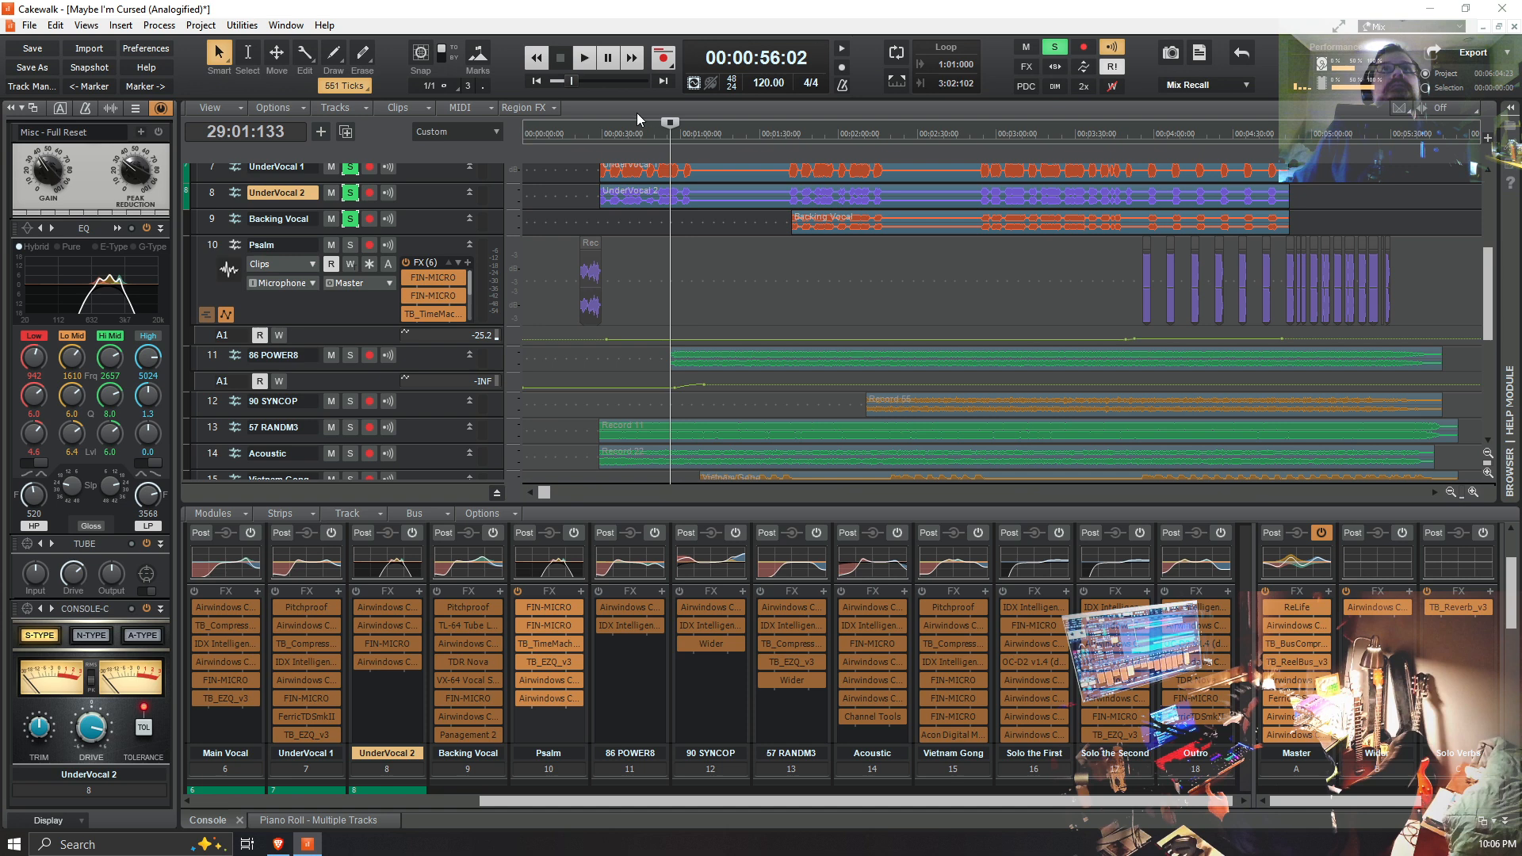
left_click(588, 59)
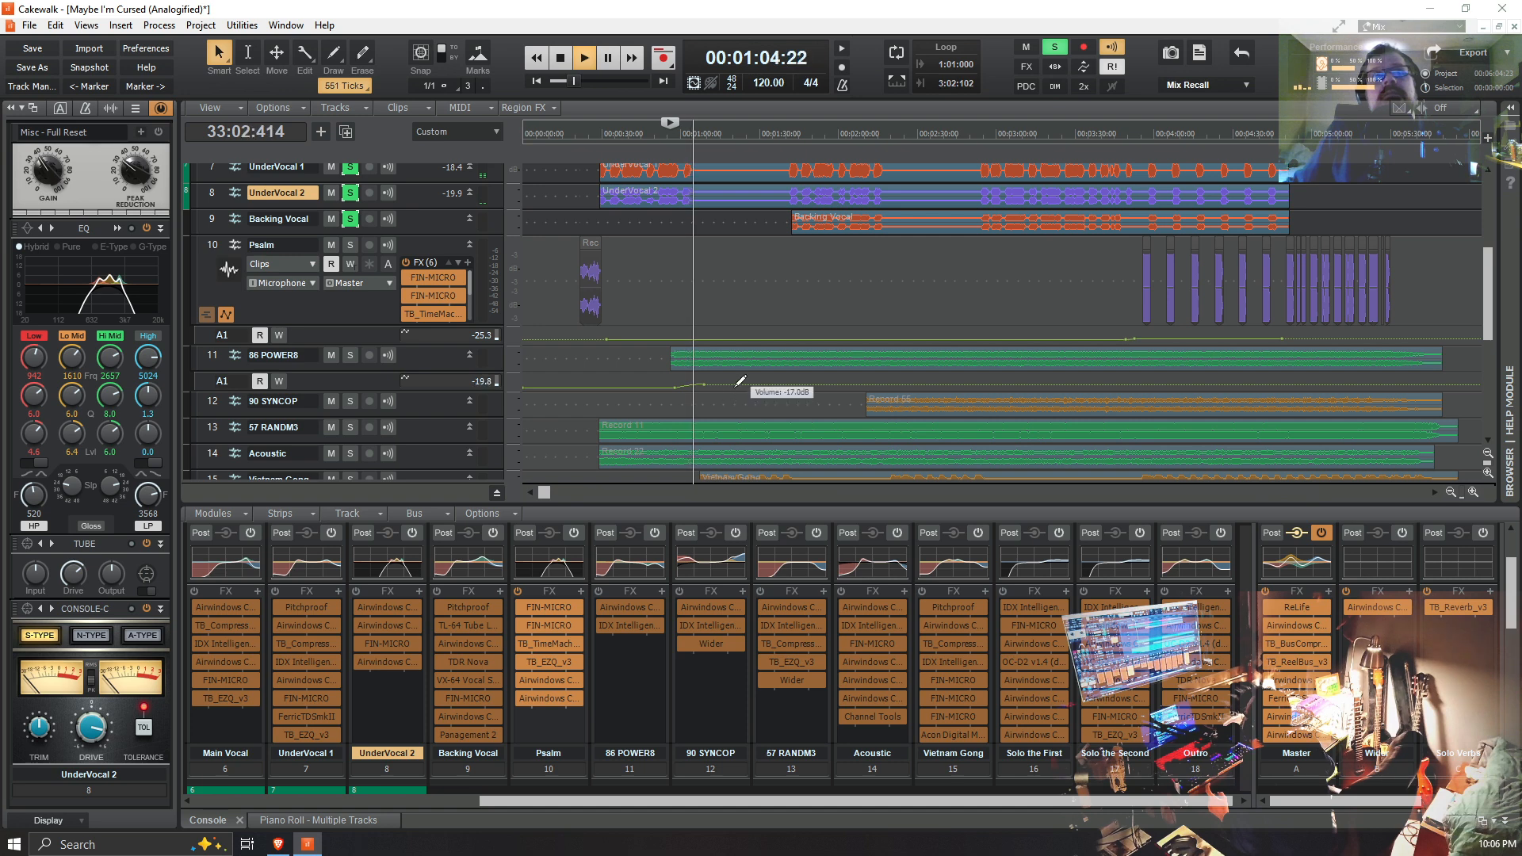
left_click(350, 354)
key("space")
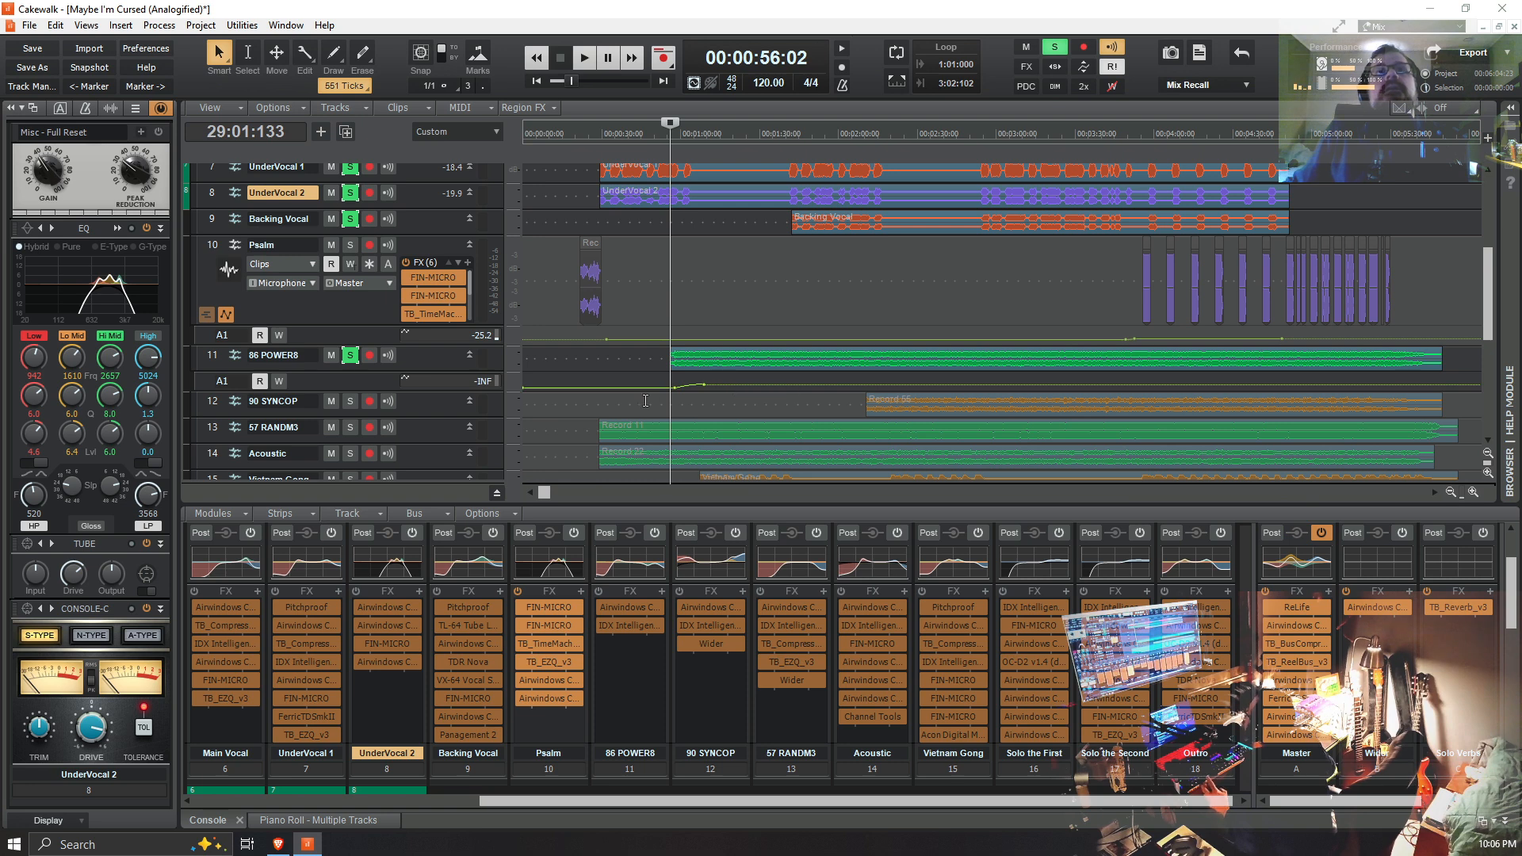
Step: Replay from 00:00:56:02, switch the 86 POWER8 solo off and on again to compare, and stop playback
key("space")
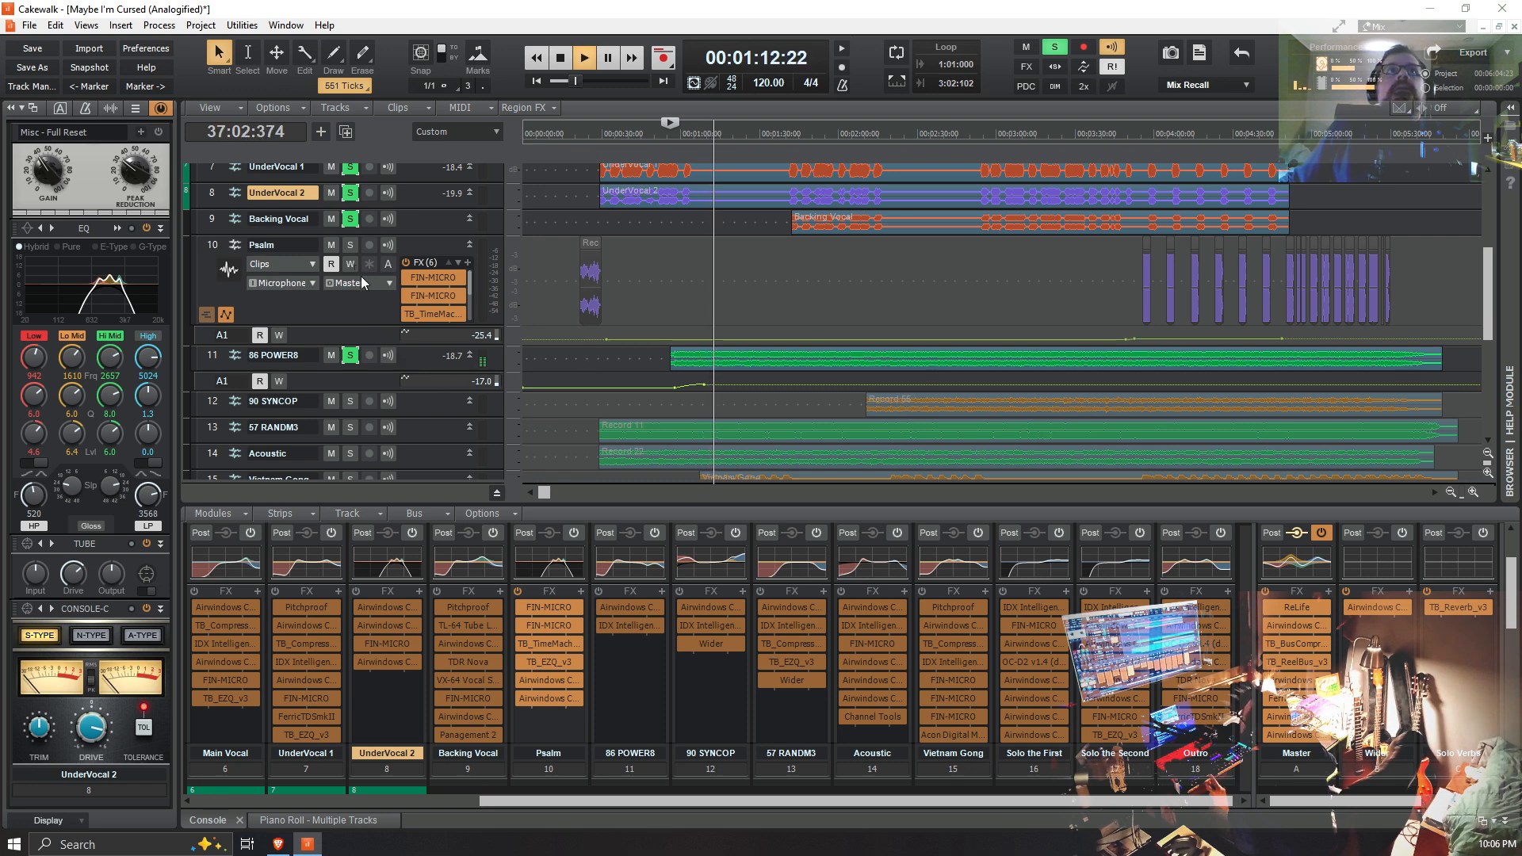
left_click(349, 357)
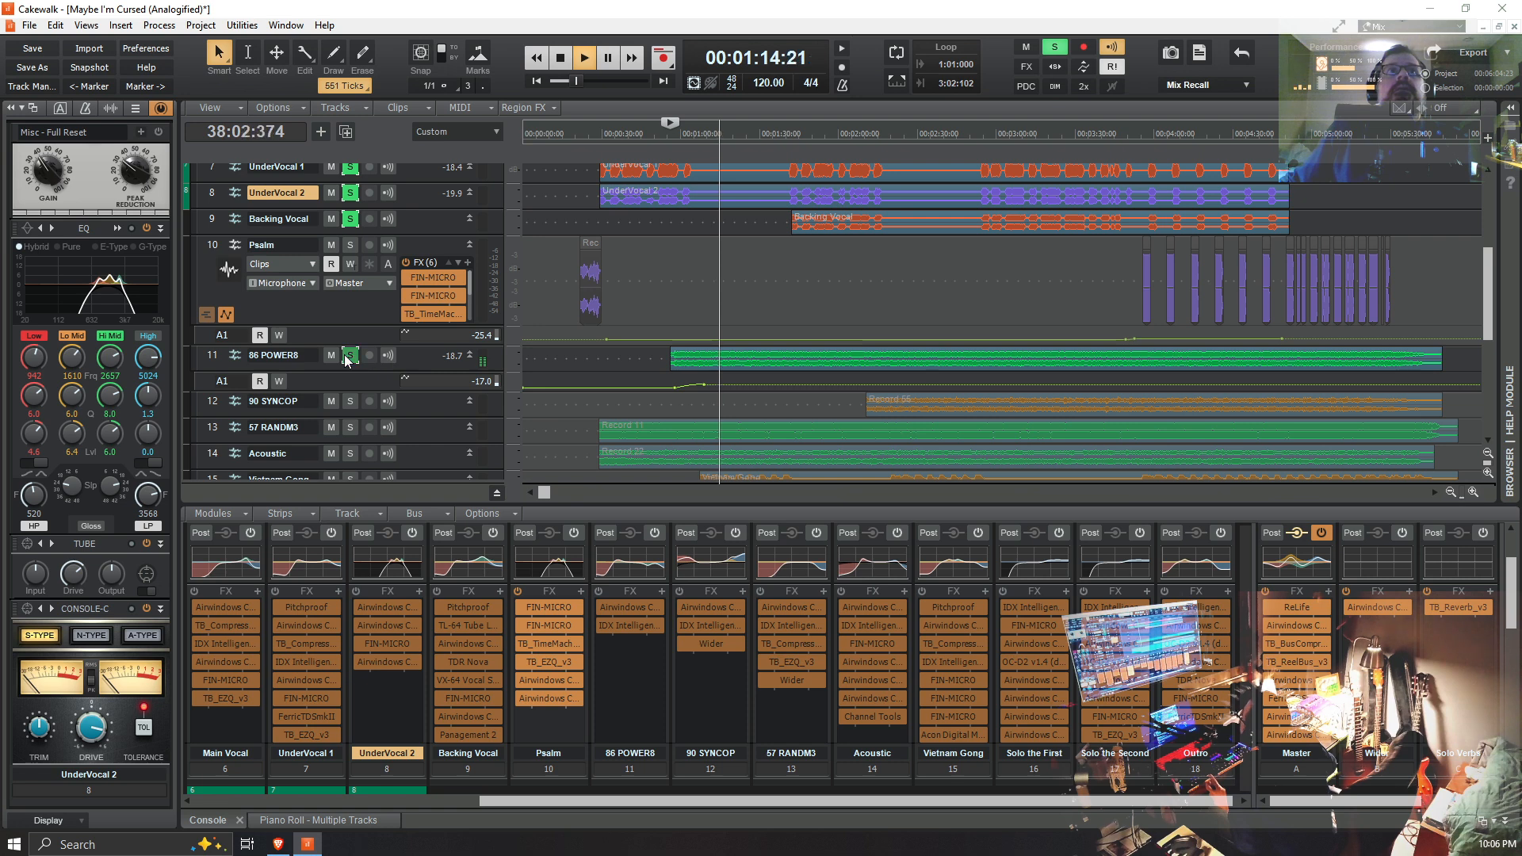
left_click(348, 356)
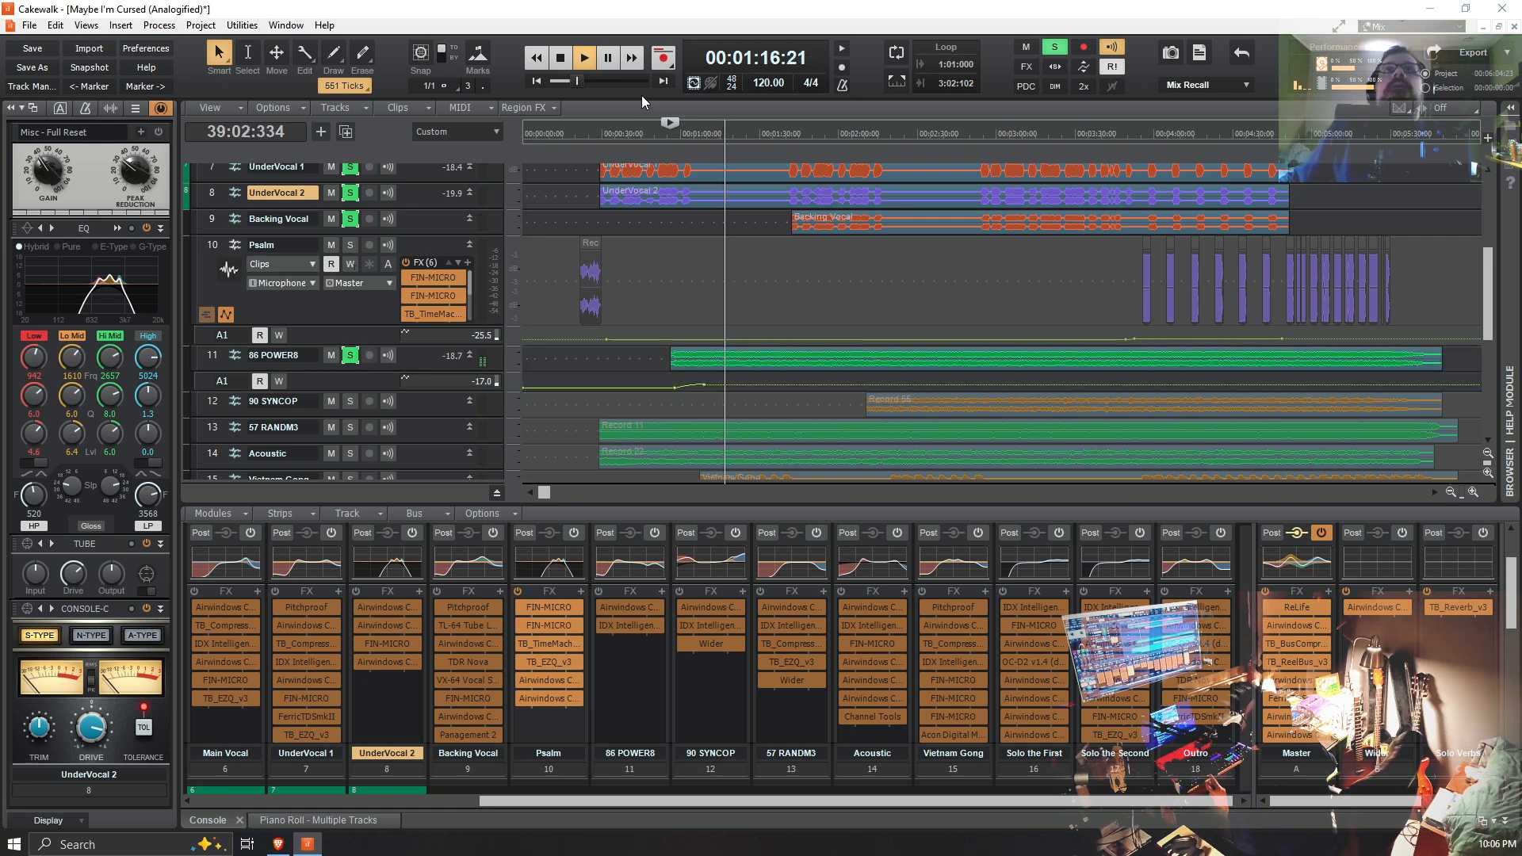
left_click(558, 61)
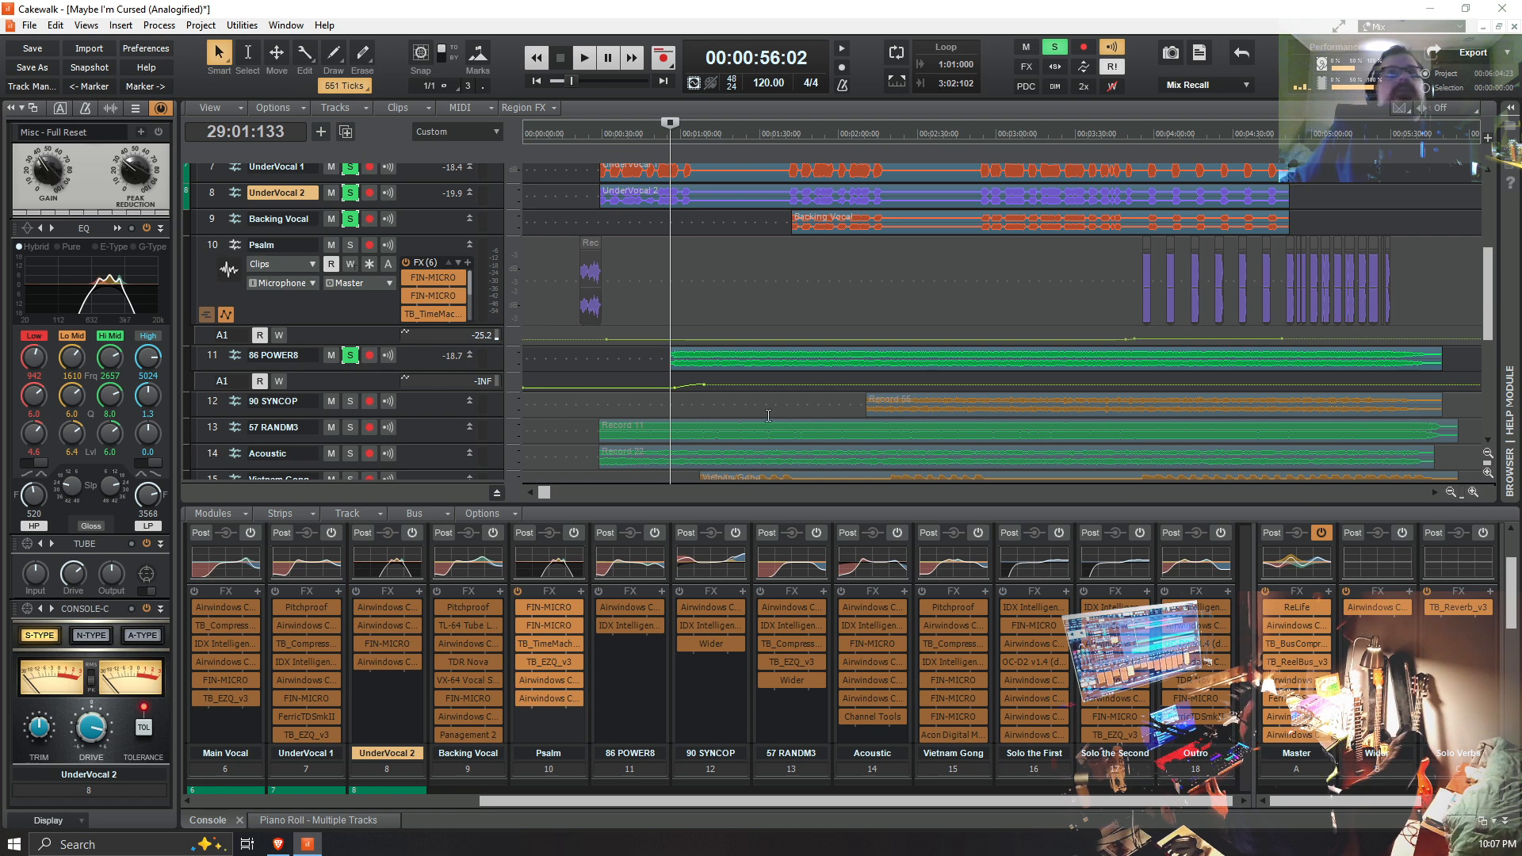
Step: Play from 00:02:10:16, at the start of the 90 SYNCOP clip, and add that track to the solo
left_click(865, 405)
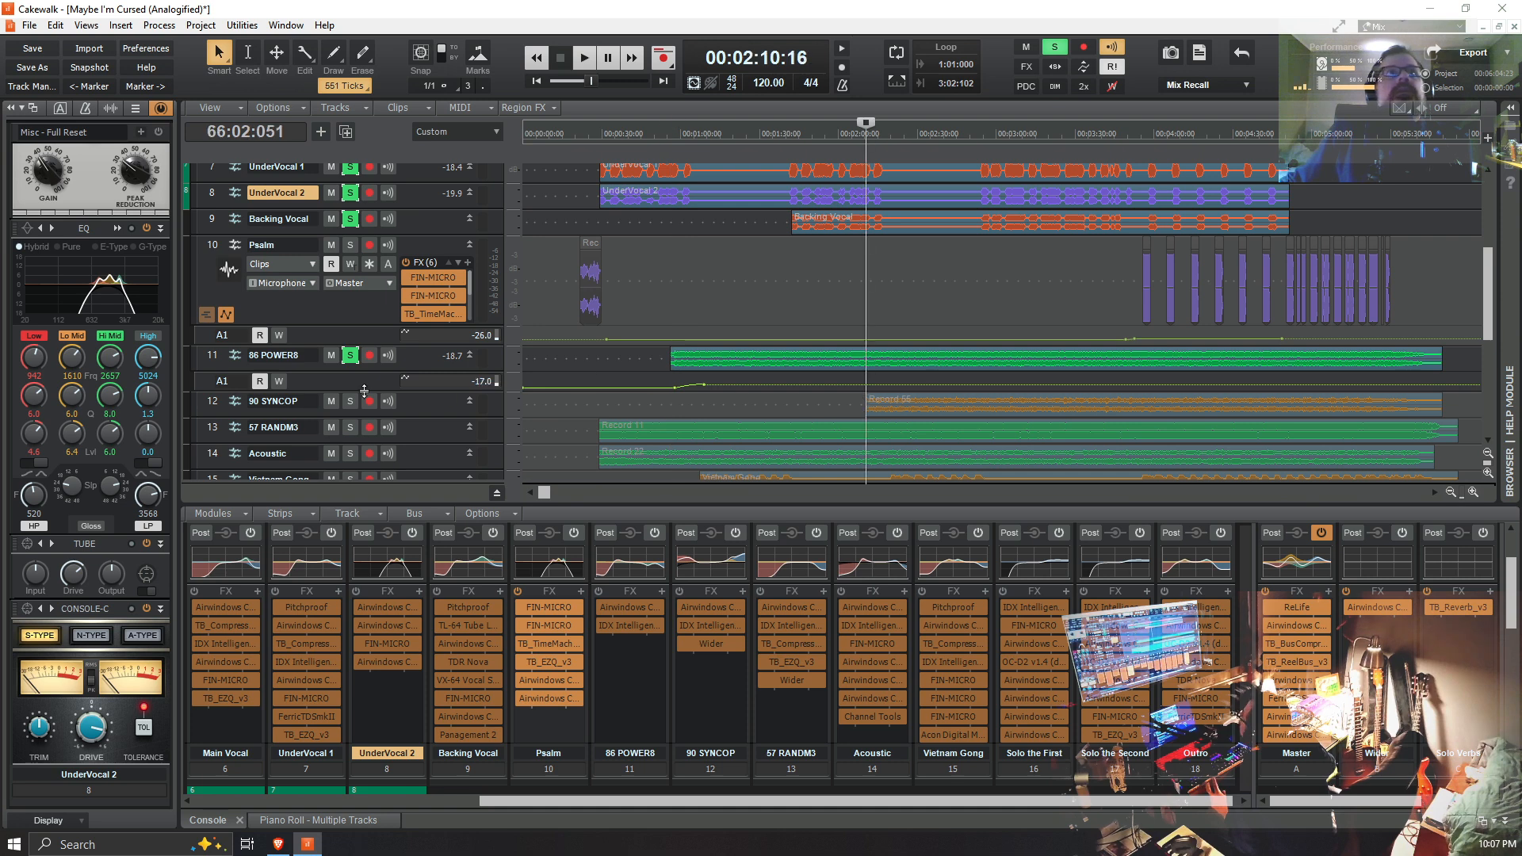
key("space")
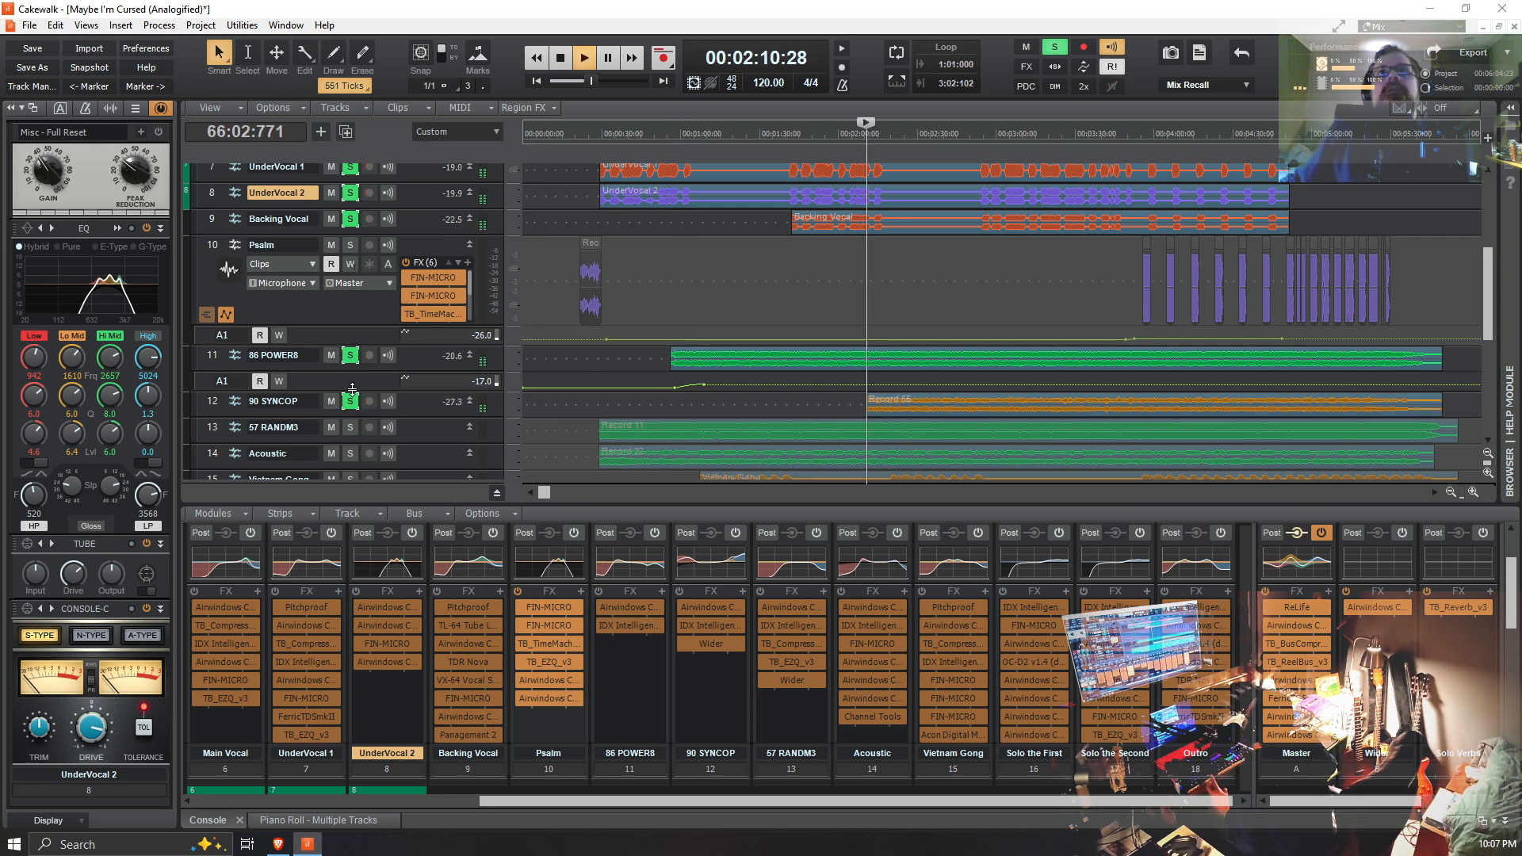
left_click(350, 400)
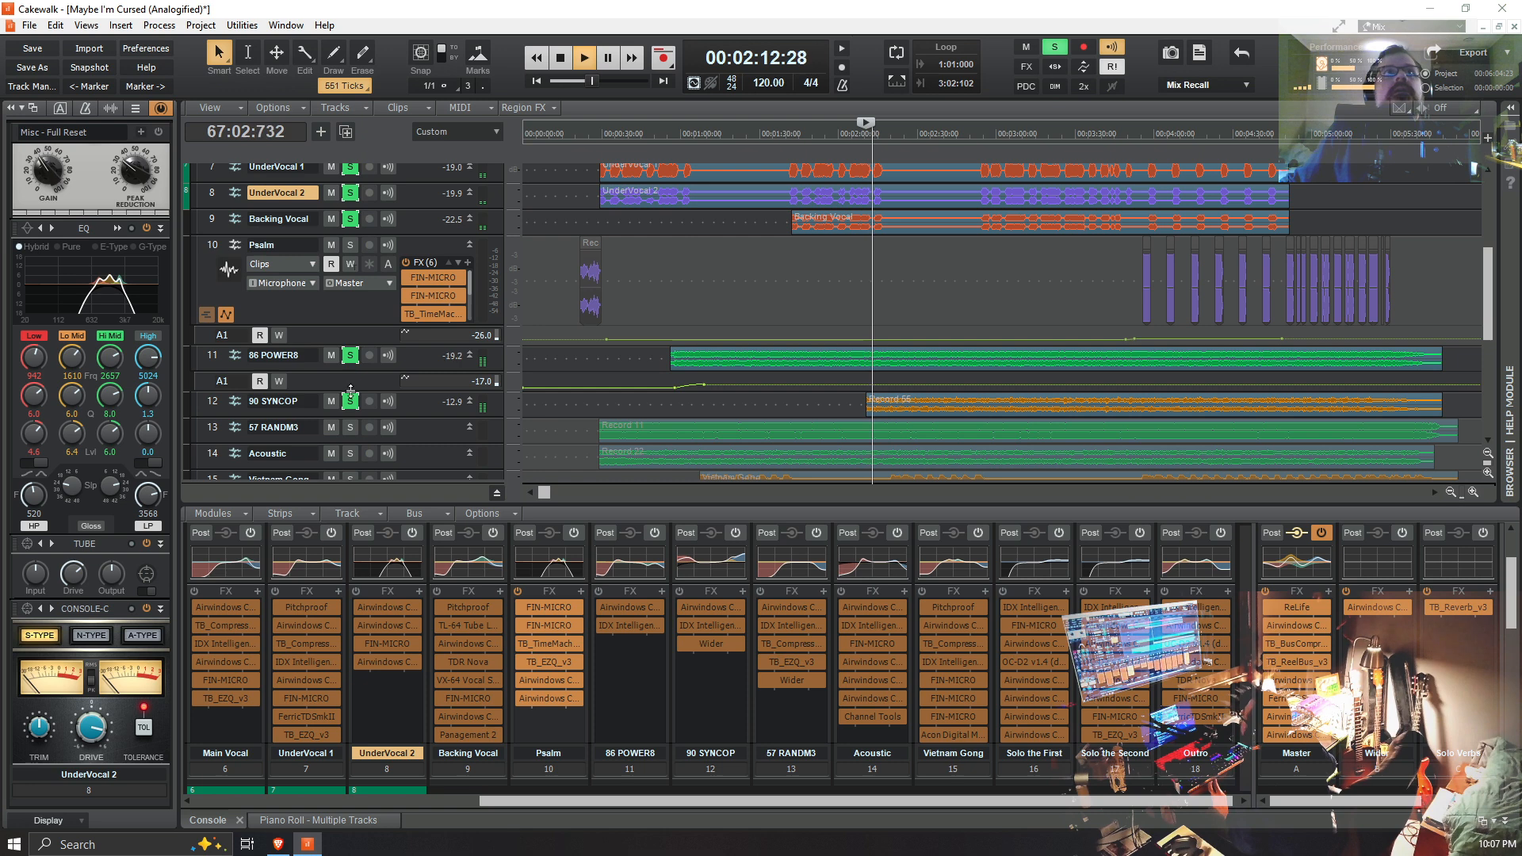
Step: Take 86 POWER8, the vocal tracks, Drum Boxx Synth and SI-Drum Kit 1 out of solo, leaving only 90 SYNCOP soloed
left_click(351, 356)
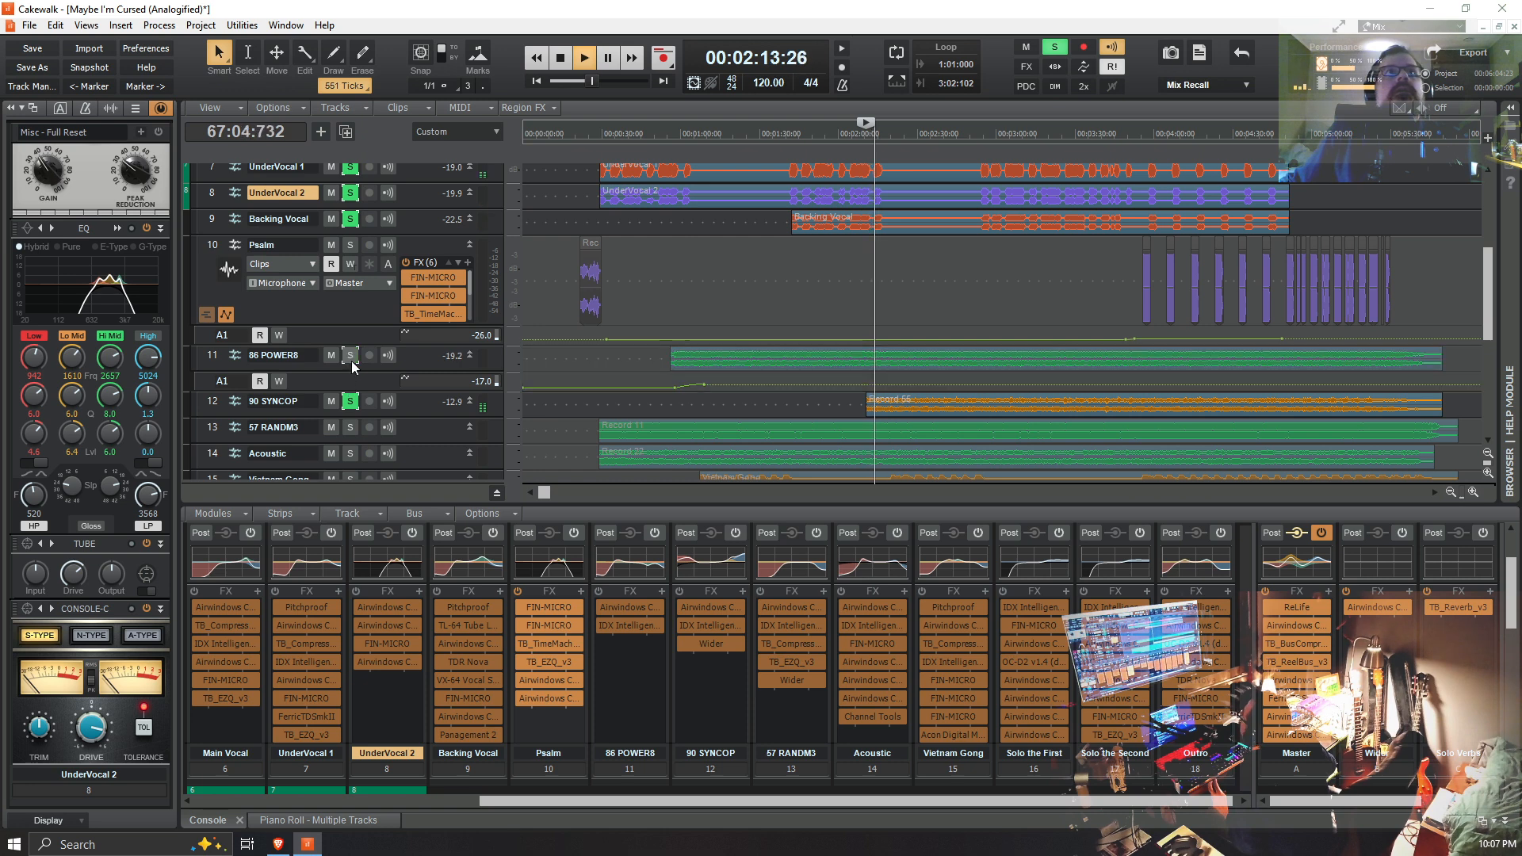
left_click(350, 220)
left_click(351, 196)
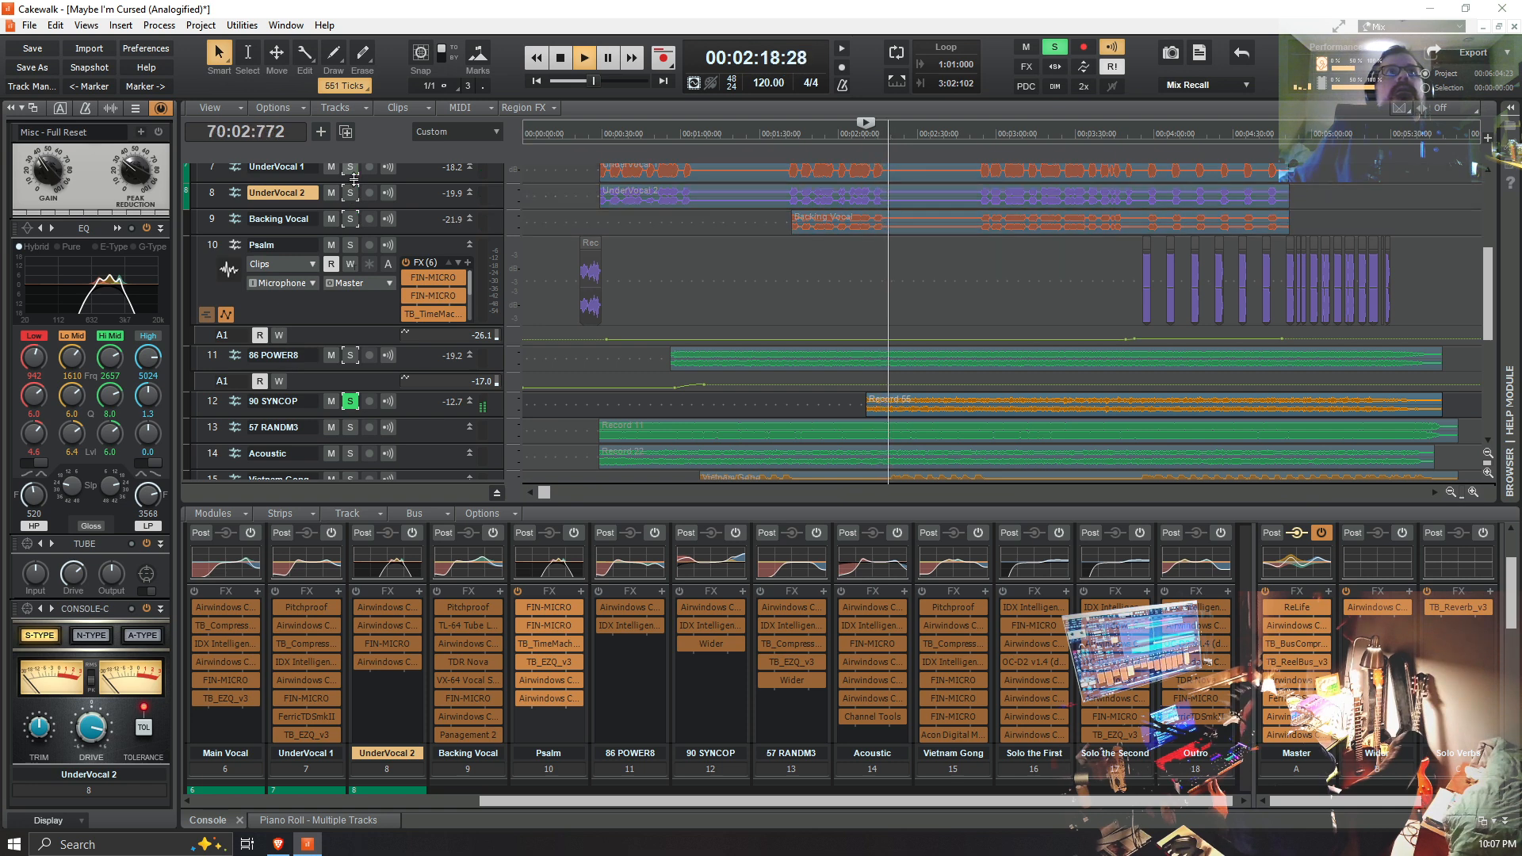
scroll(352, 175, "up", 5)
left_click(349, 319)
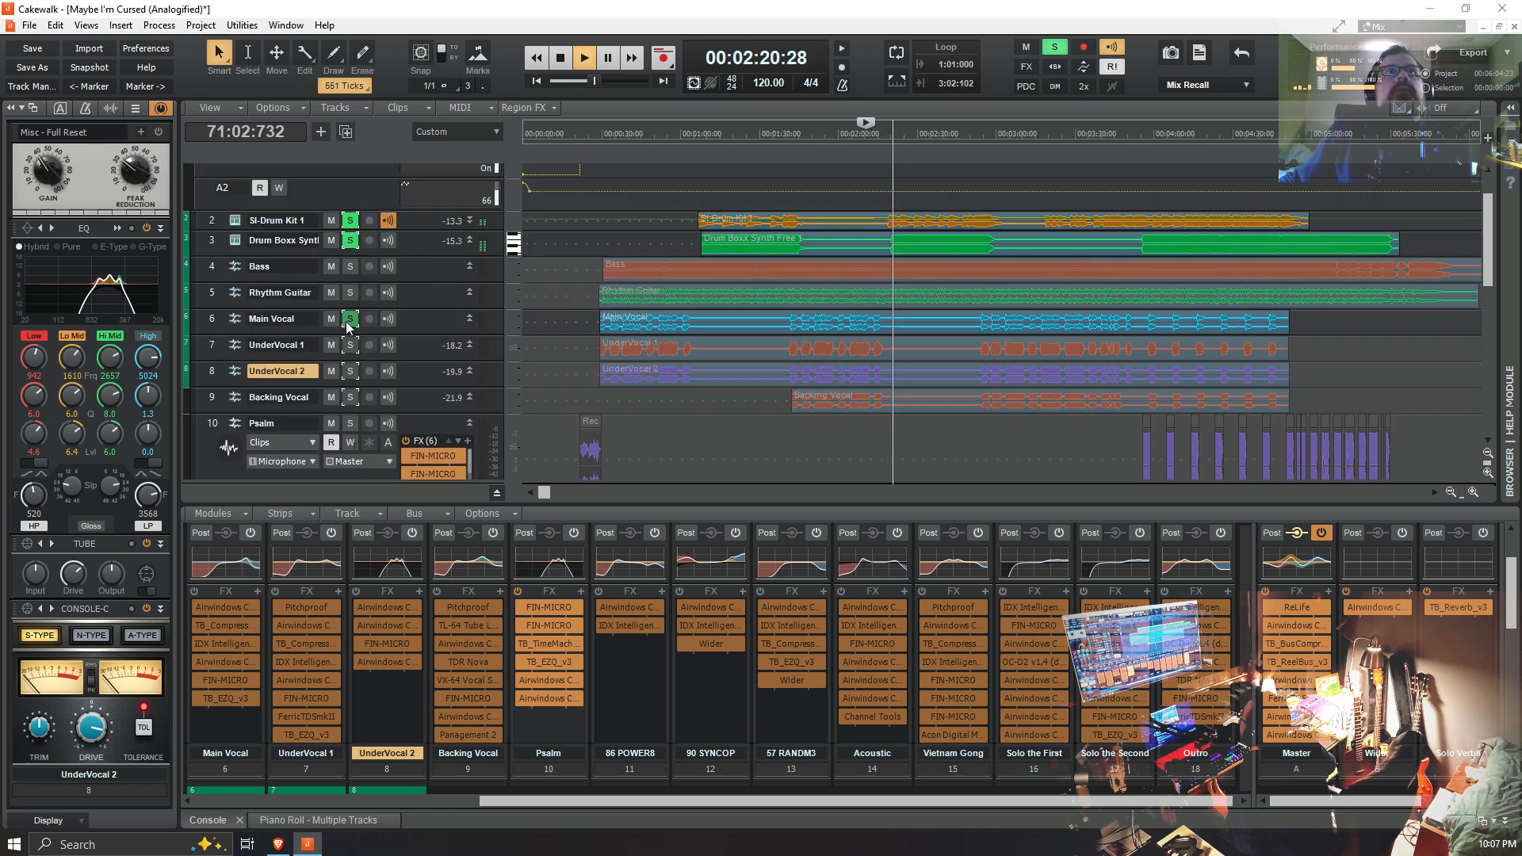
left_click(350, 240)
left_click(350, 221)
Step: Replay the soloed 90 SYNCOP track twice from just before its clip begins
scroll(620, 409, "down", 6)
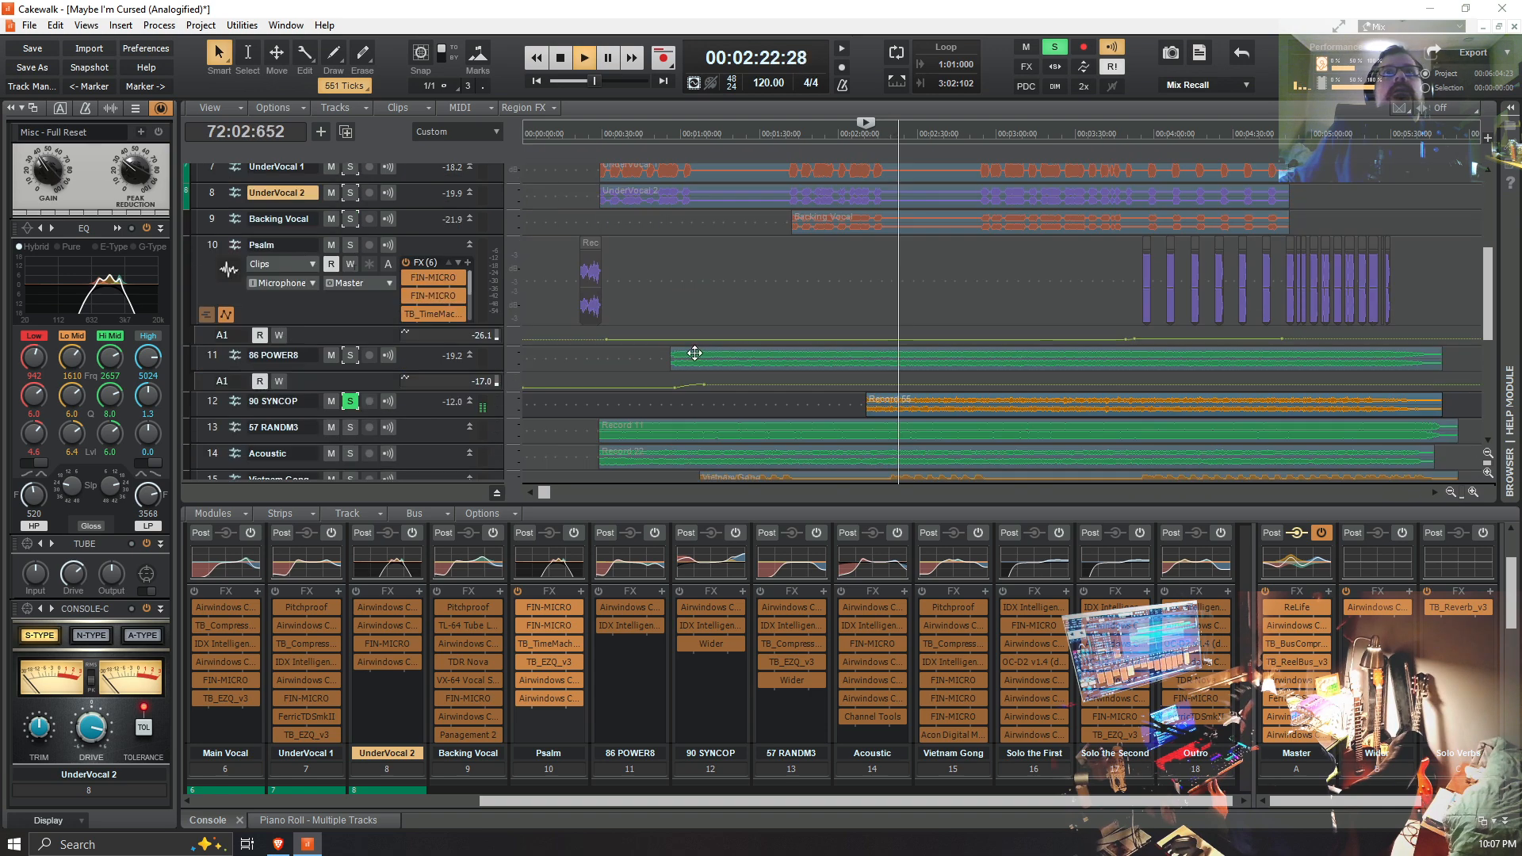
scroll(623, 401, "down", 3)
scroll(628, 388, "up", 2)
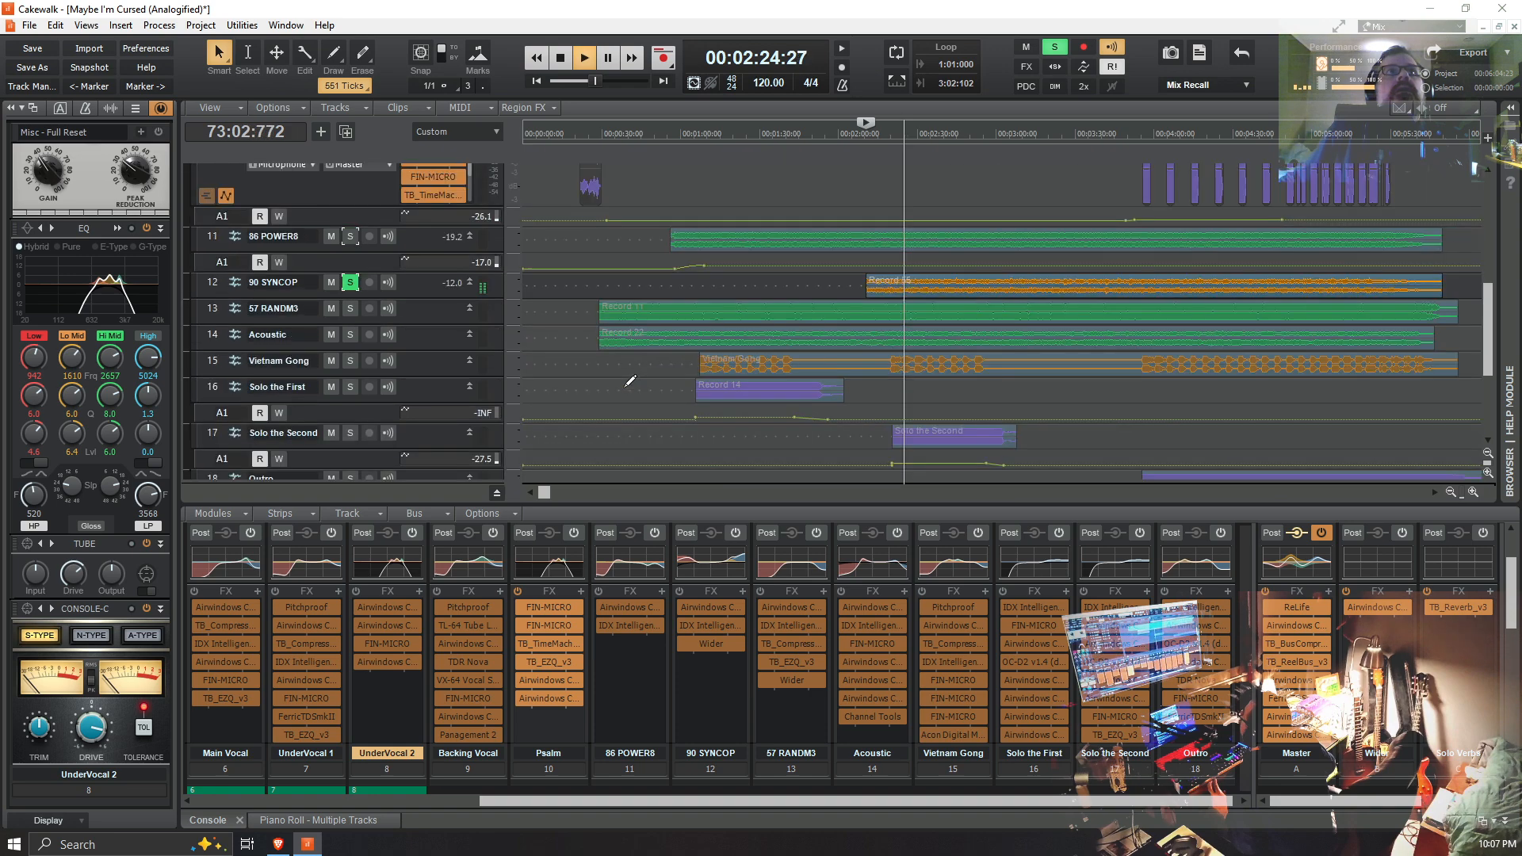
left_click(861, 291)
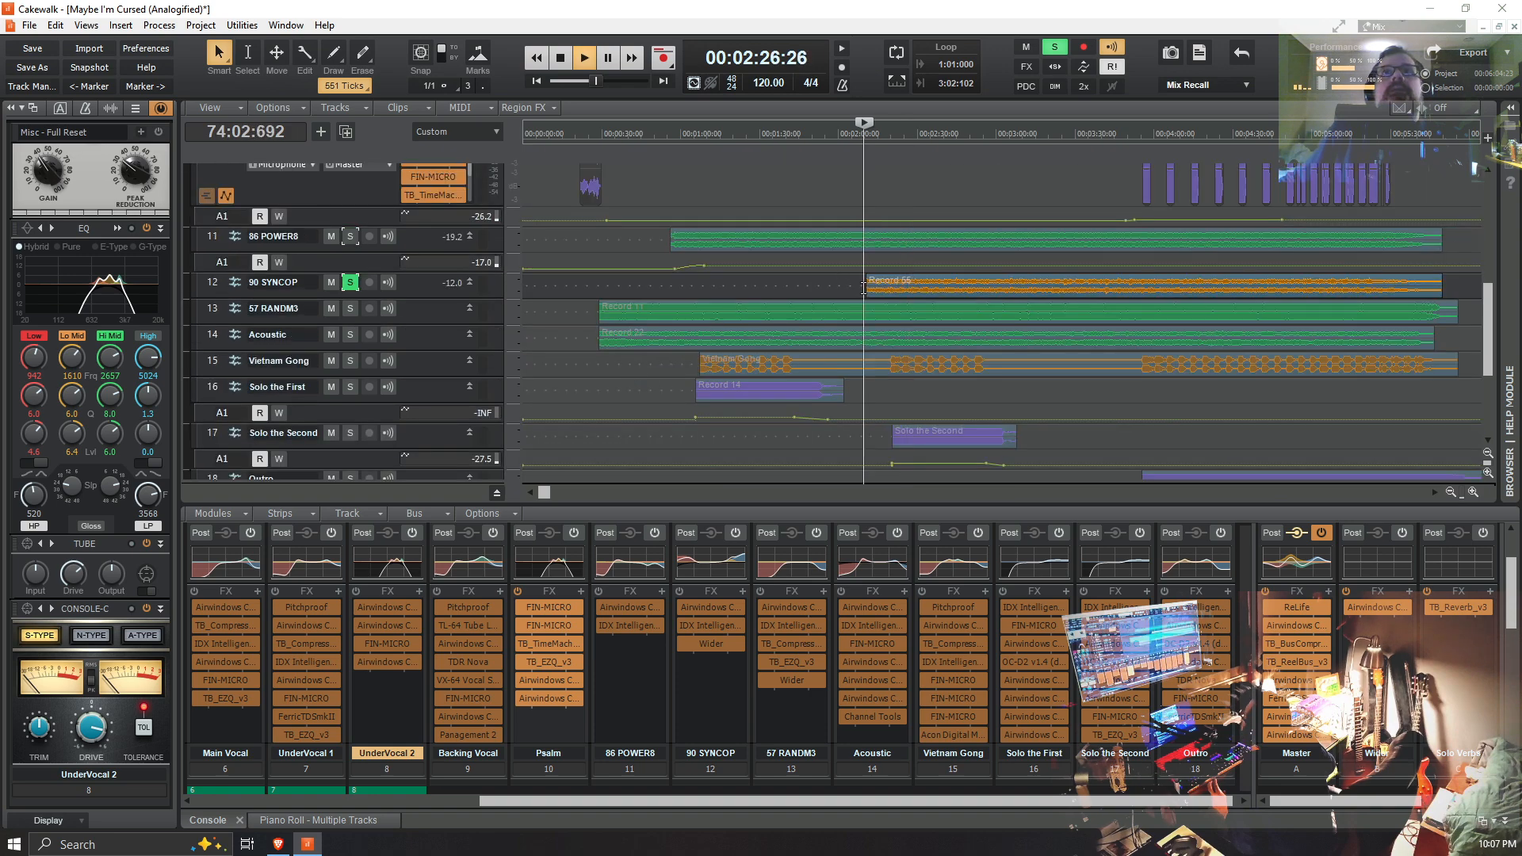
scroll(570, 348, "up", 10)
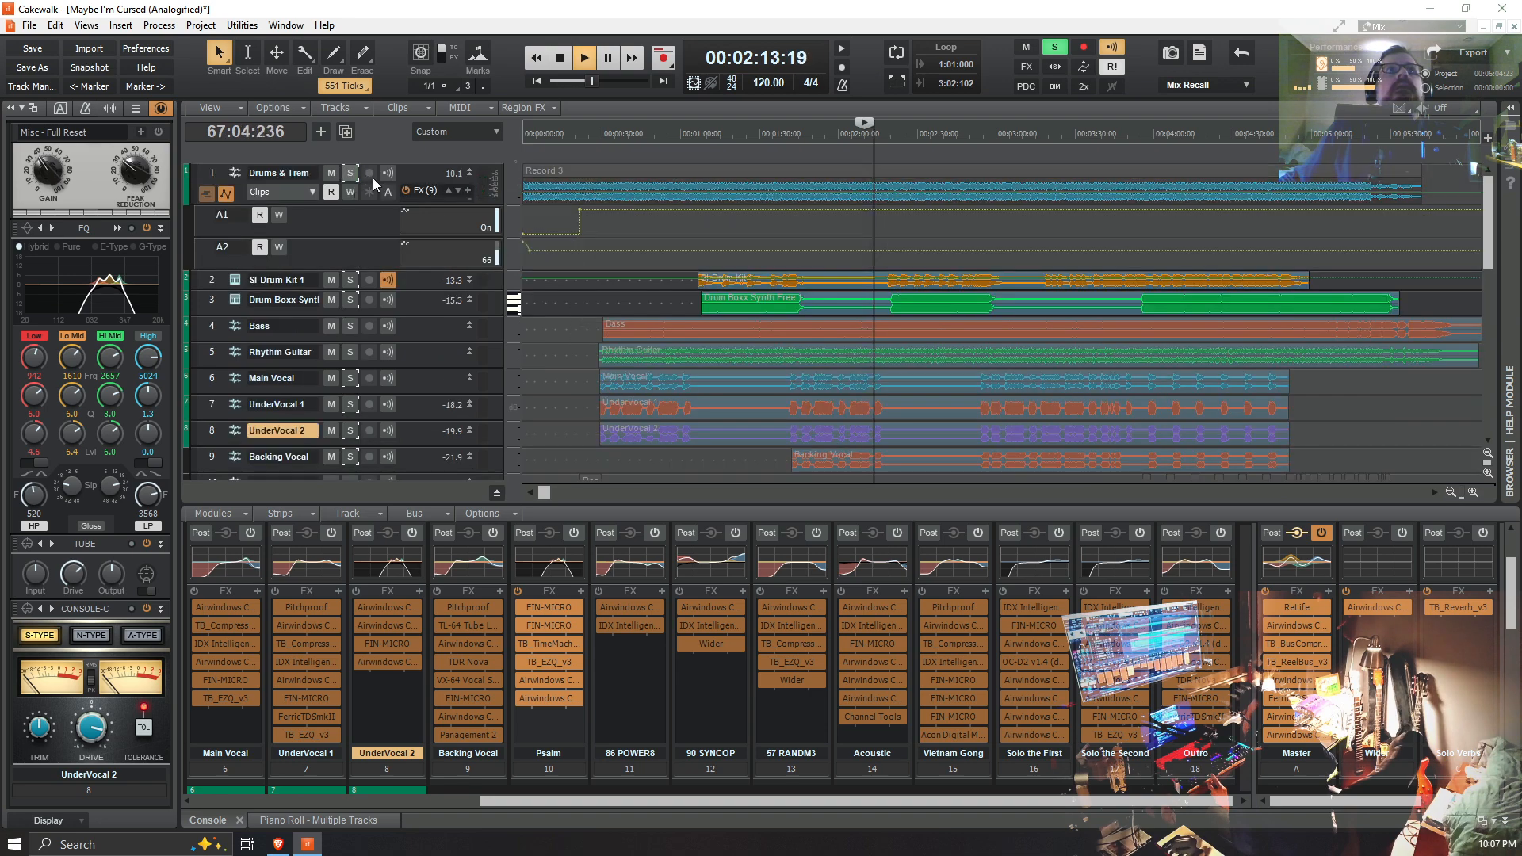
scroll(627, 357, "down", 10)
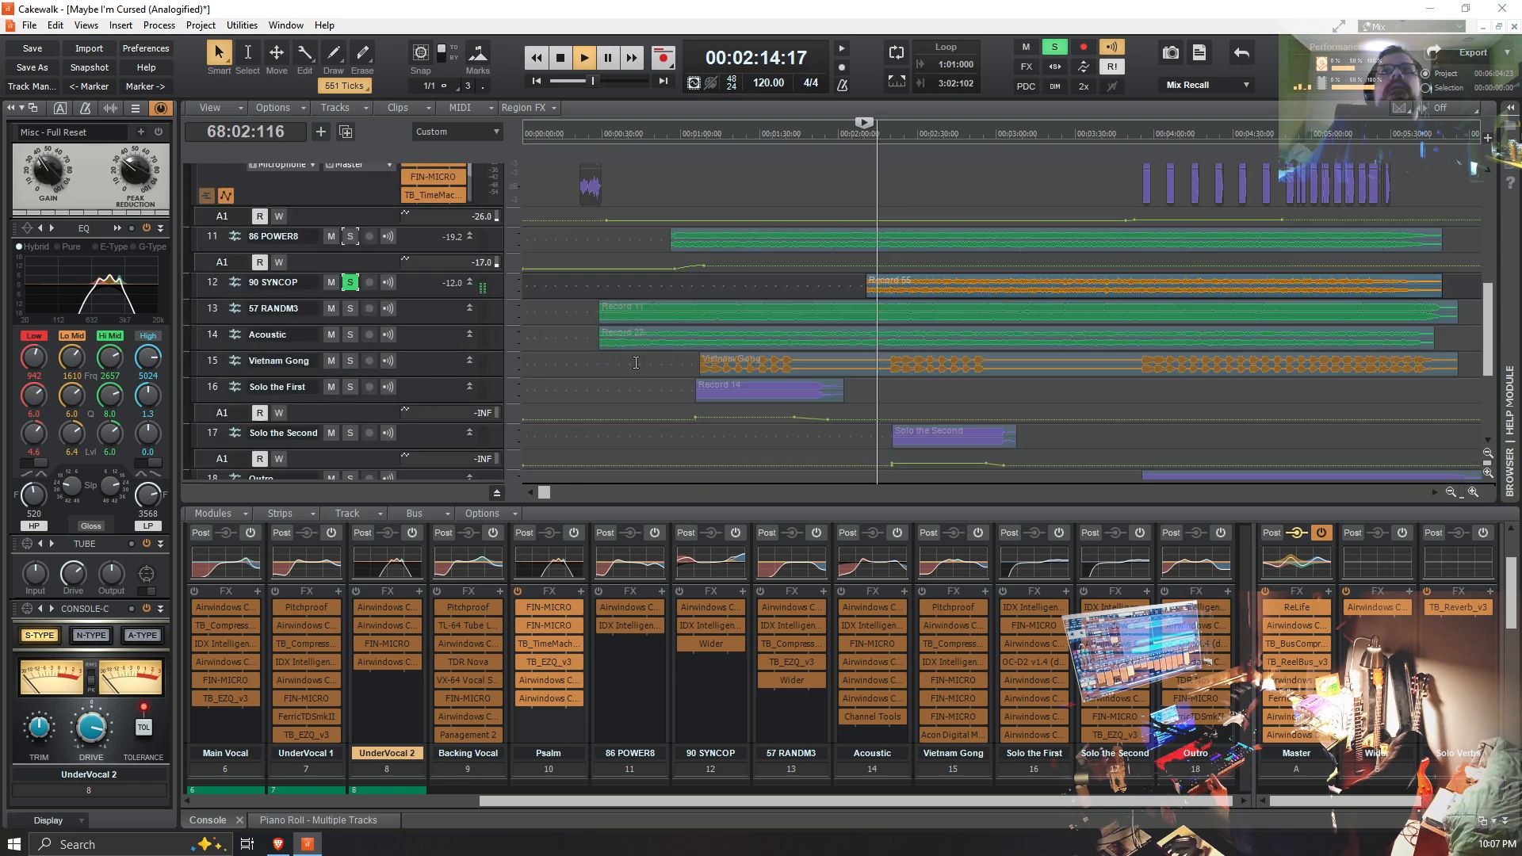
left_click(861, 290)
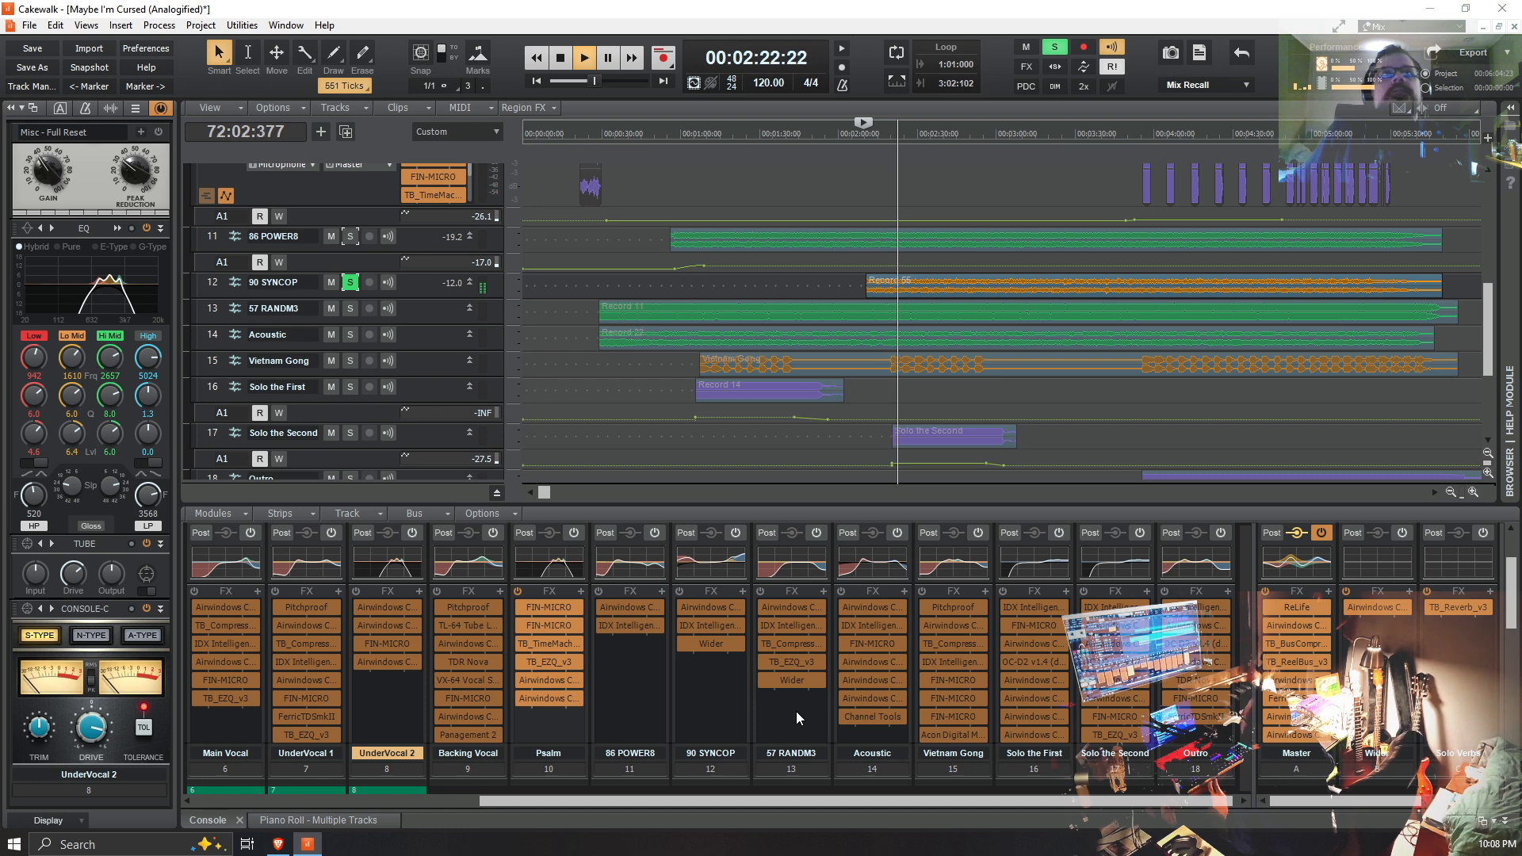
Step: Switch the solo from 90 SYNCOP to 57 RANDM3 during playback, and listen to it together with Drums & Trem
scroll(796, 711, "down", 1)
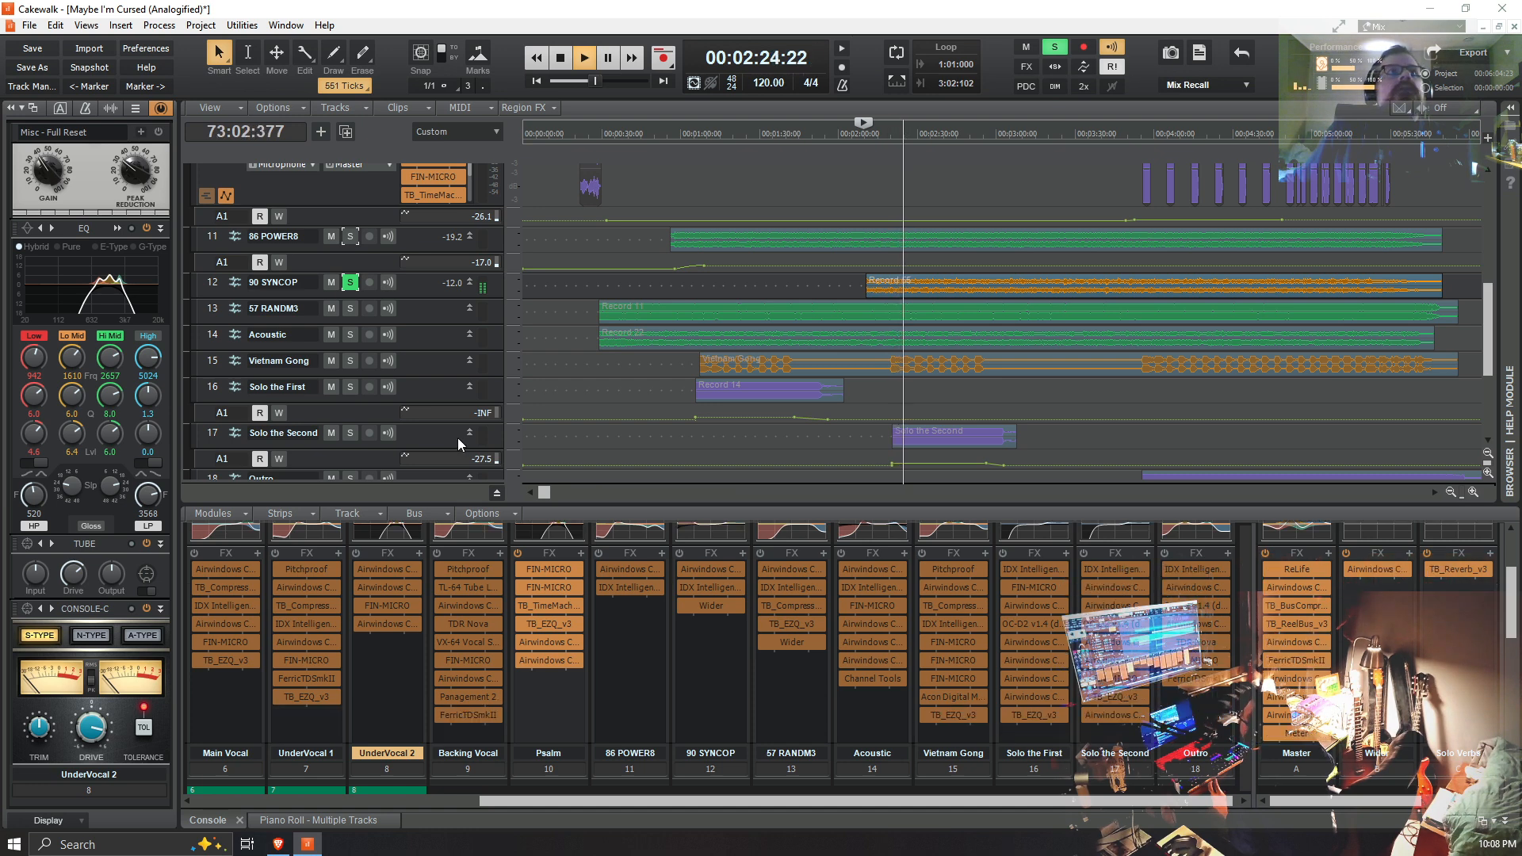
left_click(350, 307)
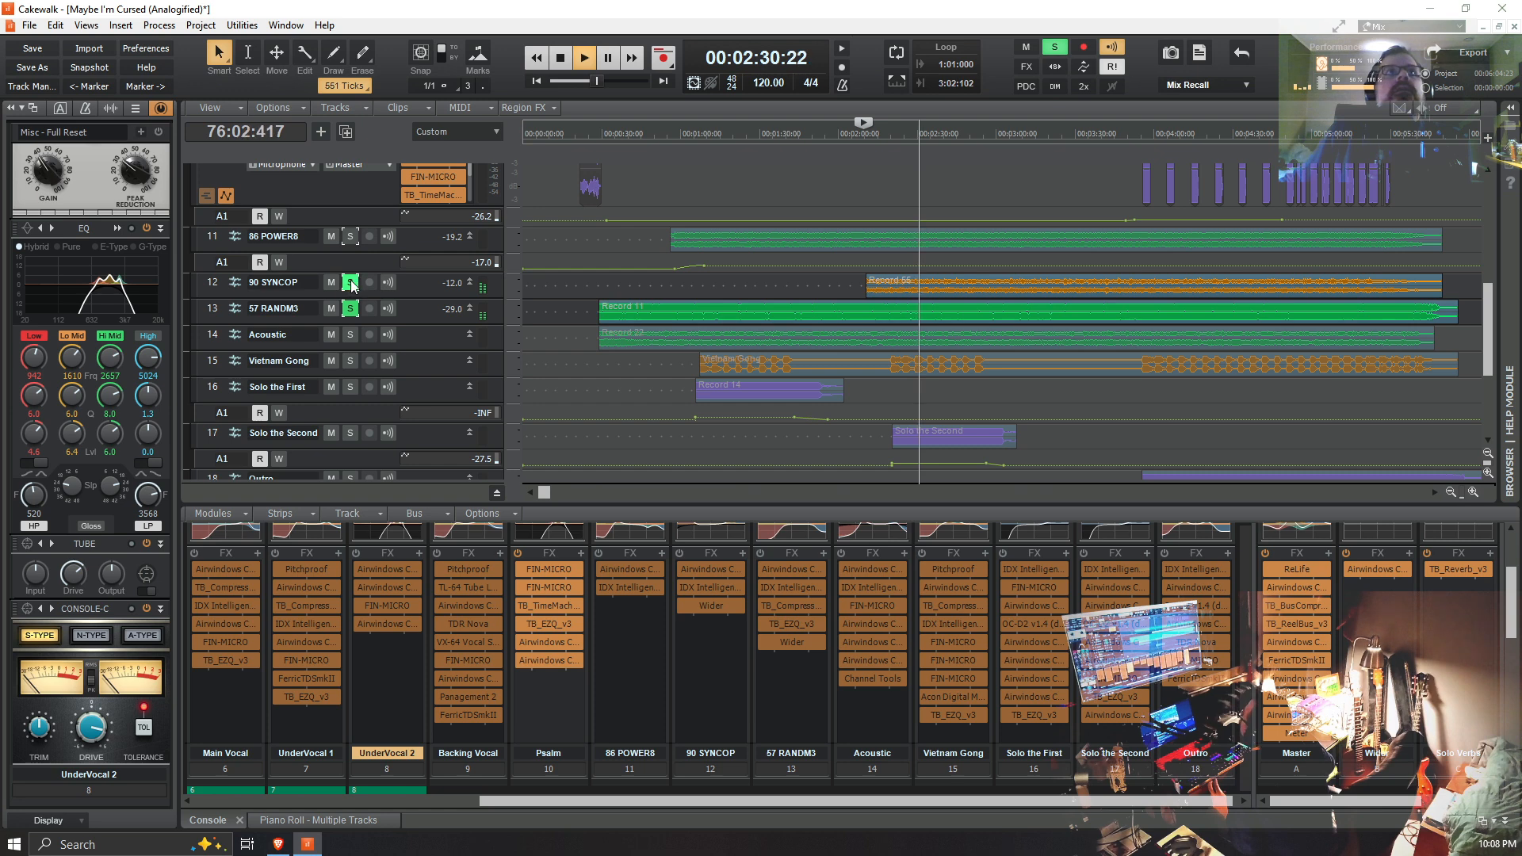
left_click(350, 283)
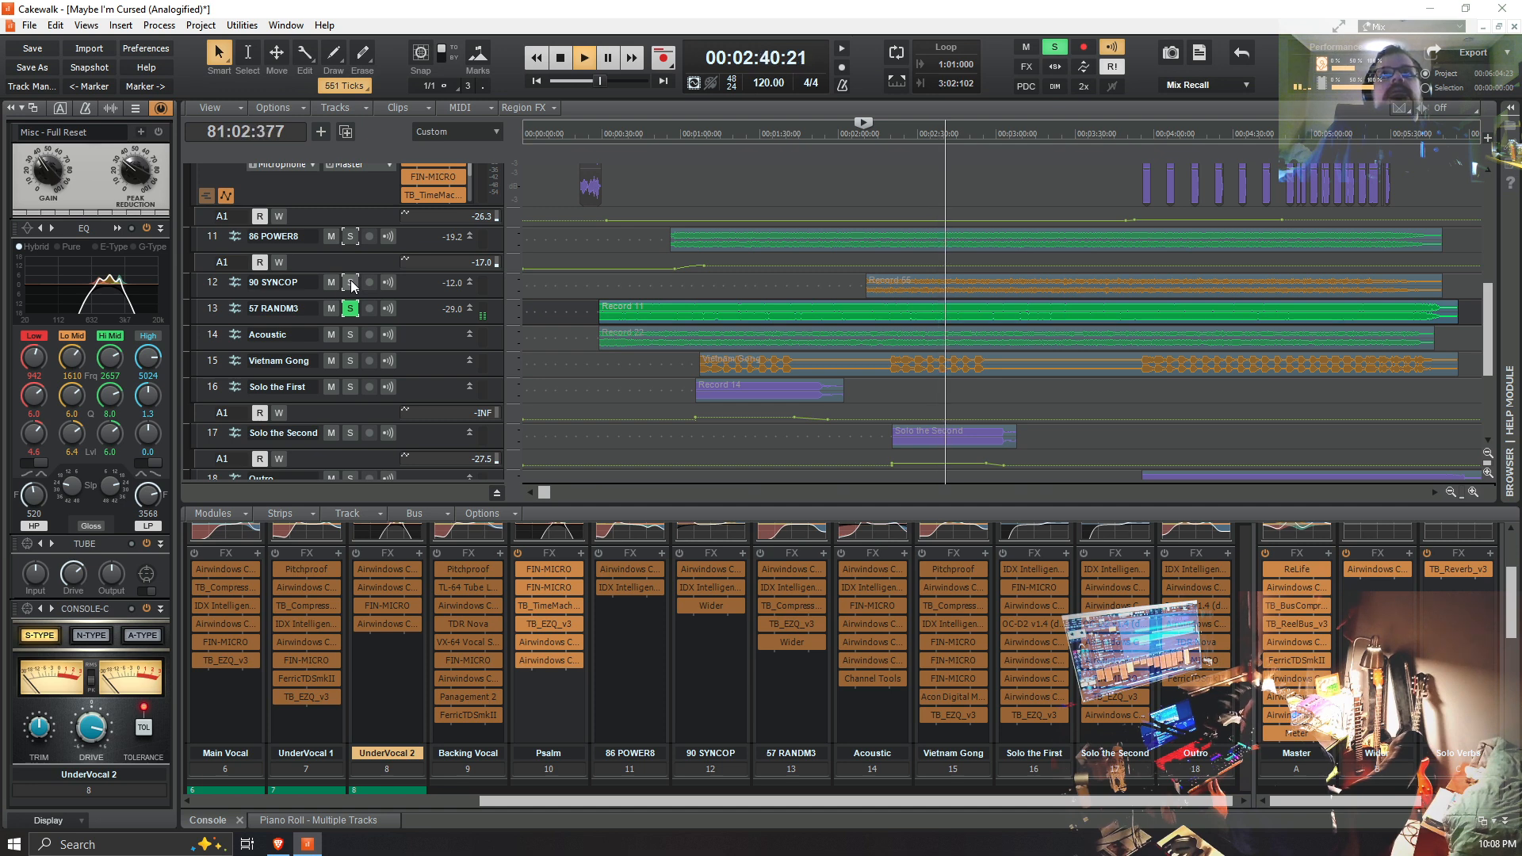
scroll(432, 300, "up", 10)
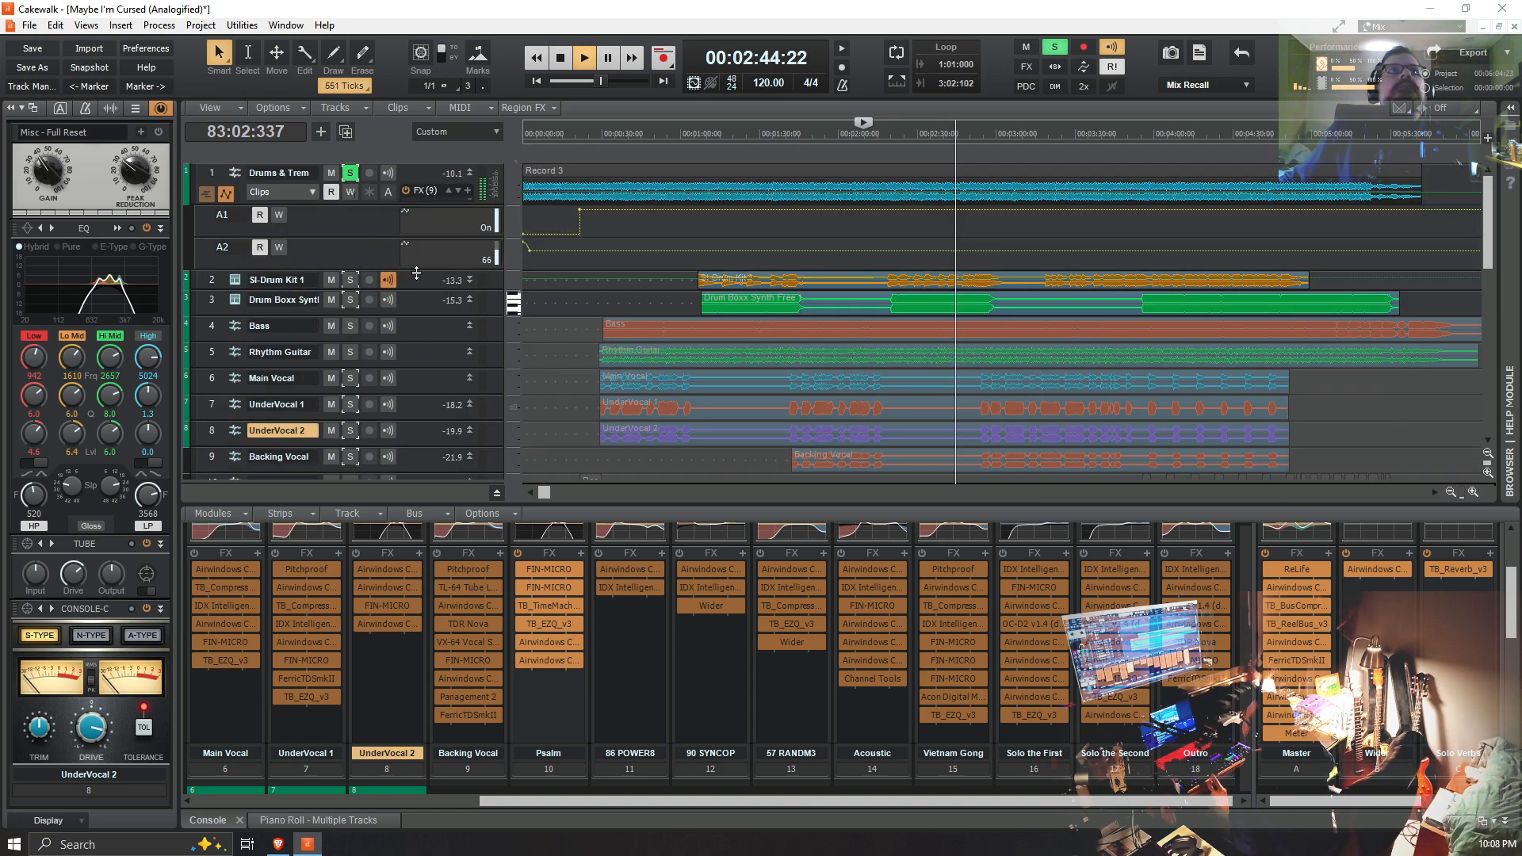
scroll(487, 317, "down", 5)
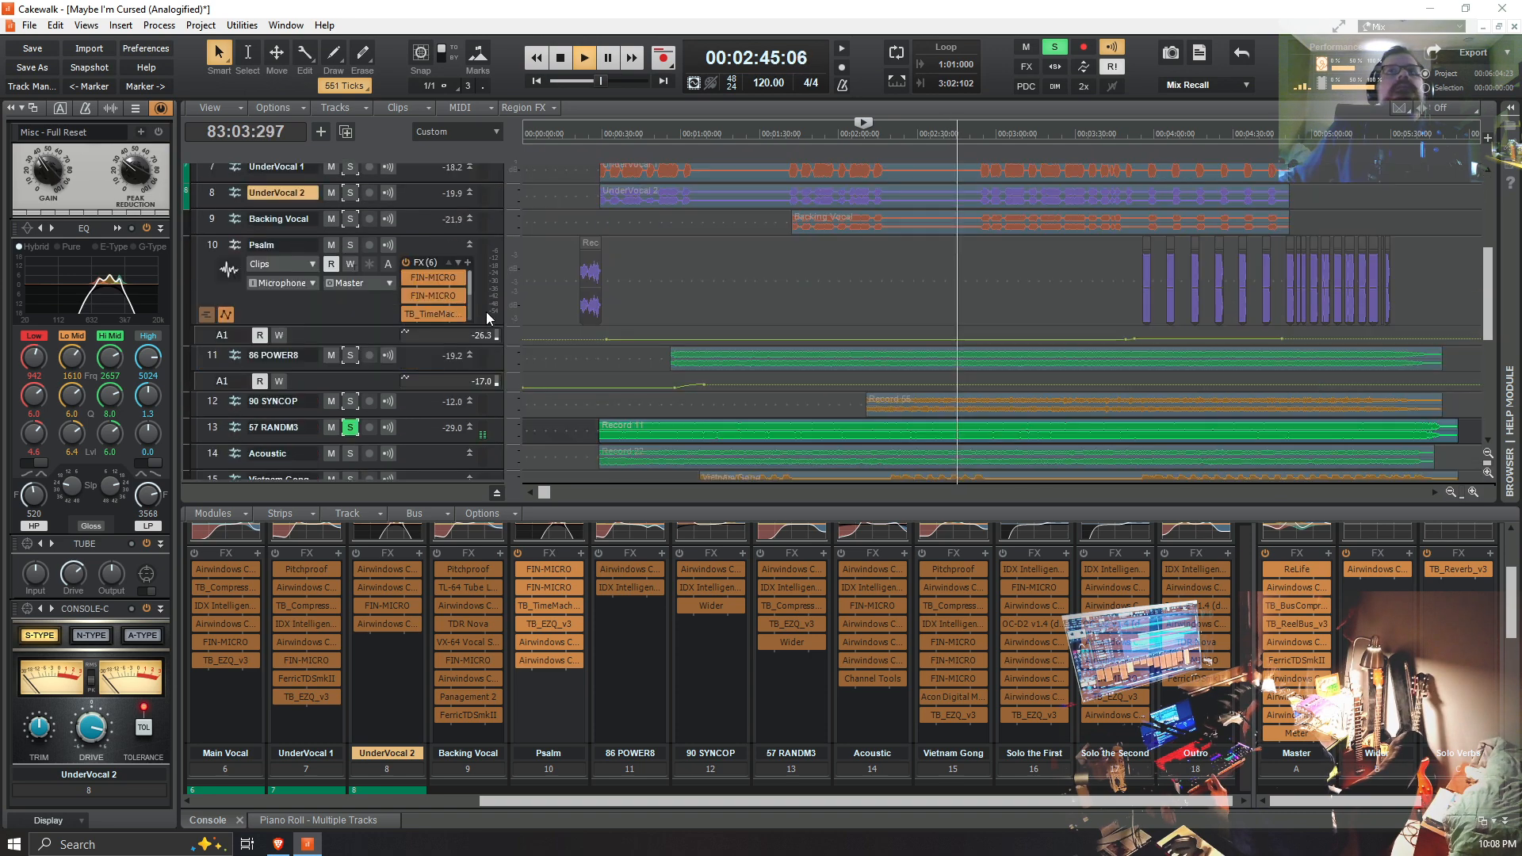
Step: Swap the solo from 57 RANDM3 back to 90 SYNCOP, and re-add 57 RANDM3 to hear the two together
left_click(350, 428)
left_click(349, 403)
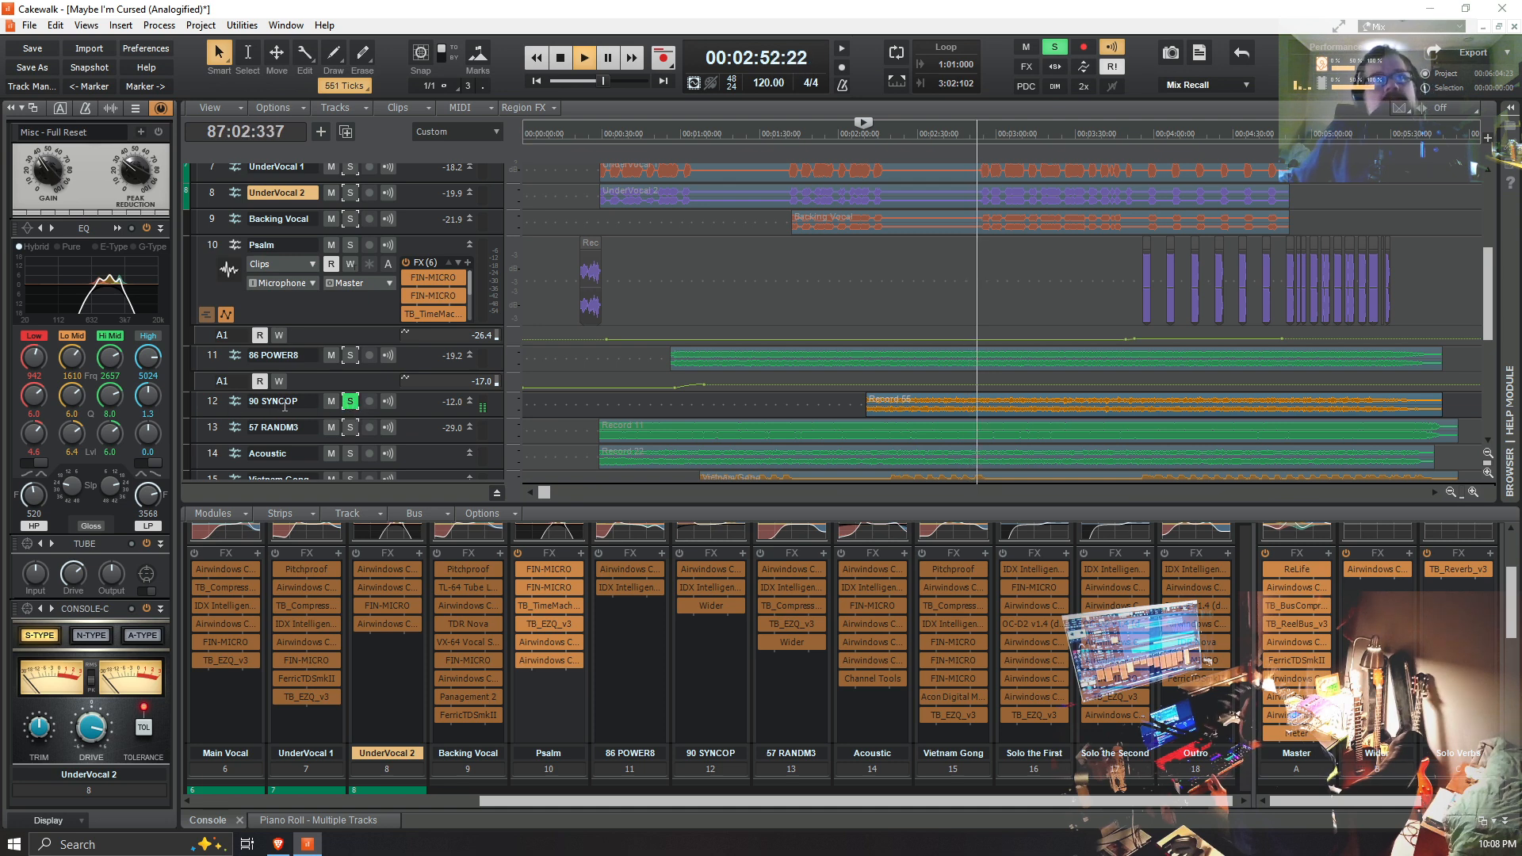
left_click(349, 431)
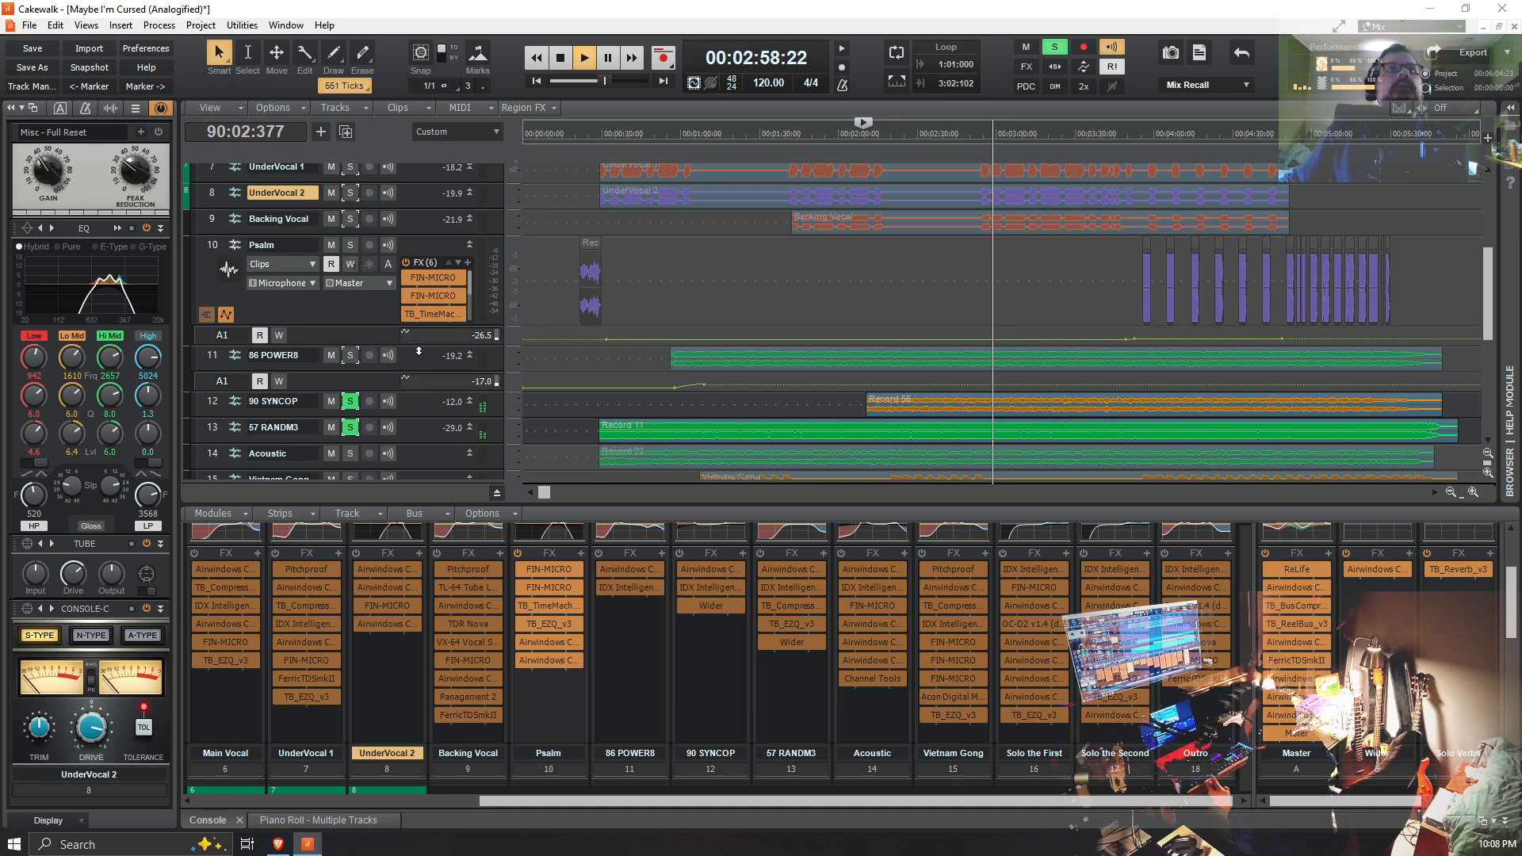
scroll(476, 399, "down", 3)
scroll(813, 649, "up", 2)
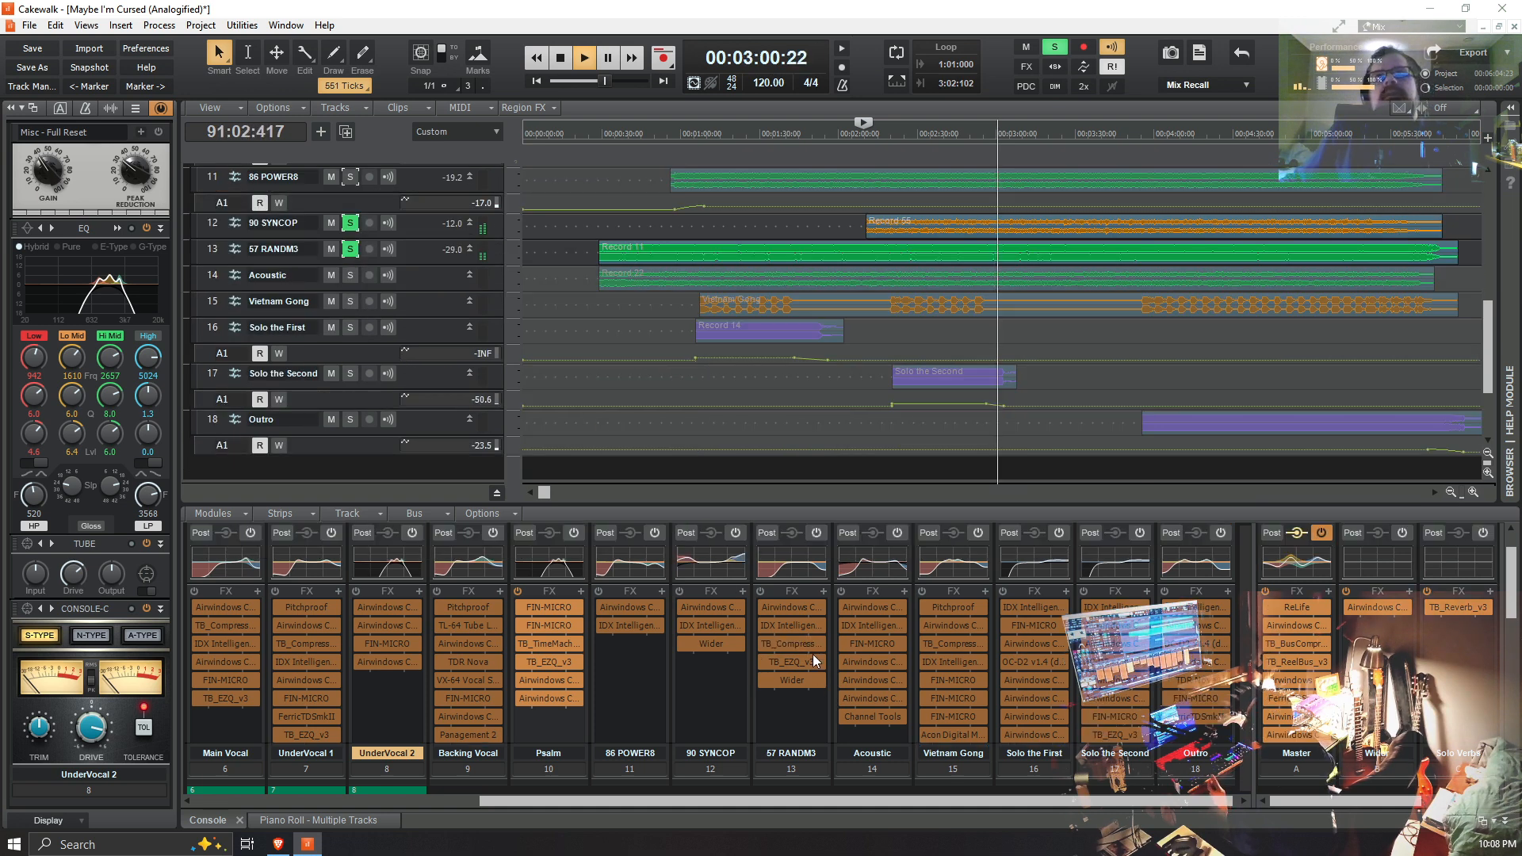
Step: Stop playback and look over the effects racks of the Acoustic track and its neighbours in the console
key("space")
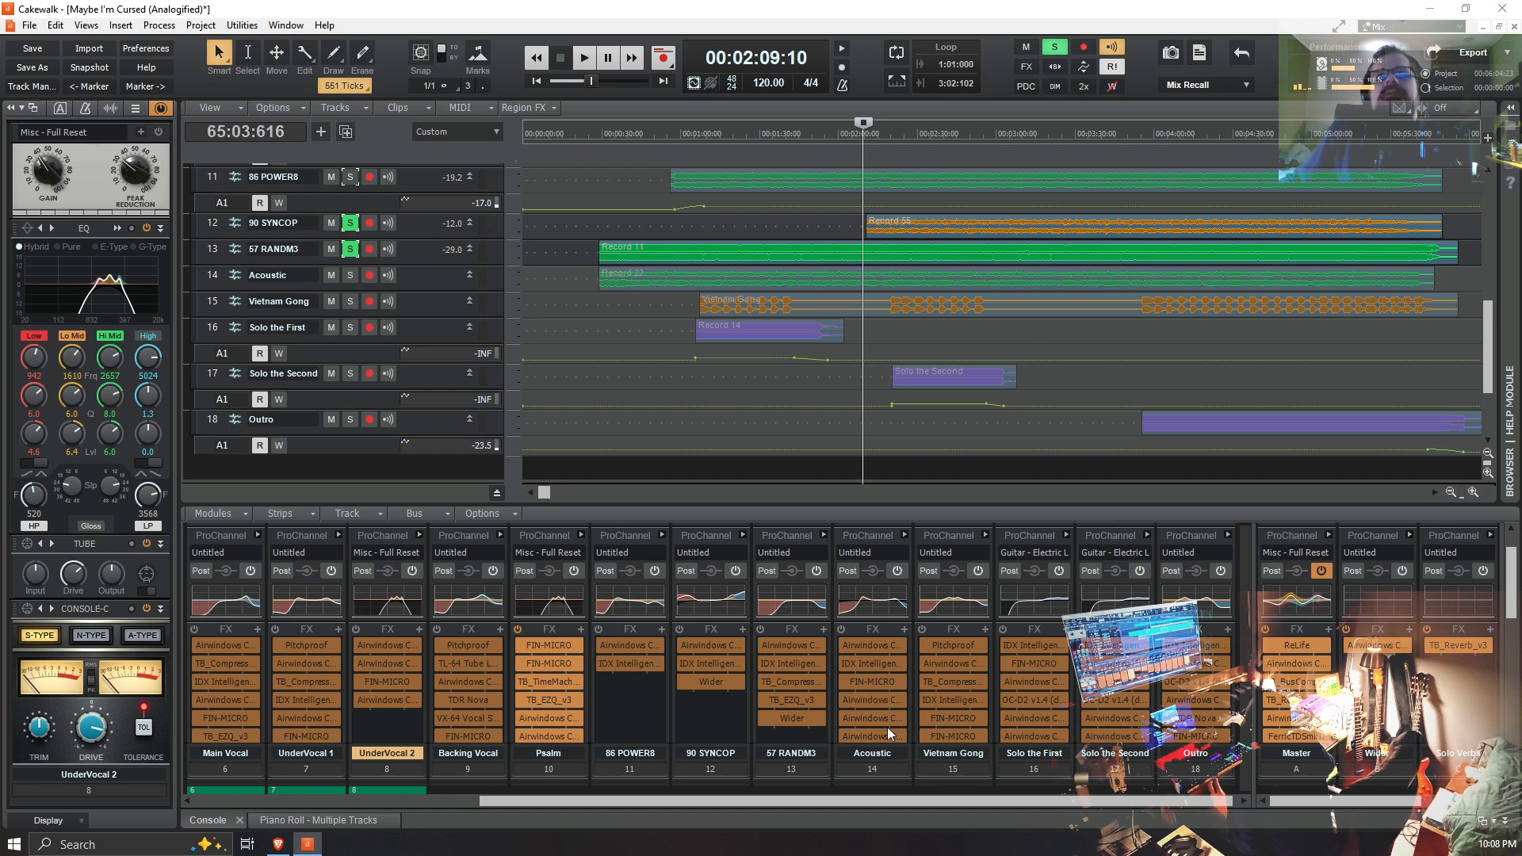
scroll(858, 704, "down", 2)
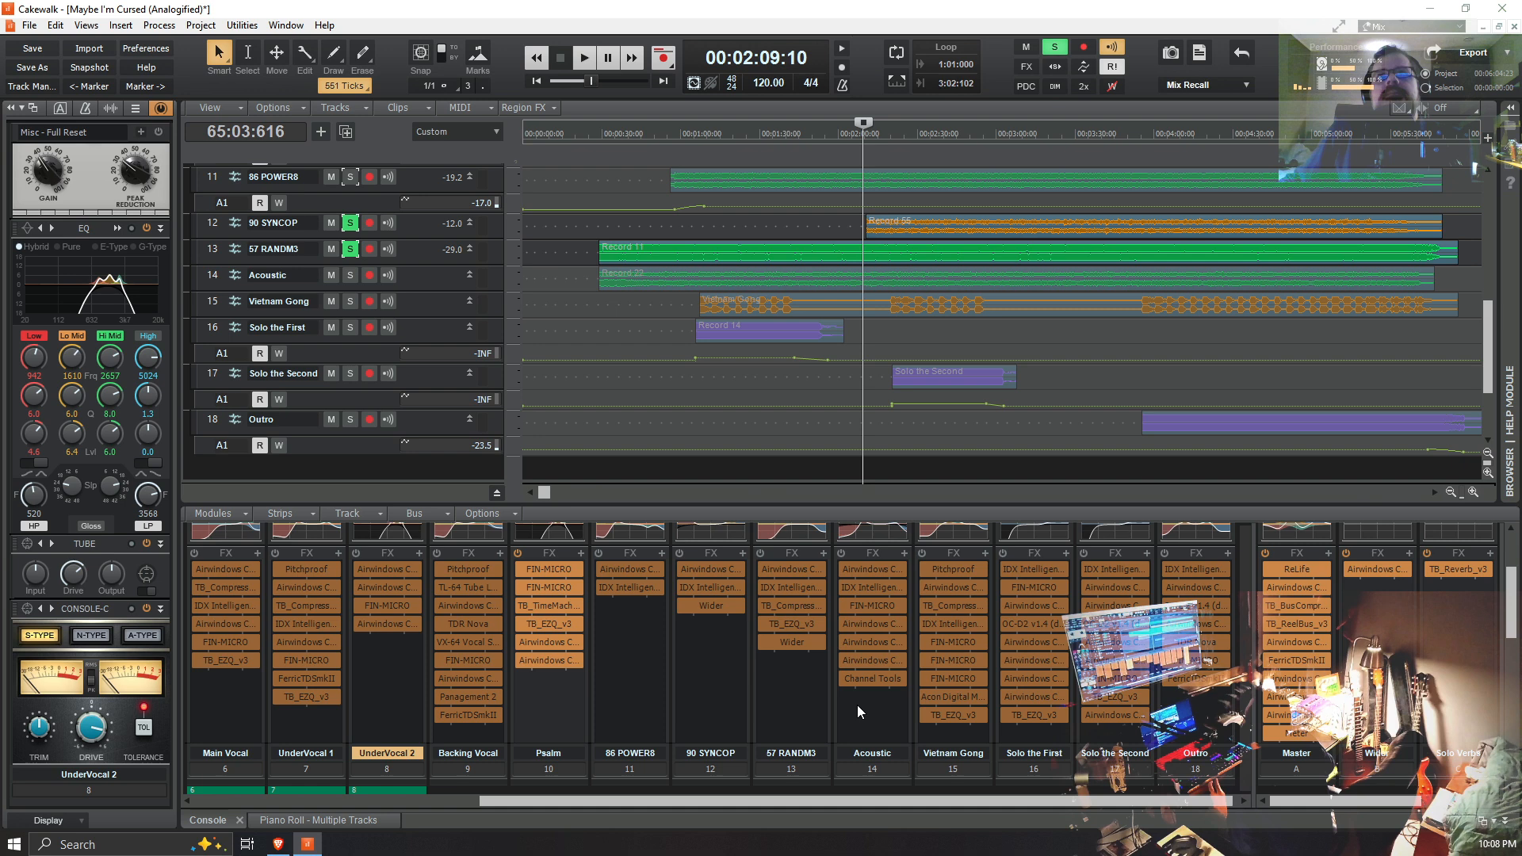
scroll(858, 706, "up", 1)
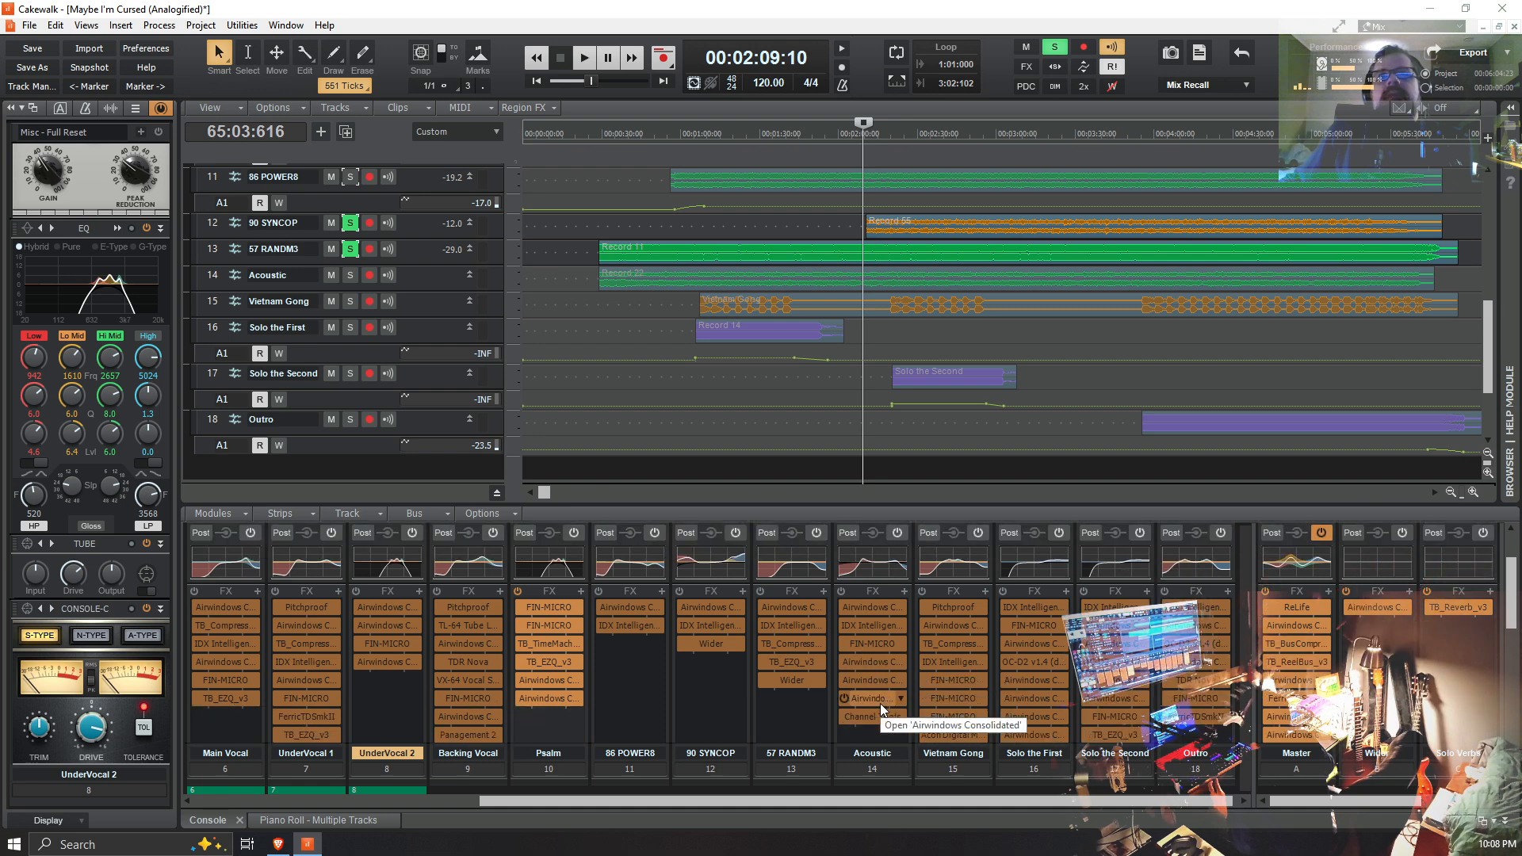
scroll(878, 710, "up", 2)
scroll(879, 711, "down", 2)
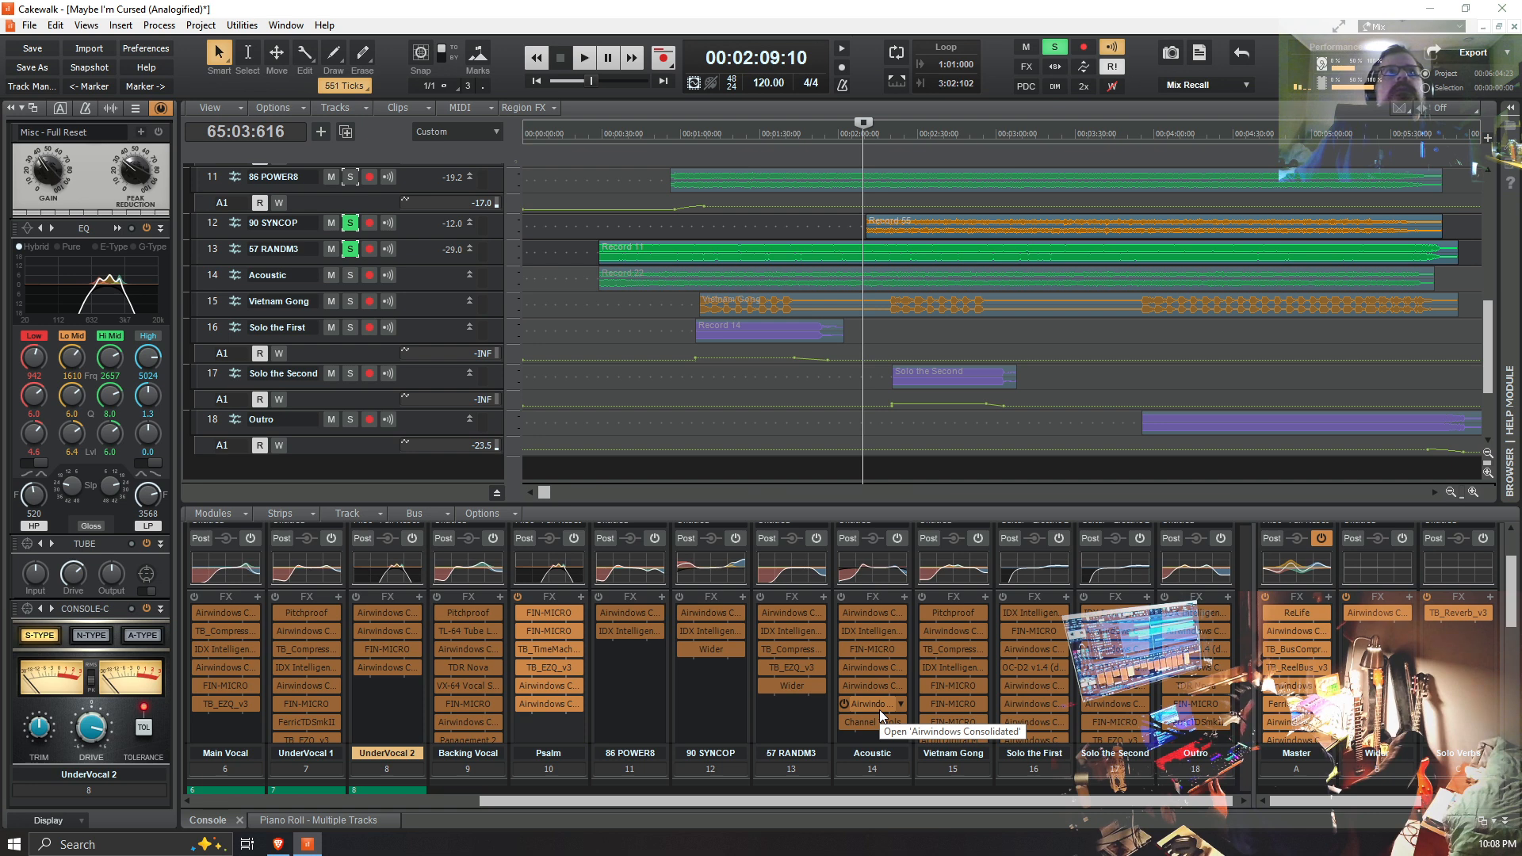
Step: Switch the solo from 90 SYNCOP and 57 RANDM3 to Acoustic, and play it alone
left_click(350, 275)
left_click(349, 249)
left_click(350, 223)
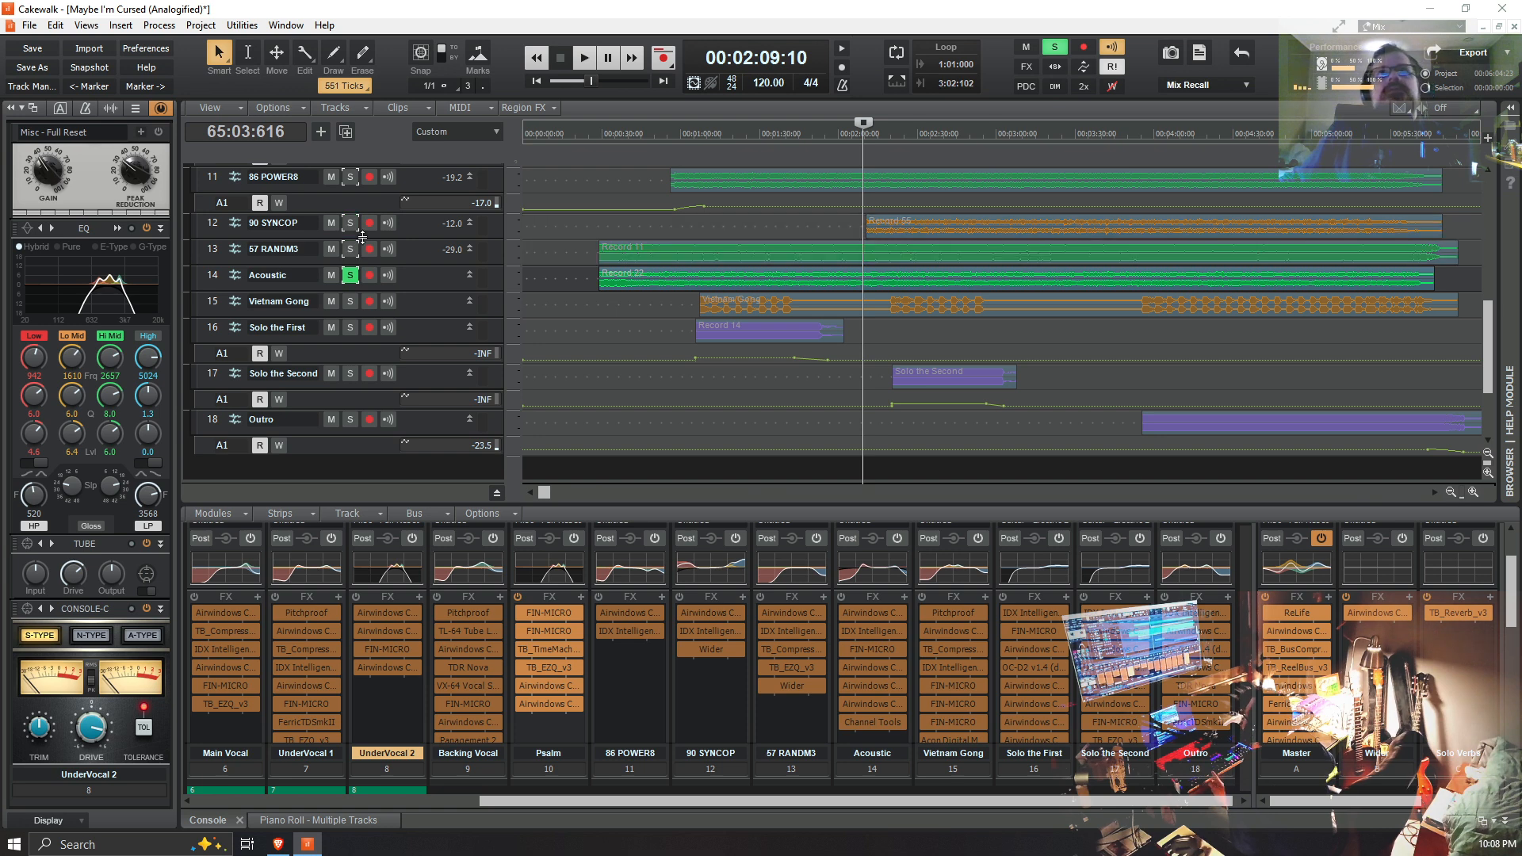
key("space")
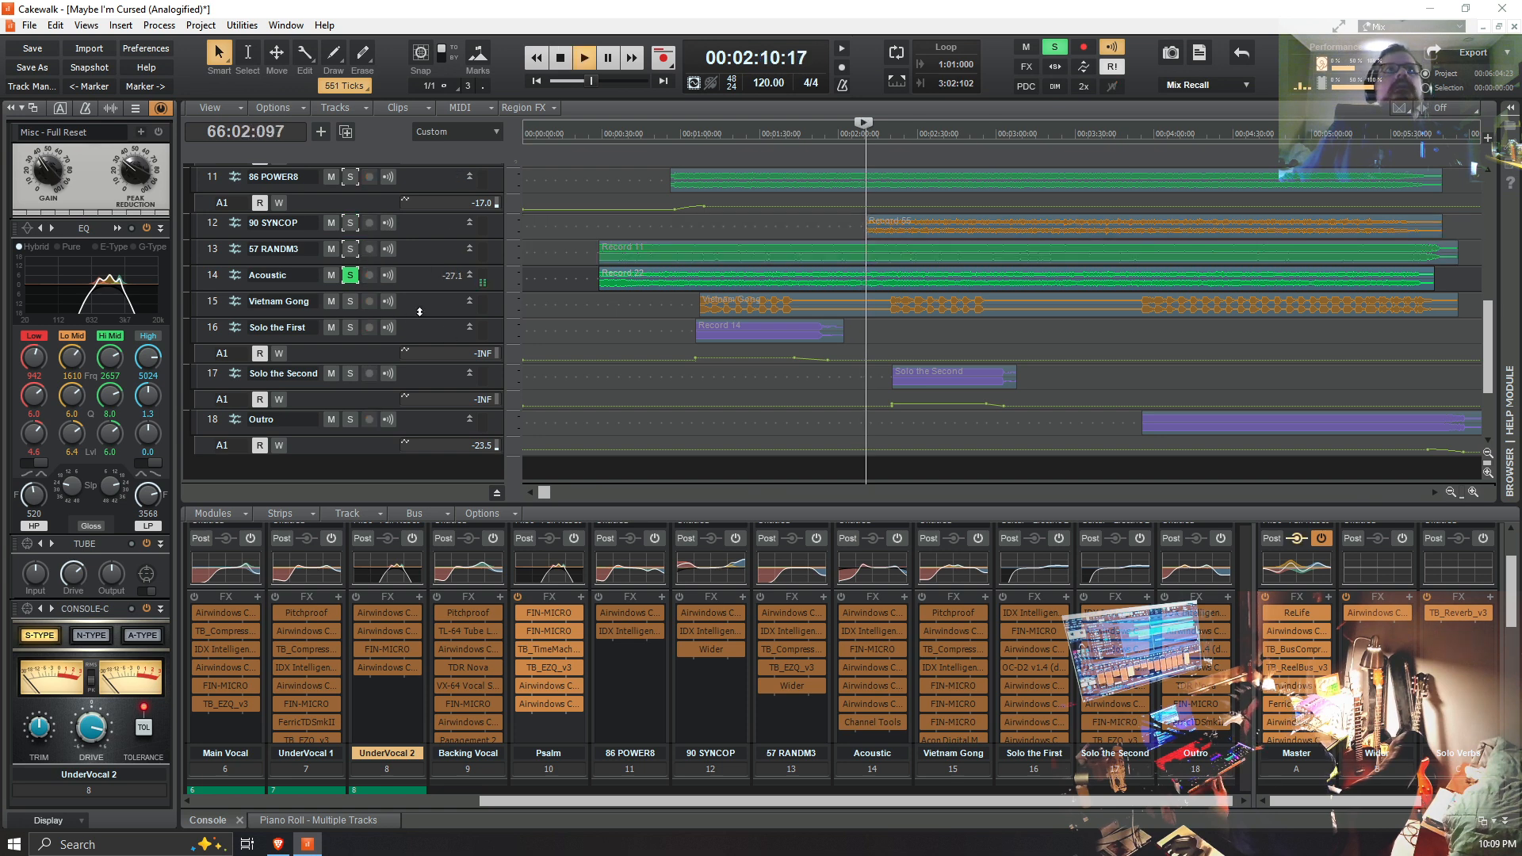
Step: Add Drums & Trem to the solo during playback, listen to it with Acoustic, and stop
scroll(399, 282, "up", 2)
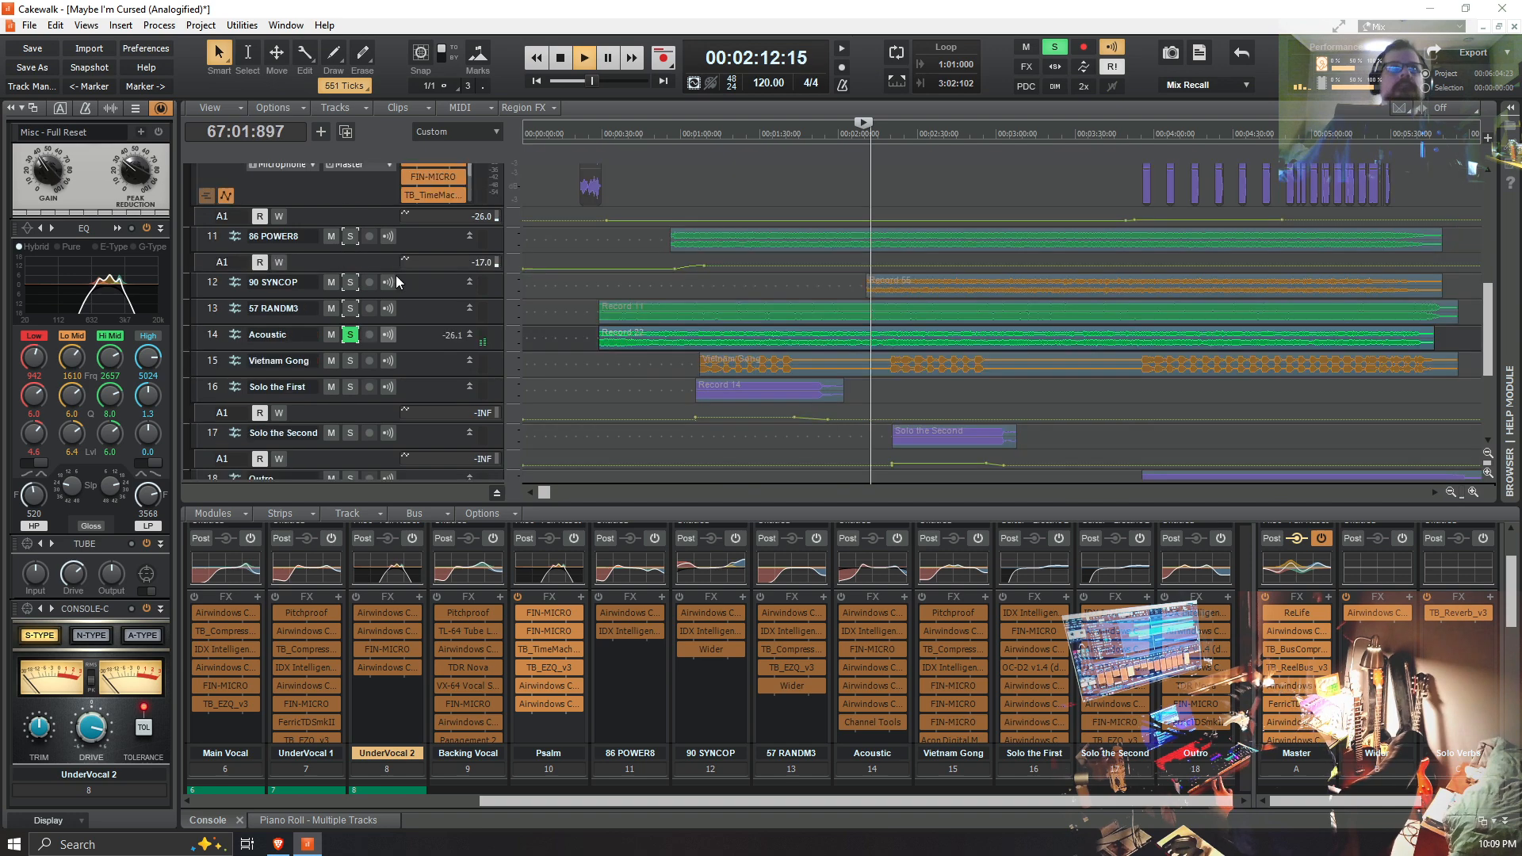
scroll(396, 278, "up", 12)
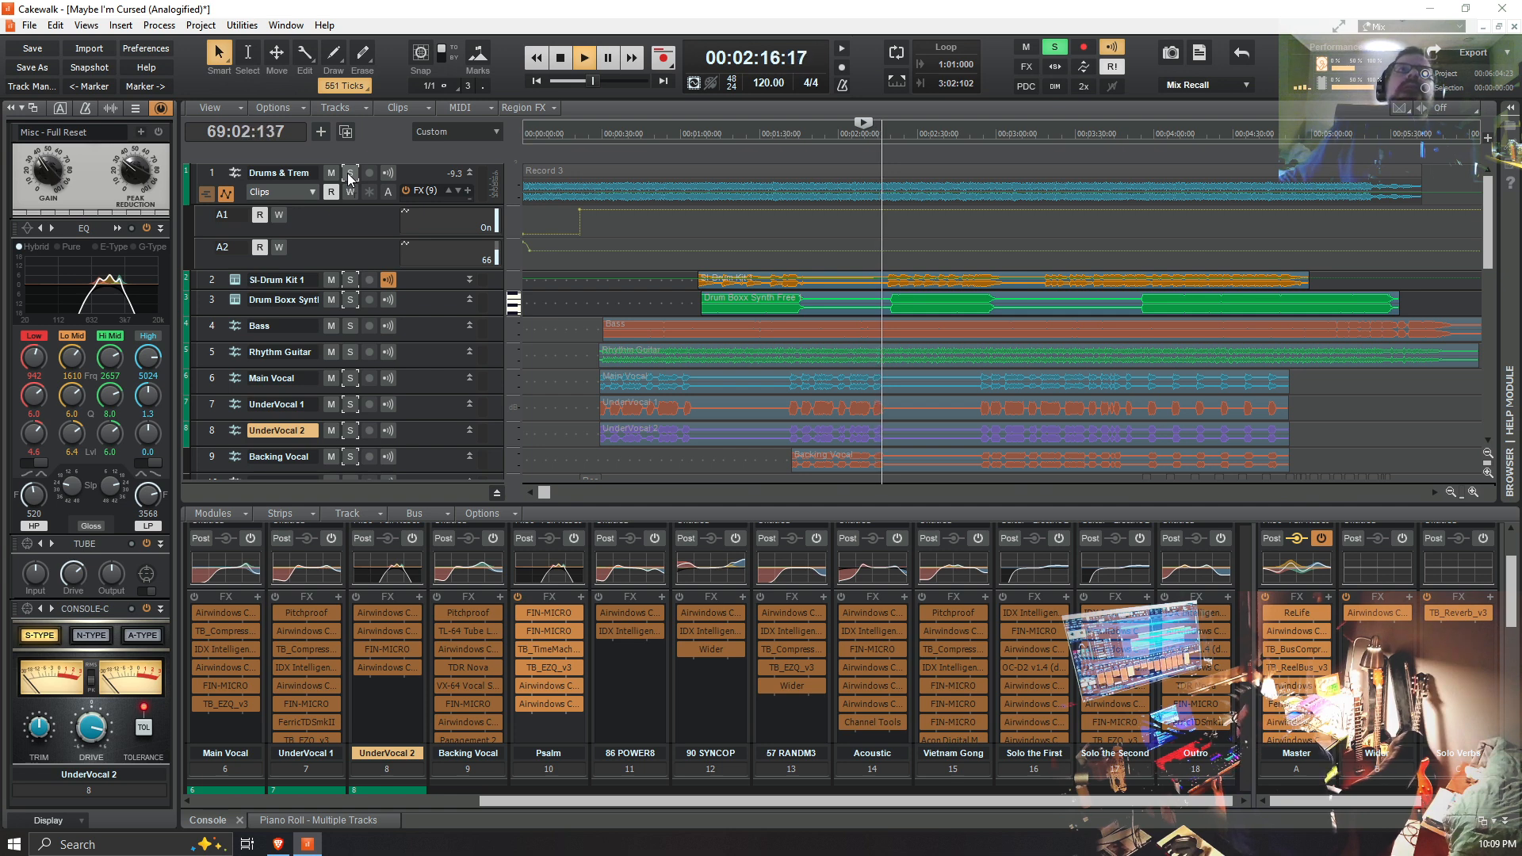
left_click(349, 175)
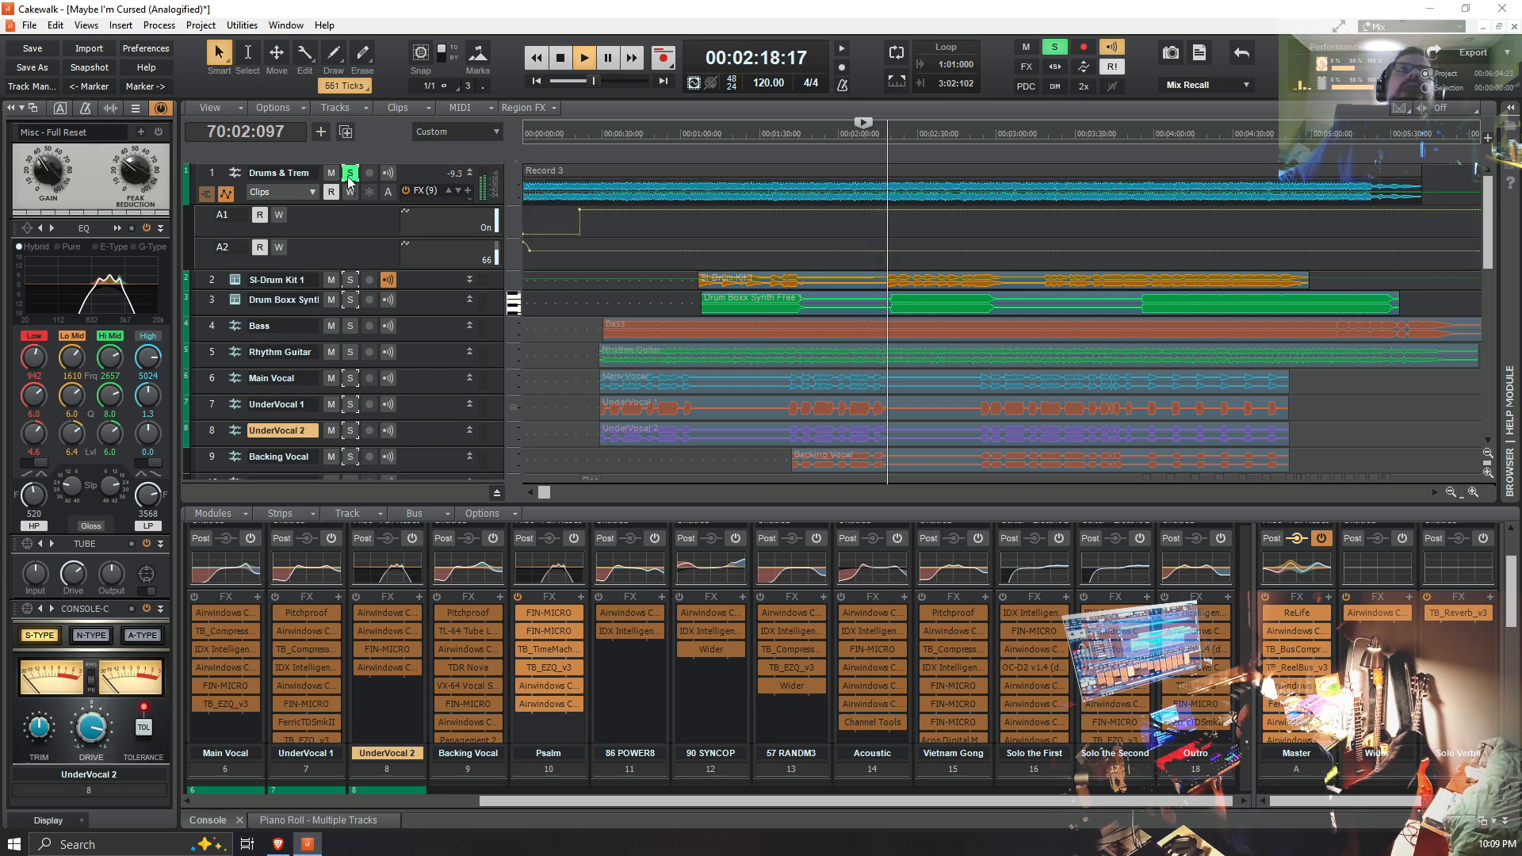
scroll(802, 397, "down", 5)
key("space")
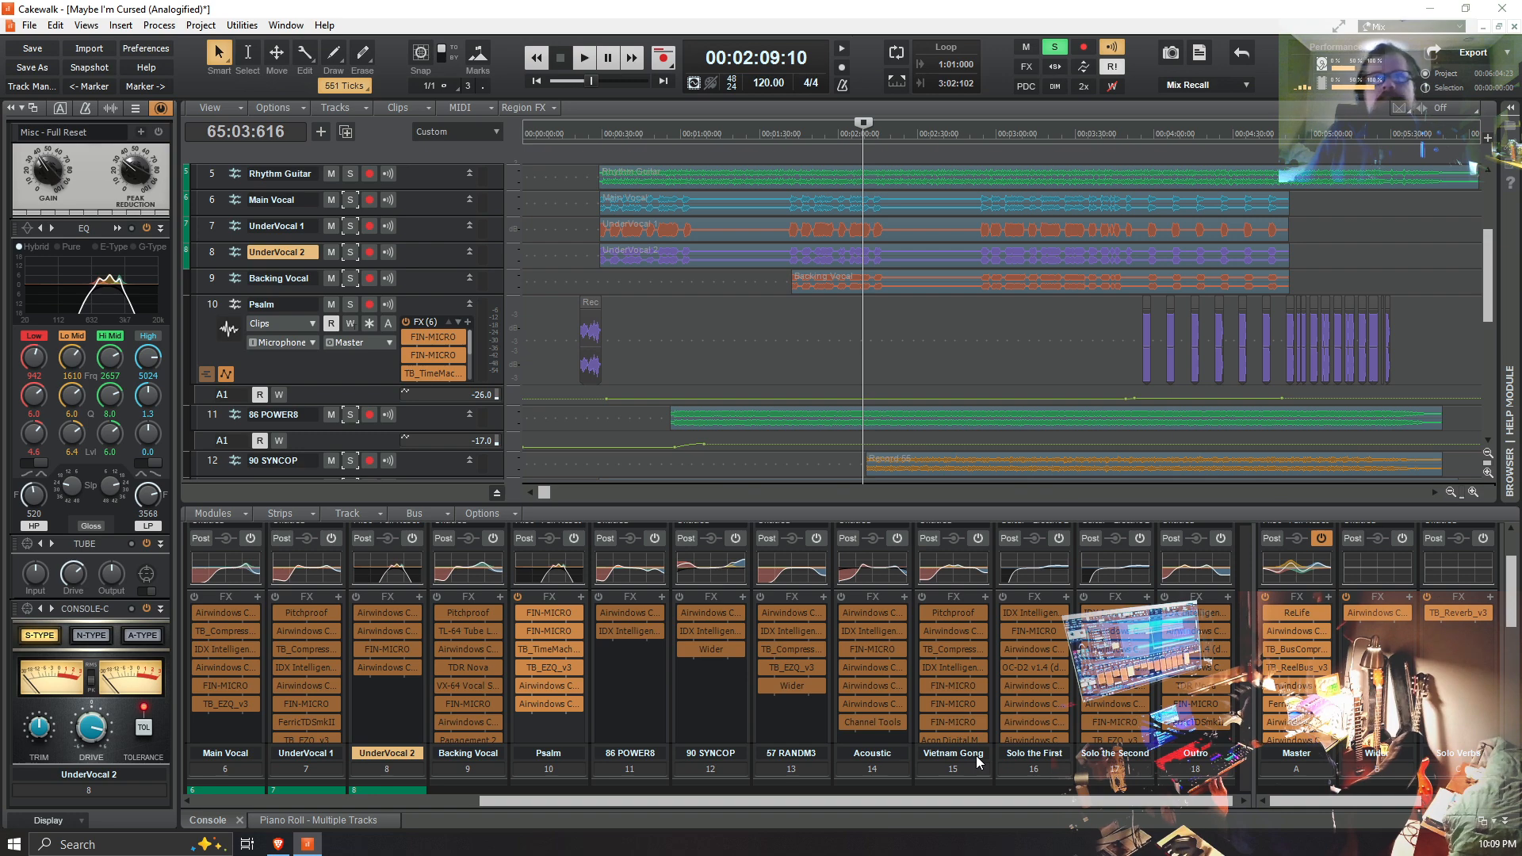
Step: Add Vietnam Gong to the solo and play from just before its second passage, ahead of the Solo the Second clip
scroll(963, 448, "down", 3)
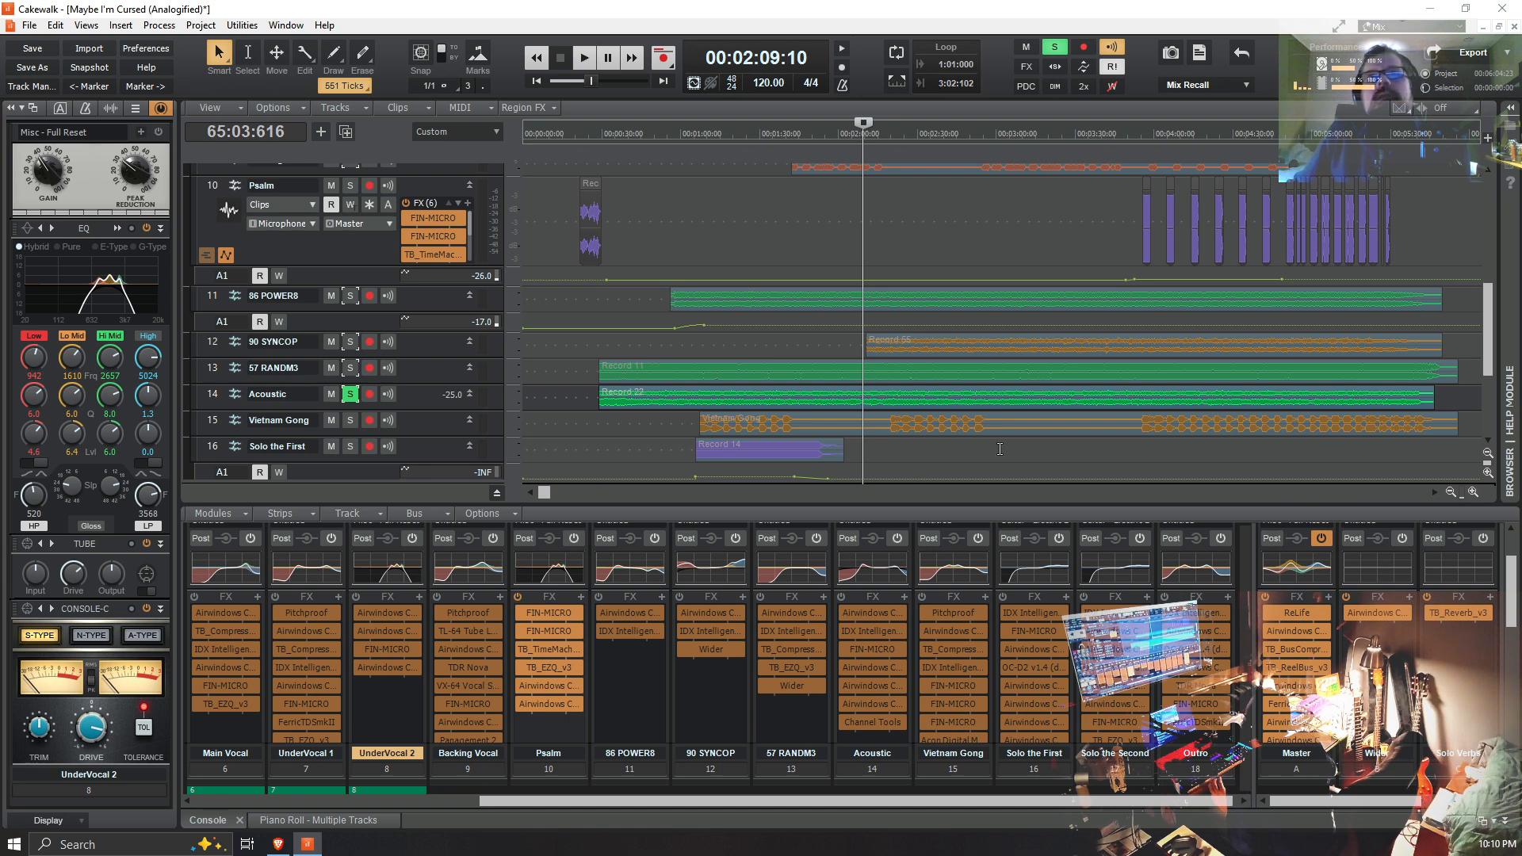
scroll(1001, 446, "down", 2)
scroll(994, 461, "up", 2)
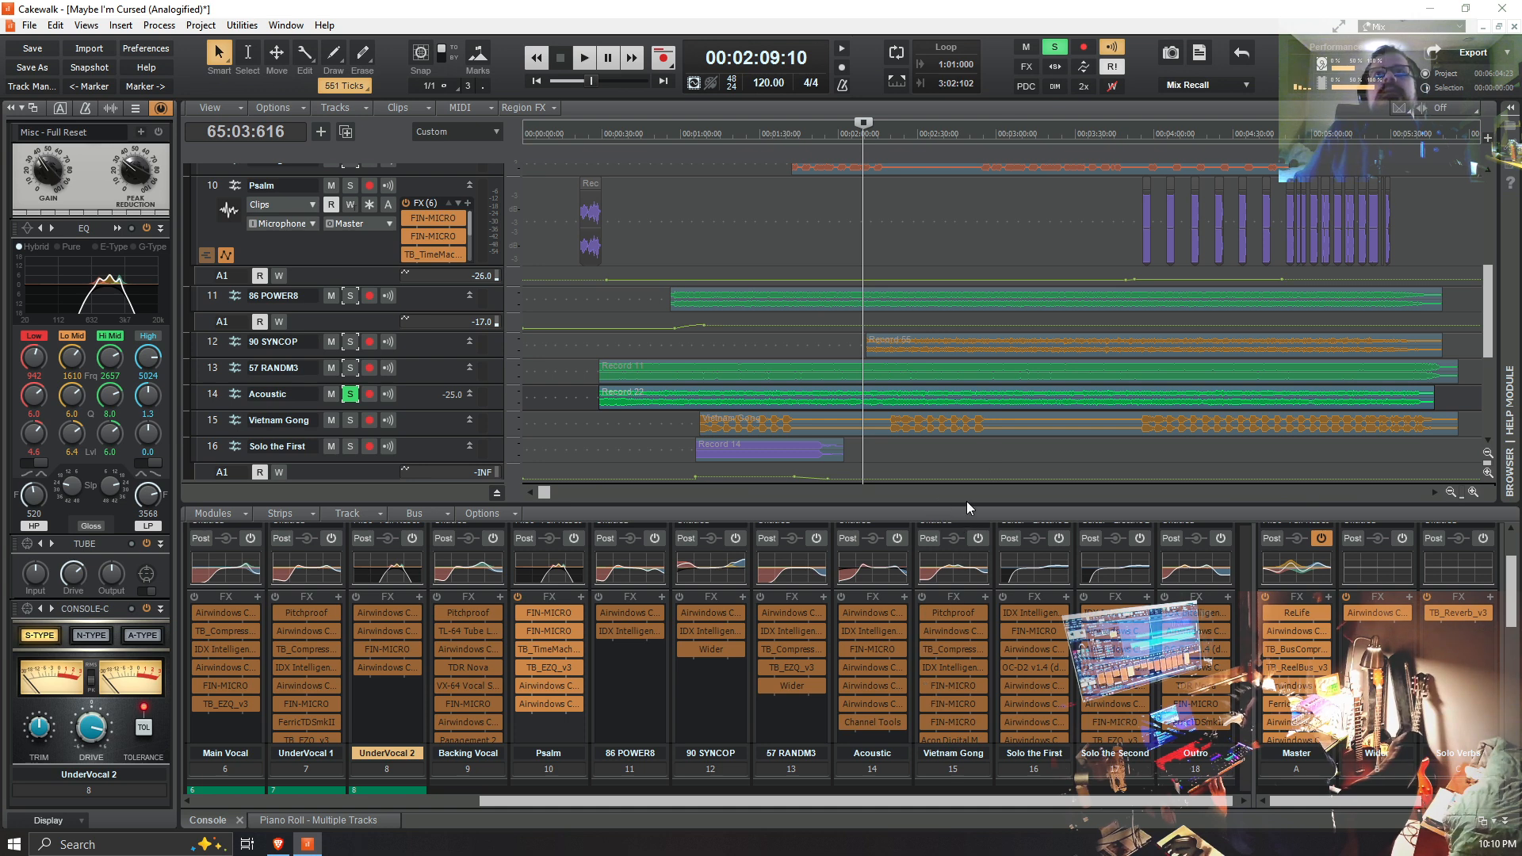
scroll(920, 428, "down", 2)
scroll(594, 393, "down", 2)
scroll(595, 397, "up", 2)
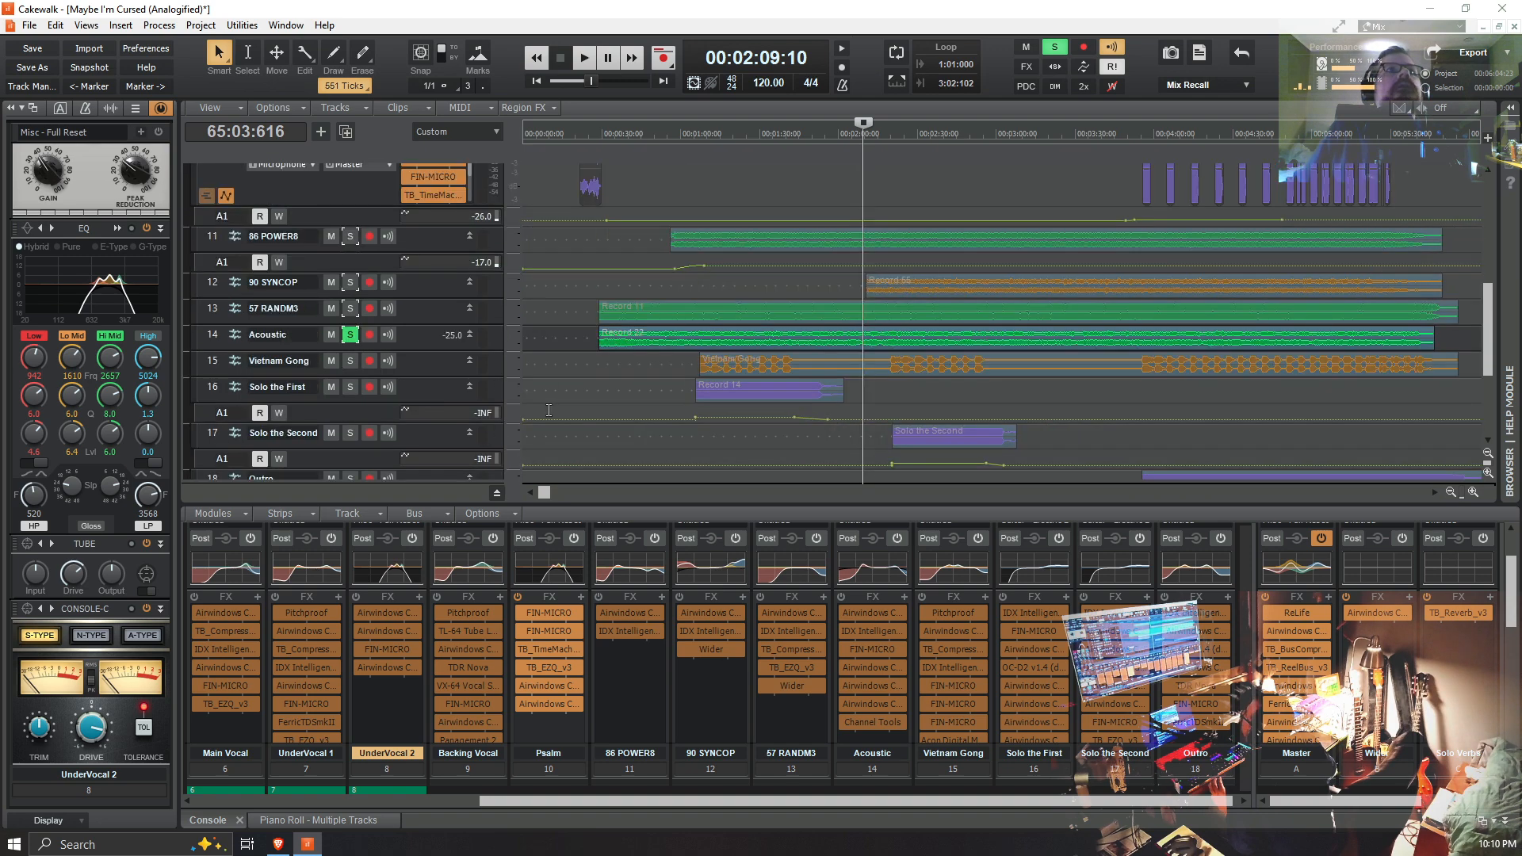
left_click(348, 362)
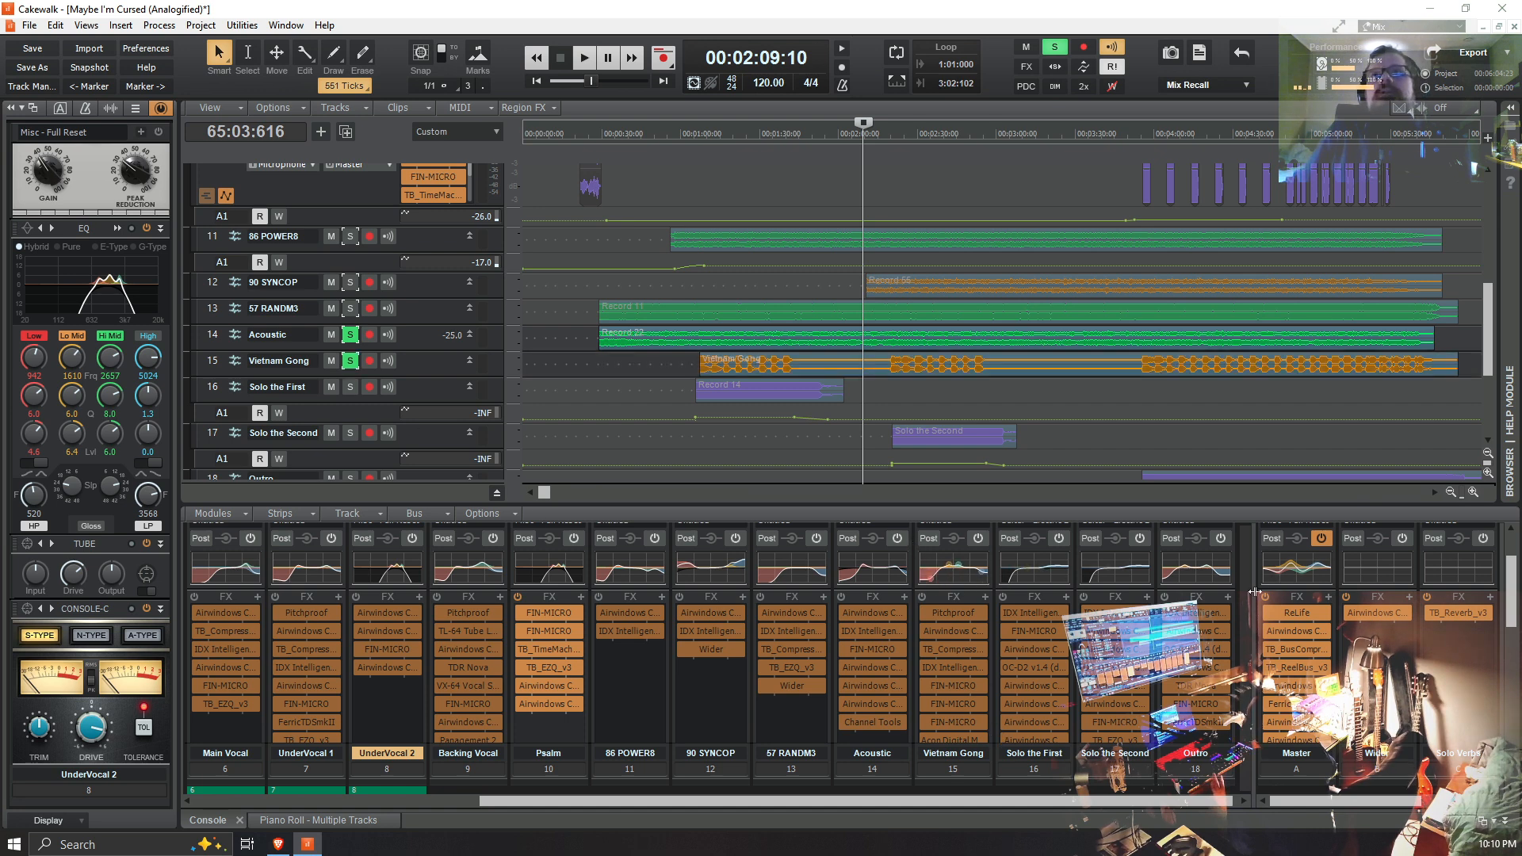
left_click(888, 398)
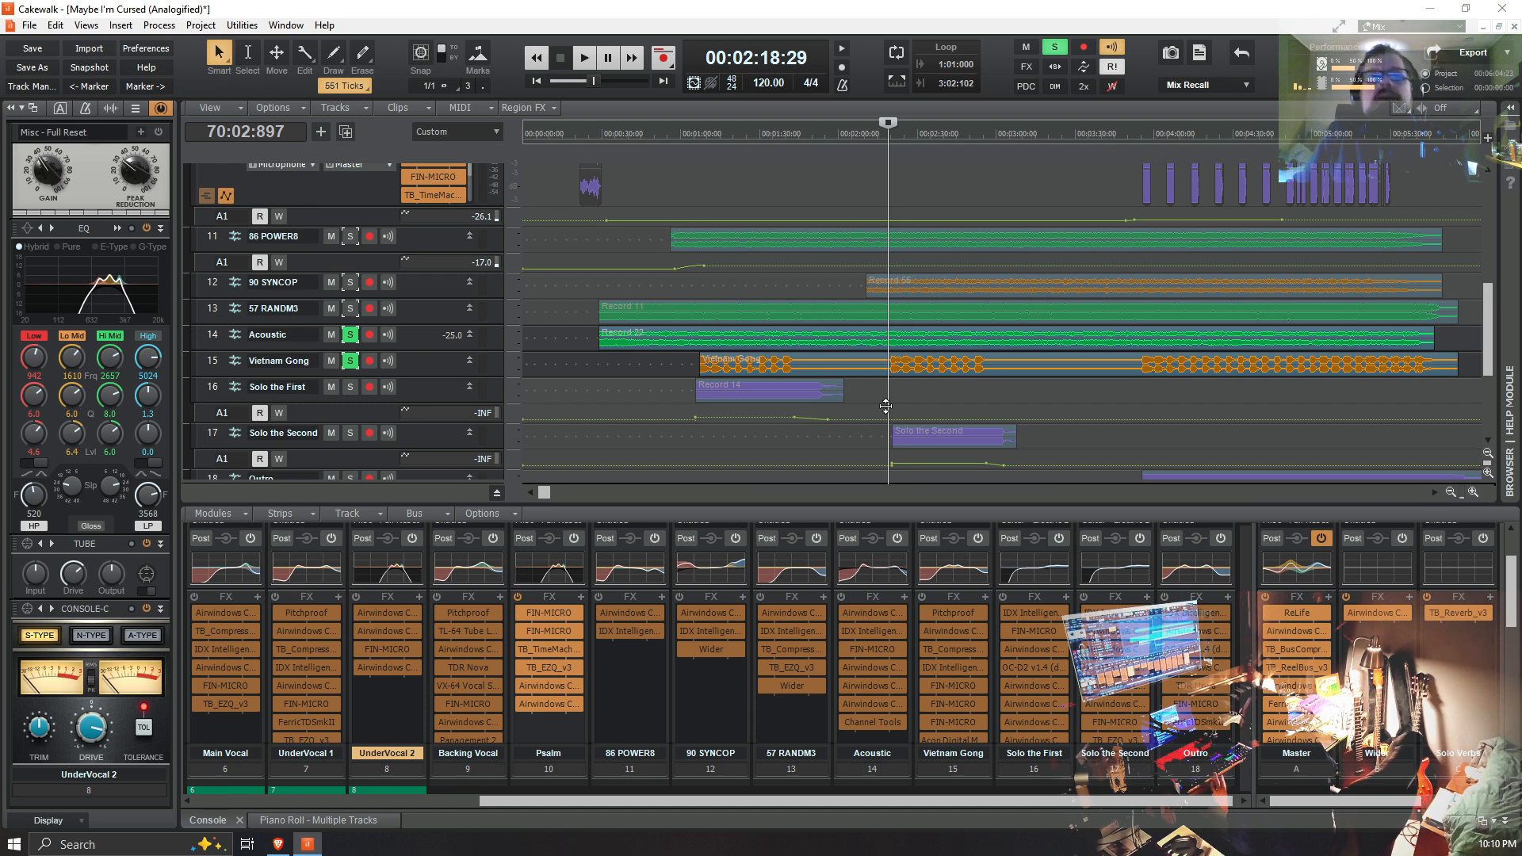
key("space")
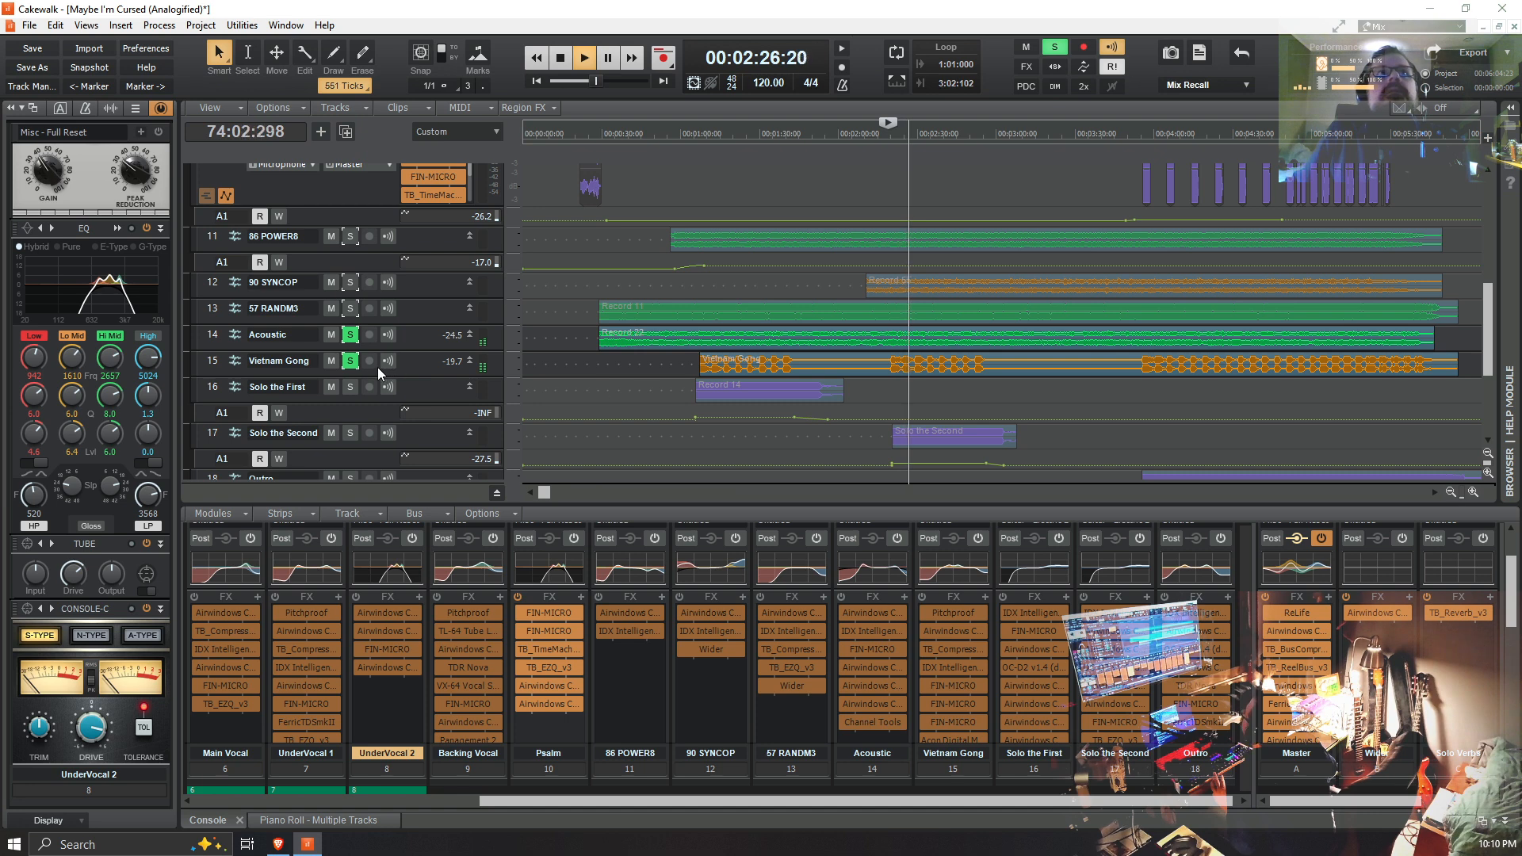
Step: Add 57 RANDM3, 90 SYNCOP and 86 POWER8 to the soloed tracks while playback runs
left_click(349, 309)
left_click(351, 283)
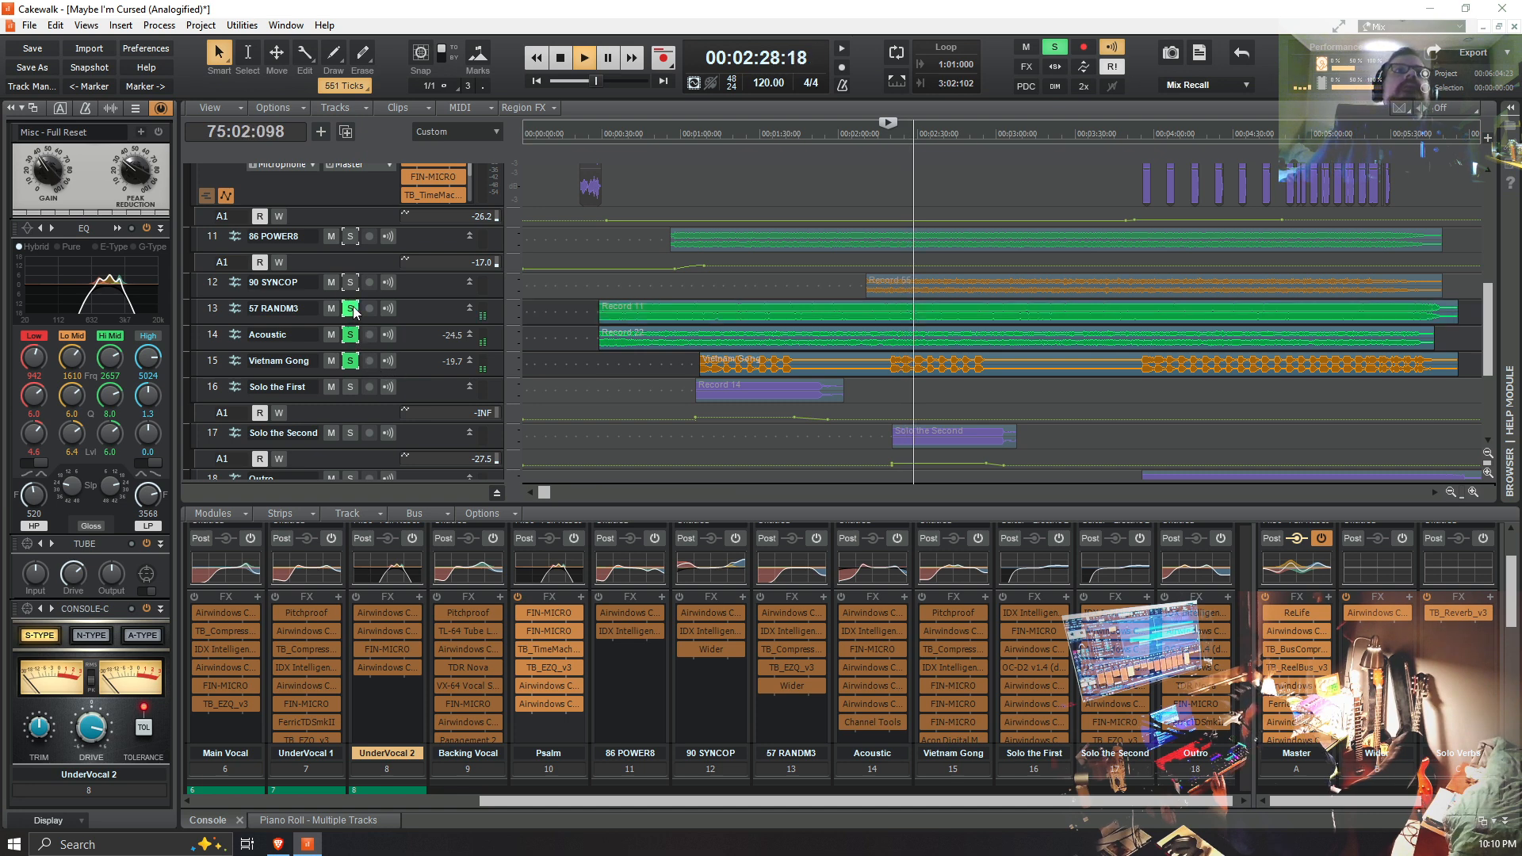
left_click(350, 236)
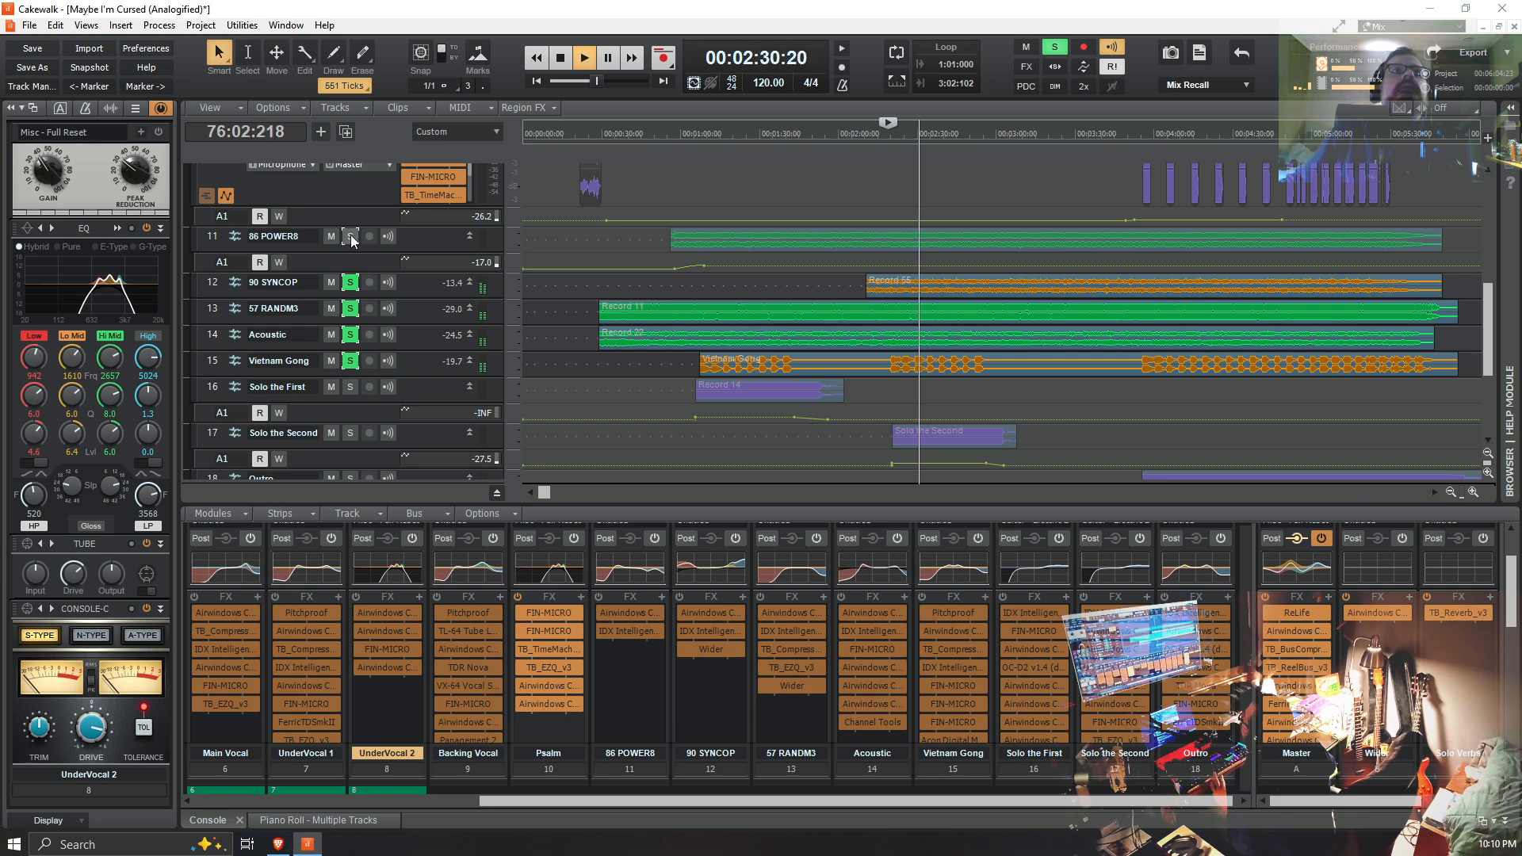
Step: Add Rhythm Guitar and Bass to the soloed tracks, listen to the combined instruments, and stop playback
scroll(444, 348, "up", 1)
scroll(444, 347, "up", 1)
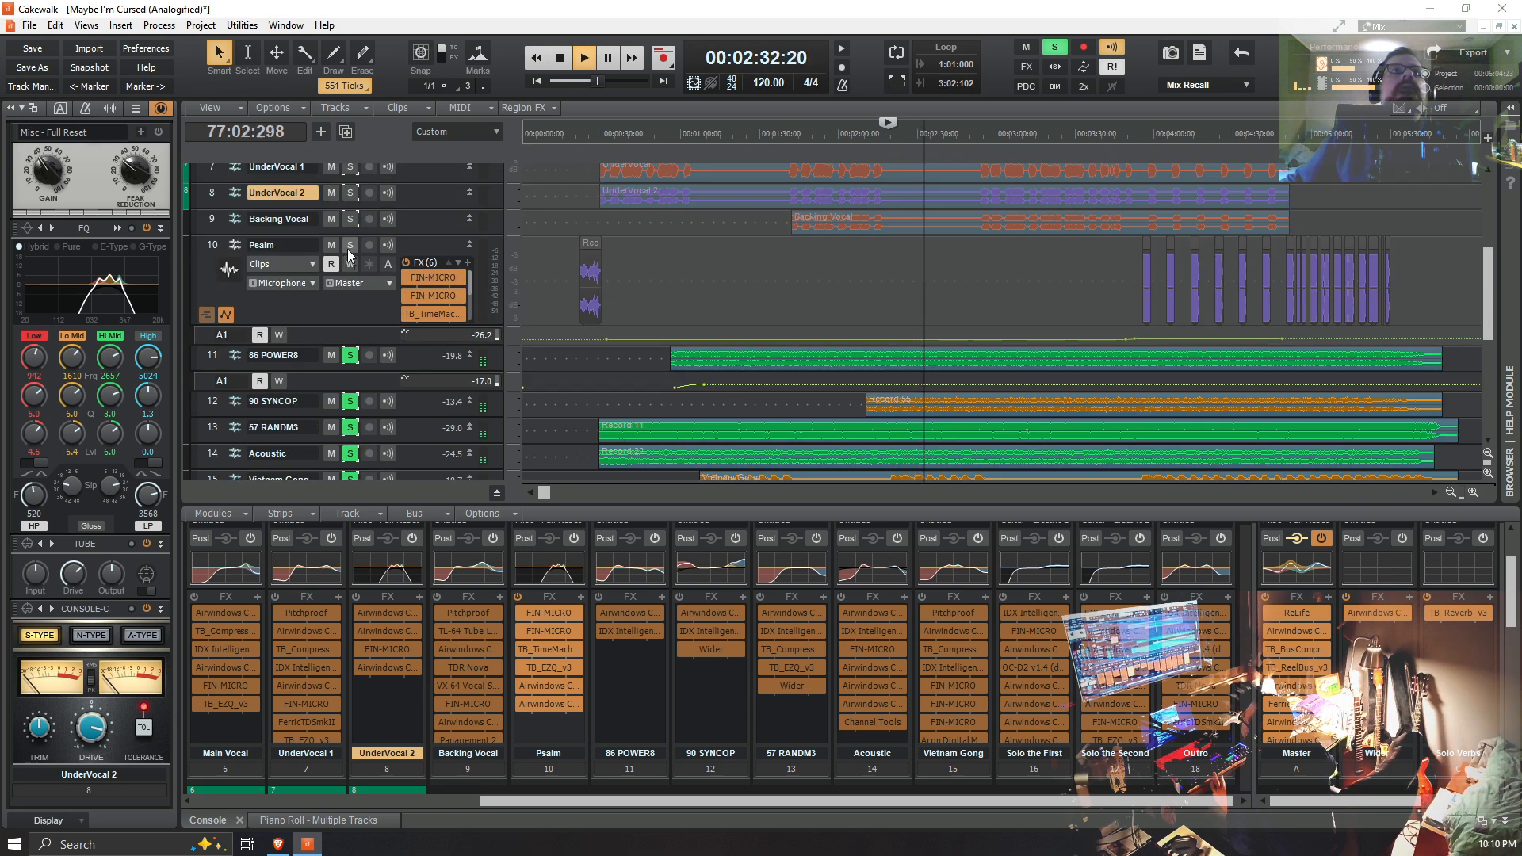
scroll(351, 216, "up", 2)
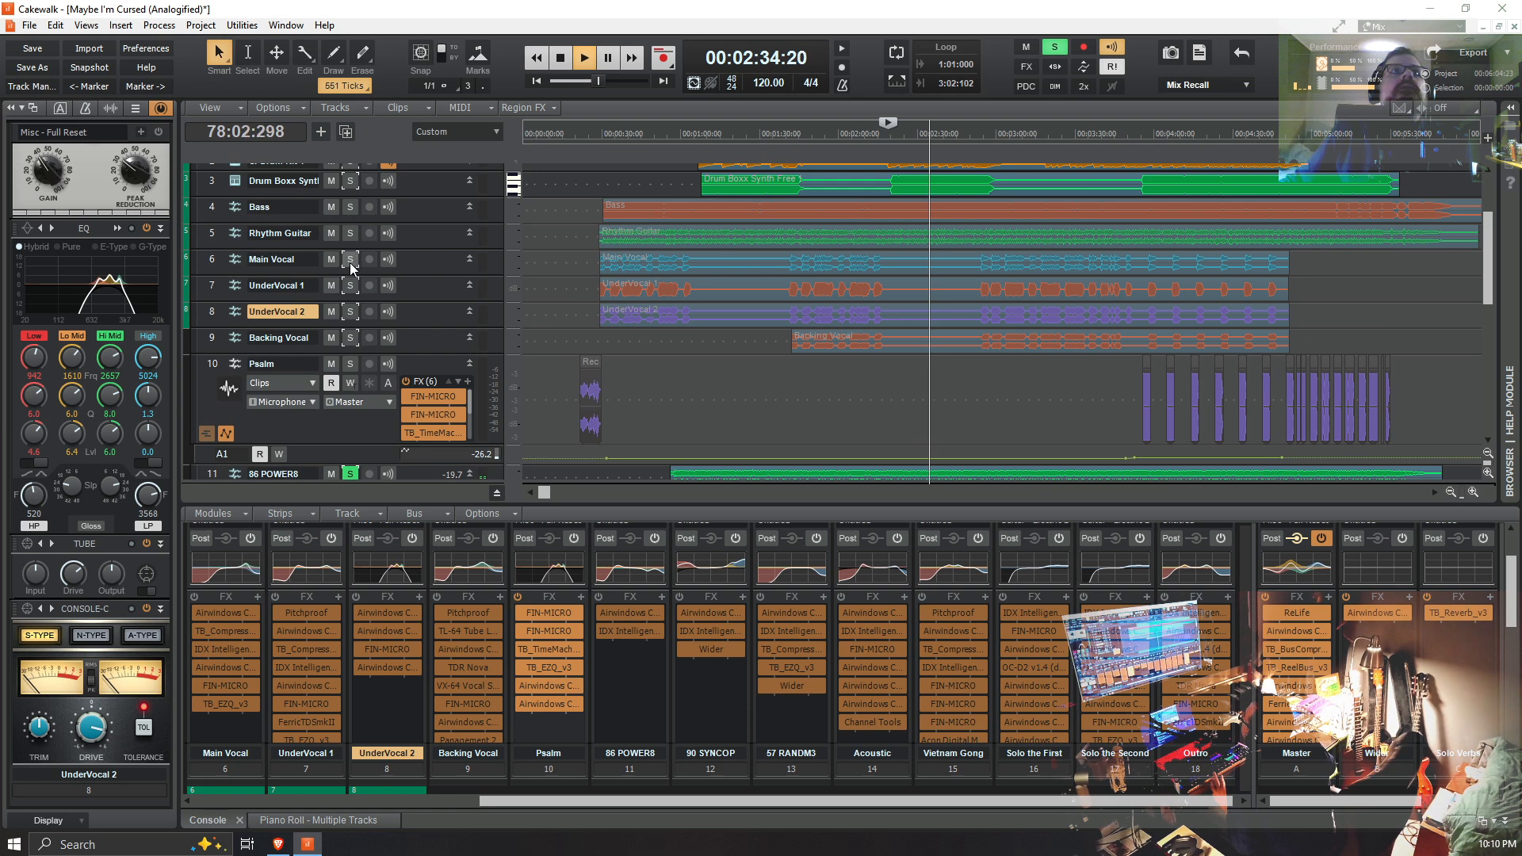
left_click(348, 235)
left_click(347, 209)
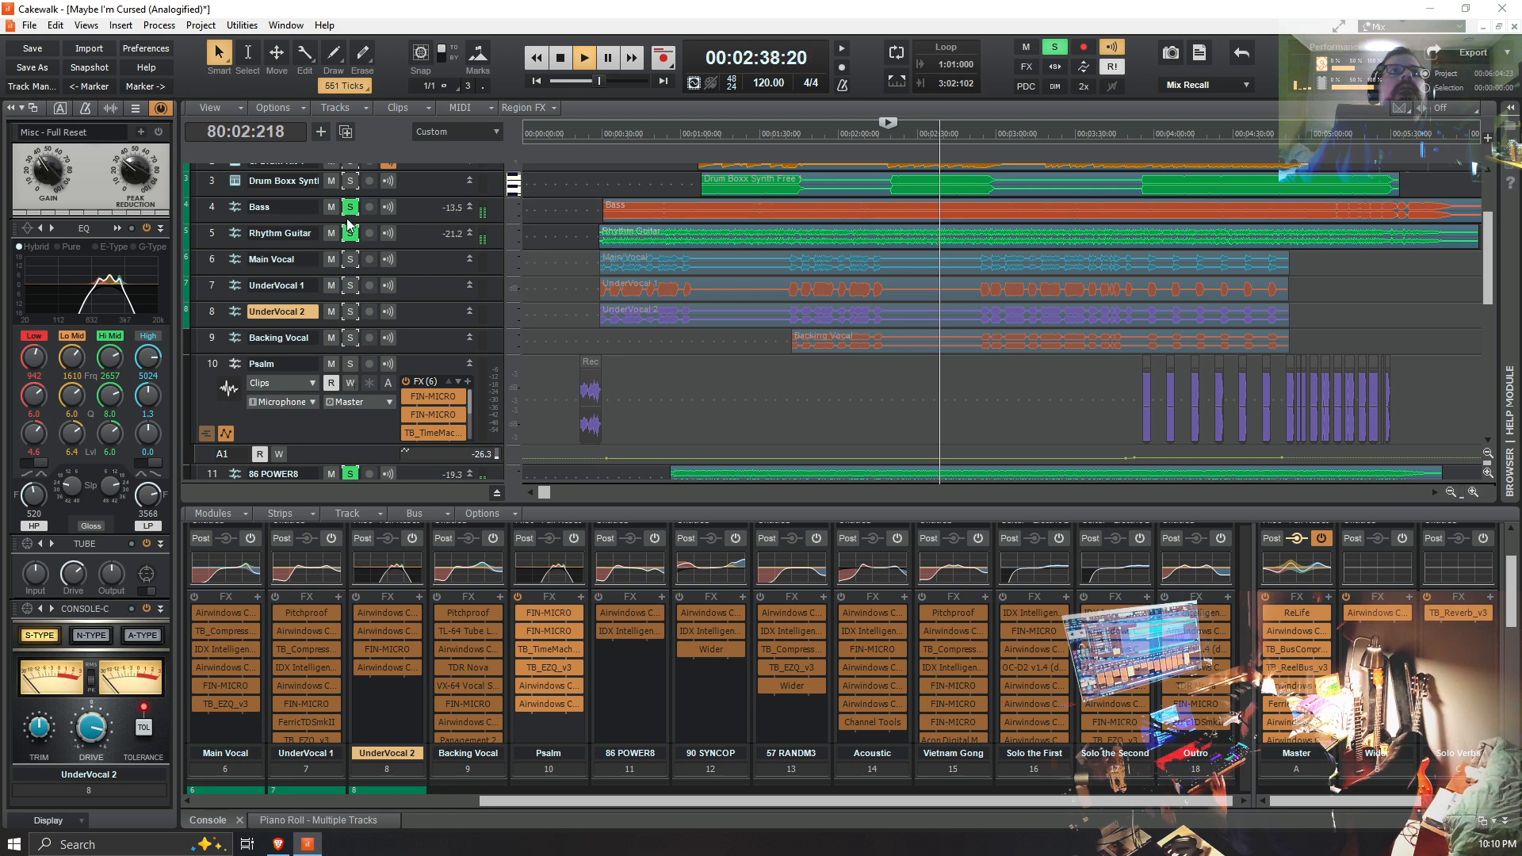
scroll(354, 238, "up", 2)
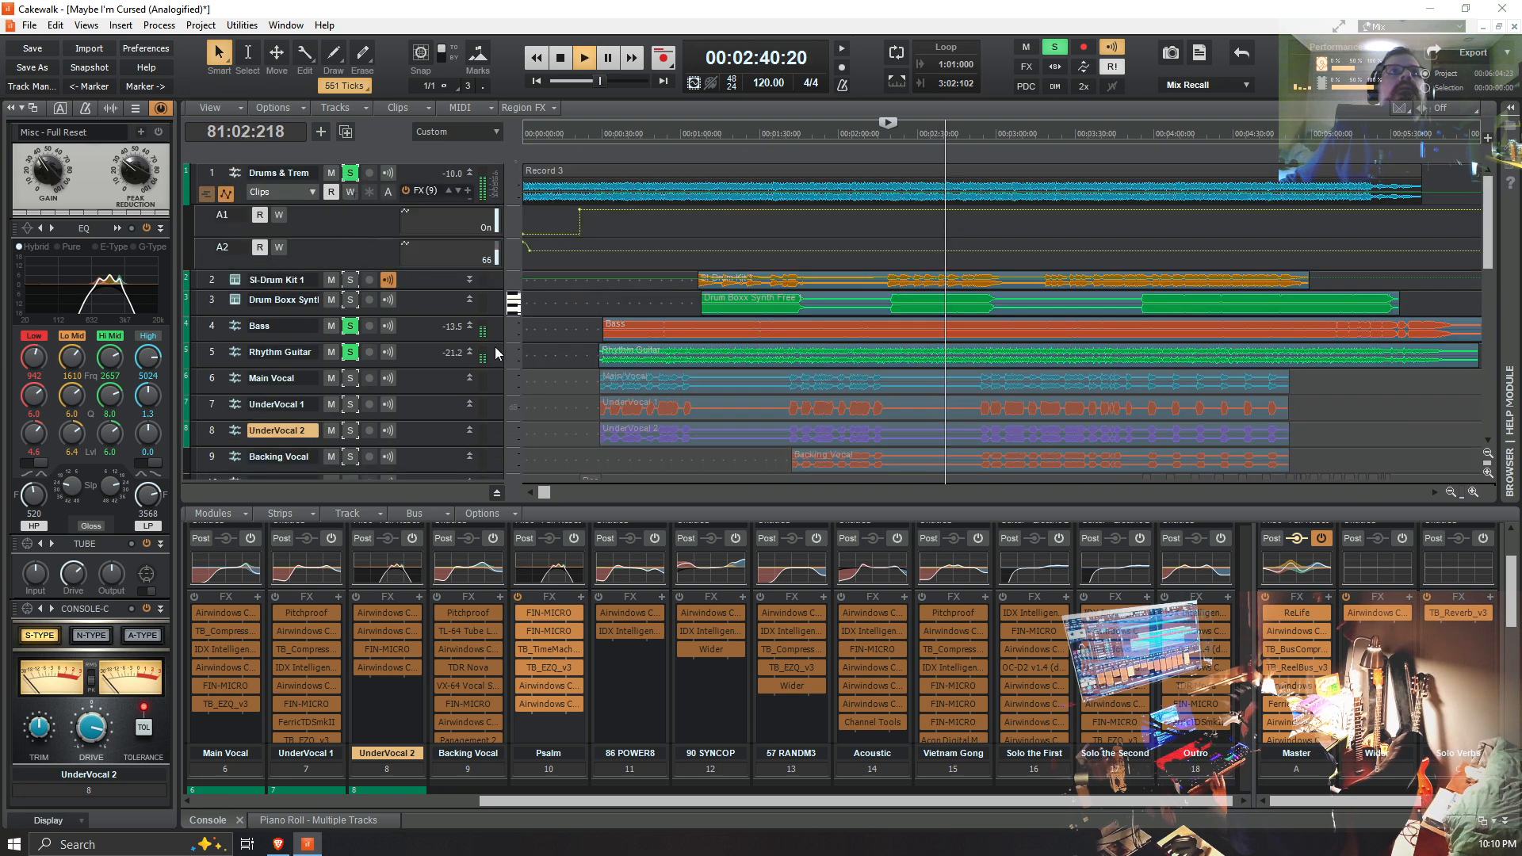
scroll(500, 353, "down", 1)
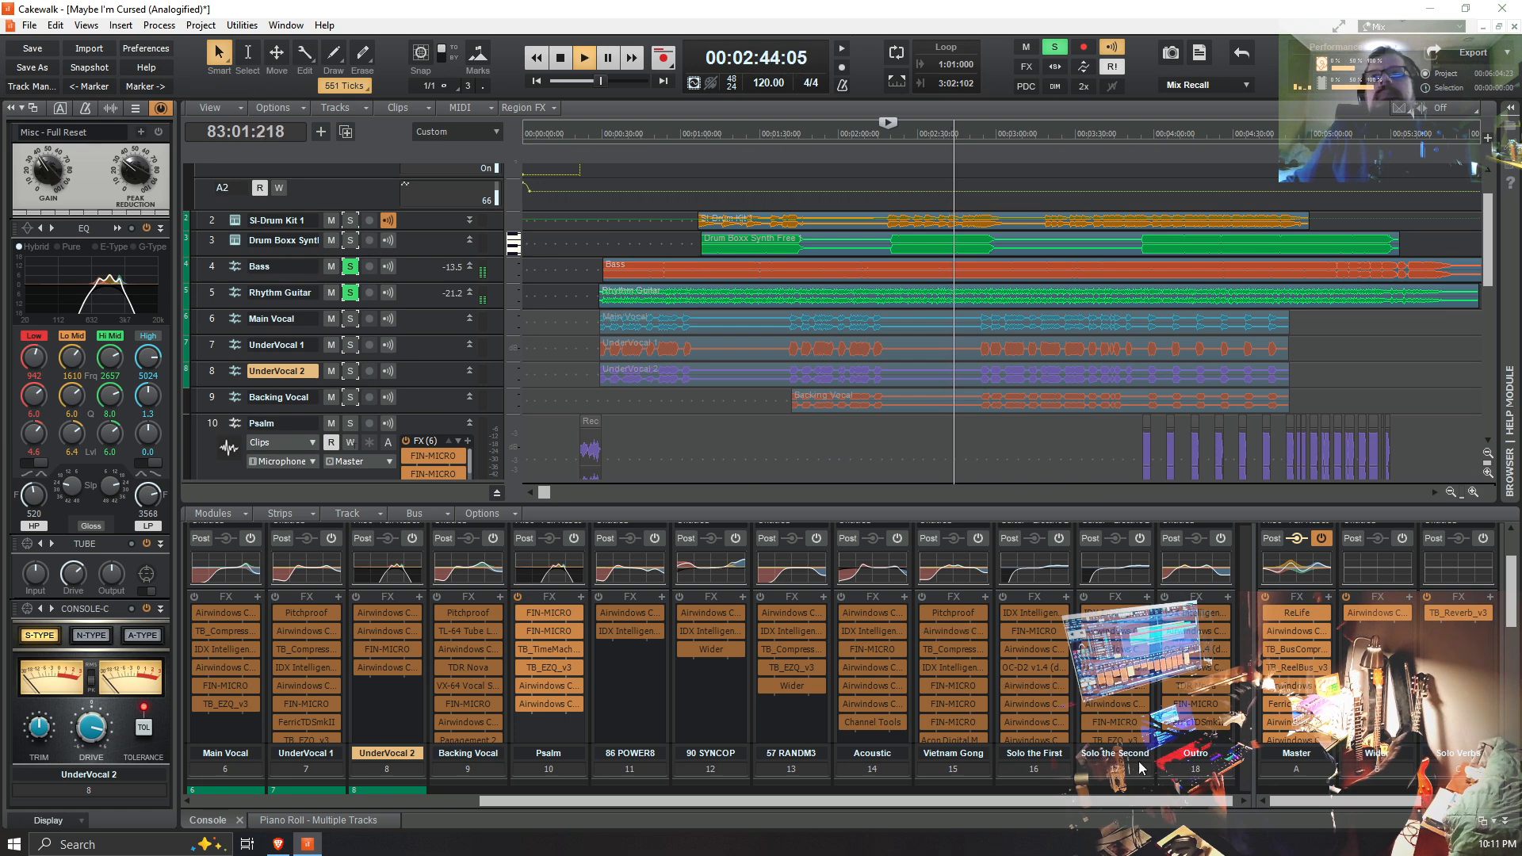
key("space")
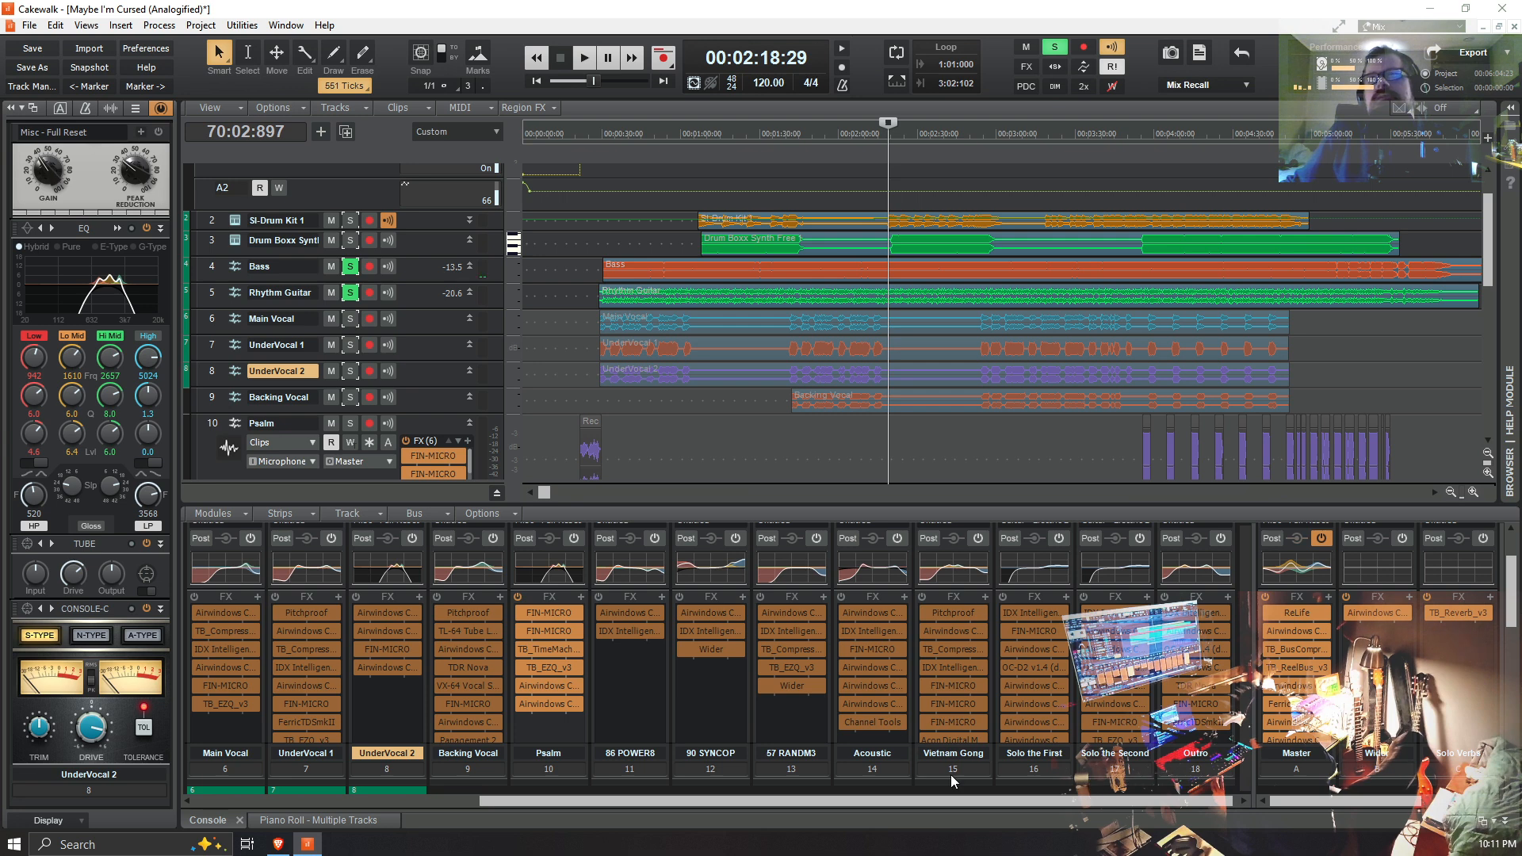
Step: Place the playhead just before the Outro clip, clear all existing solos, and play Outro soloed on its own
left_click_drag(935, 802, 996, 807)
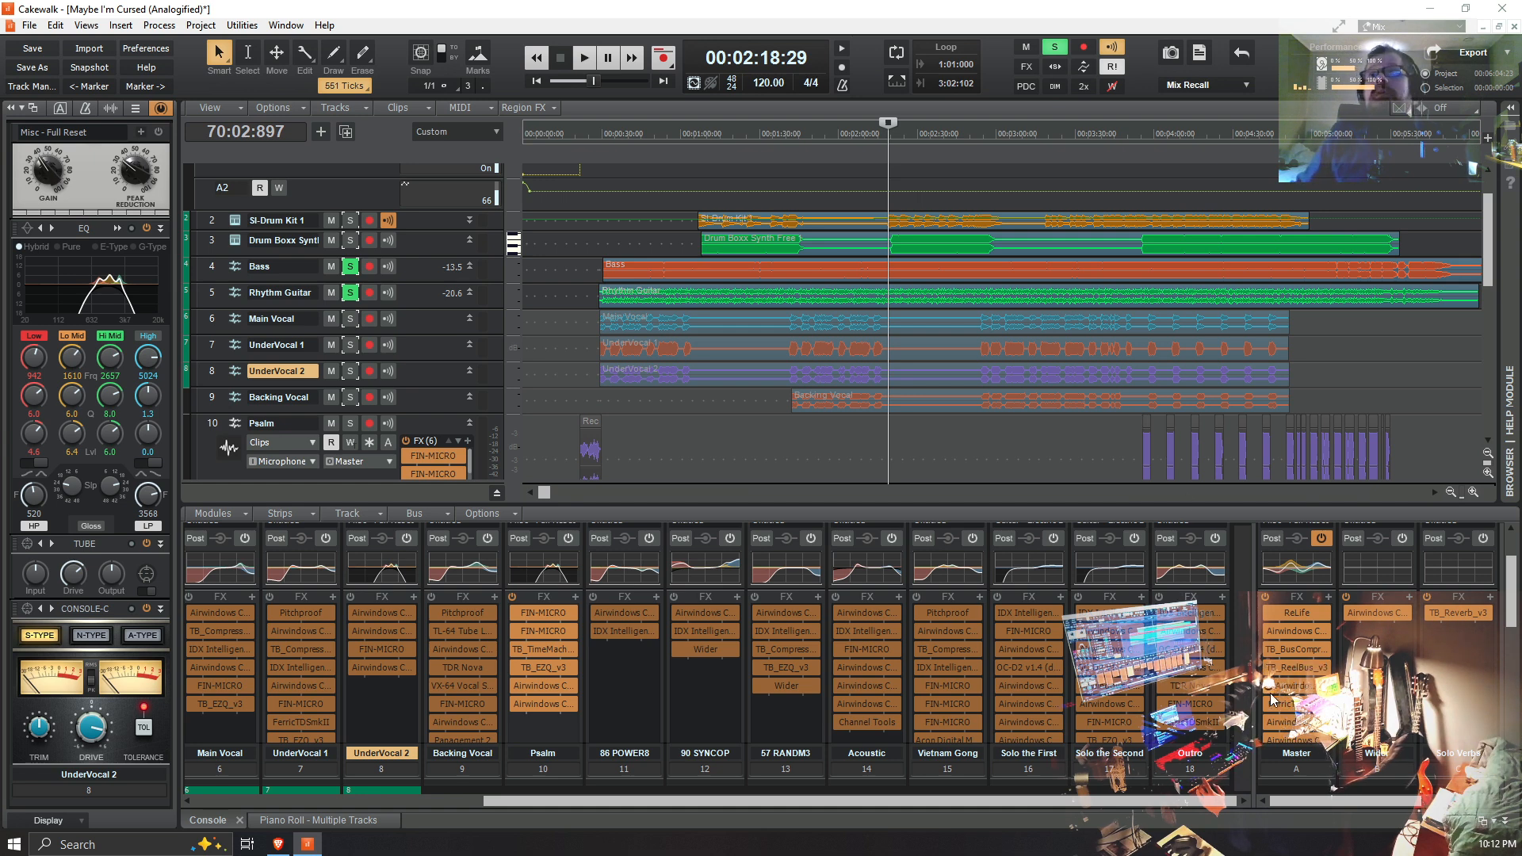
scroll(692, 434, "down", 8)
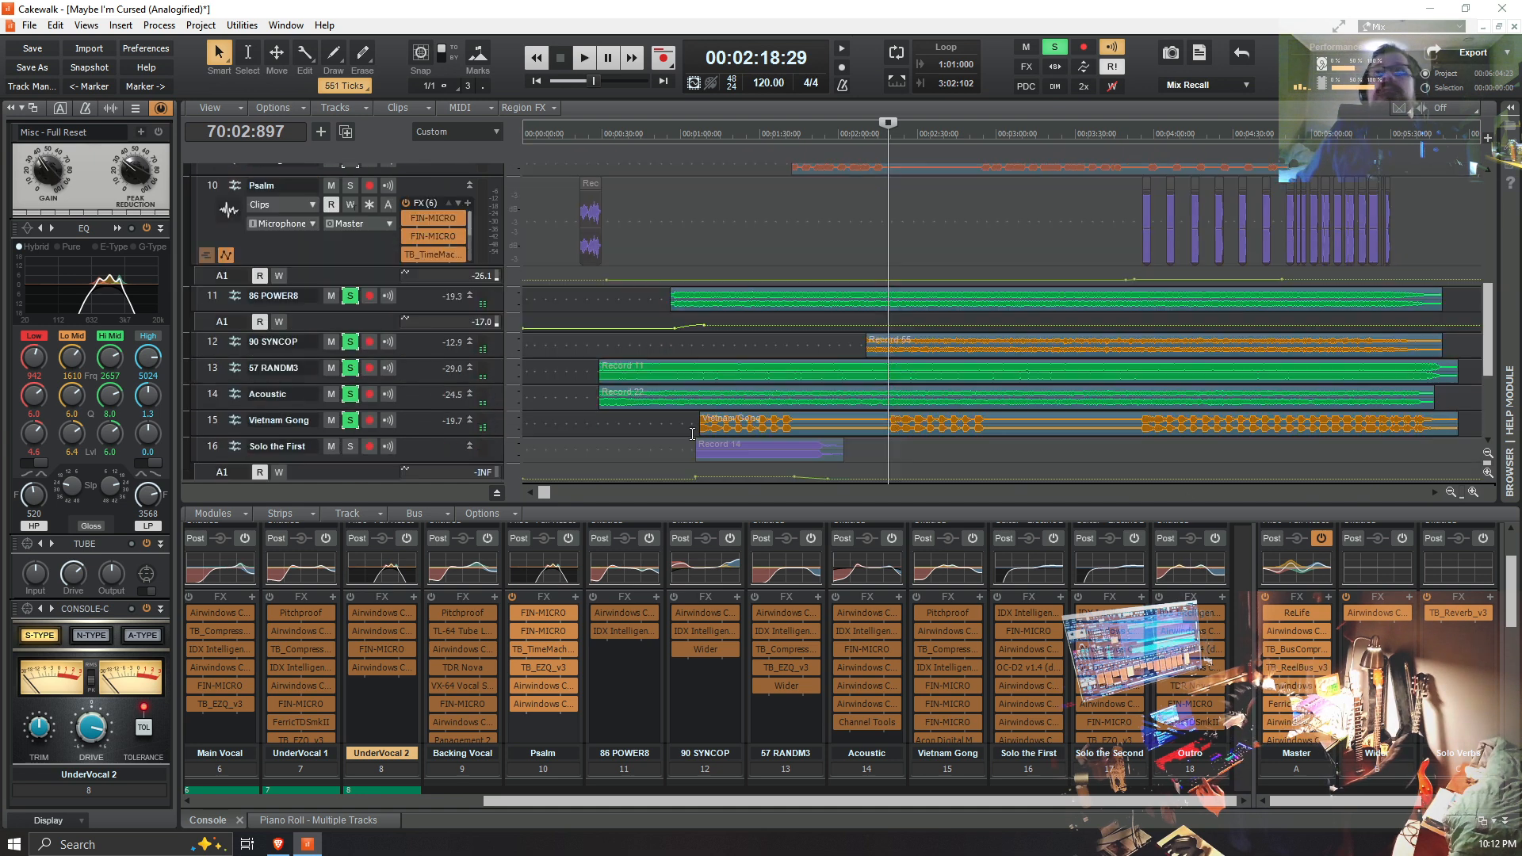
left_click(1140, 421)
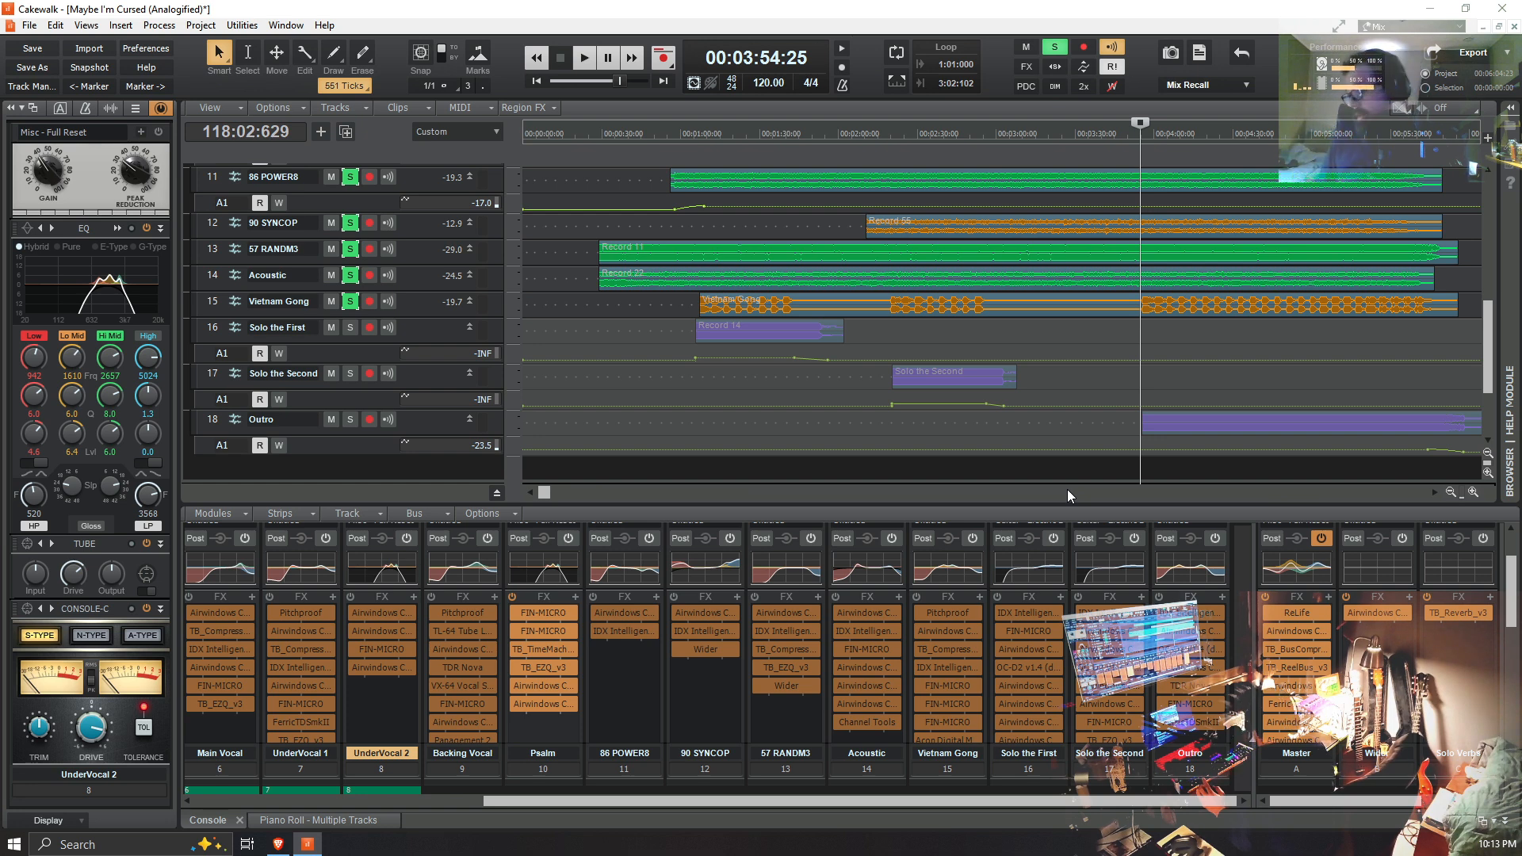
left_click(350, 419)
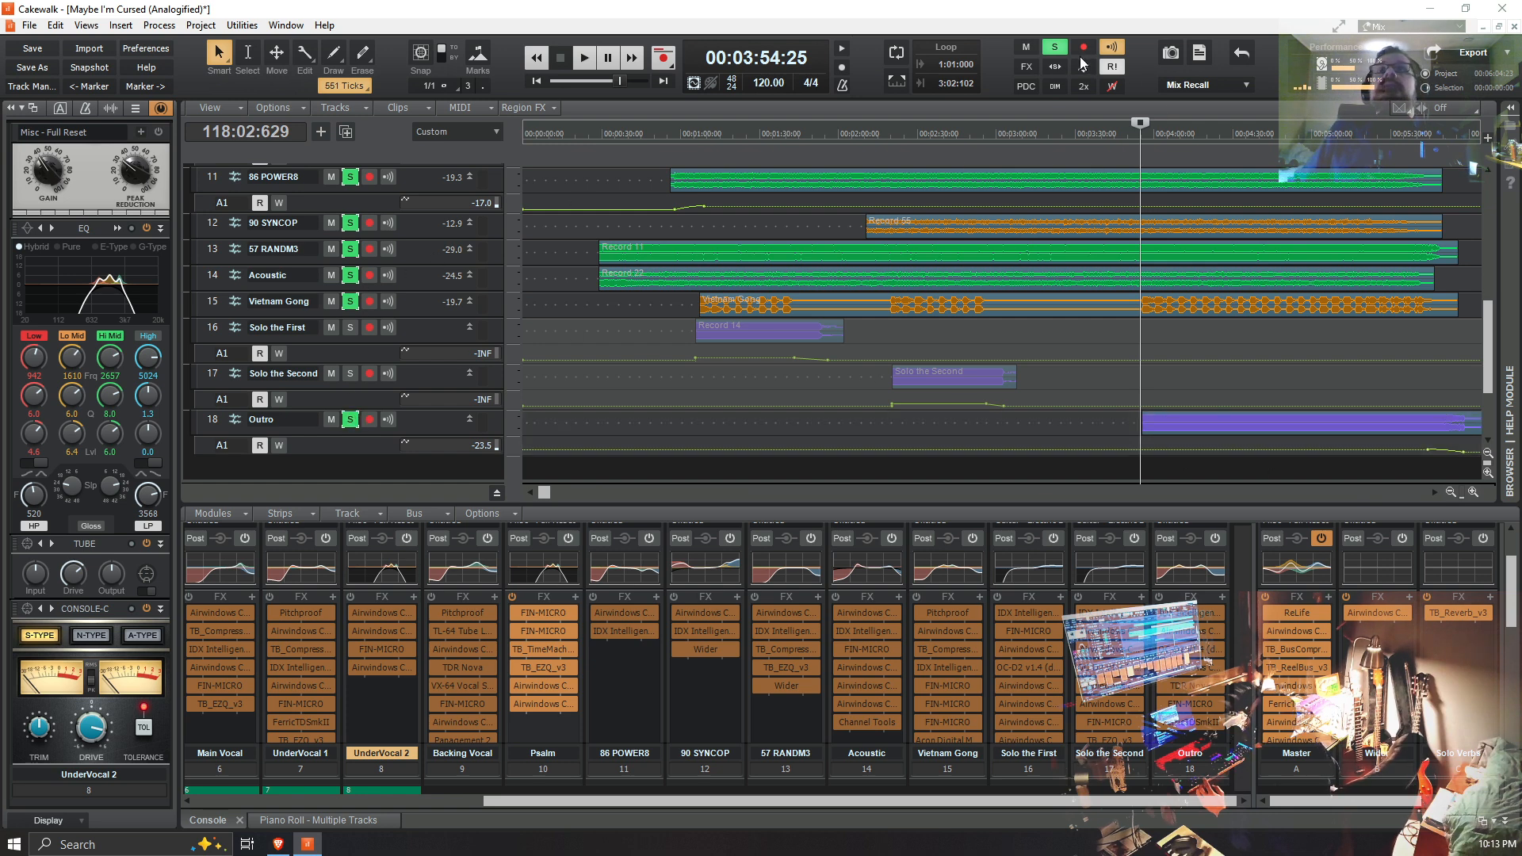
left_click(1054, 47)
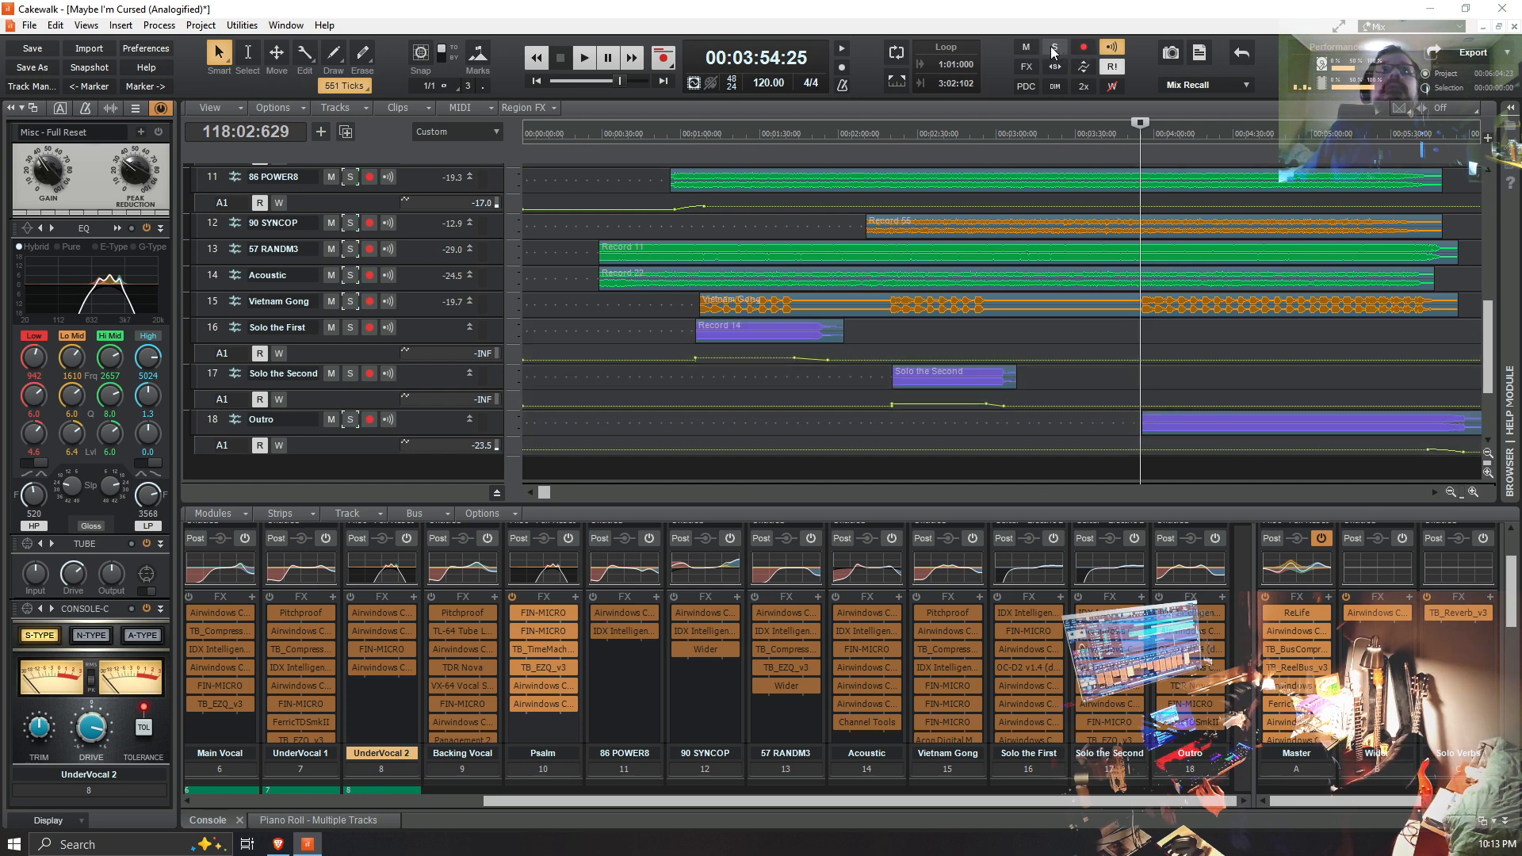
left_click(352, 420)
key("space")
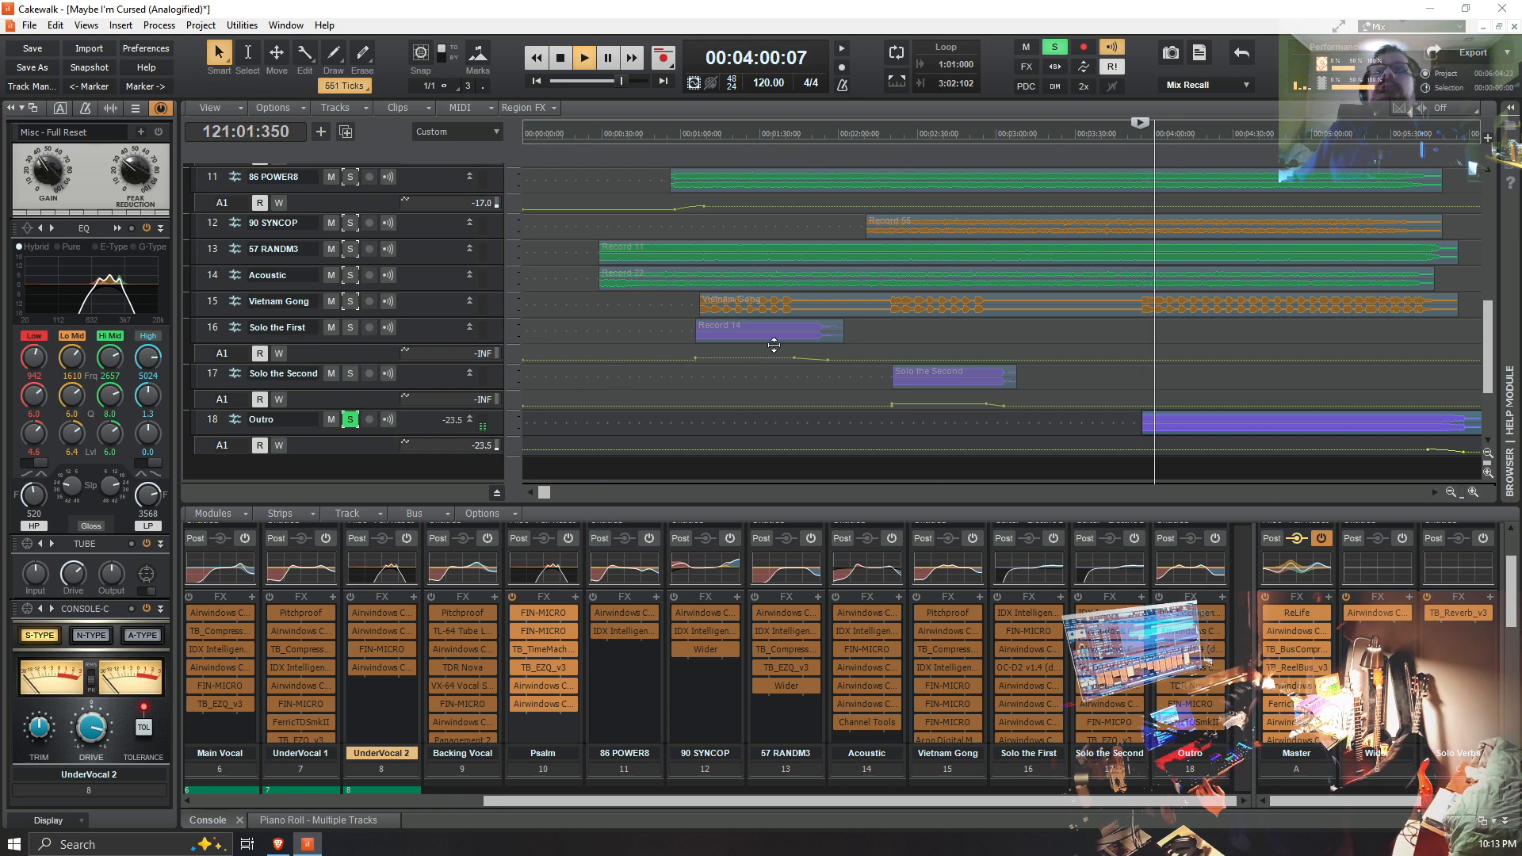
Step: Take Outro out of solo to hear it within the full mix, and stop playback
left_click(350, 419)
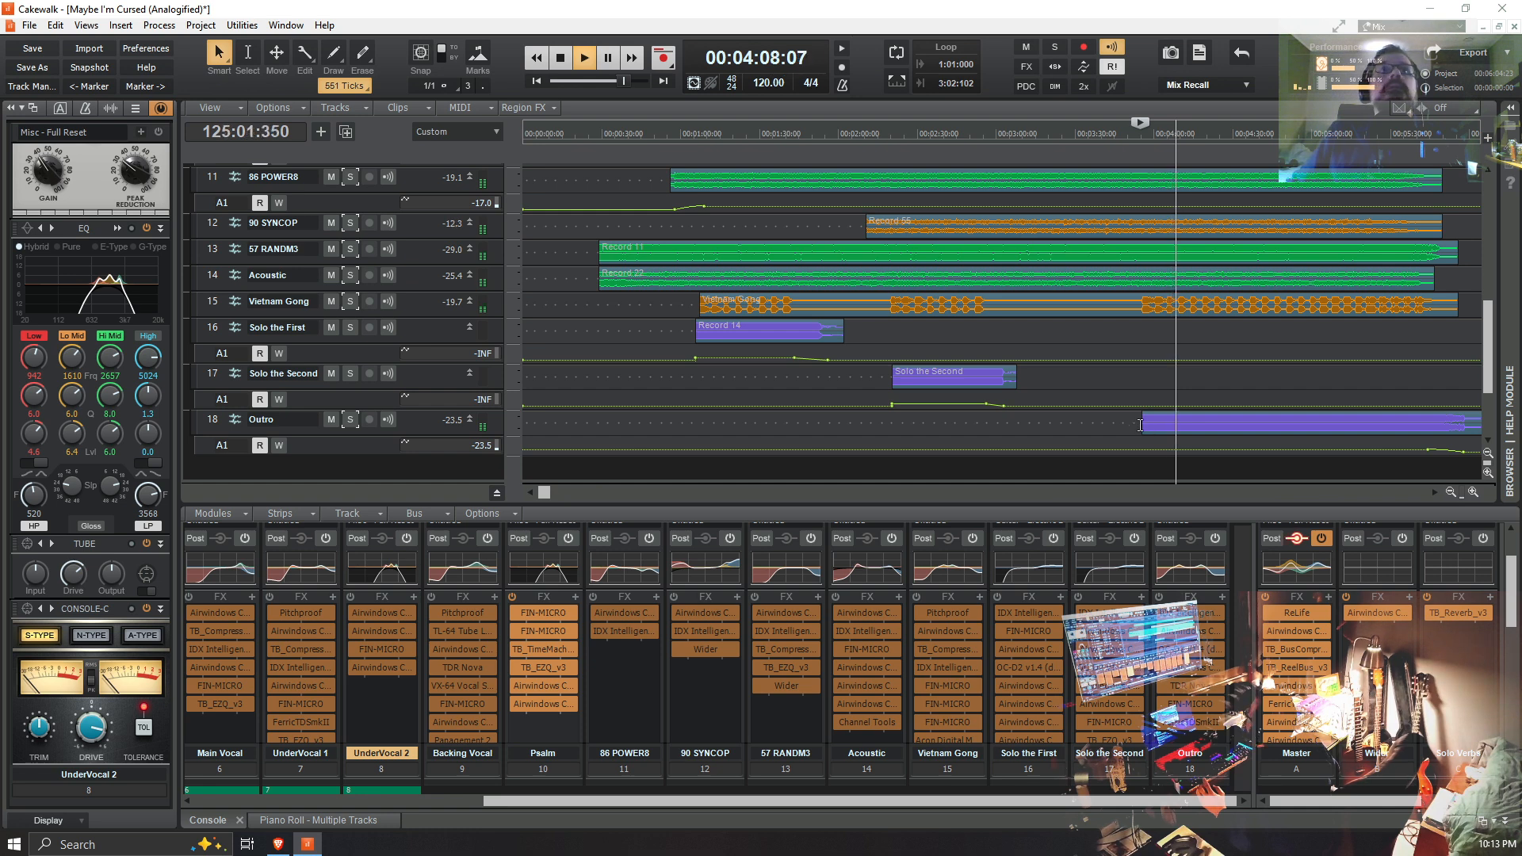
key("space")
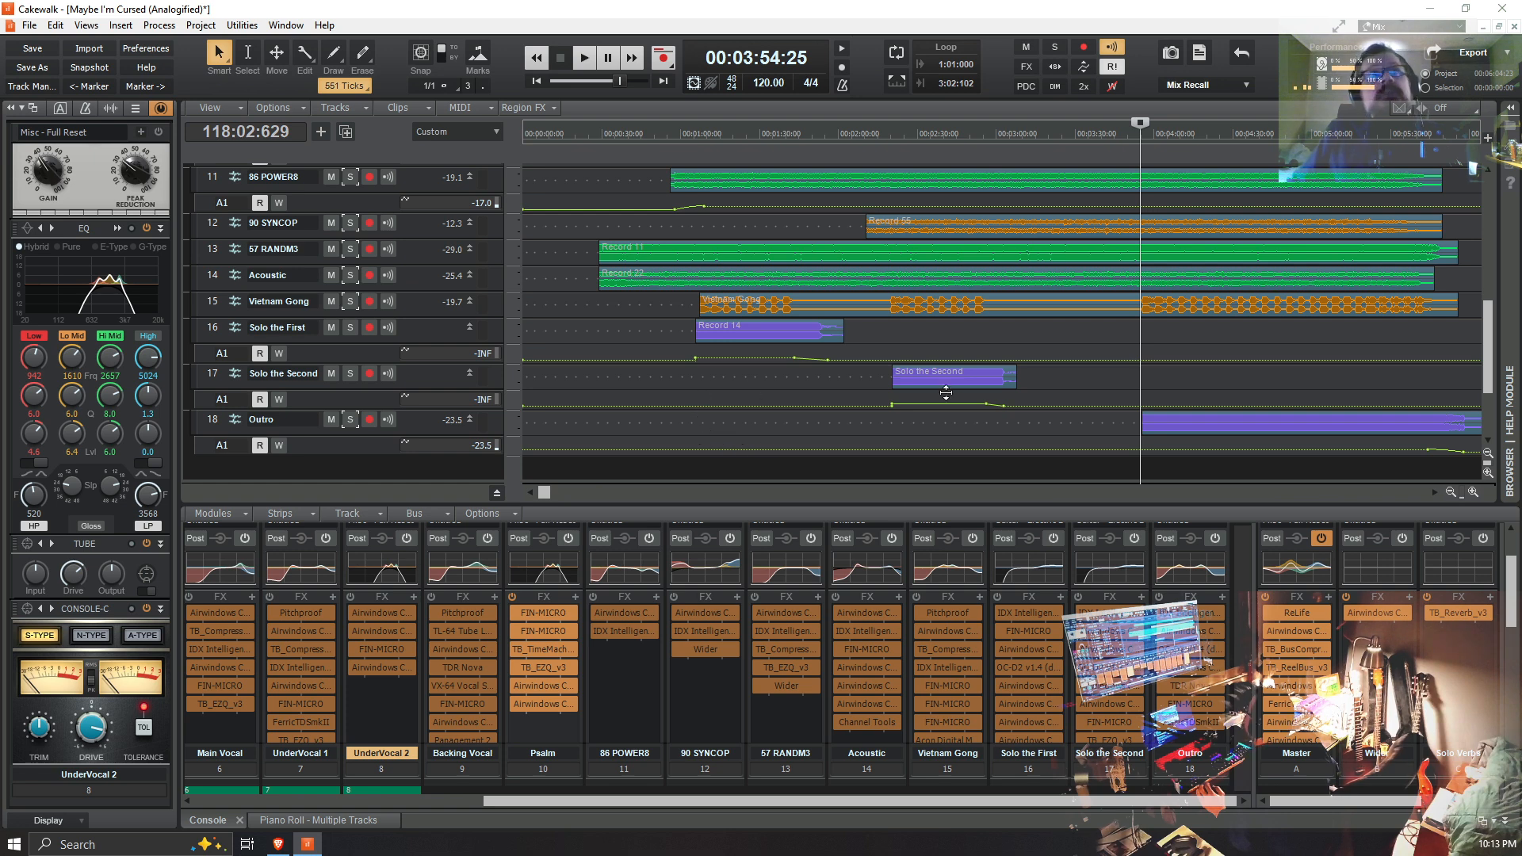
Step: Enlarge the Drums & Trem track's height to show its full waveform and all nine effects
scroll(557, 328, "up", 5)
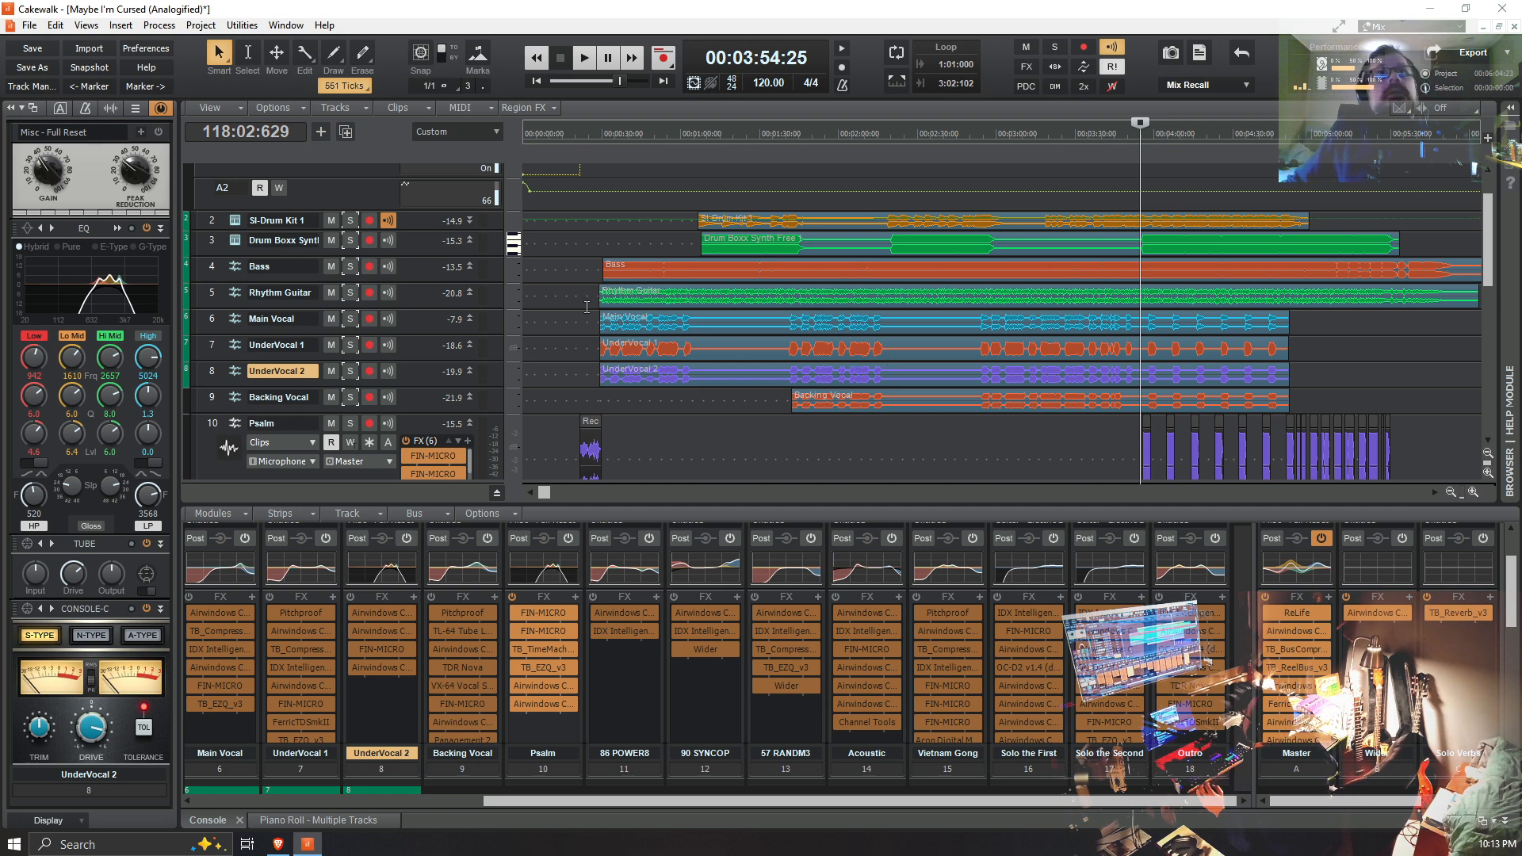
scroll(587, 307, "up", 2)
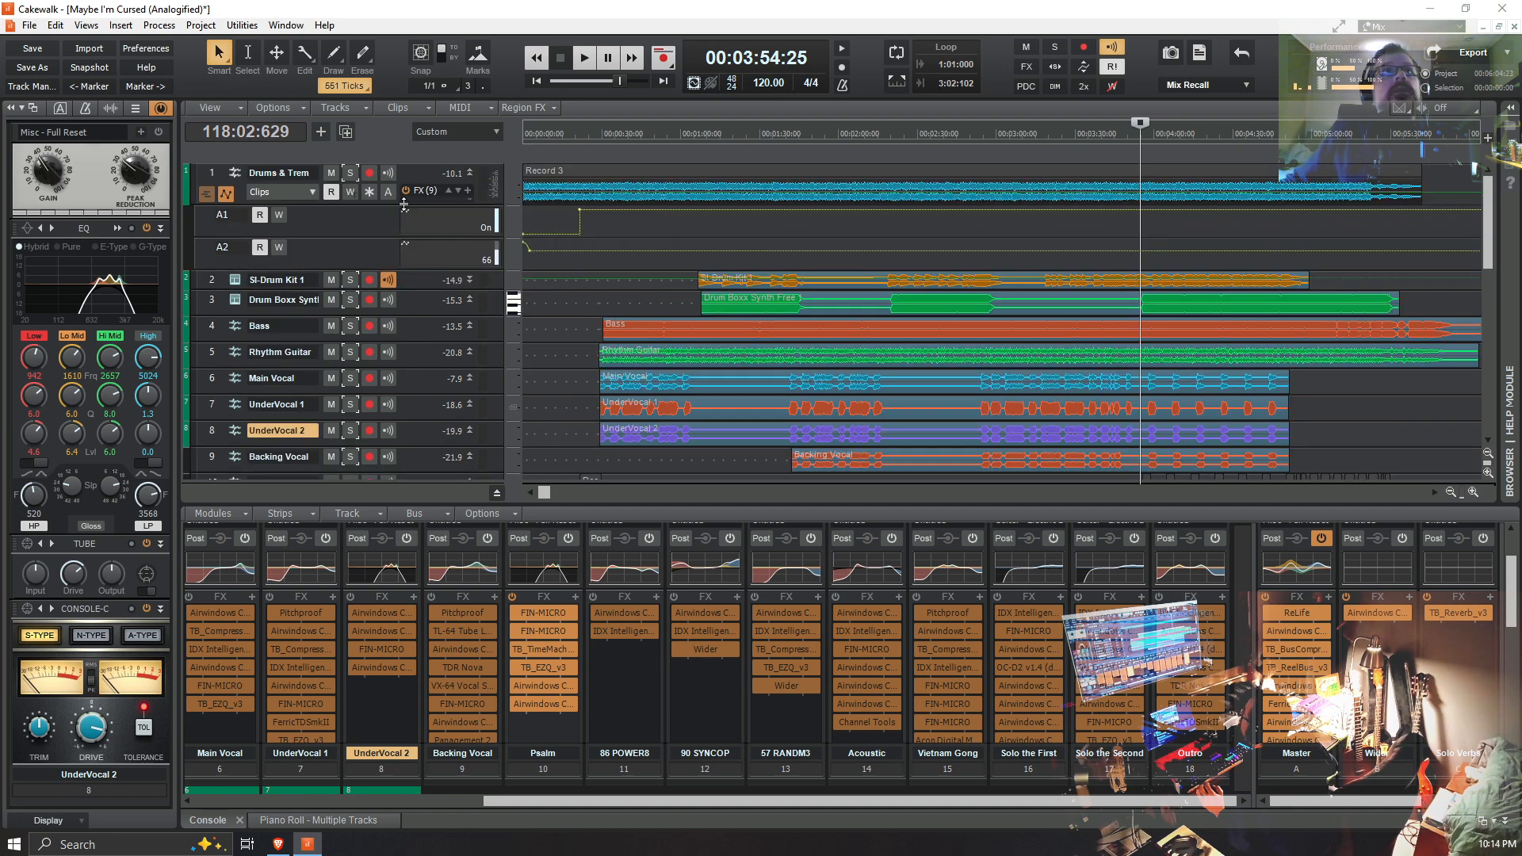
left_click_drag(404, 205, 408, 379)
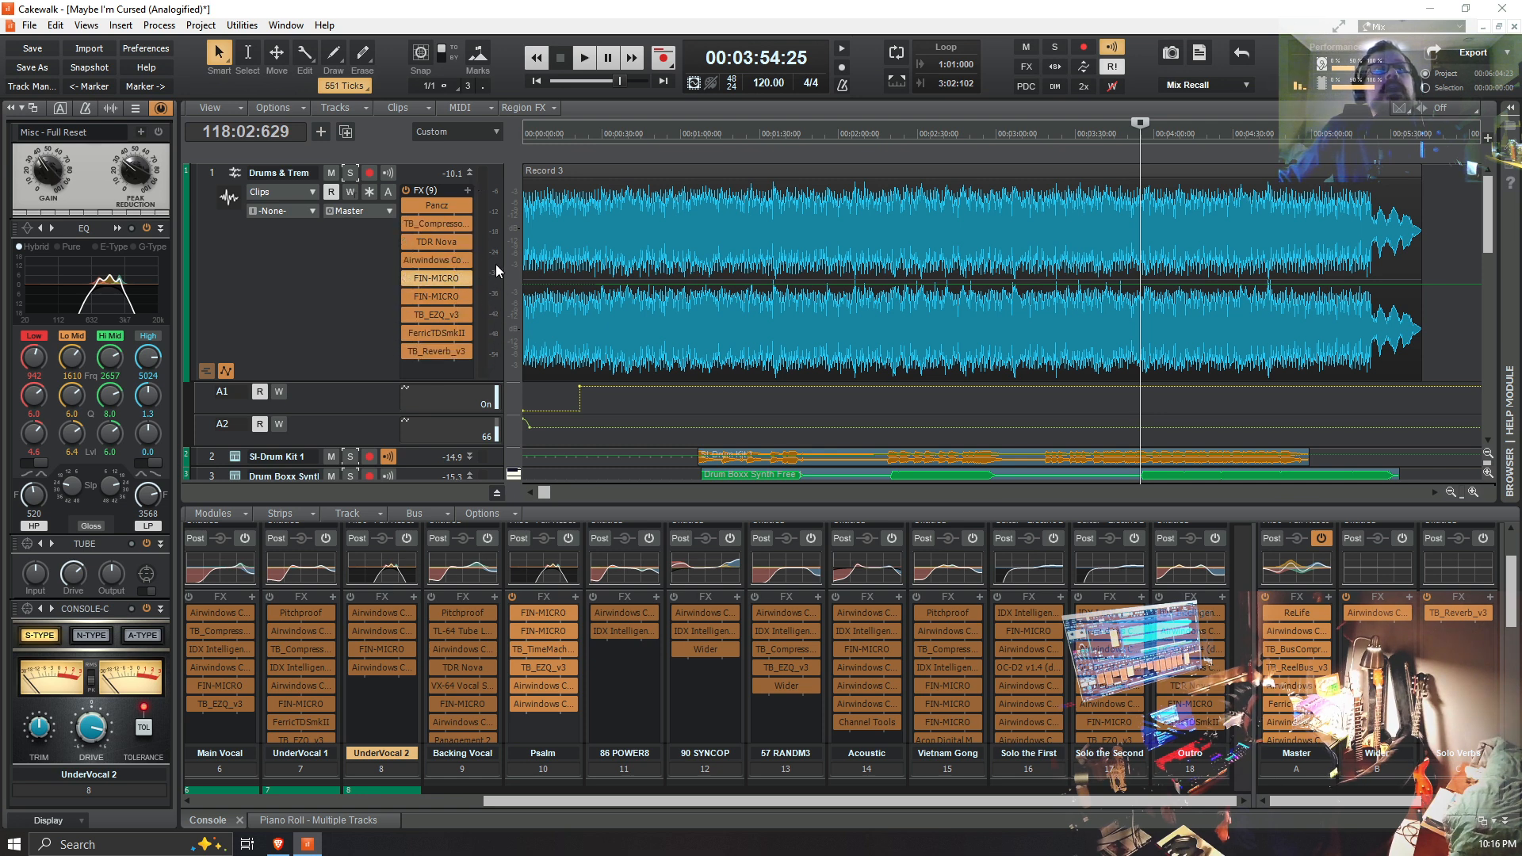
Step: Switch the inspector from the ProChannel to the channel strips, open Pancz from Drums & Trem, and place its window beside the track's effects list
mouse_move(441, 283)
left_click(159, 108)
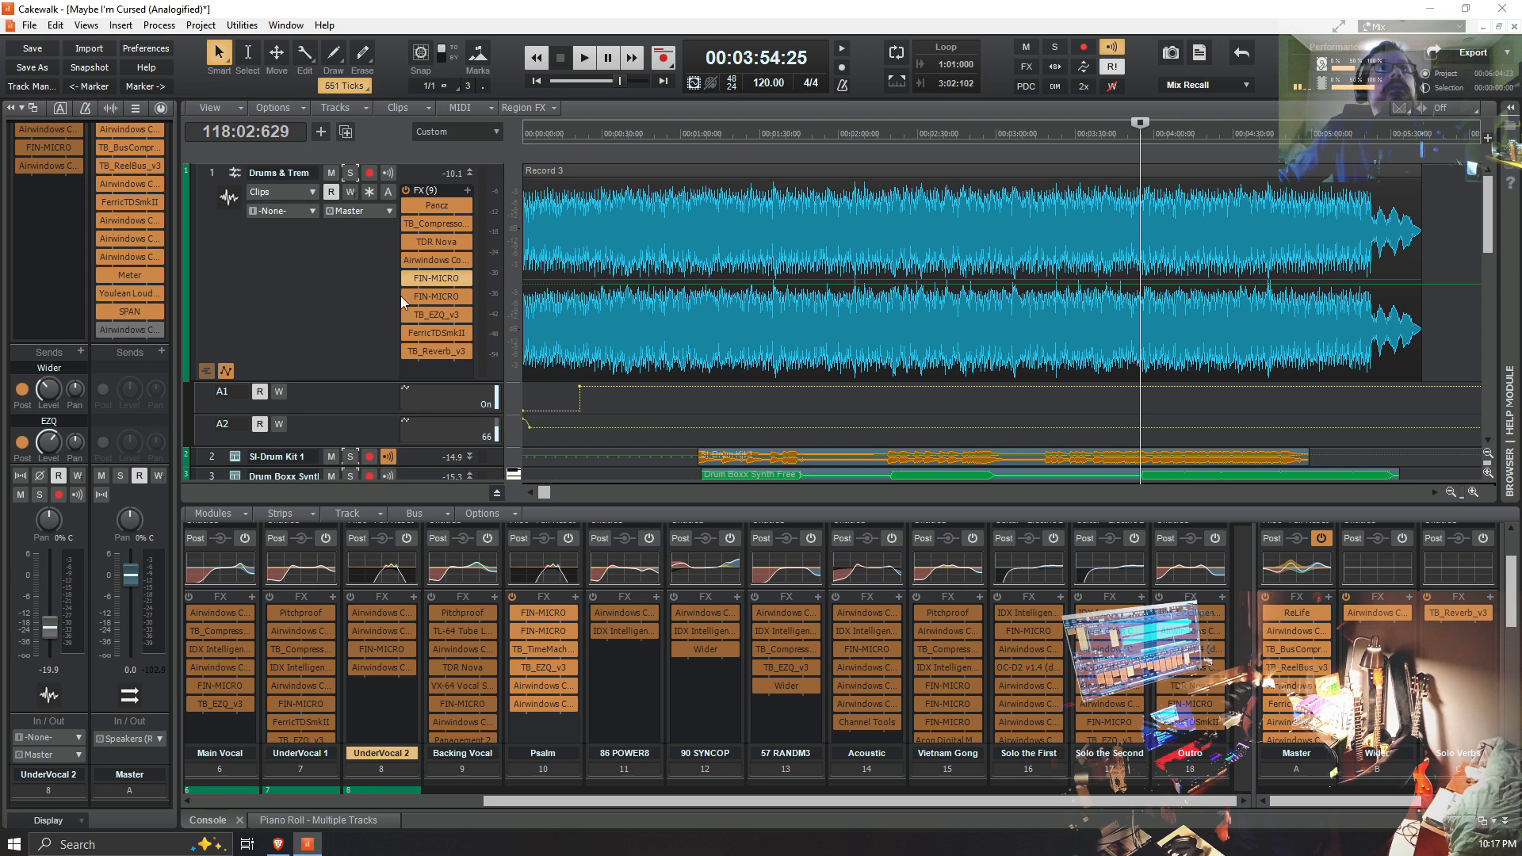
double_click(439, 207)
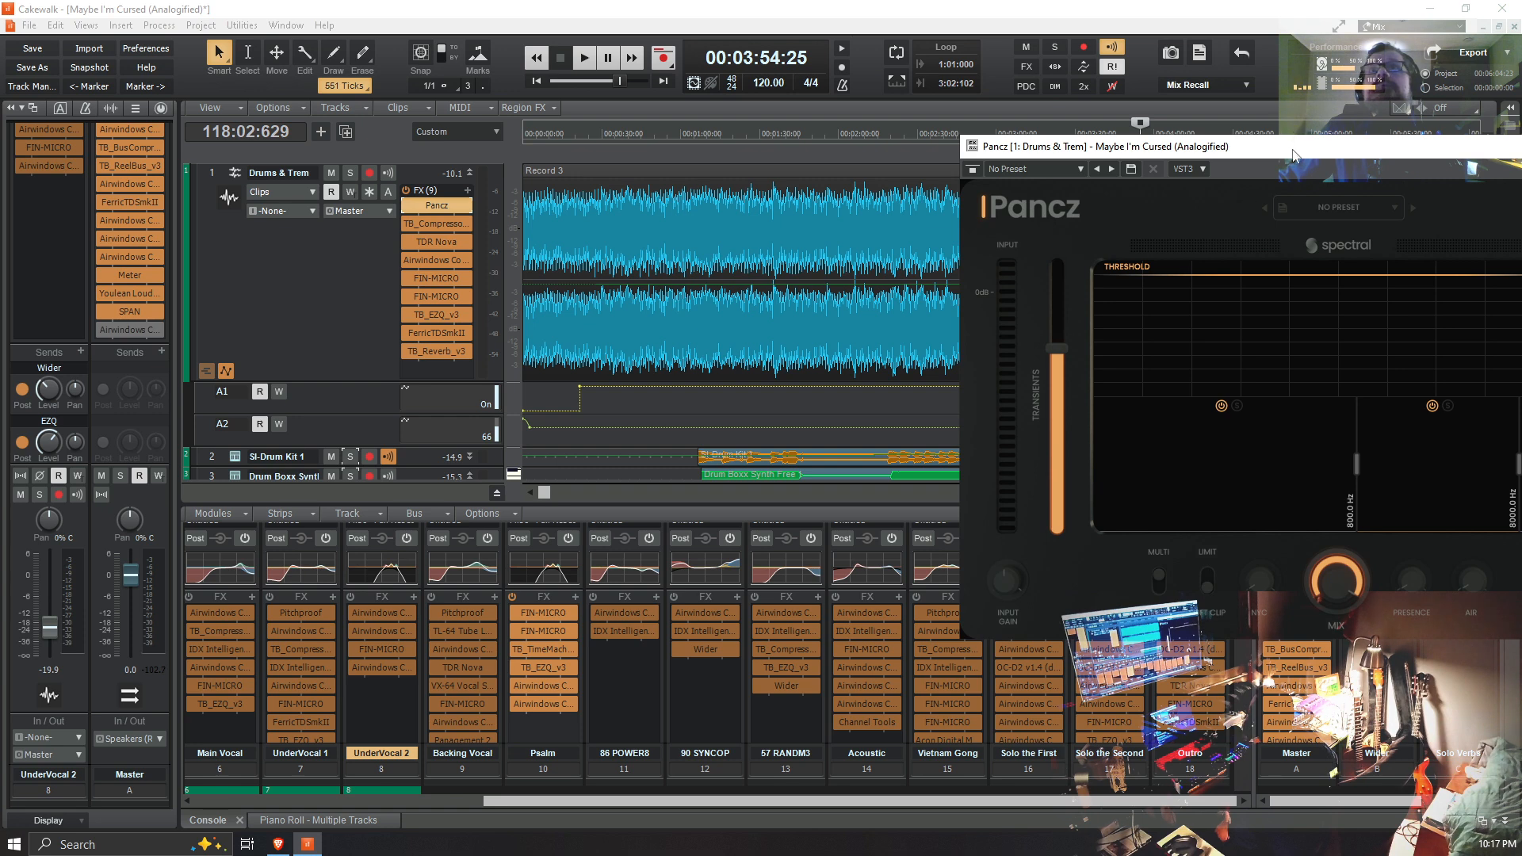
left_click_drag(1294, 155, 853, 119)
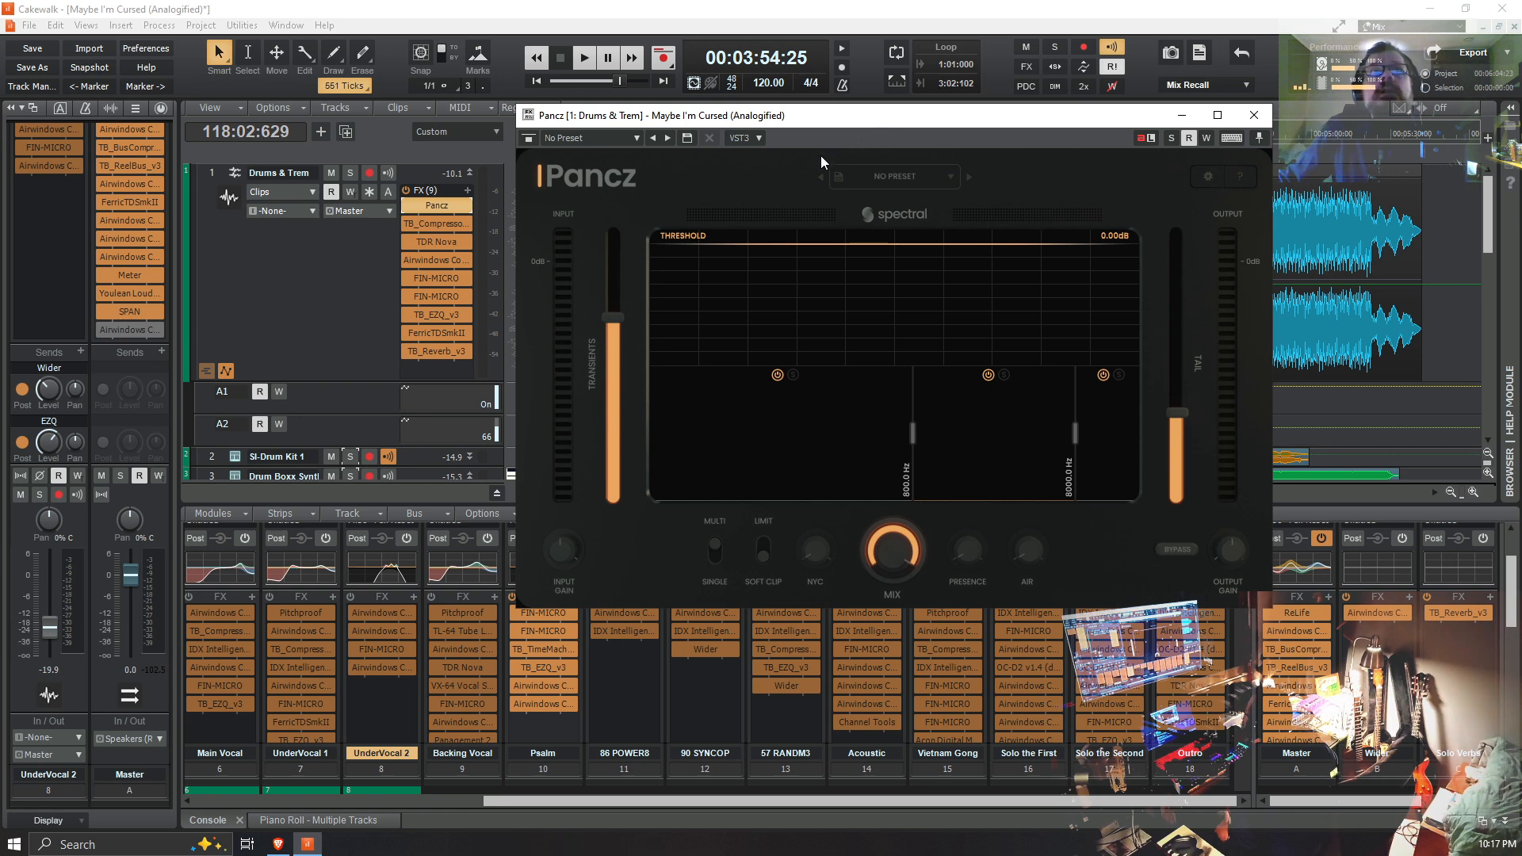
left_click_drag(797, 126, 979, 122)
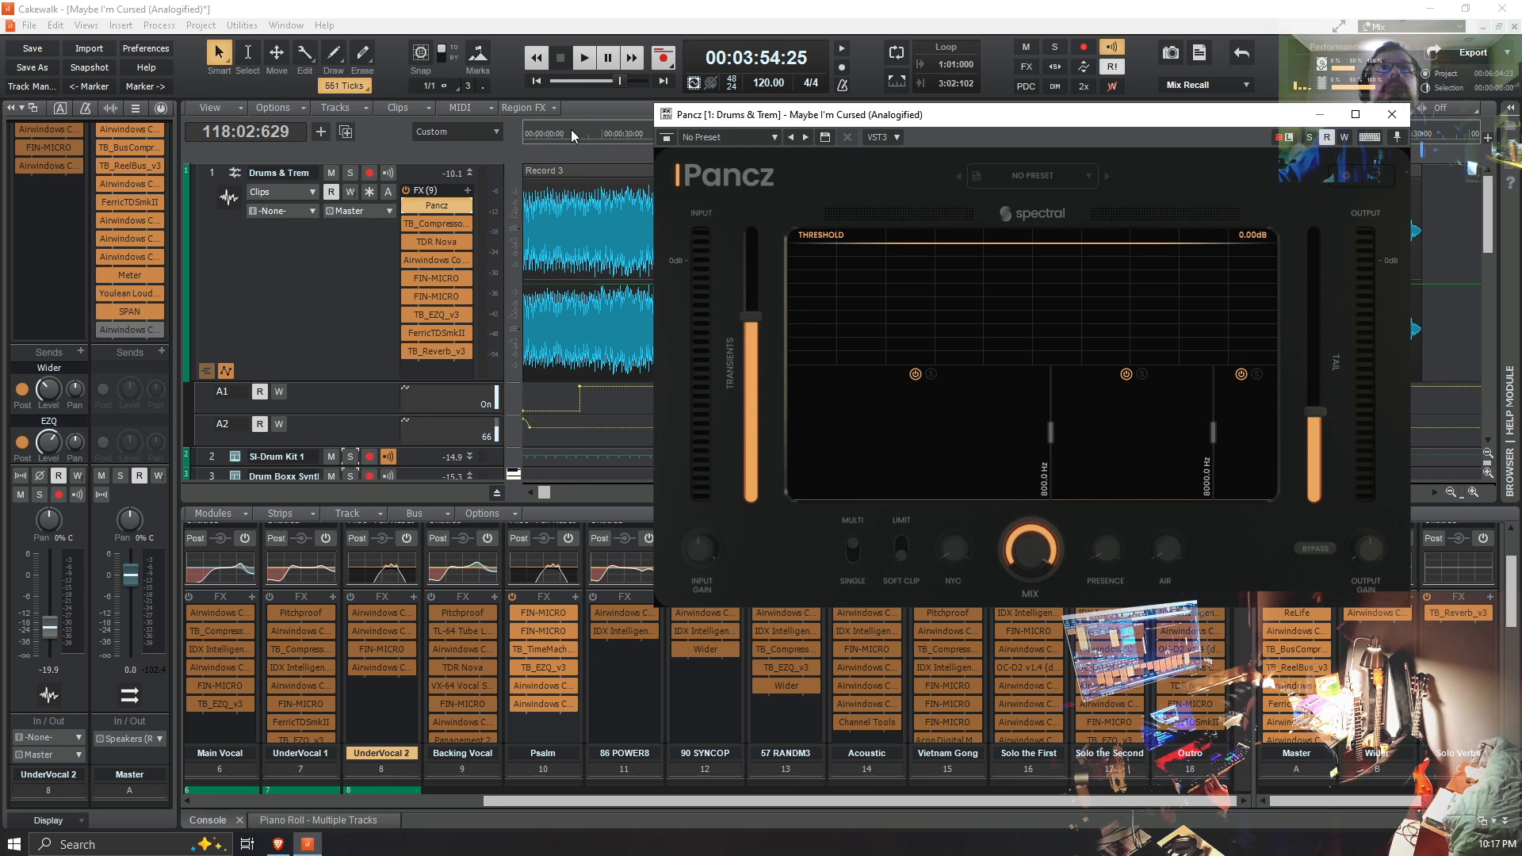
Step: Play the song from about 20 seconds, examine the low, mid and high band settings in Pancz, and stop playback
left_click(575, 131)
key("space")
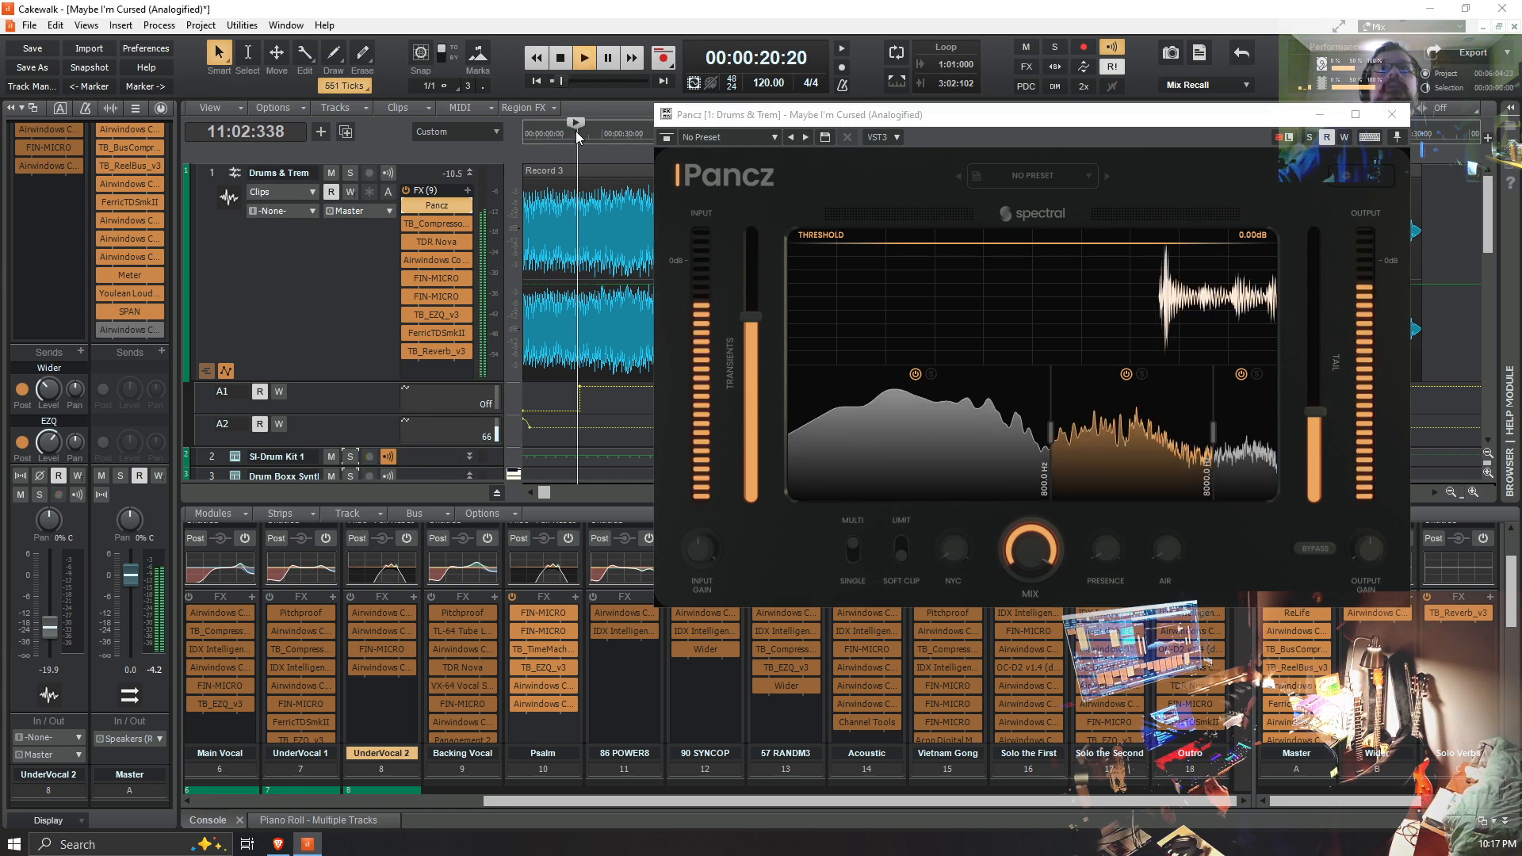
left_click(916, 412)
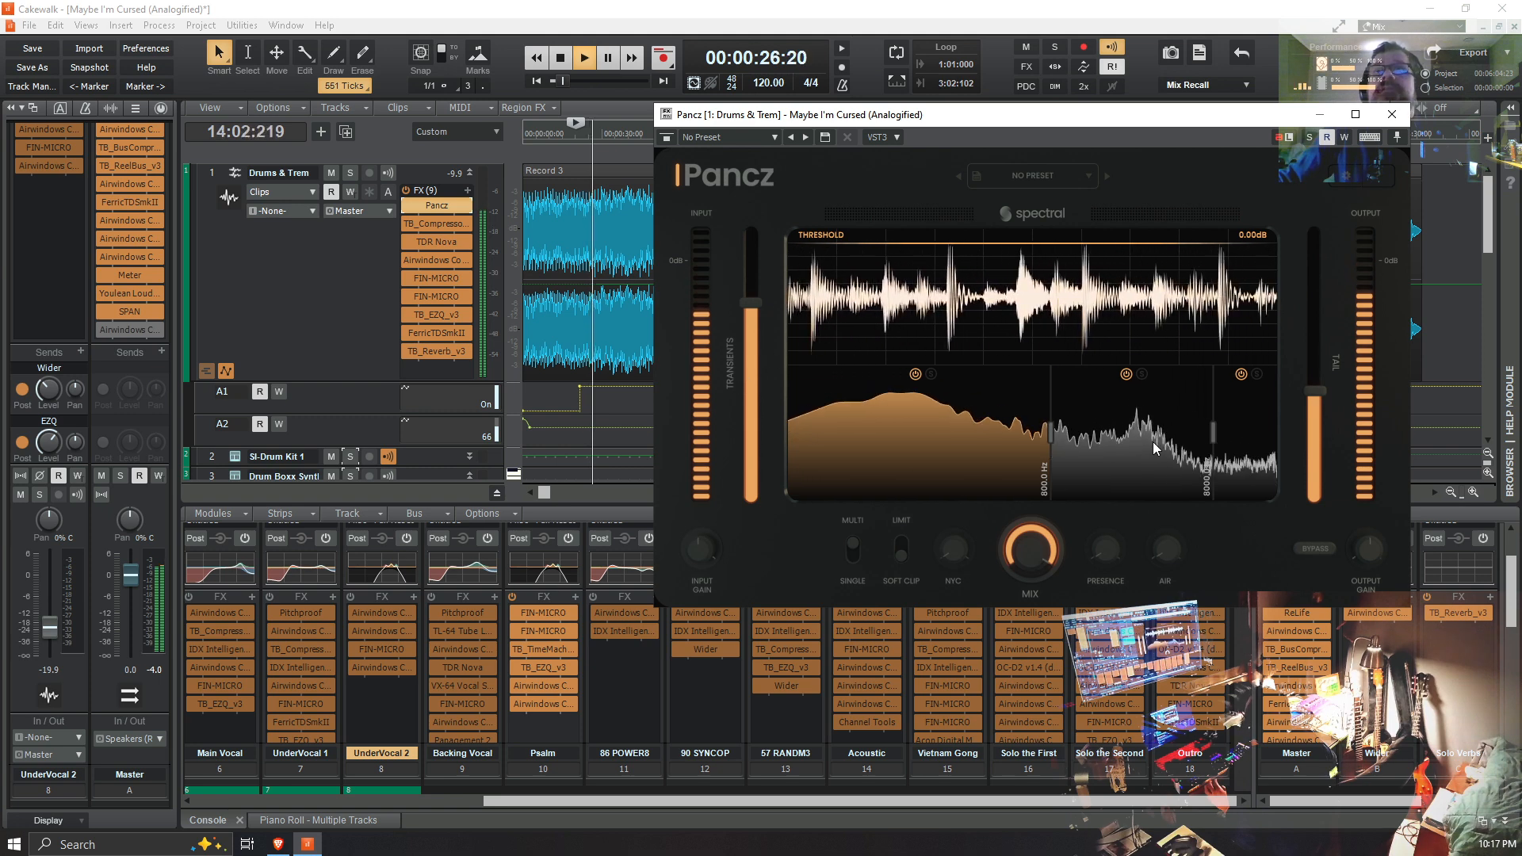
left_click(1121, 449)
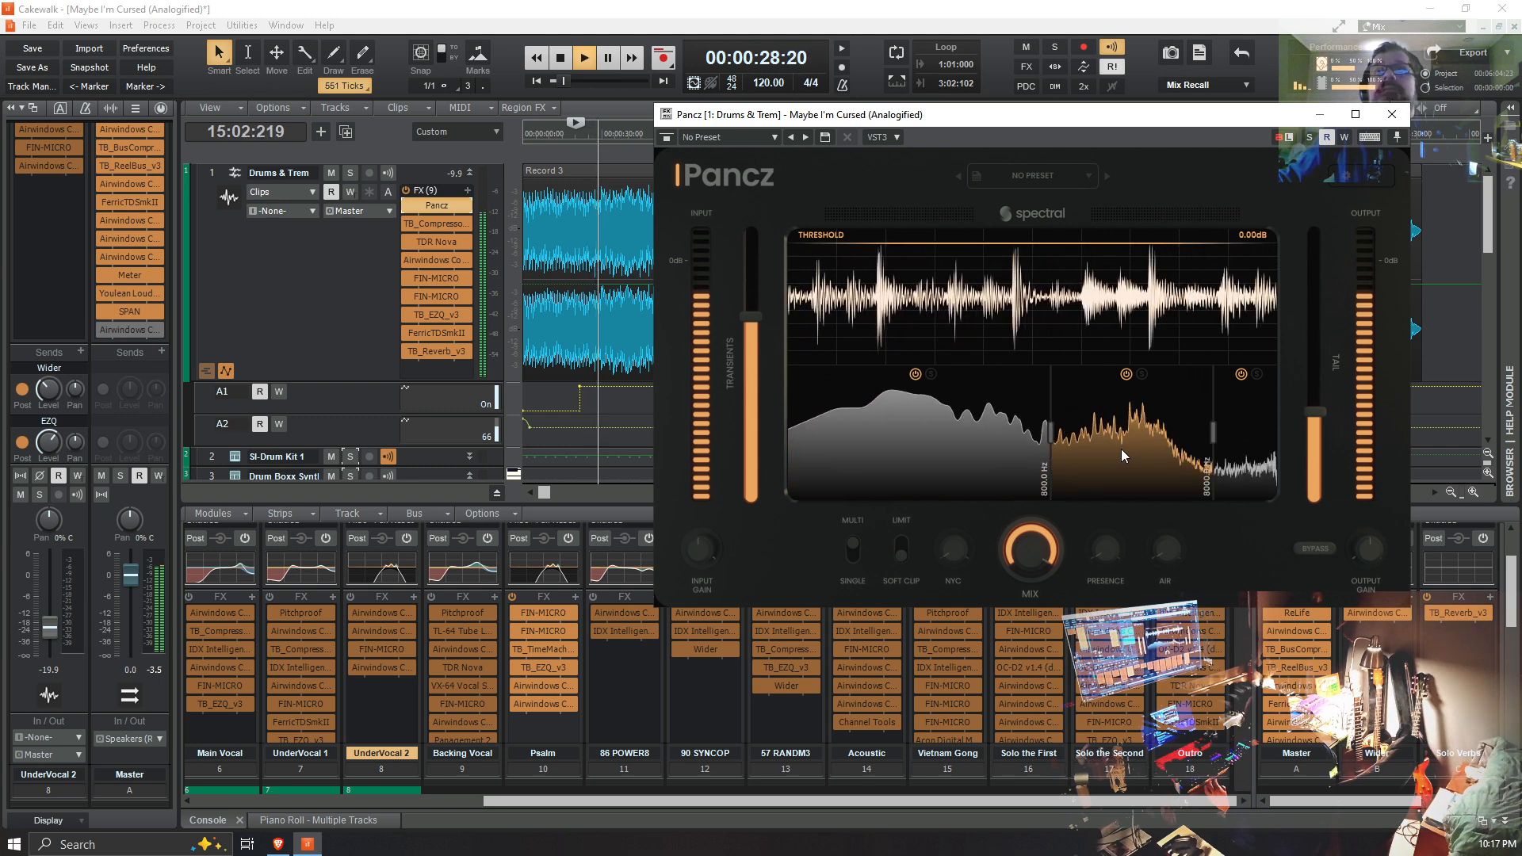
left_click(1258, 444)
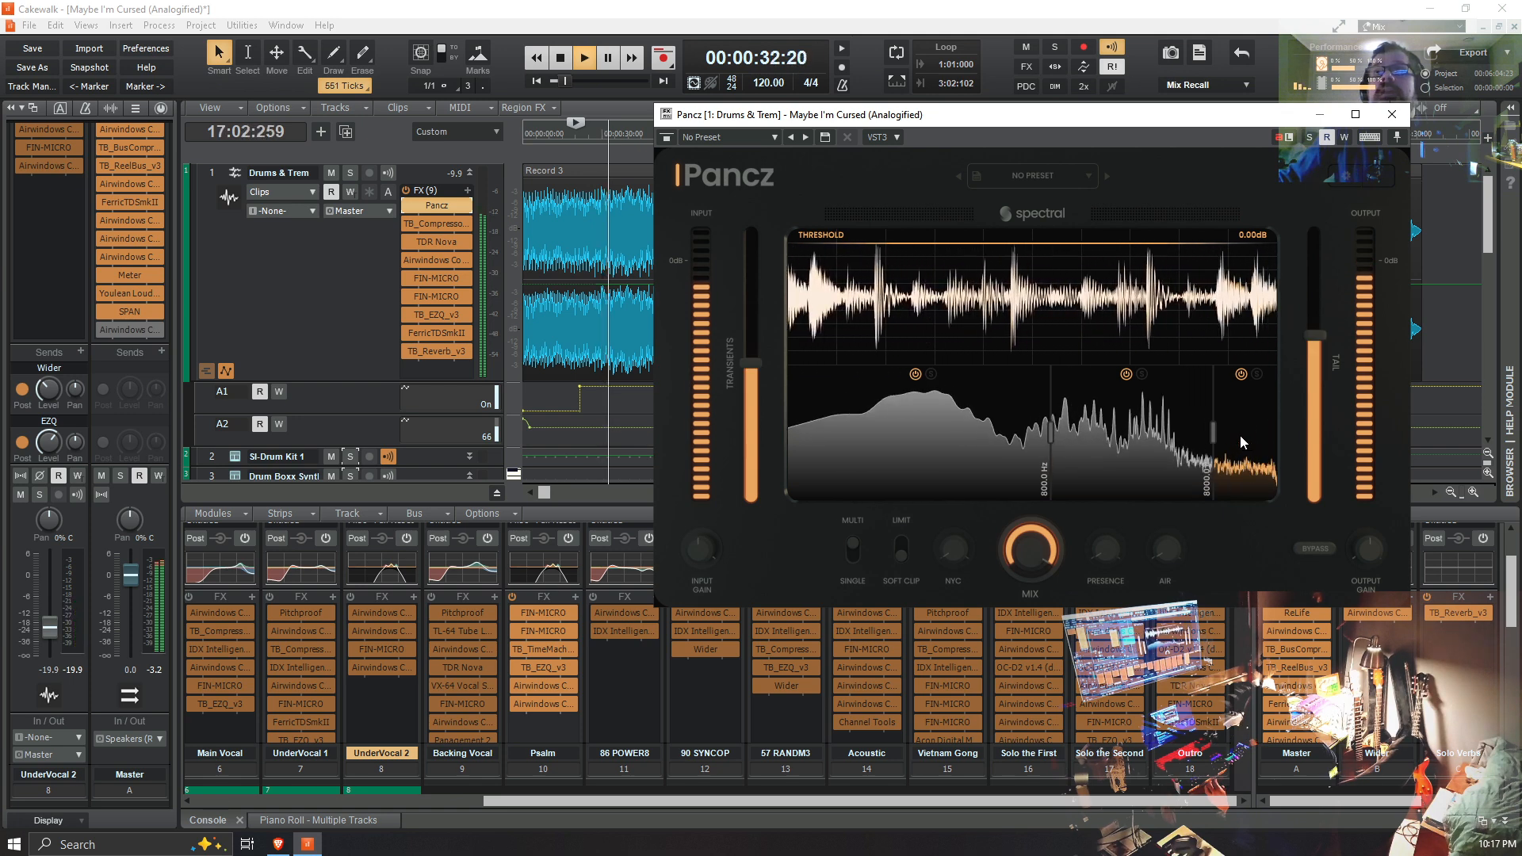
left_click(1072, 417)
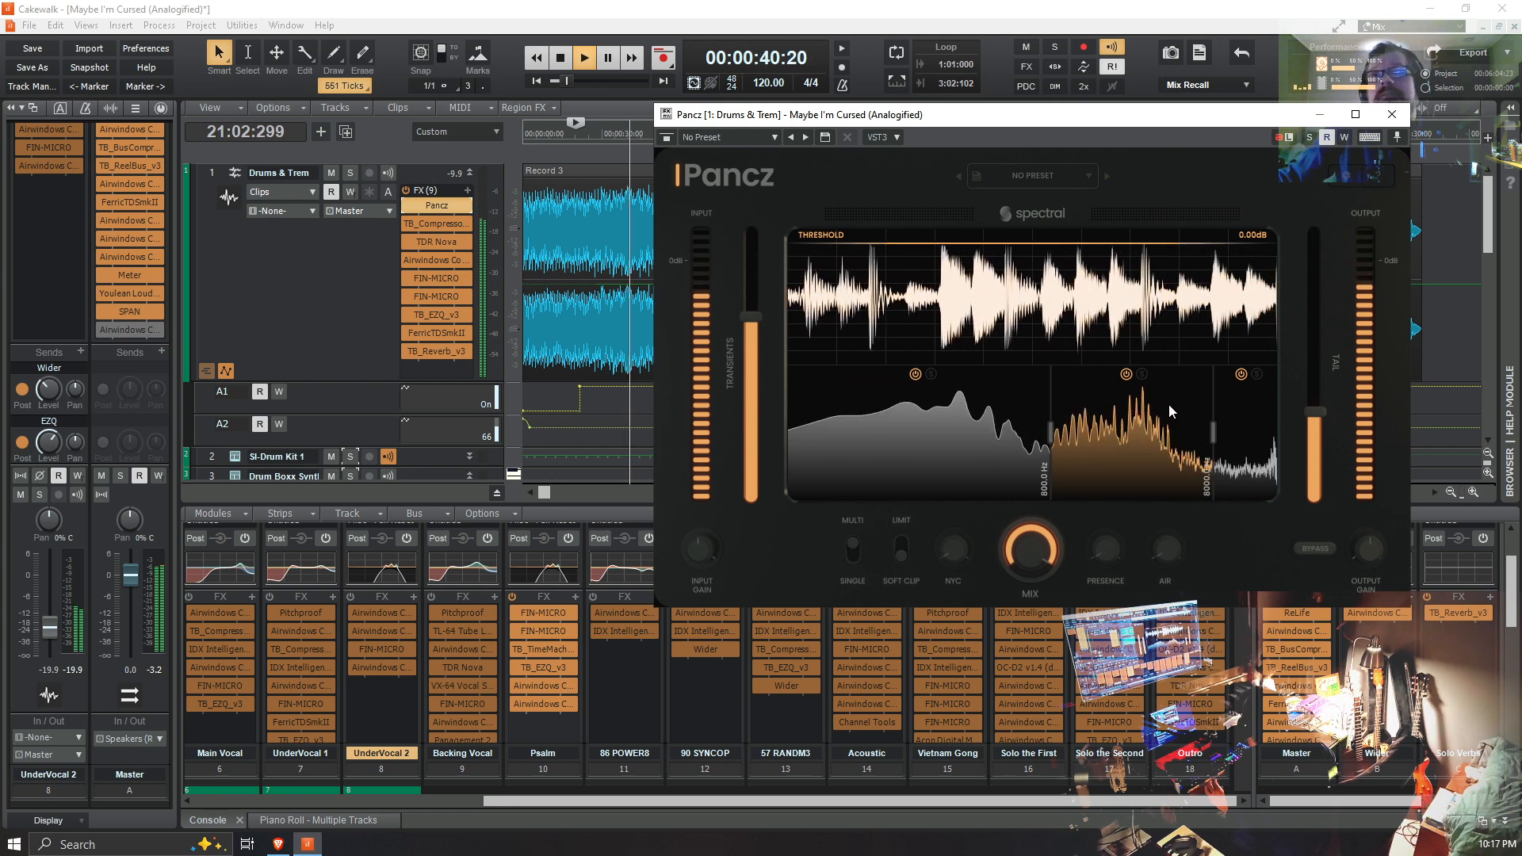
left_click(916, 414)
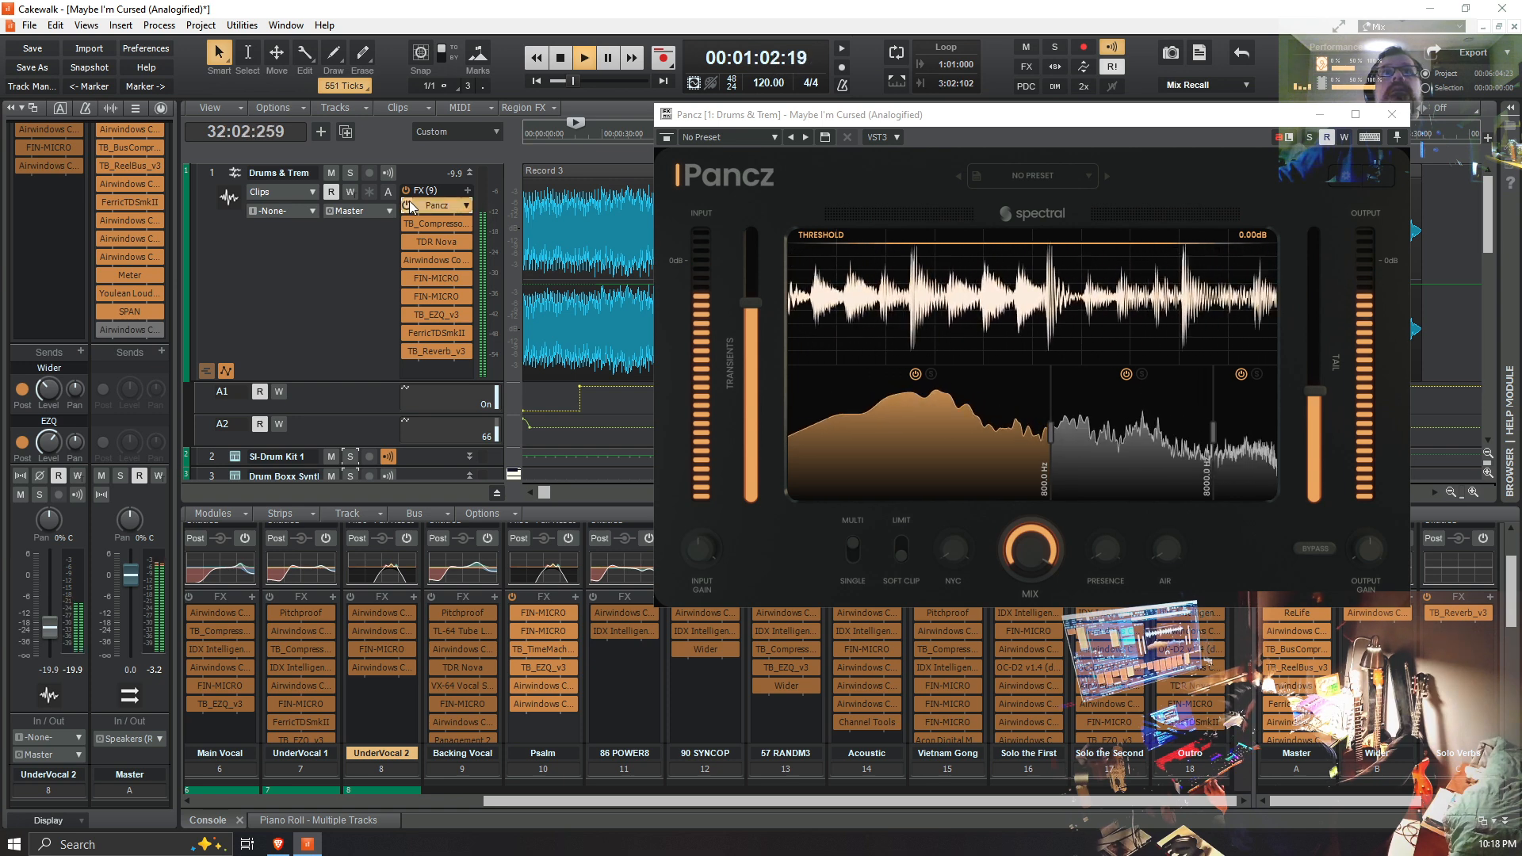
key("space")
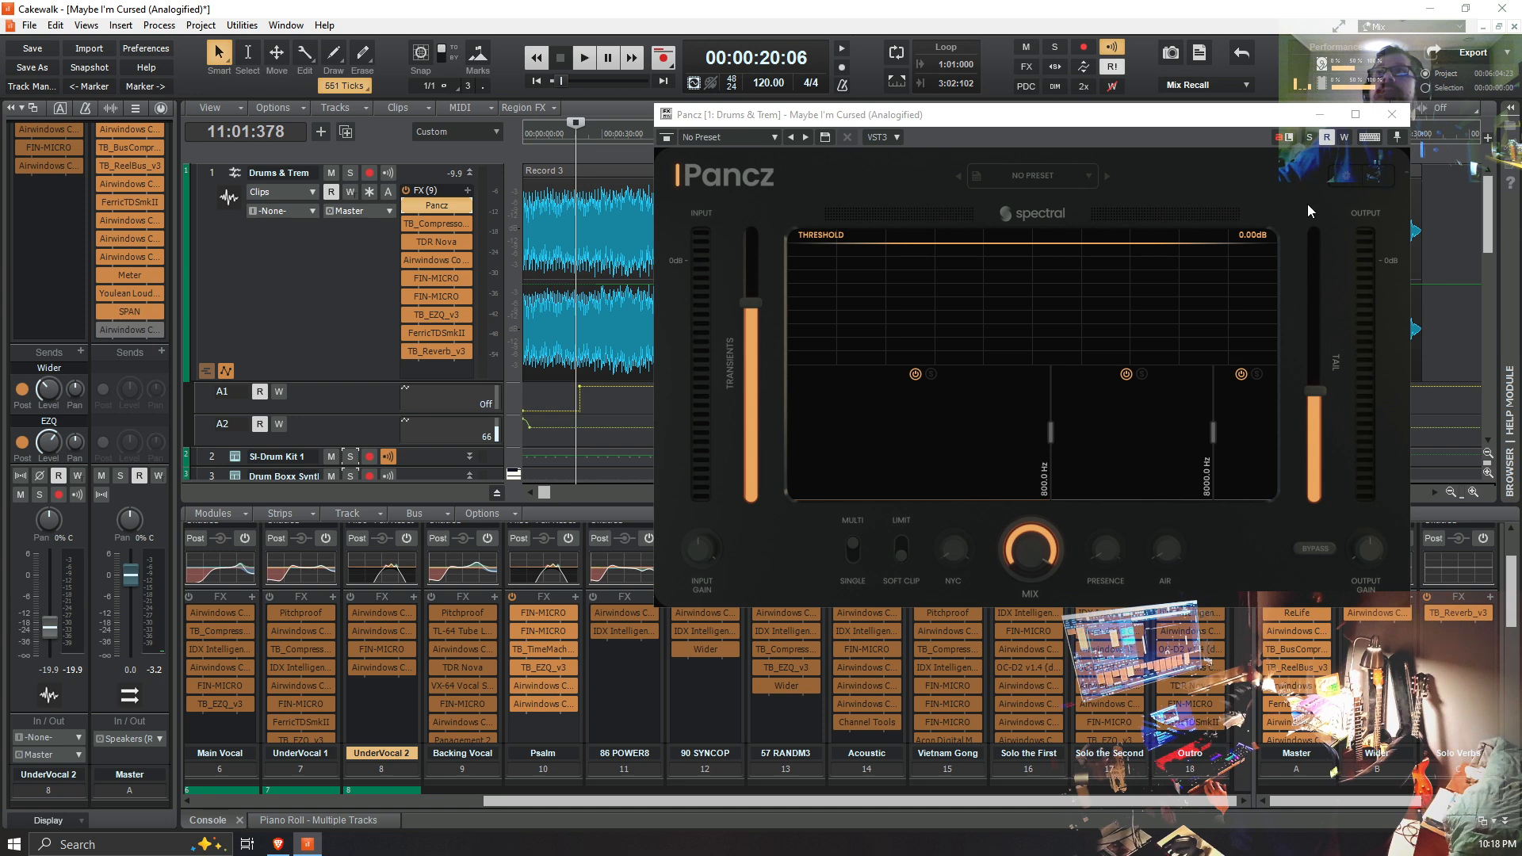
Step: Play the section again while toggling the bypass of FerricTDSmkII on Drums & Trem to compare the sound, and stop playback
key("space")
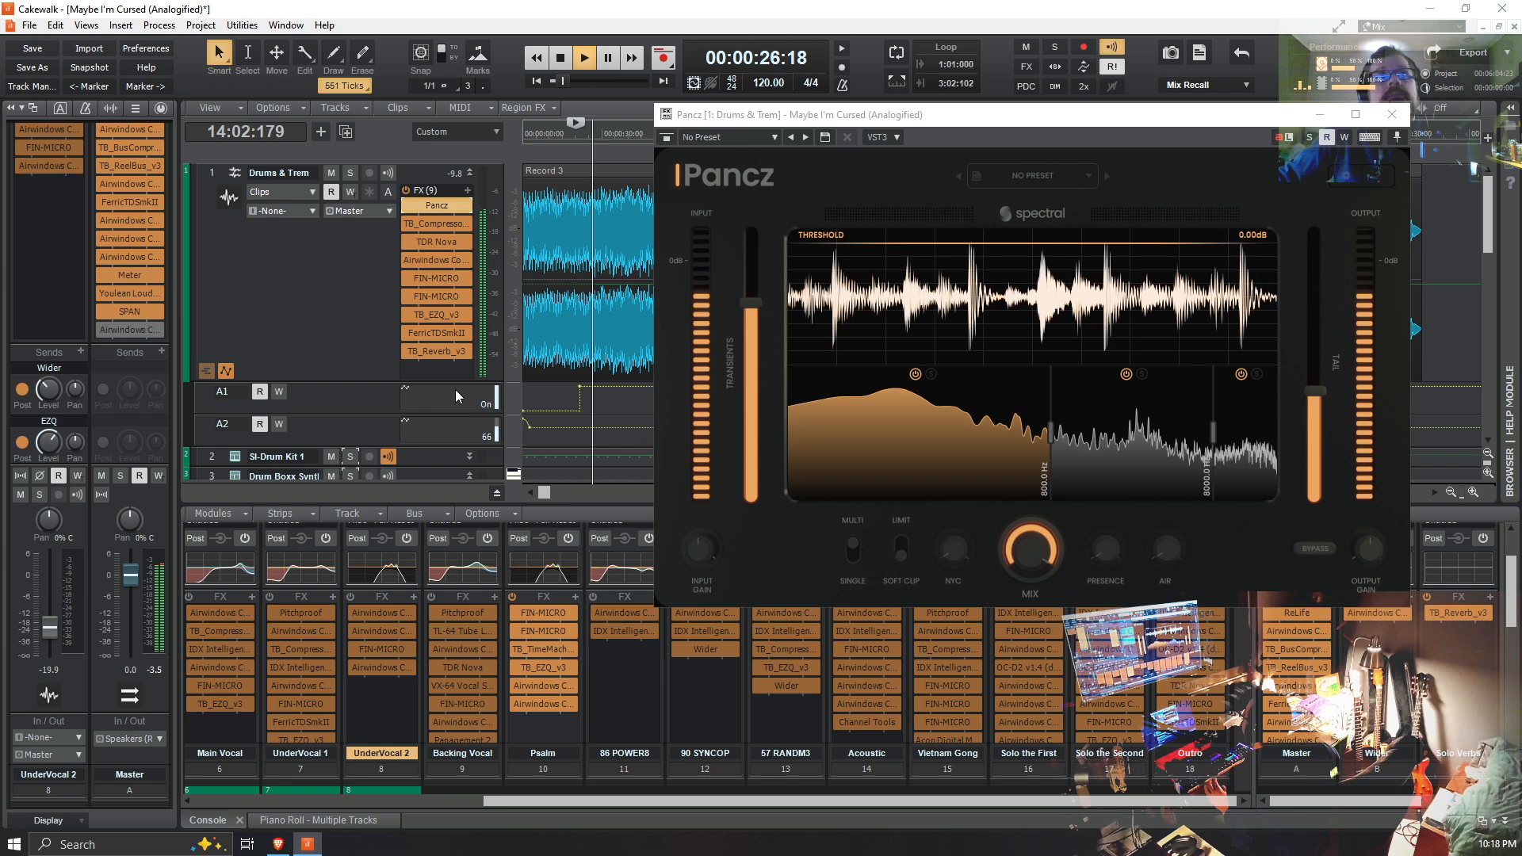
left_click(408, 334)
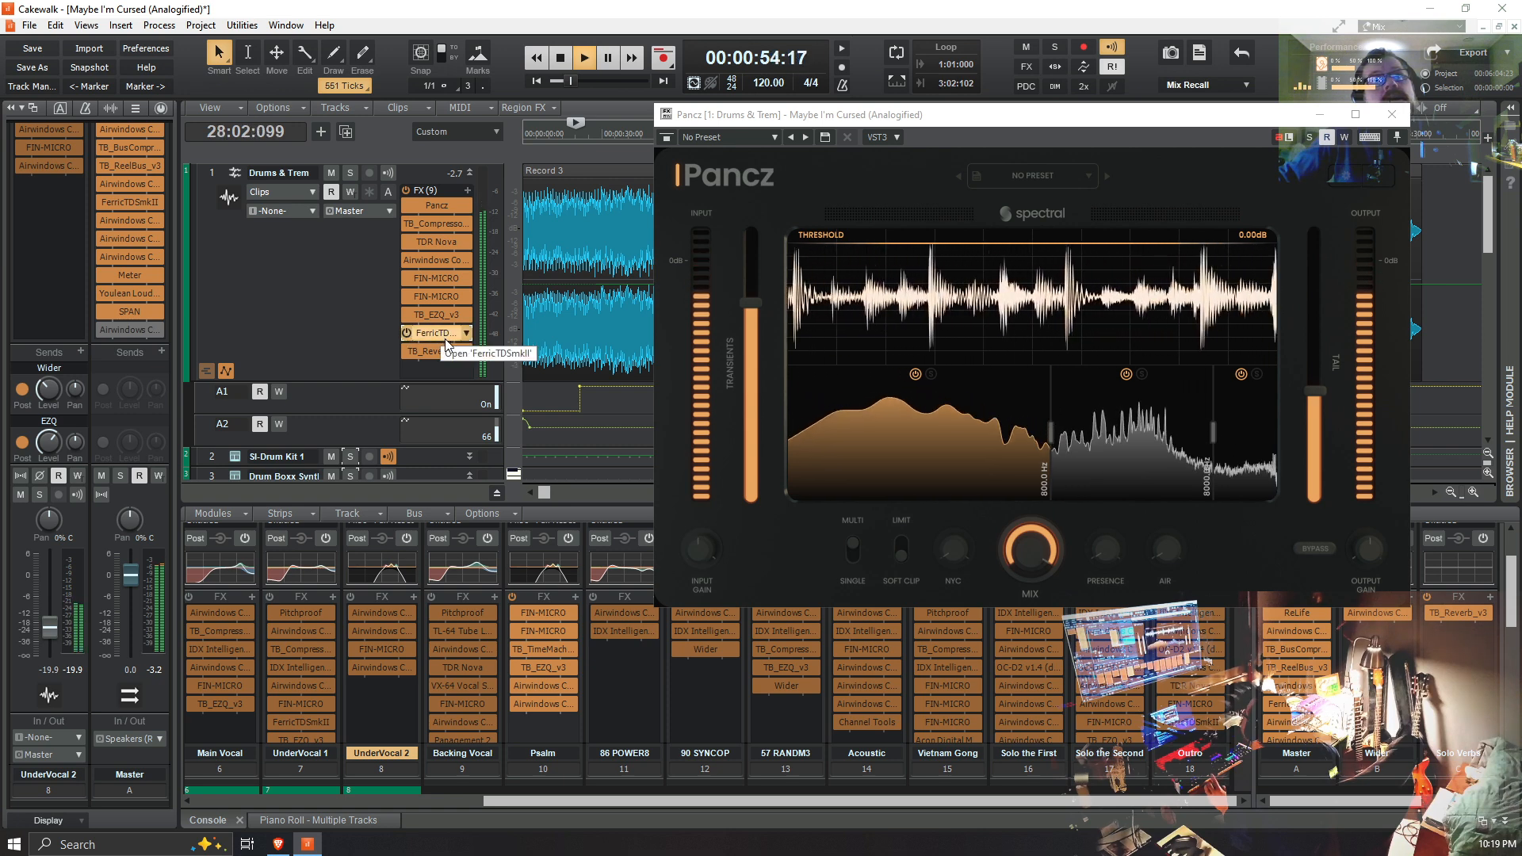
key("space")
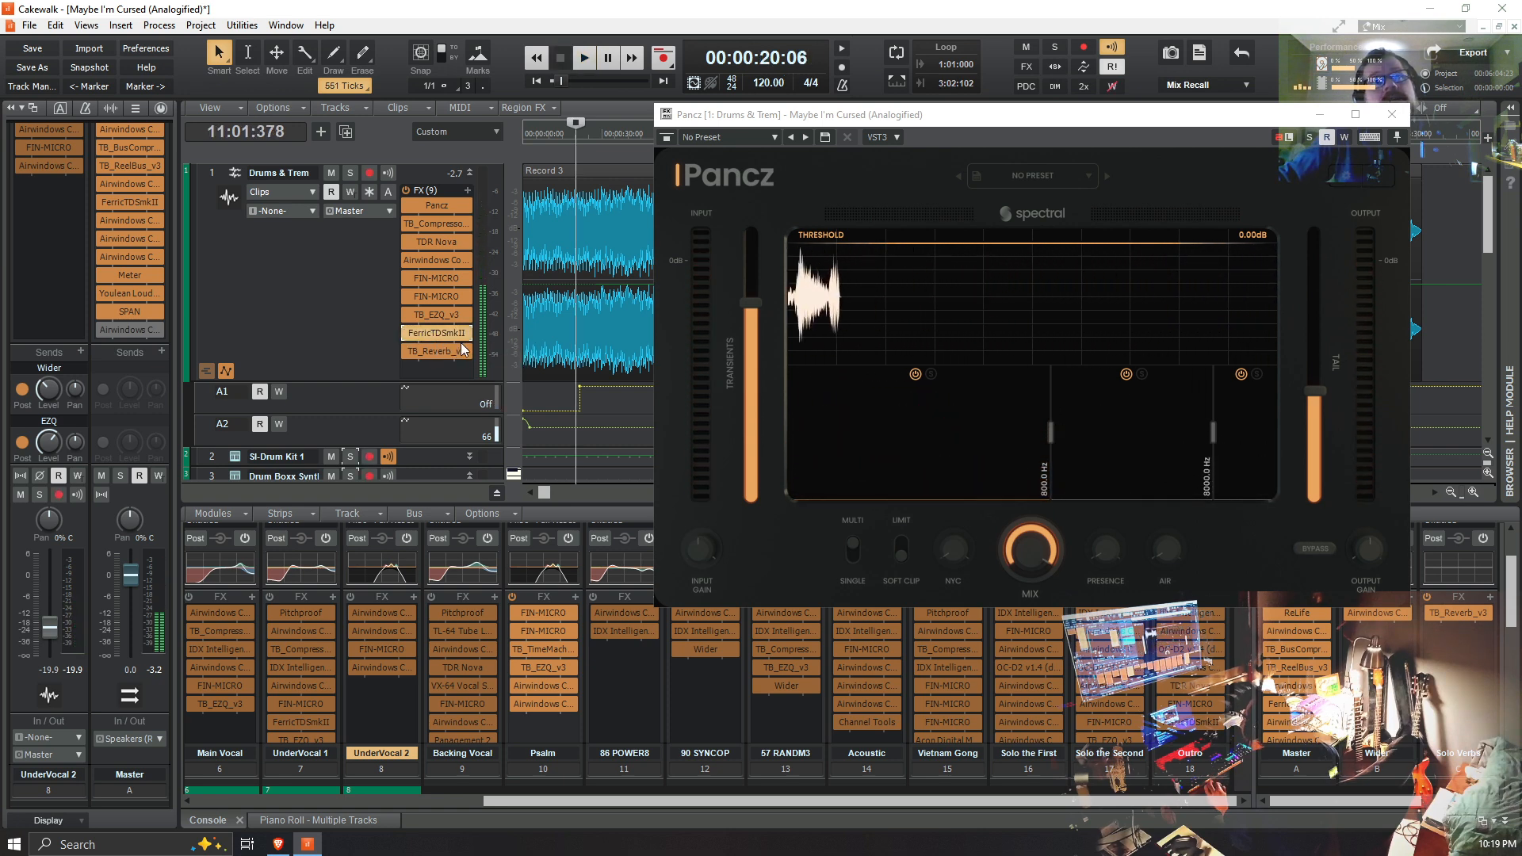
Step: Inspect FerricTDSmkII and its preset list on Drums & Trem, check the Master bus instance for comparison, and close it
double_click(439, 338)
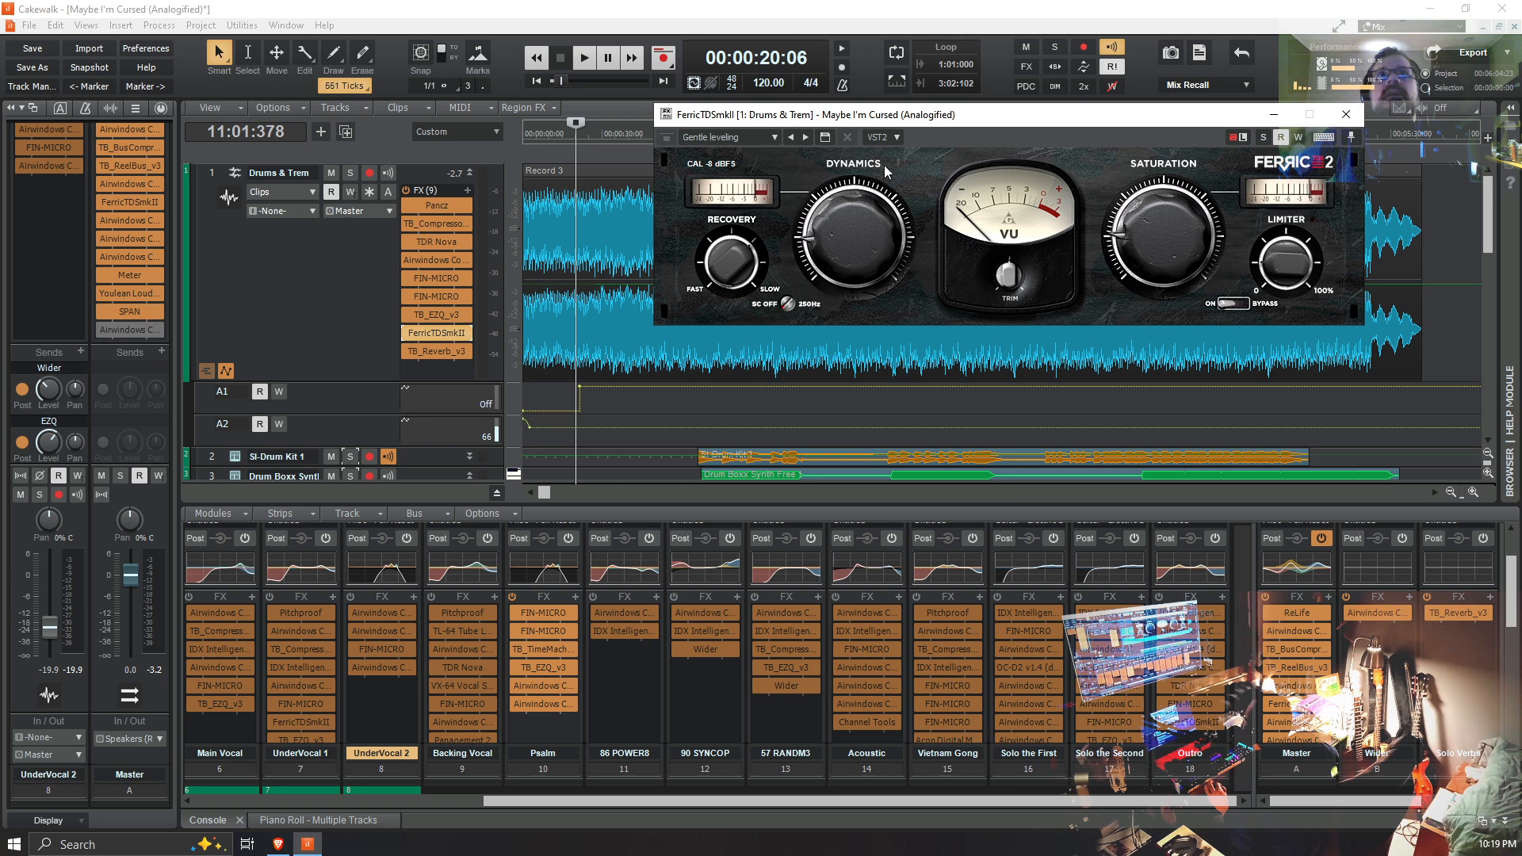
left_click(774, 138)
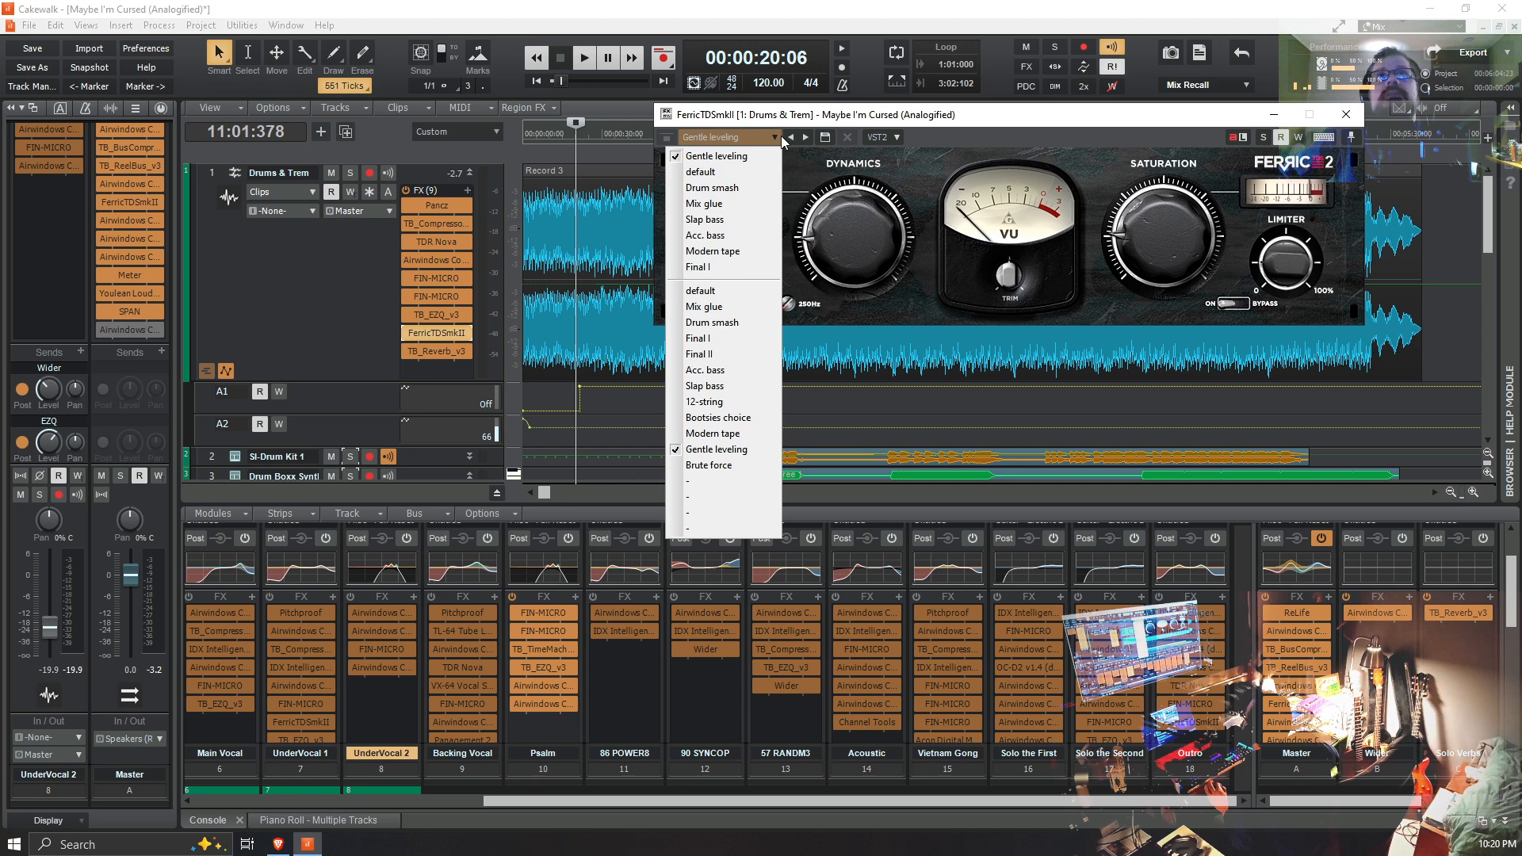
left_click(990, 119)
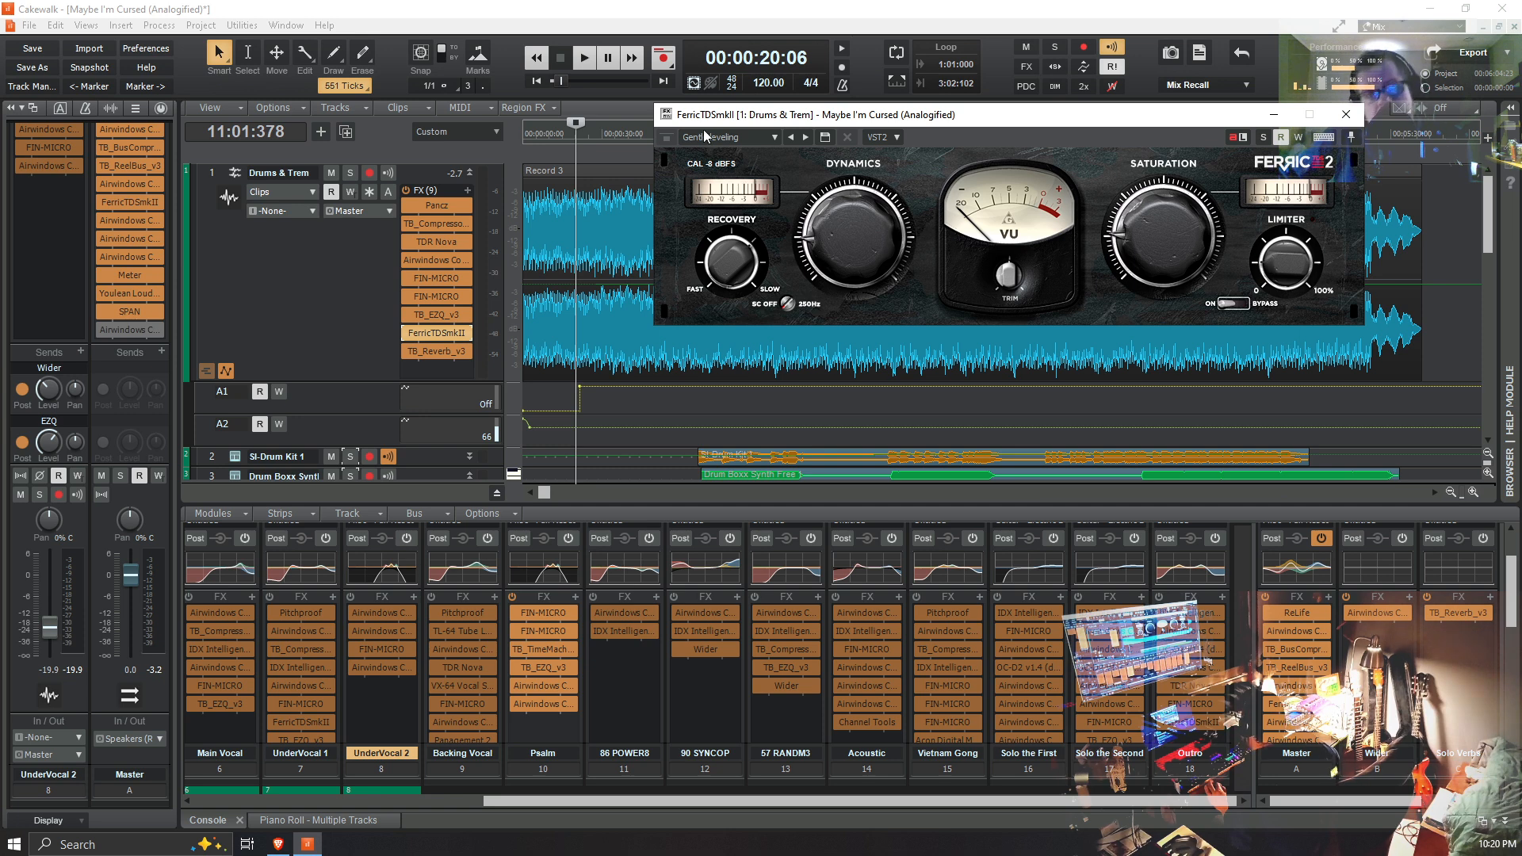
double_click(140, 202)
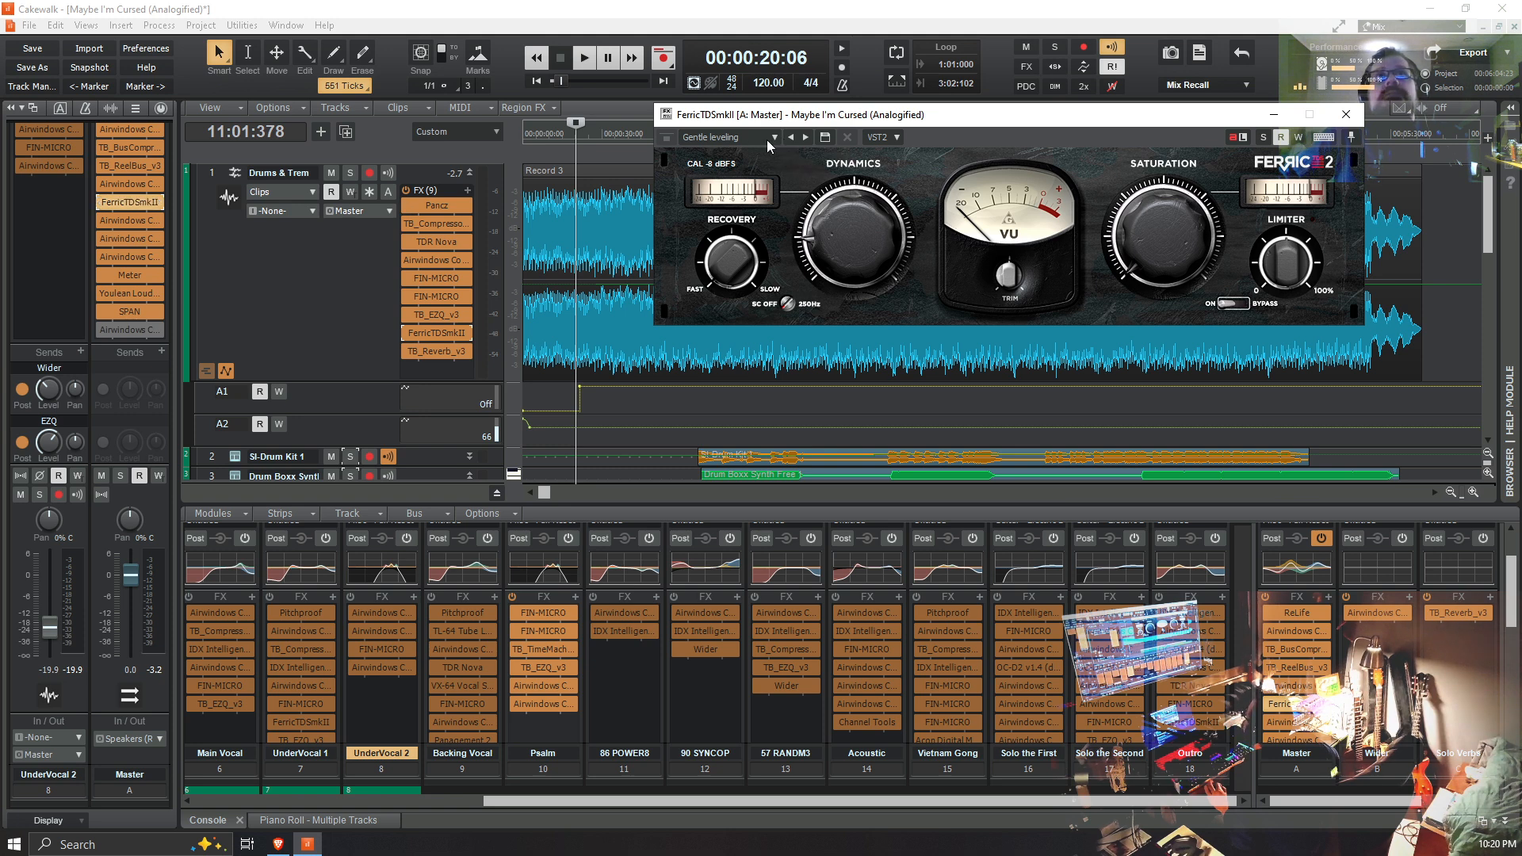
left_click(1344, 119)
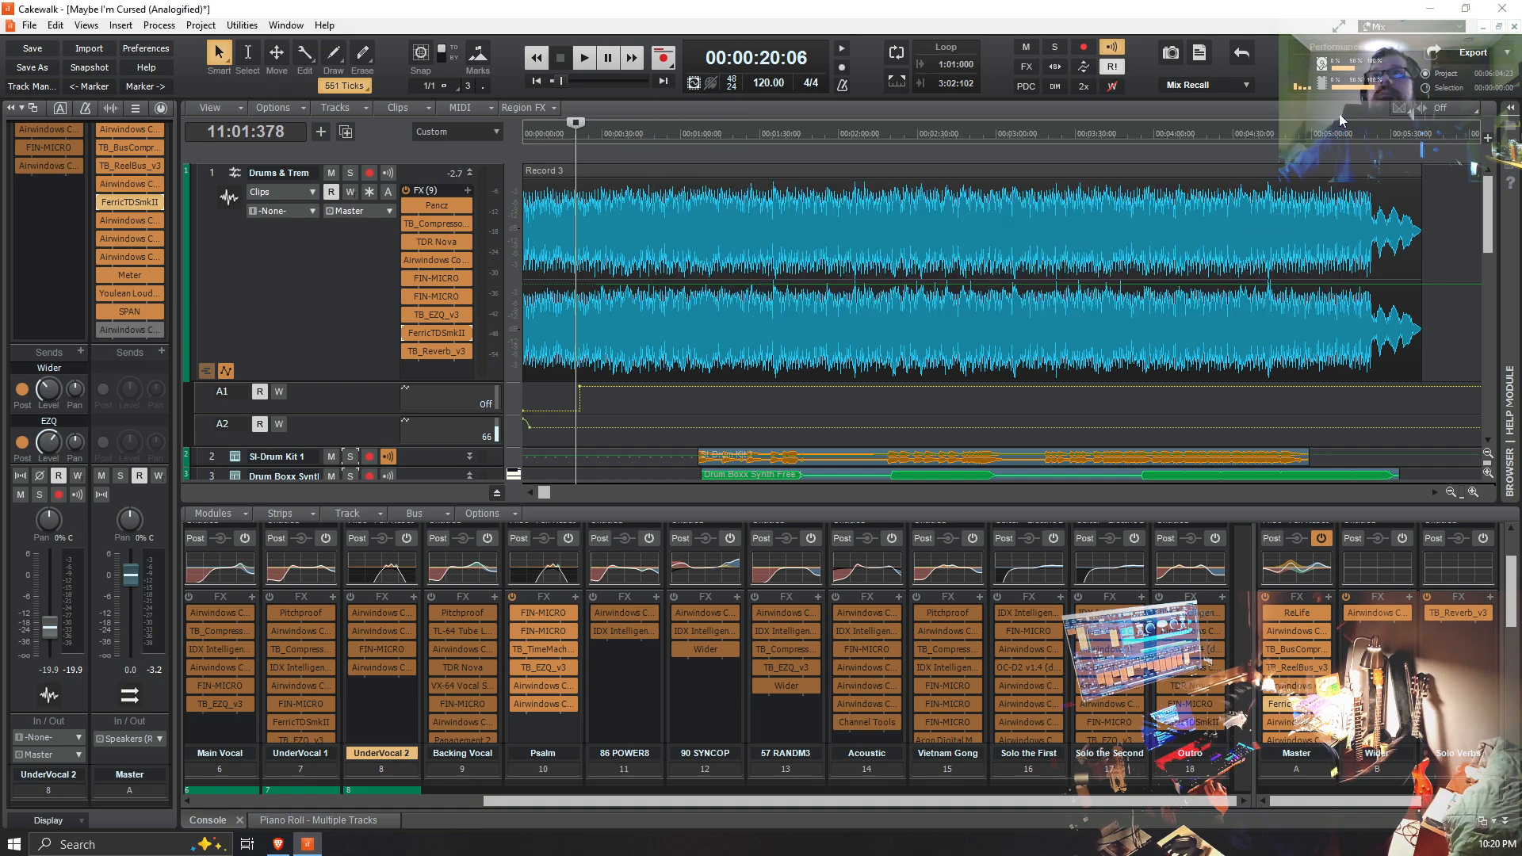
Step: Open TB_ReelBus_v3 and Meter from the Master bus, arrange their windows side by side, and return the playhead to the project start
double_click(128, 171)
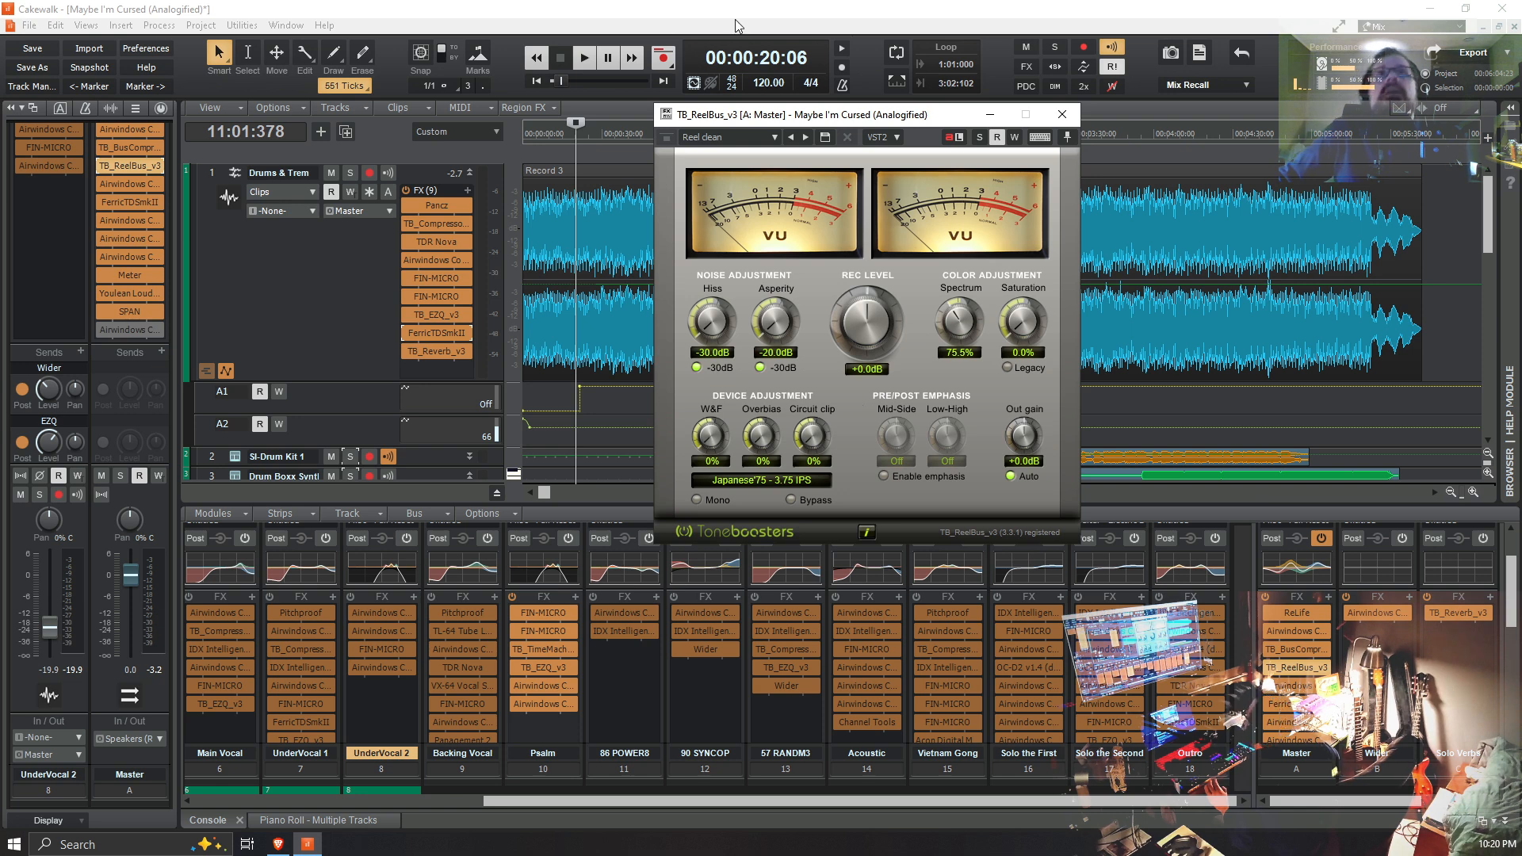
left_click_drag(896, 117, 290, 306)
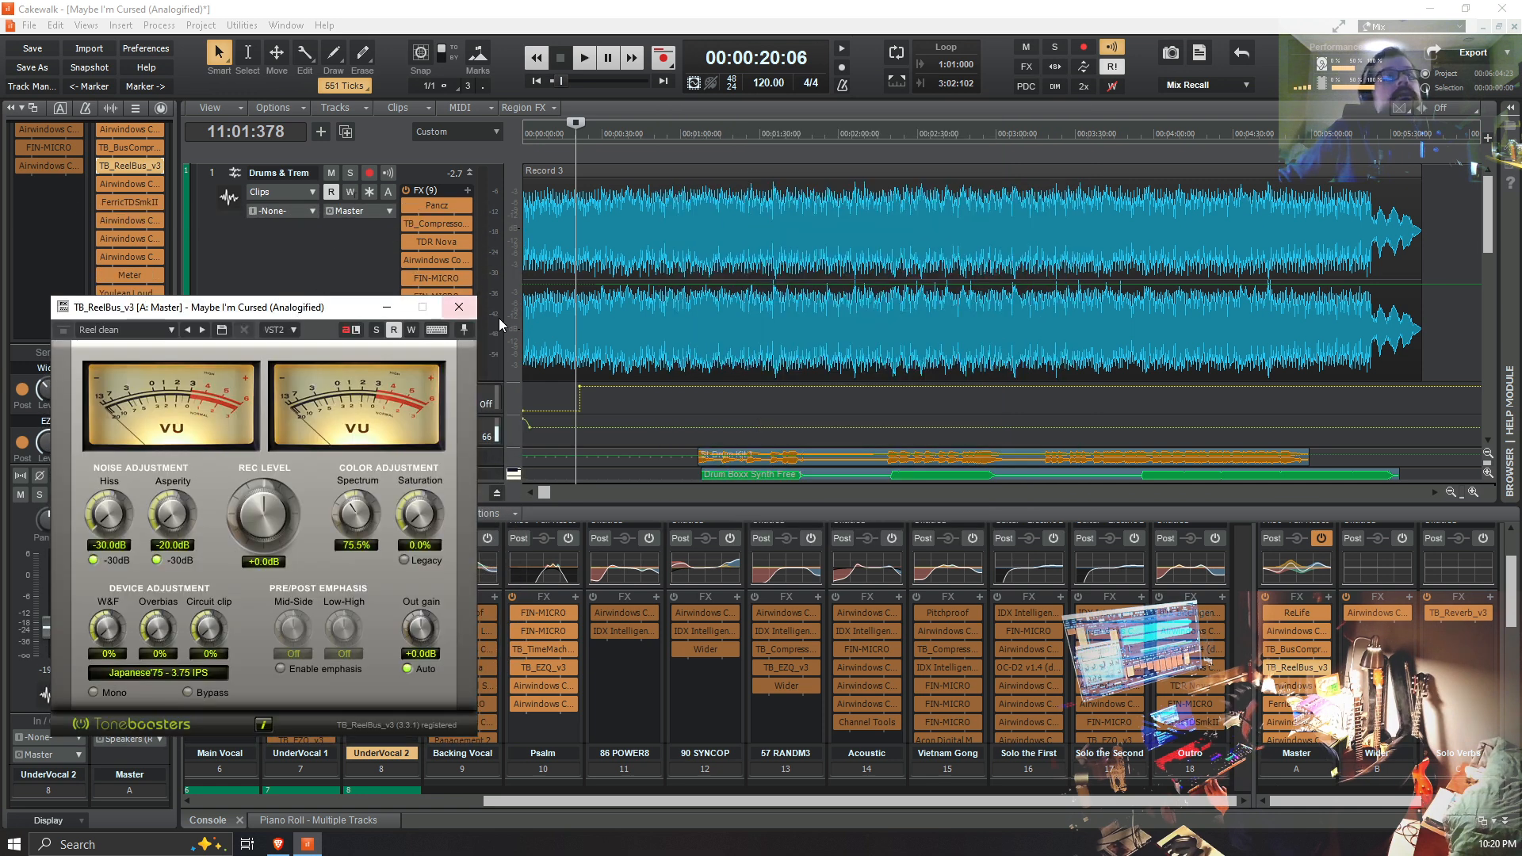
double_click(121, 275)
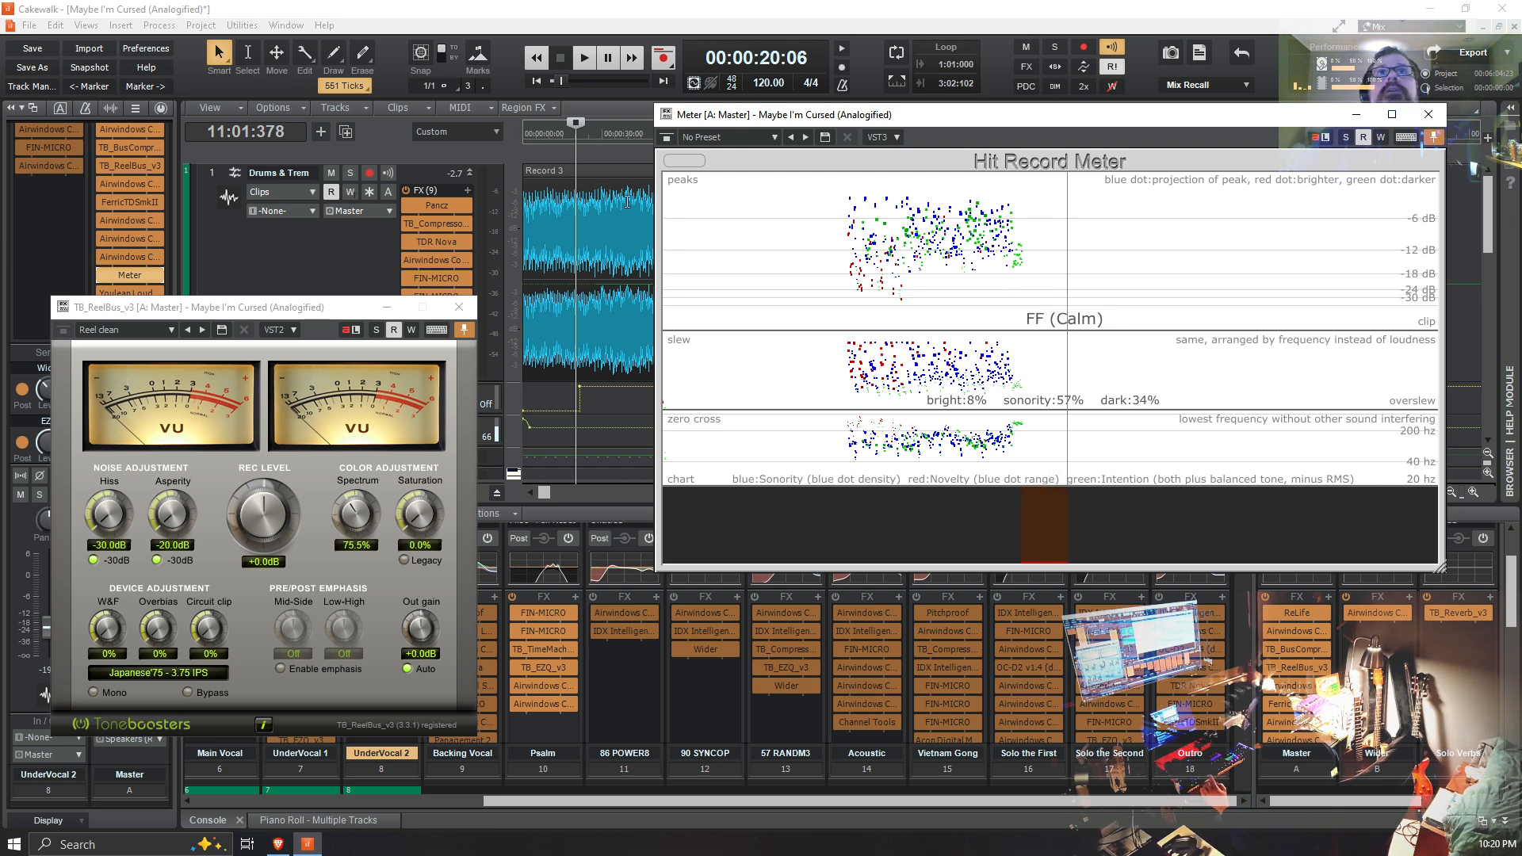
left_click_drag(280, 320, 422, 160)
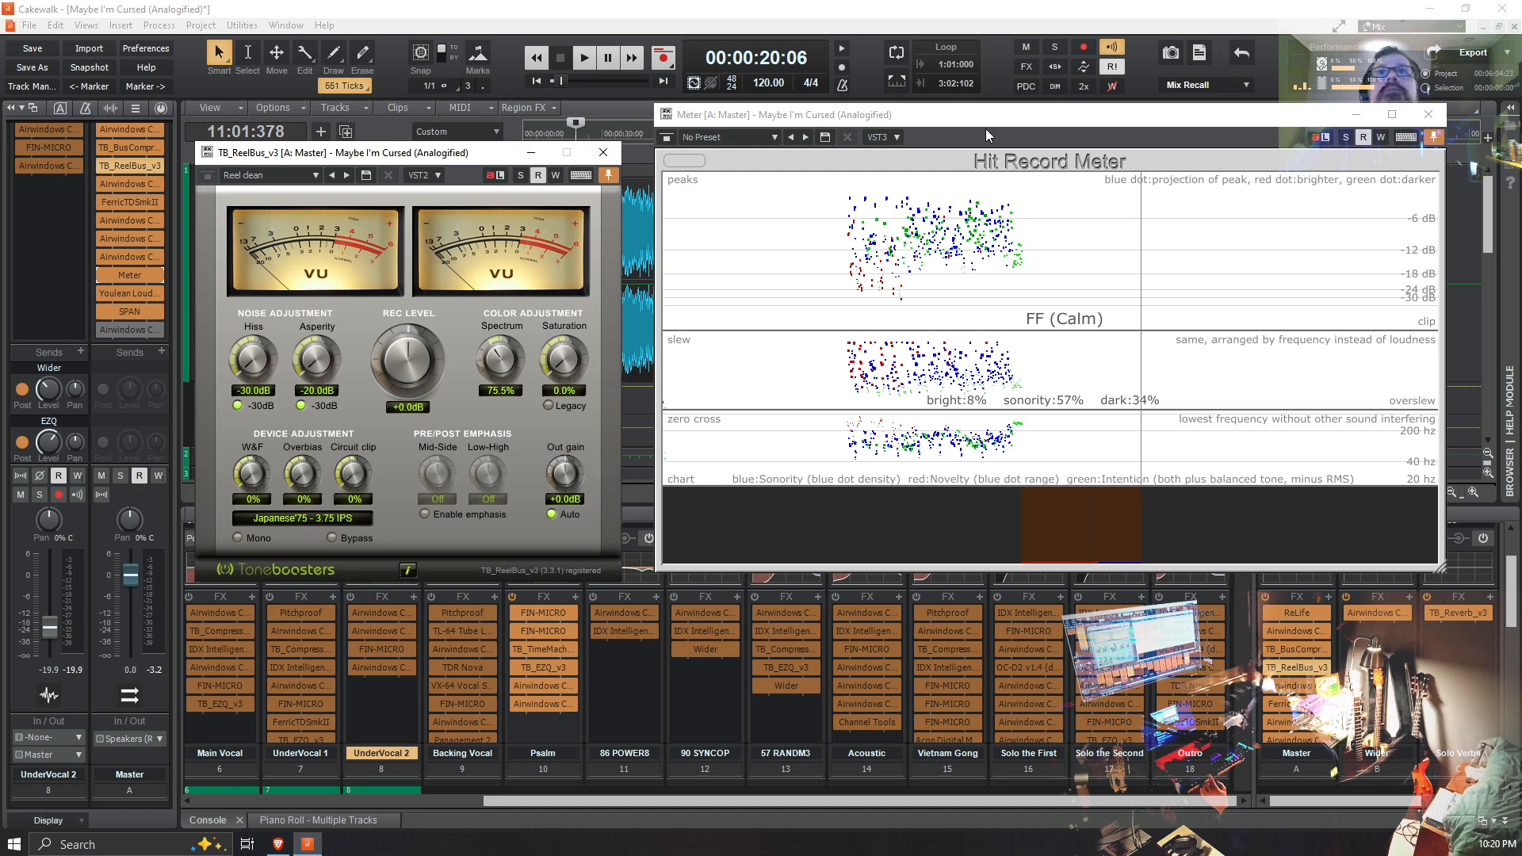
left_click_drag(985, 118, 964, 125)
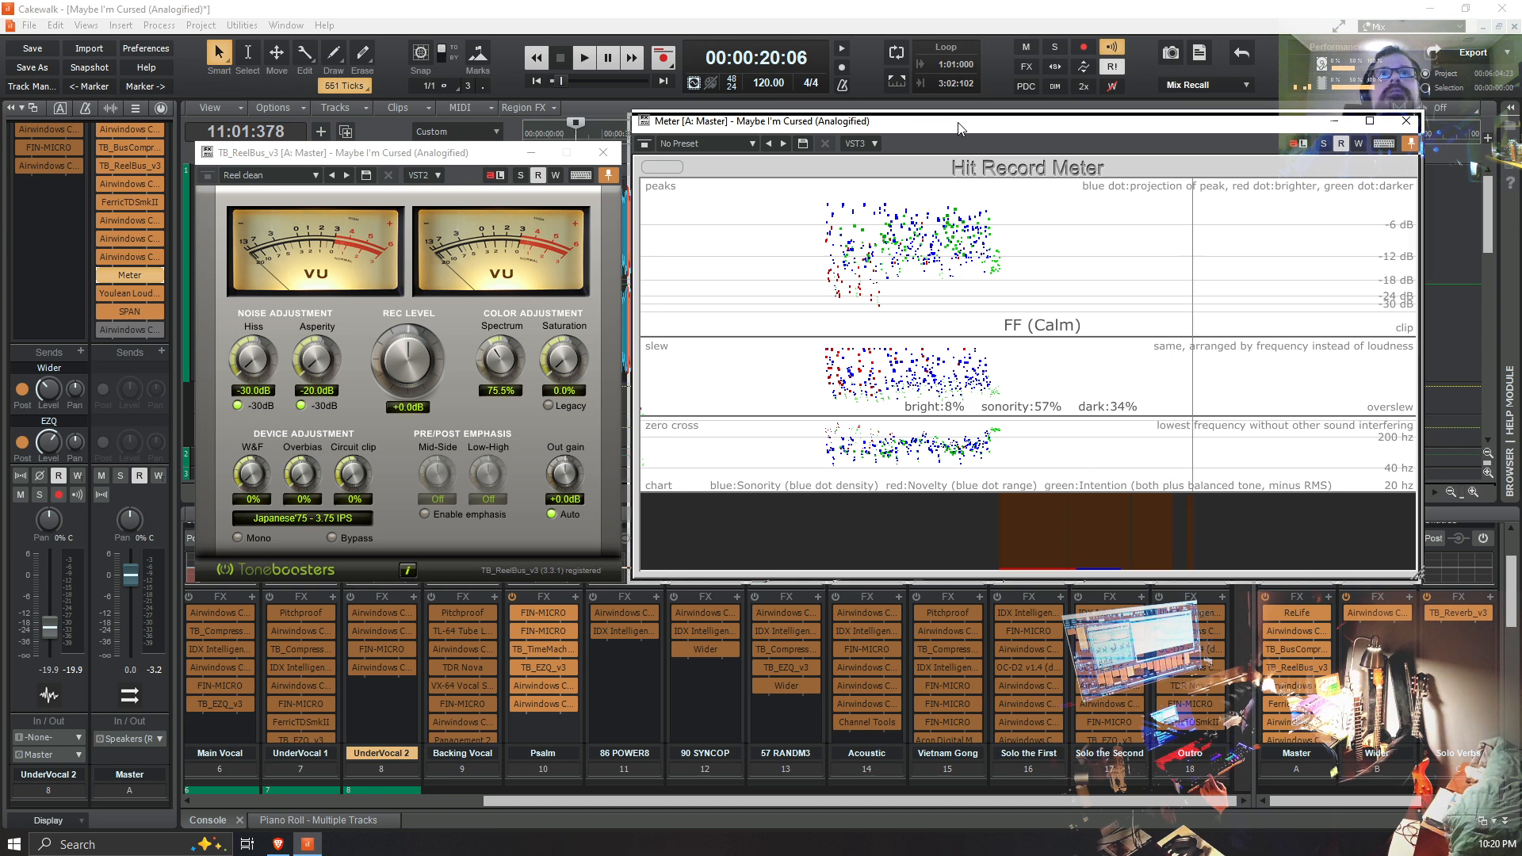
left_click_drag(960, 122, 958, 125)
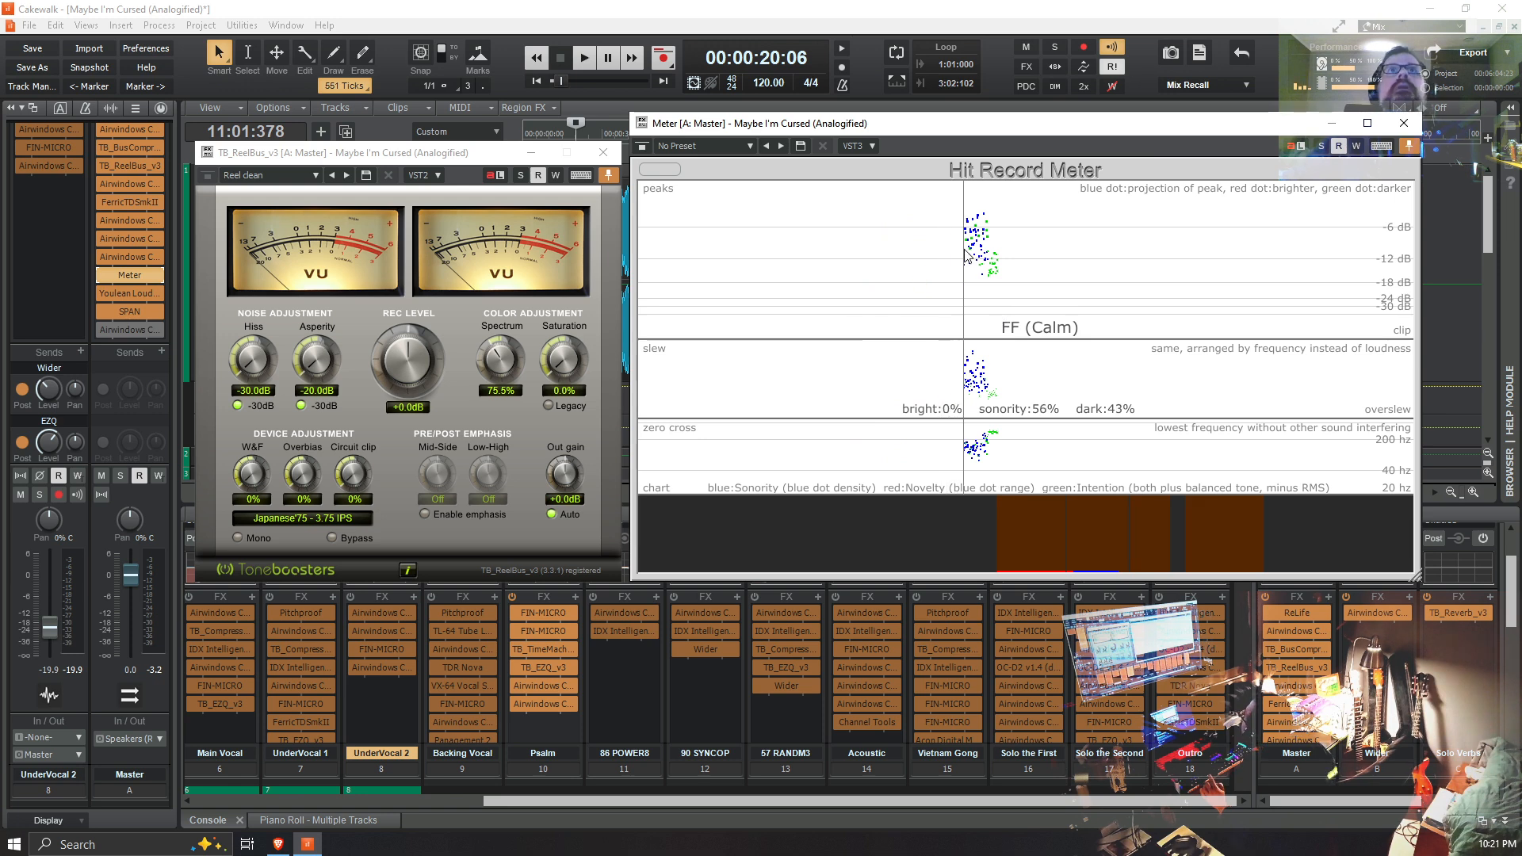
left_click(537, 81)
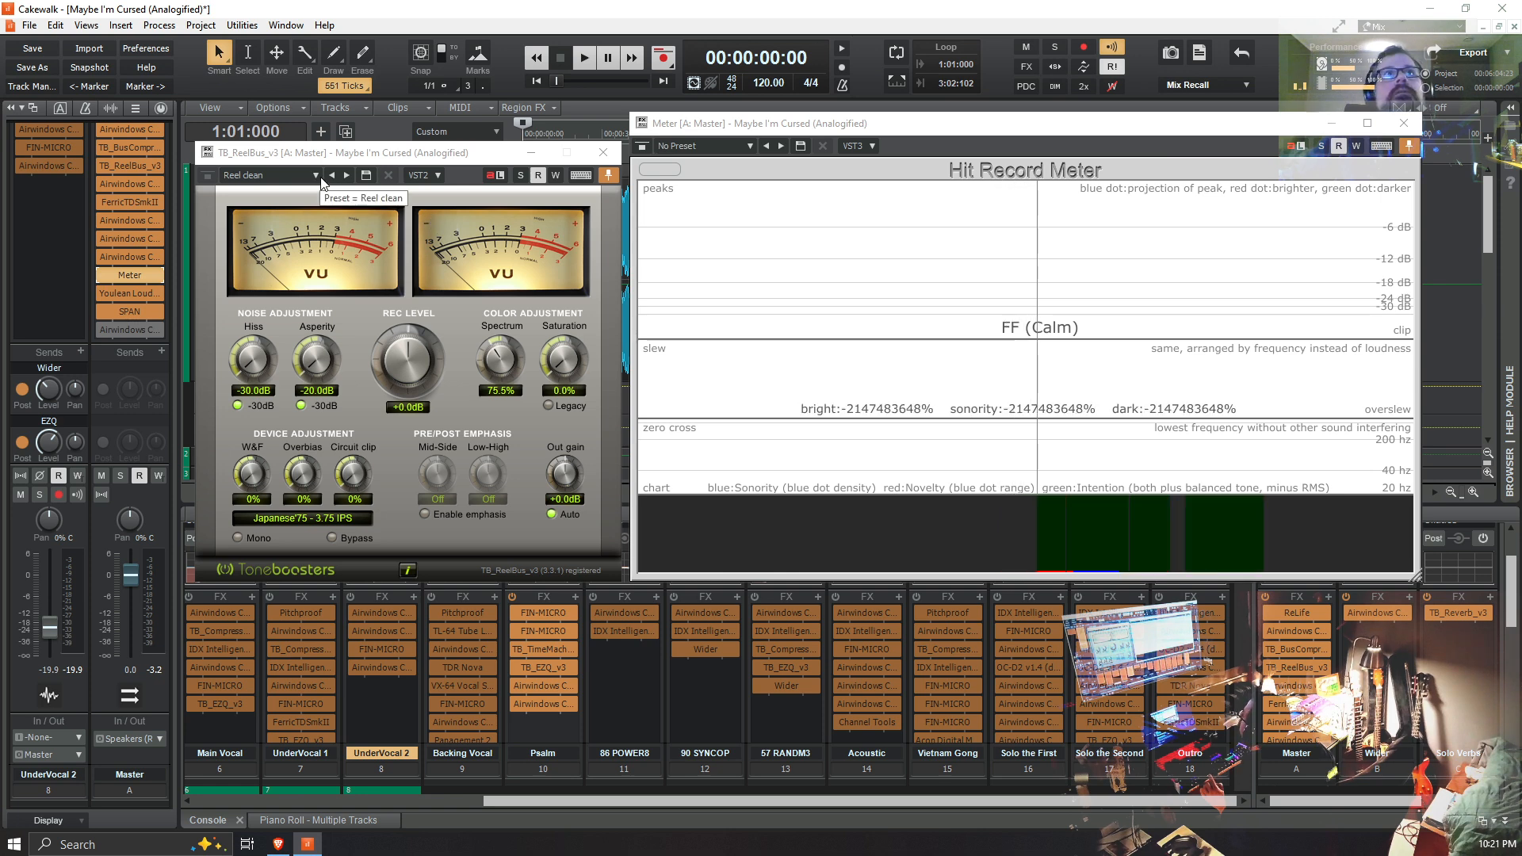
Step: Look through the presets and the tape machine types offered in TB_ReelBus_v3, keeping Reel clean and Japanese'75 - 3.75 IPS
left_click(316, 175)
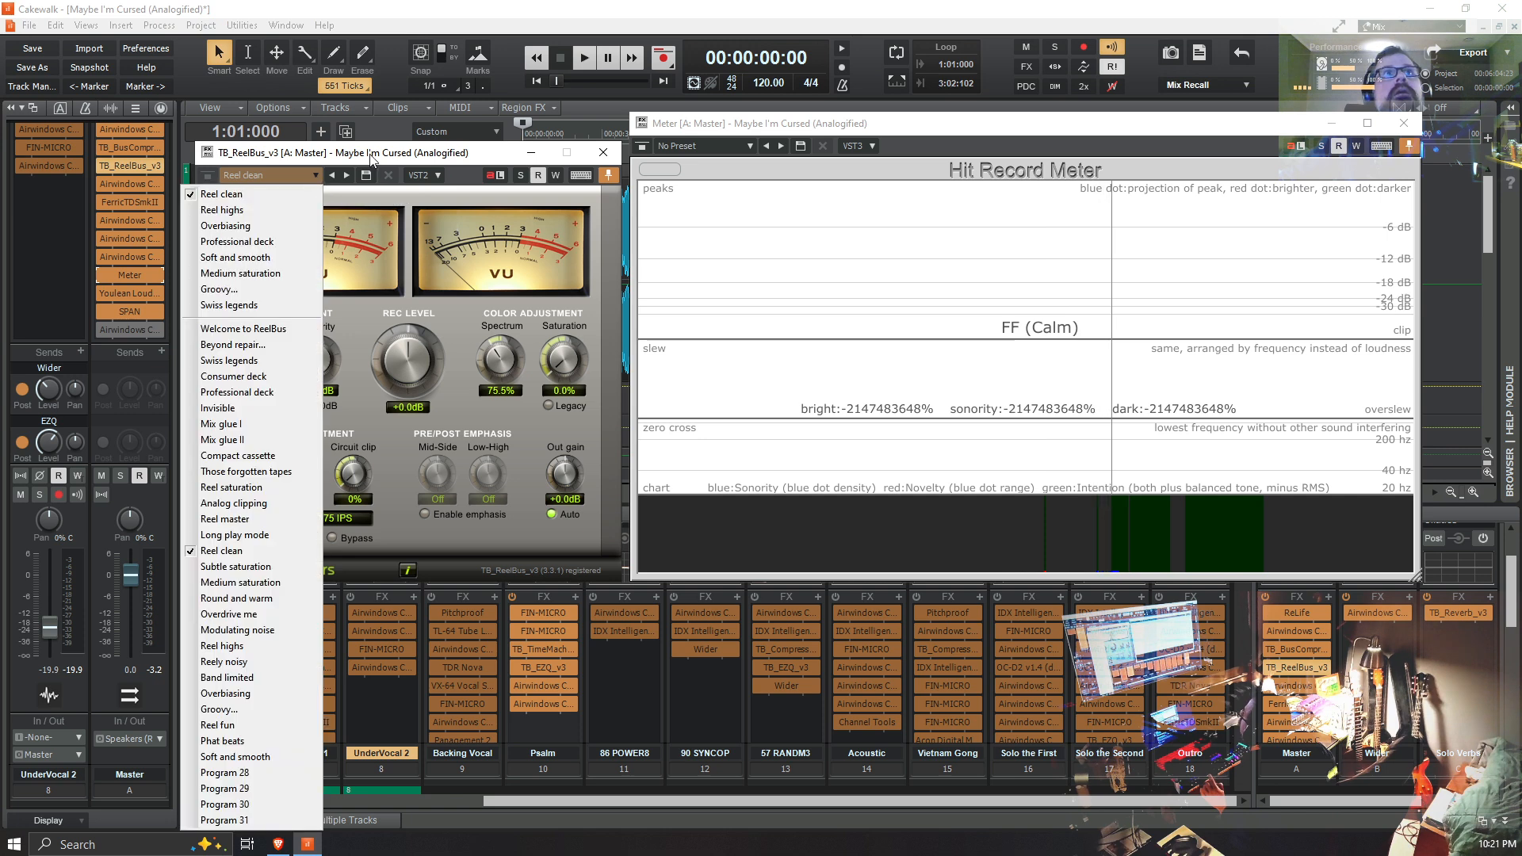
left_click(388, 303)
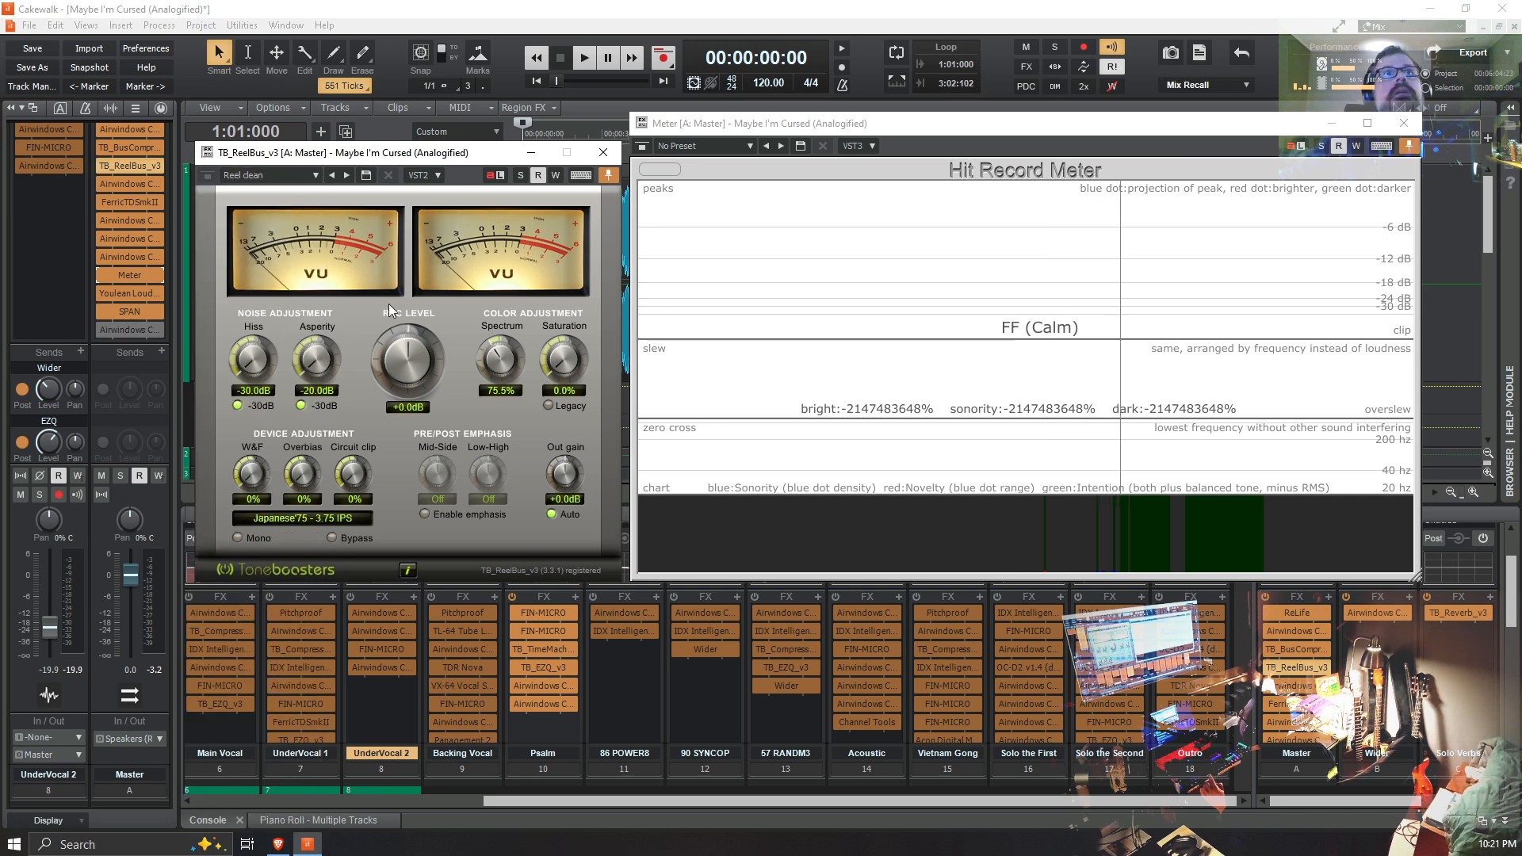
left_click(306, 520)
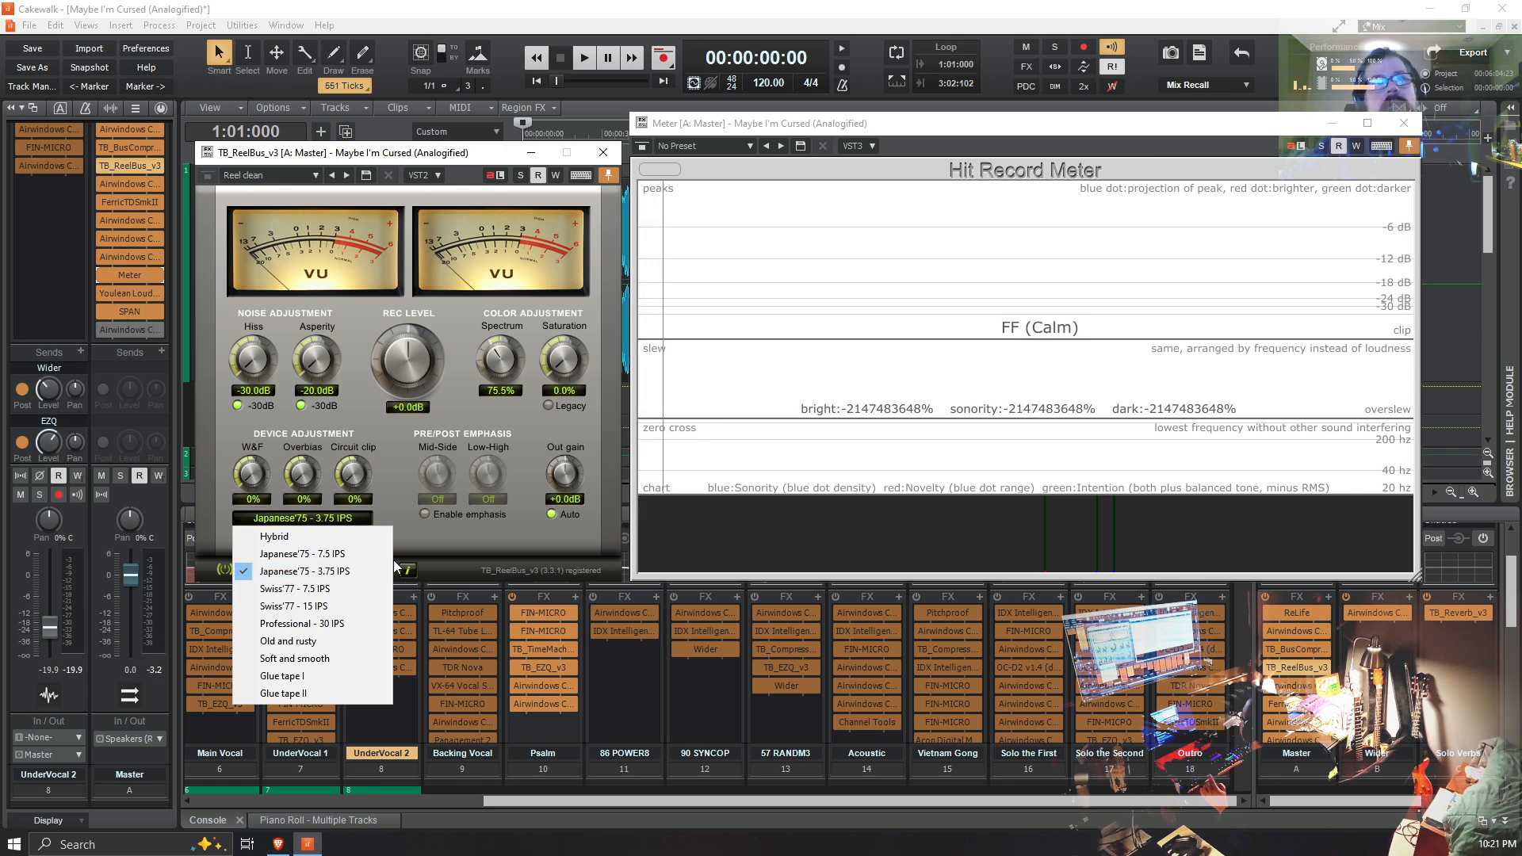
left_click(452, 541)
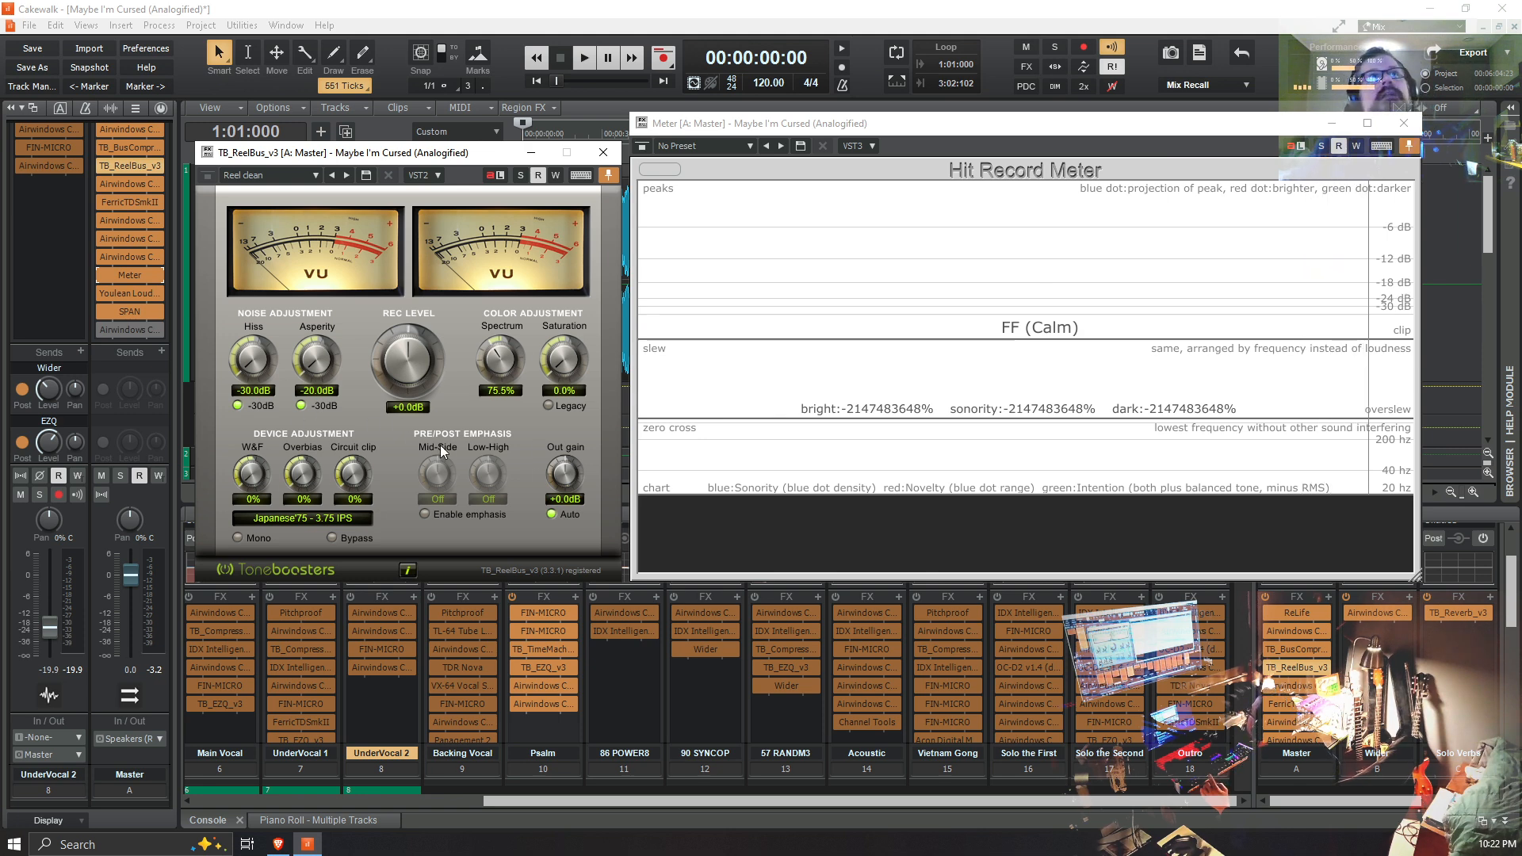
left_click(311, 522)
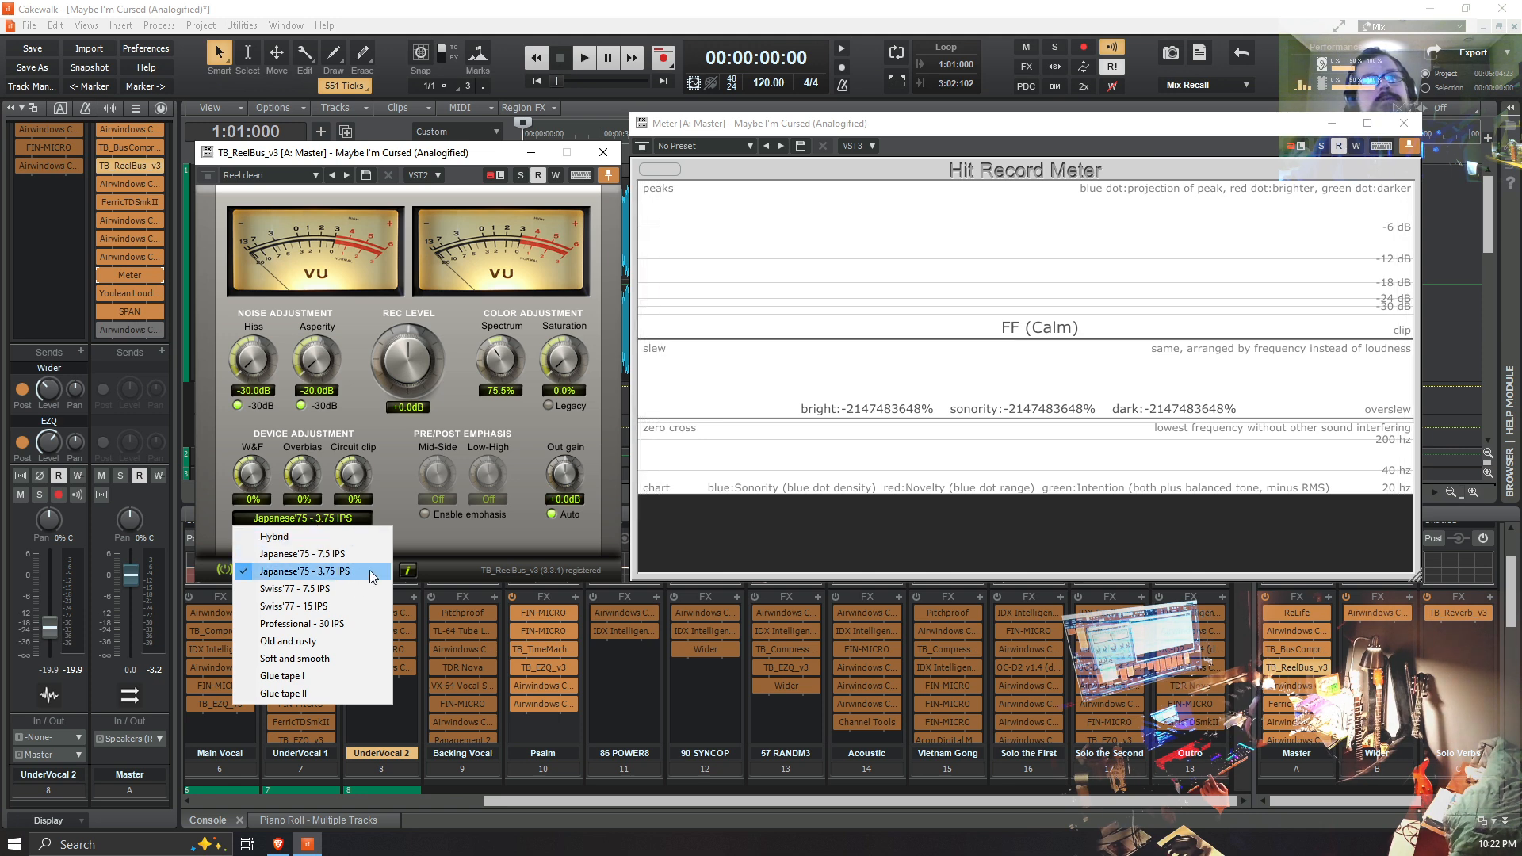
left_click(392, 465)
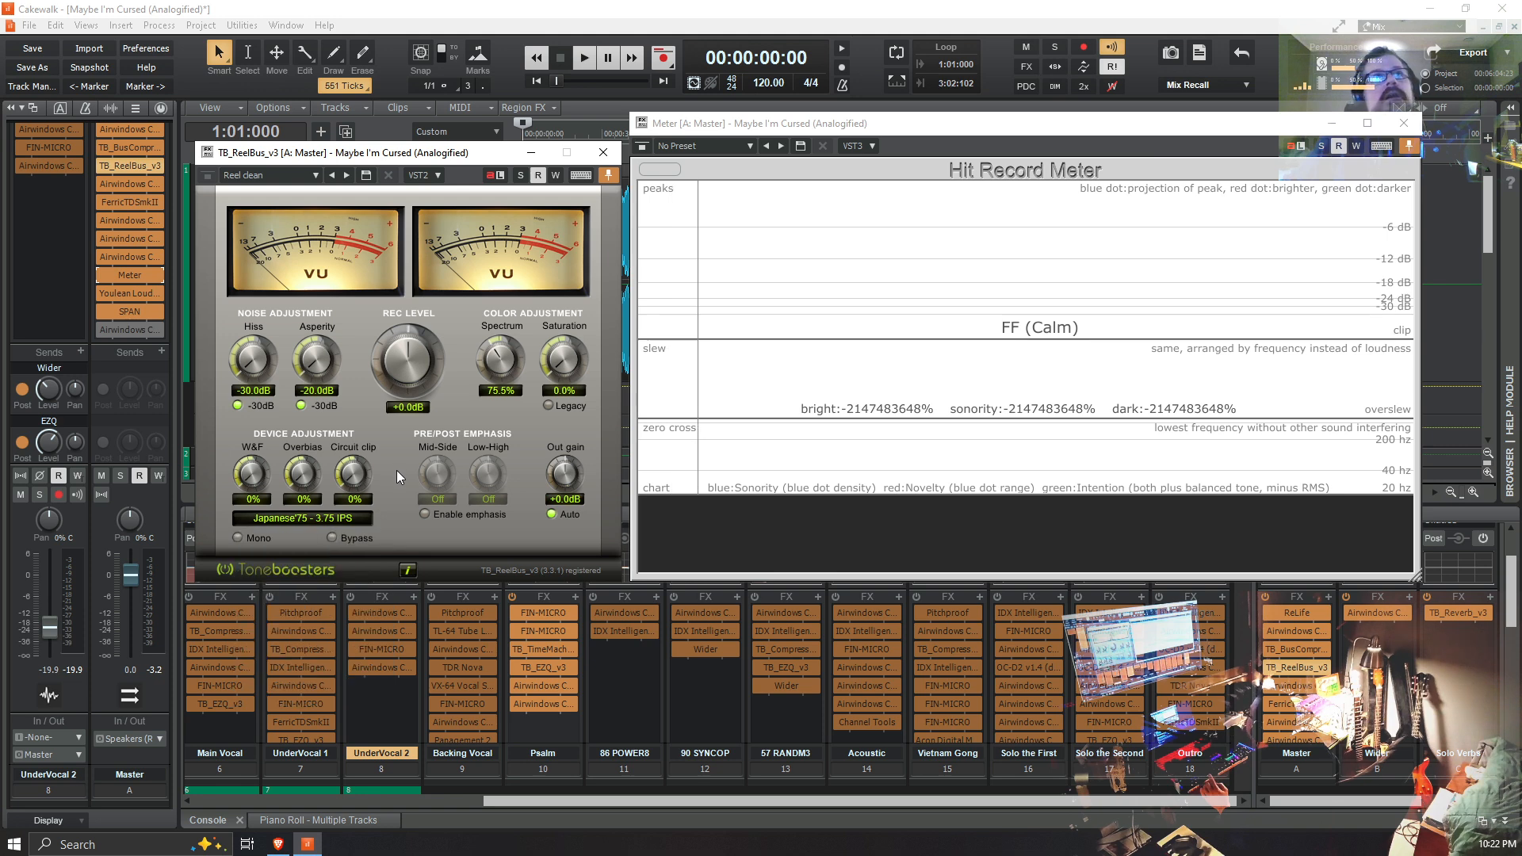
Step: Review the TB_ReelBus_v3 preset list again and choose the Reel clean preset
left_click(316, 176)
left_click(316, 176)
left_click(317, 176)
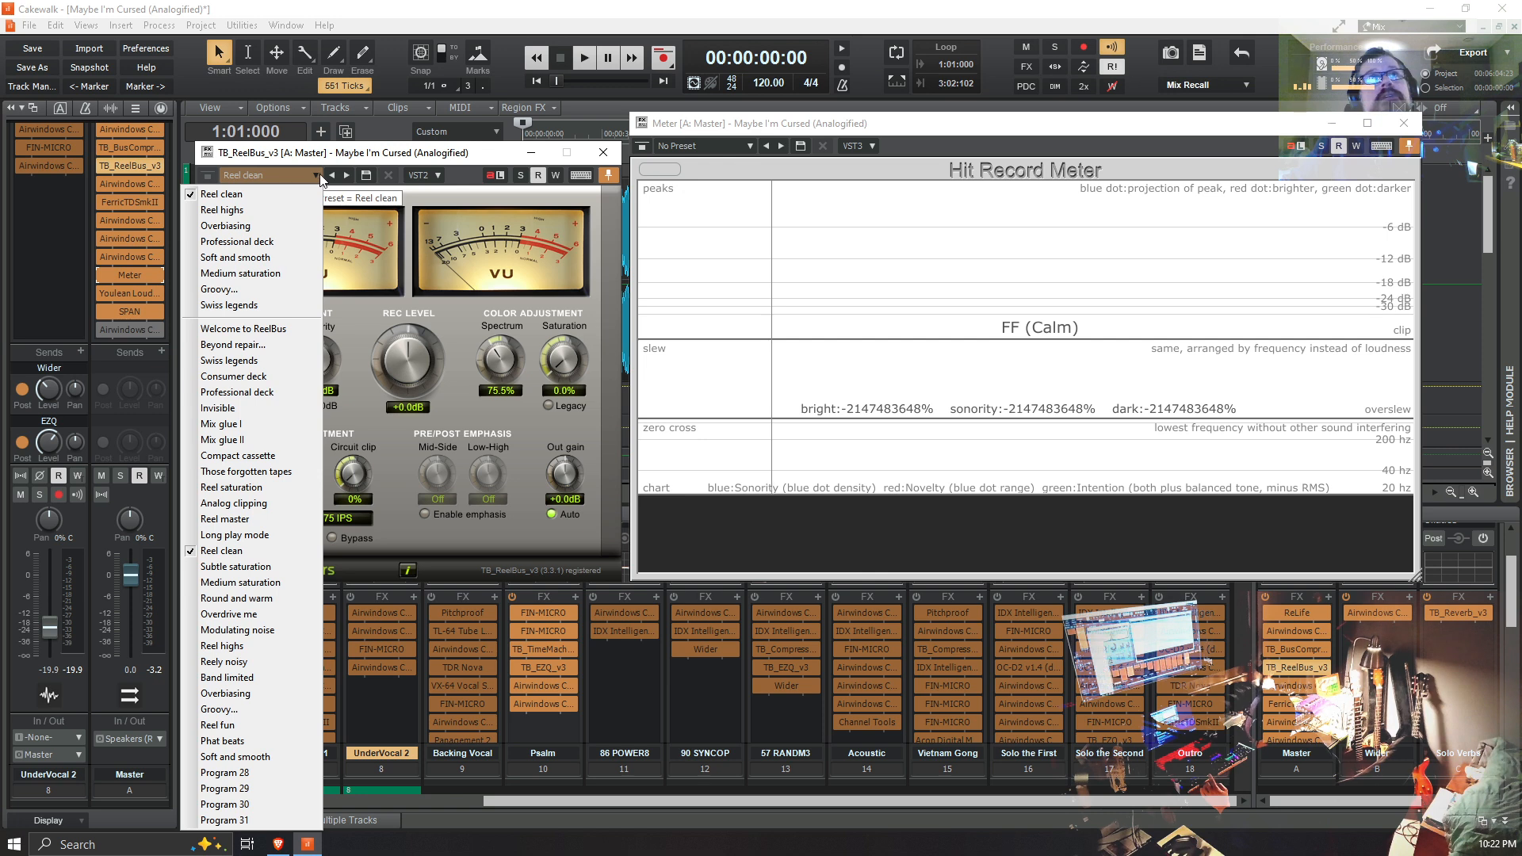
left_click(478, 158)
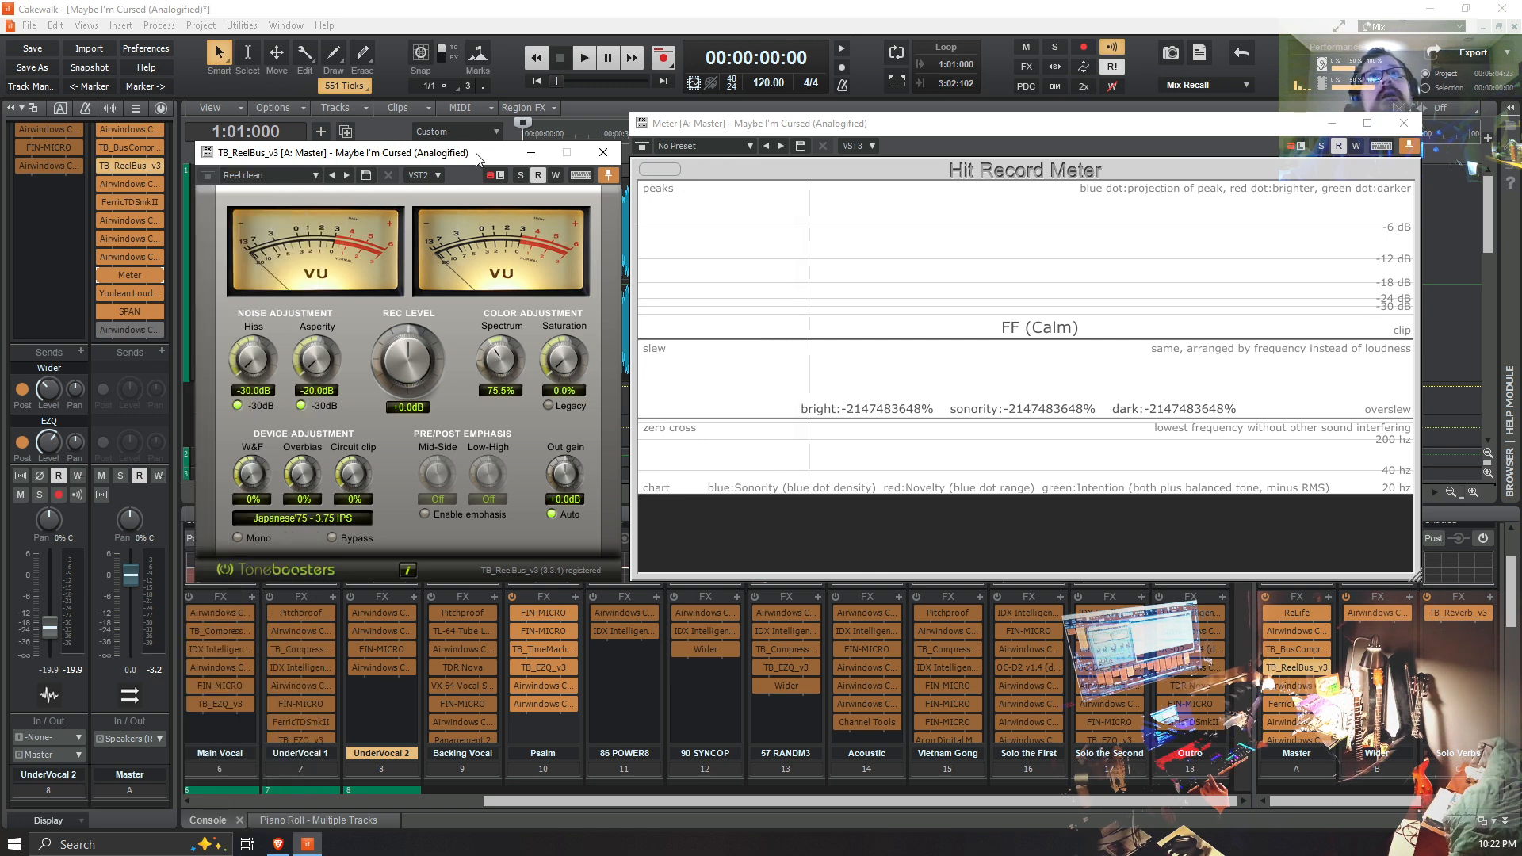
left_click(319, 176)
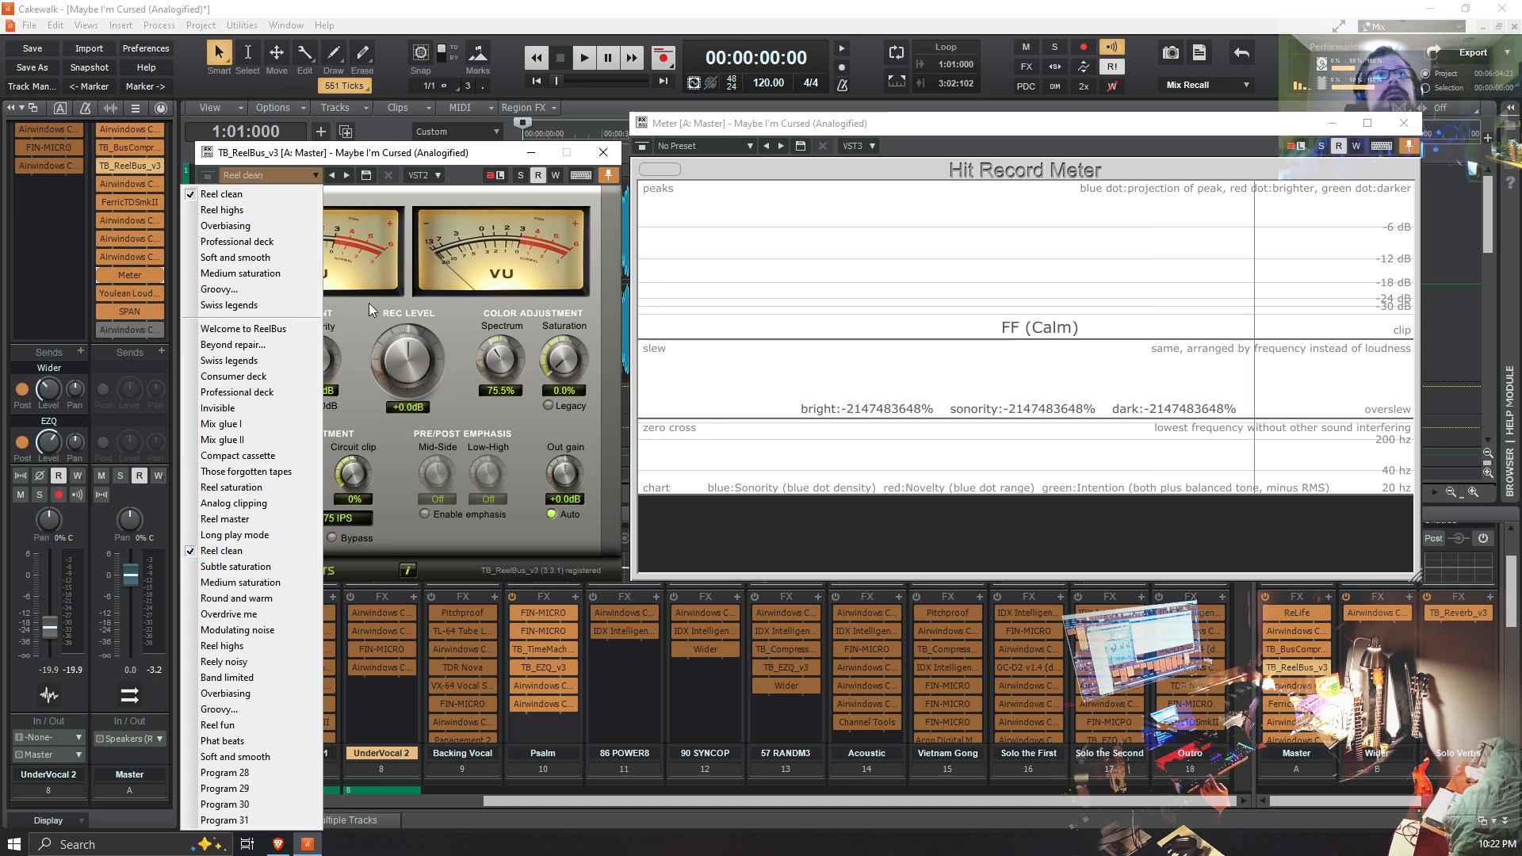
left_click(248, 552)
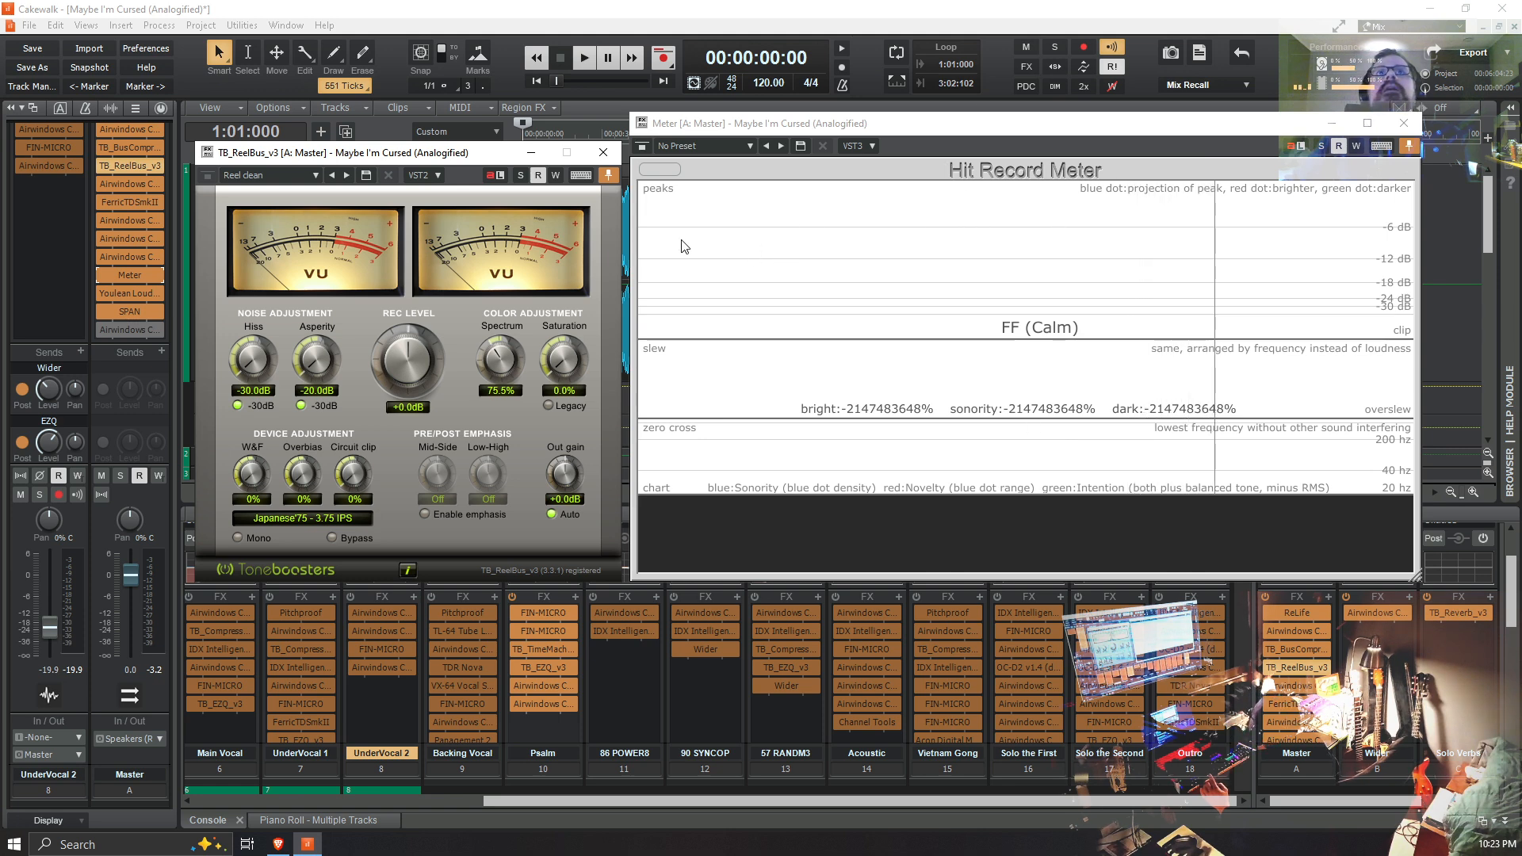
Step: Play the mix briefly from the project start with TB_ReelBus_v3 and Meter in view, and stop playback
left_click(536, 81)
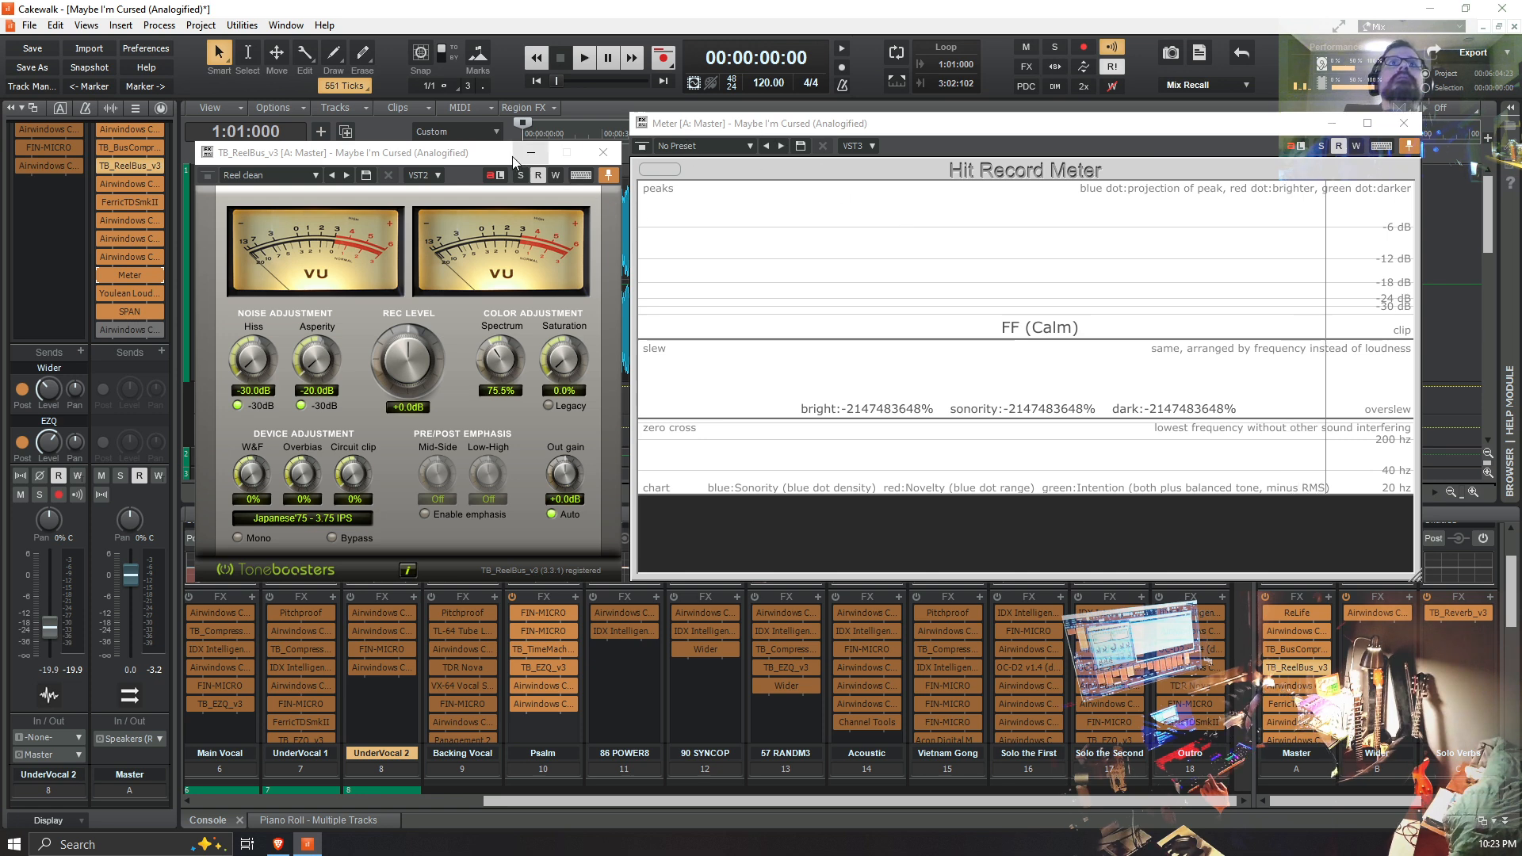
left_click(592, 56)
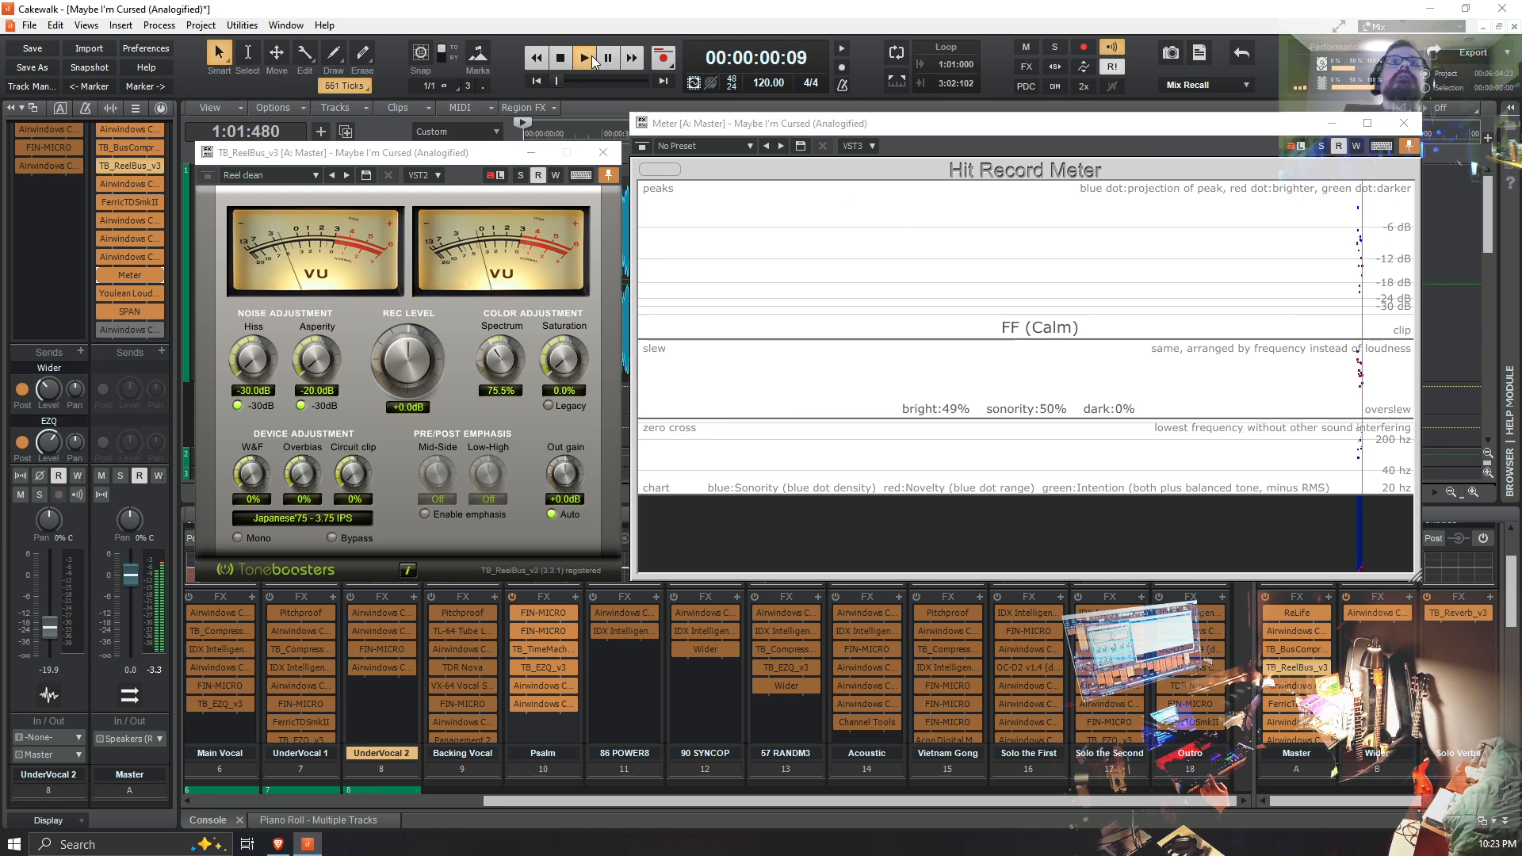
left_click(592, 57)
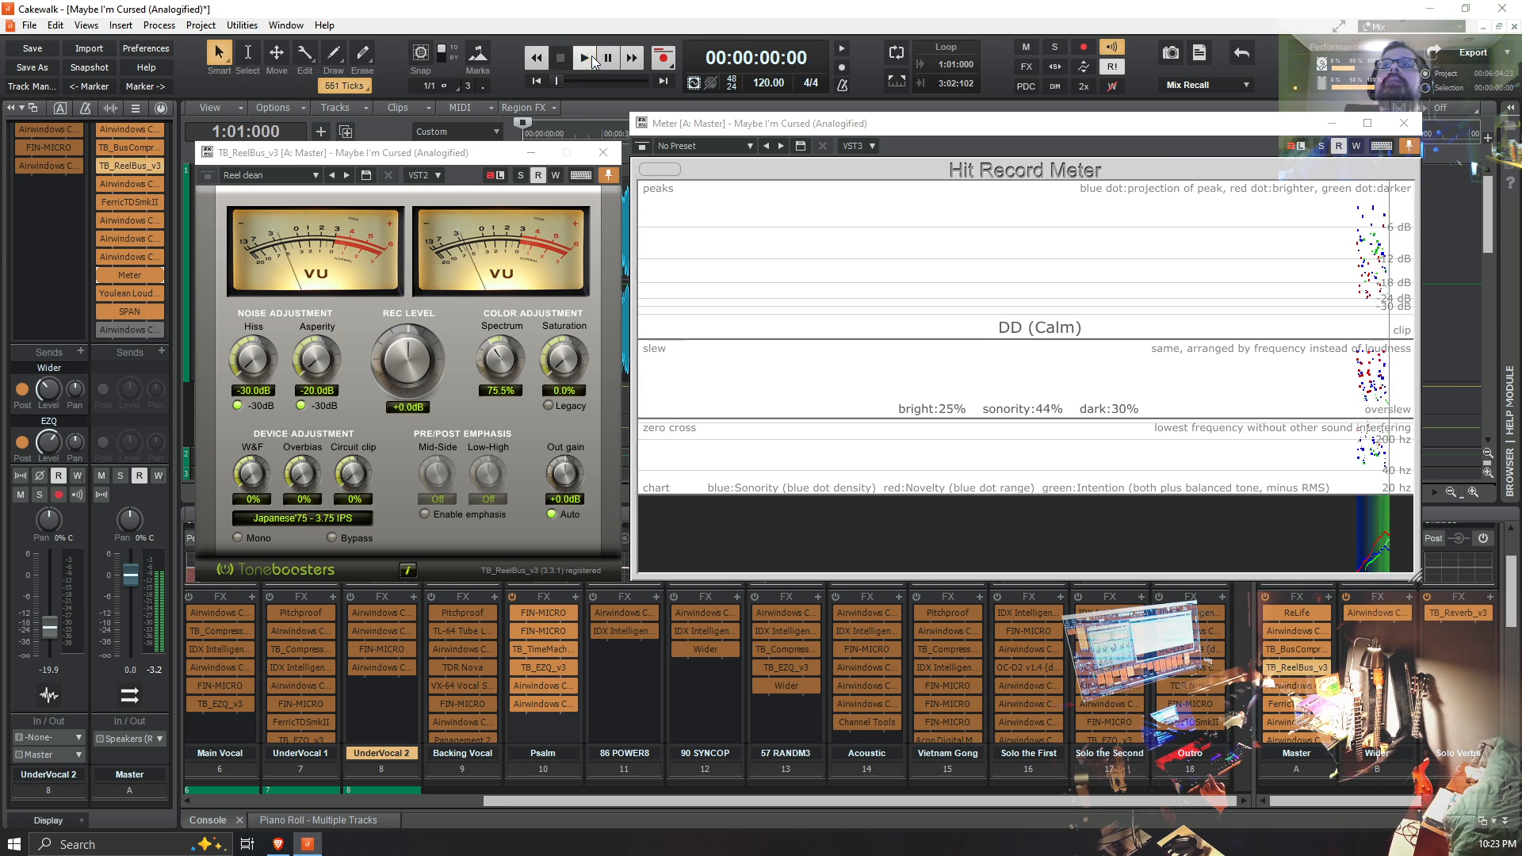
Step: Clear the Hit Record Meter's graph and play the mix again from the project start
left_click(652, 176)
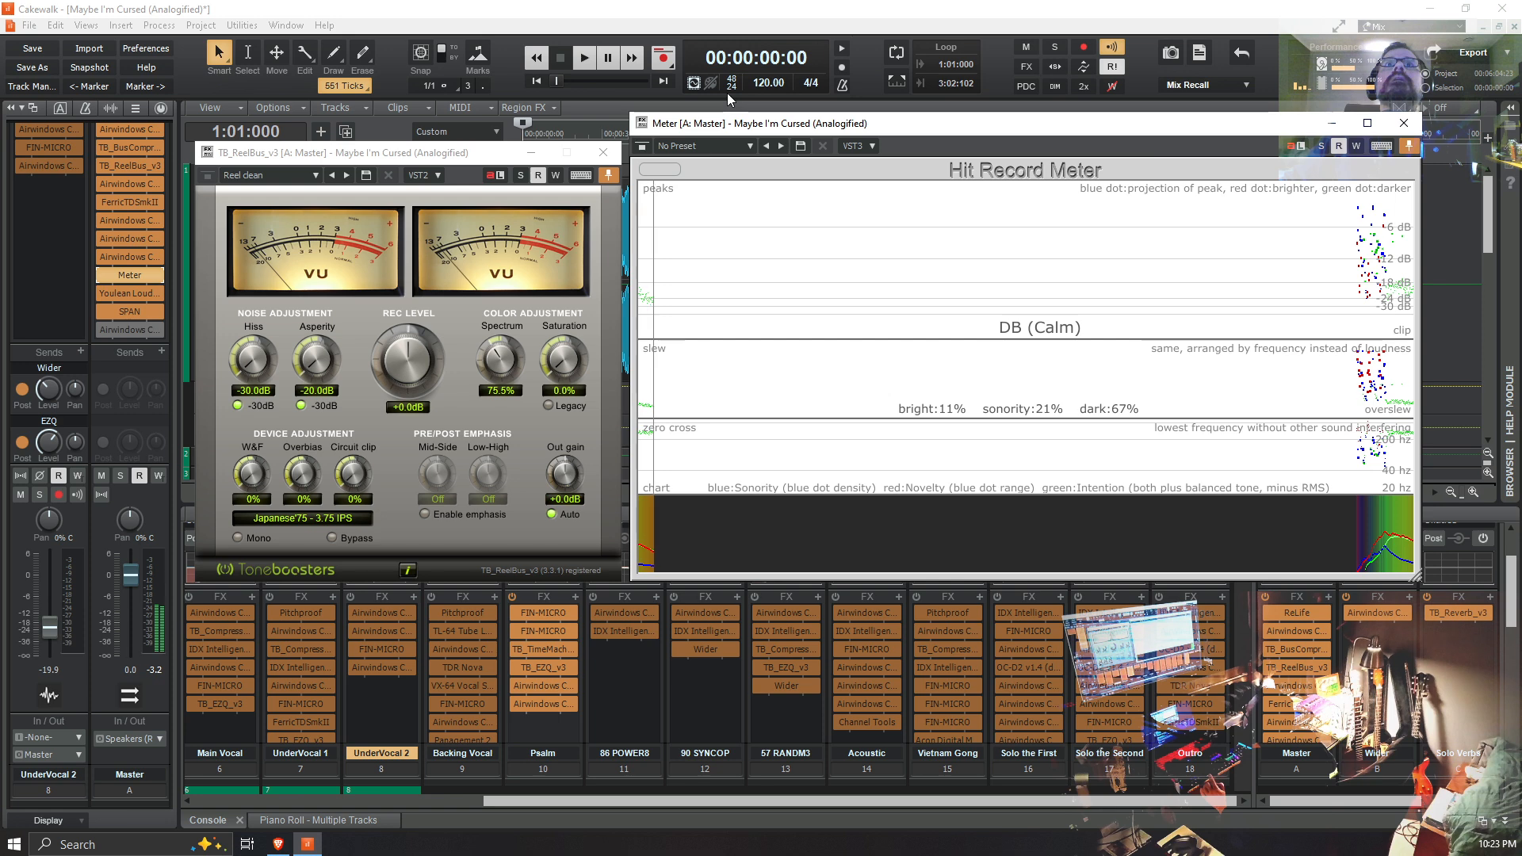
left_click(660, 169)
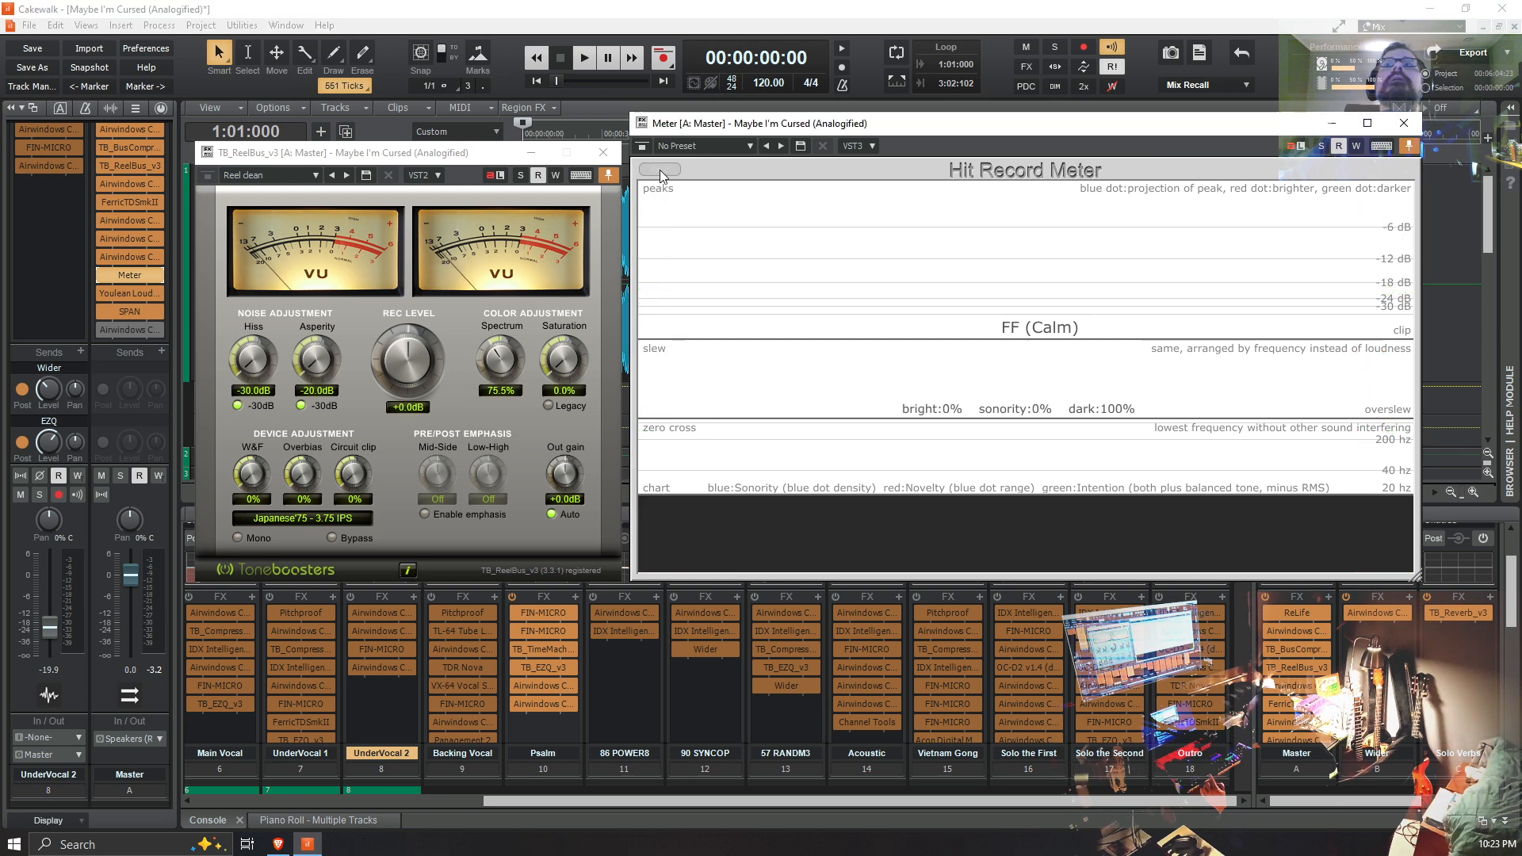
left_click(694, 83)
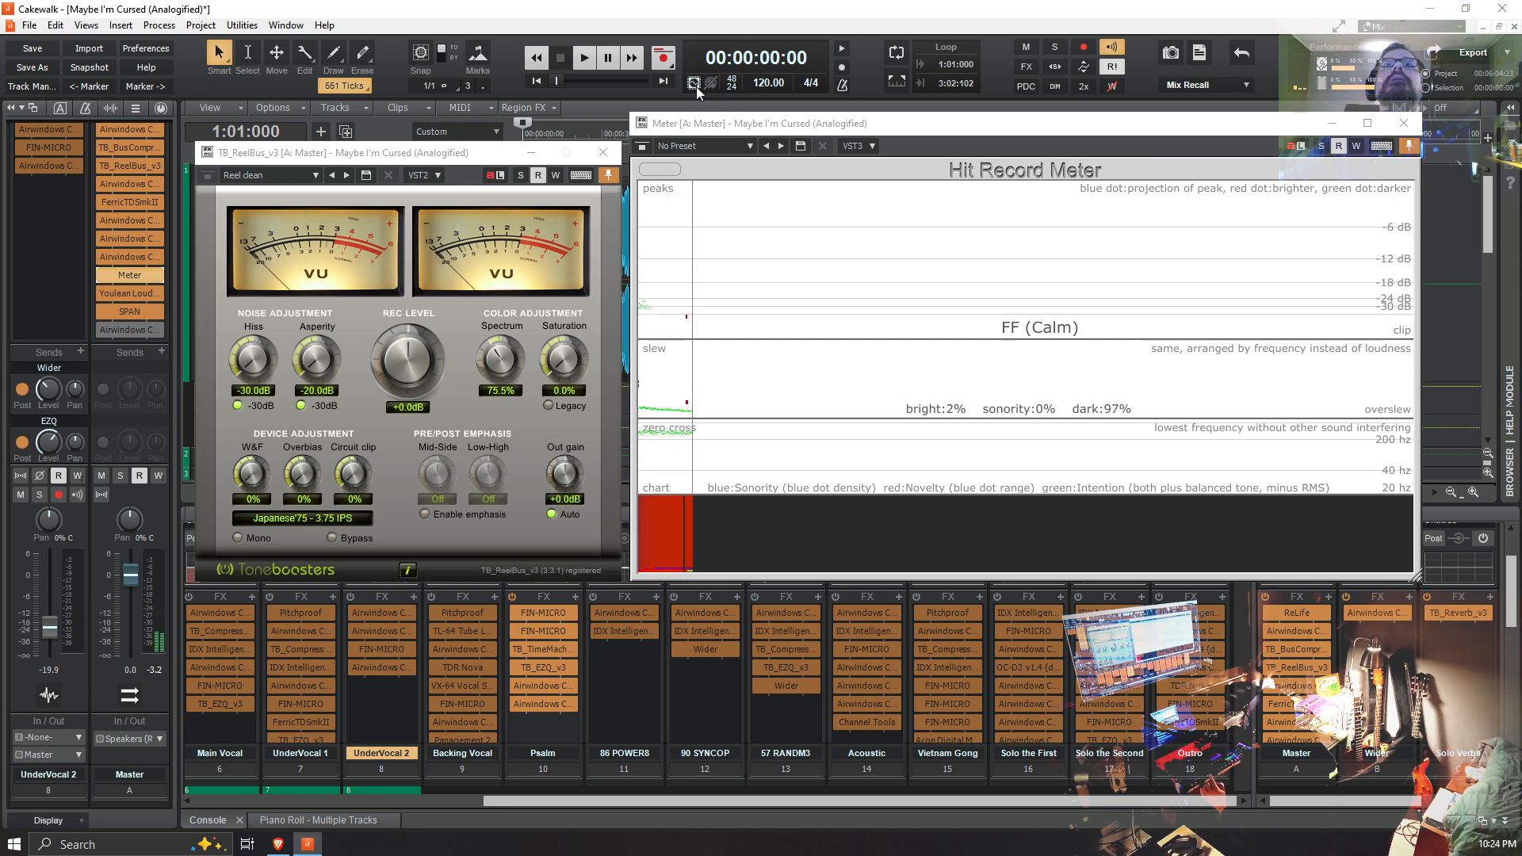
left_click(584, 61)
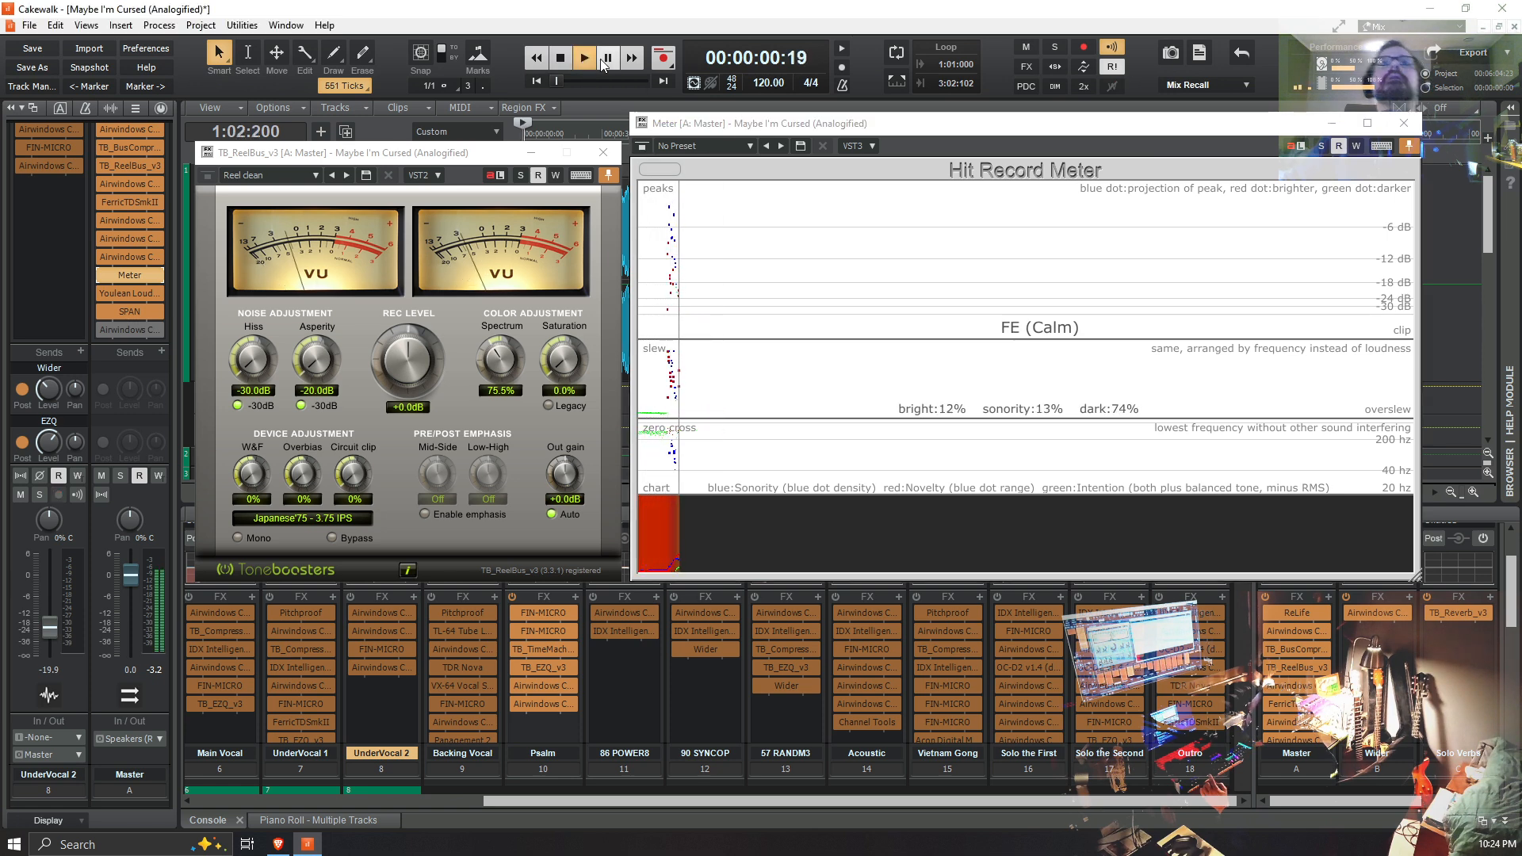
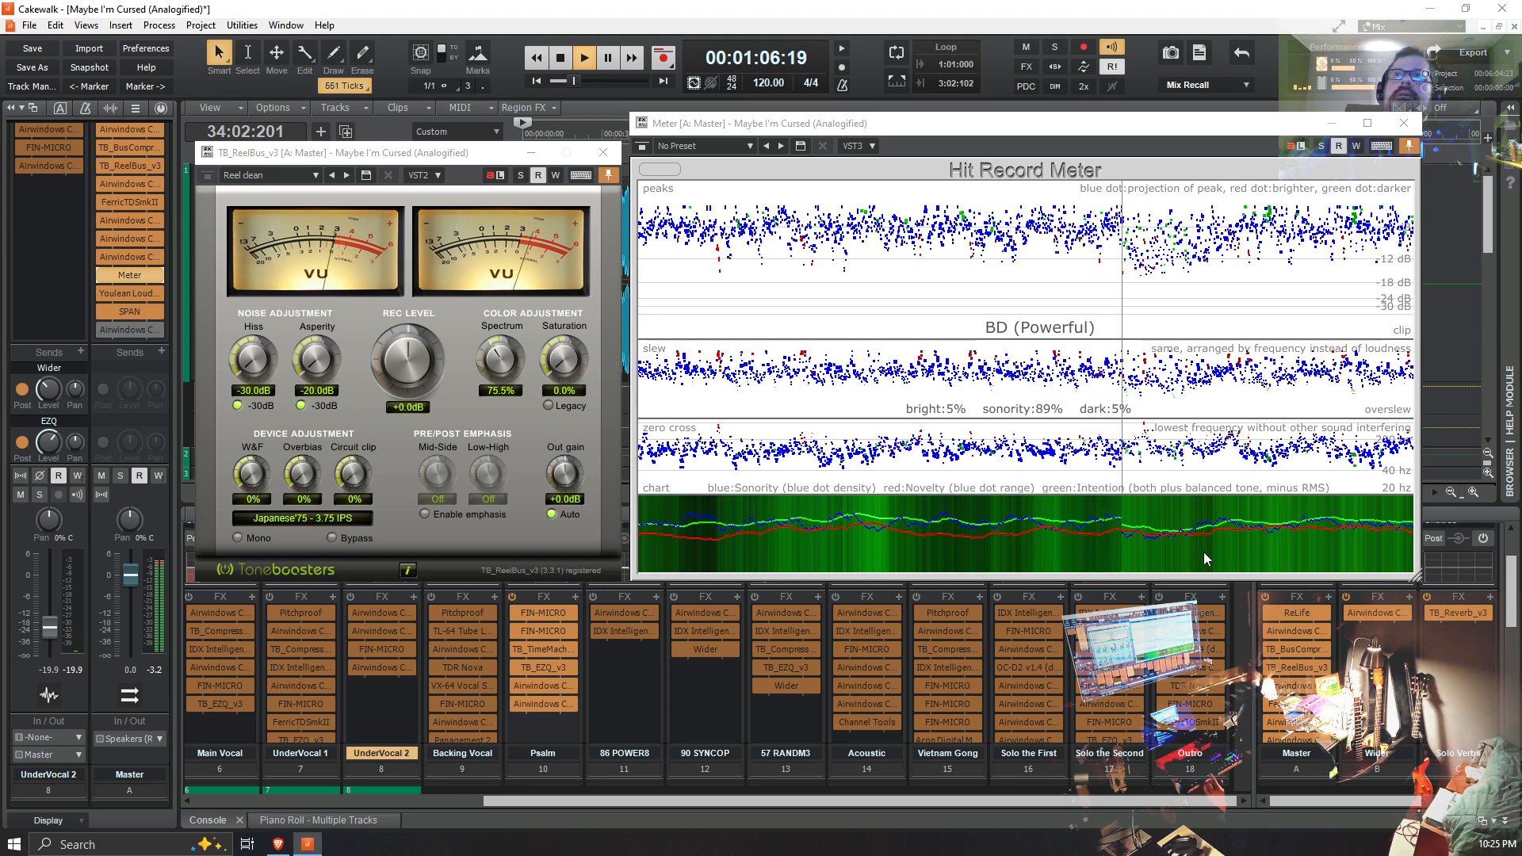
Step: Load the Medium saturation preset in TB_ReelBus_v3 and replay the mix from the project start with the Hit Record Meter's graph cleared
key("space")
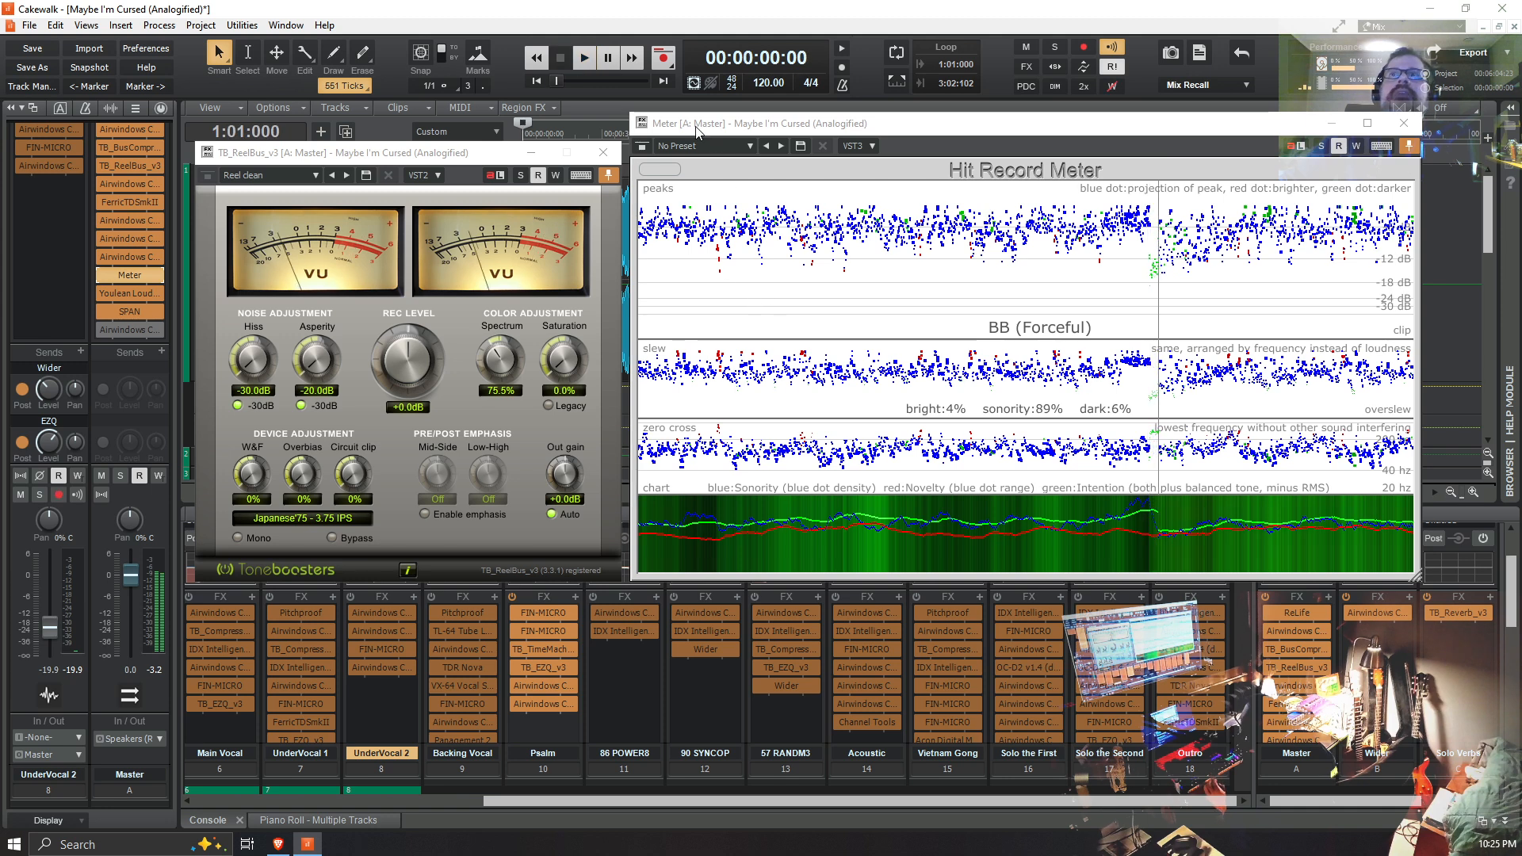
left_click(662, 170)
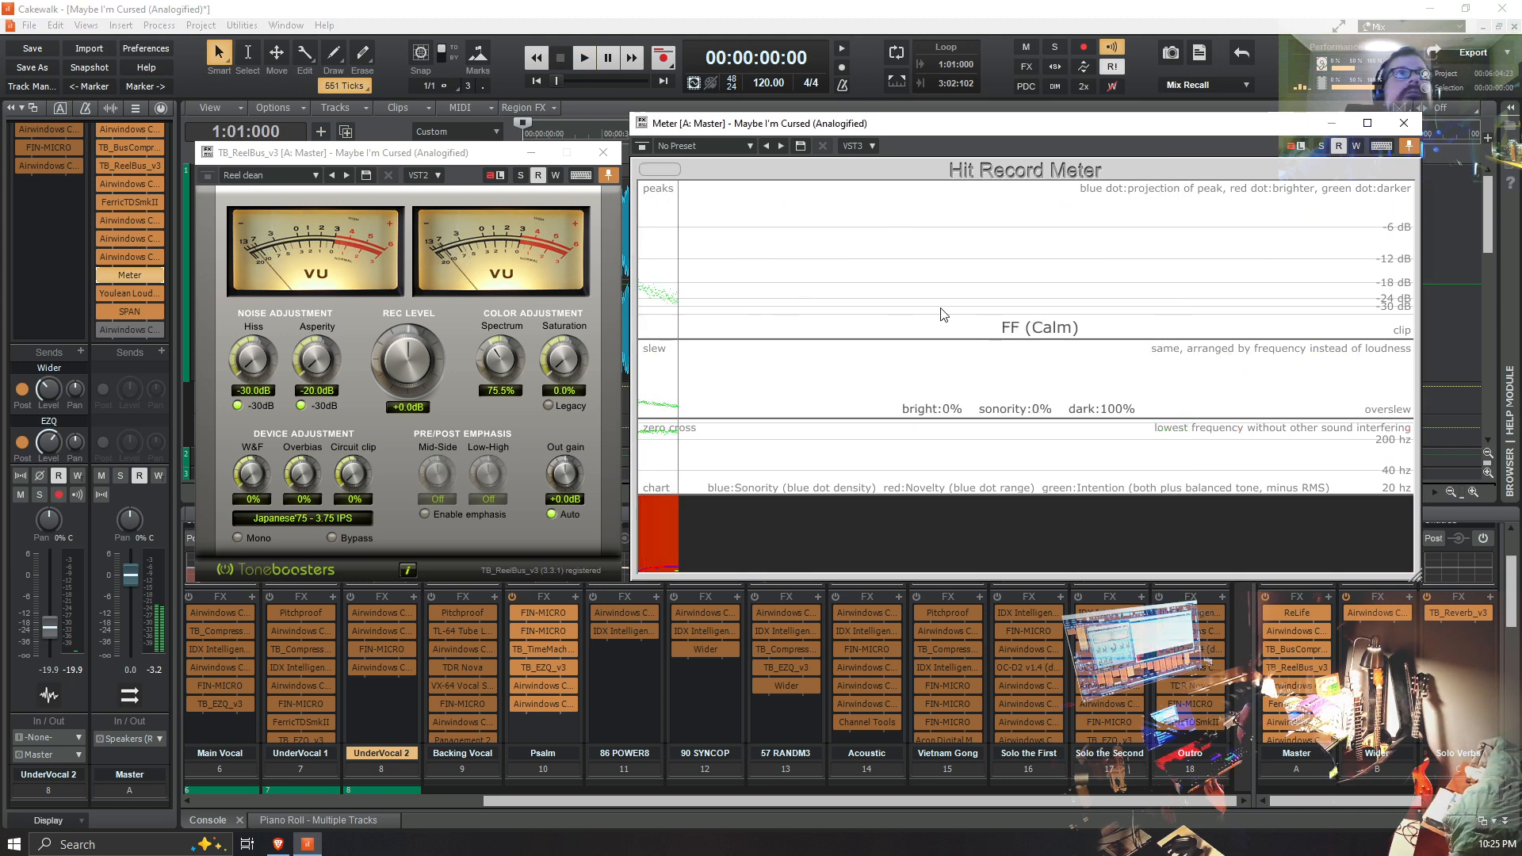
left_click(314, 178)
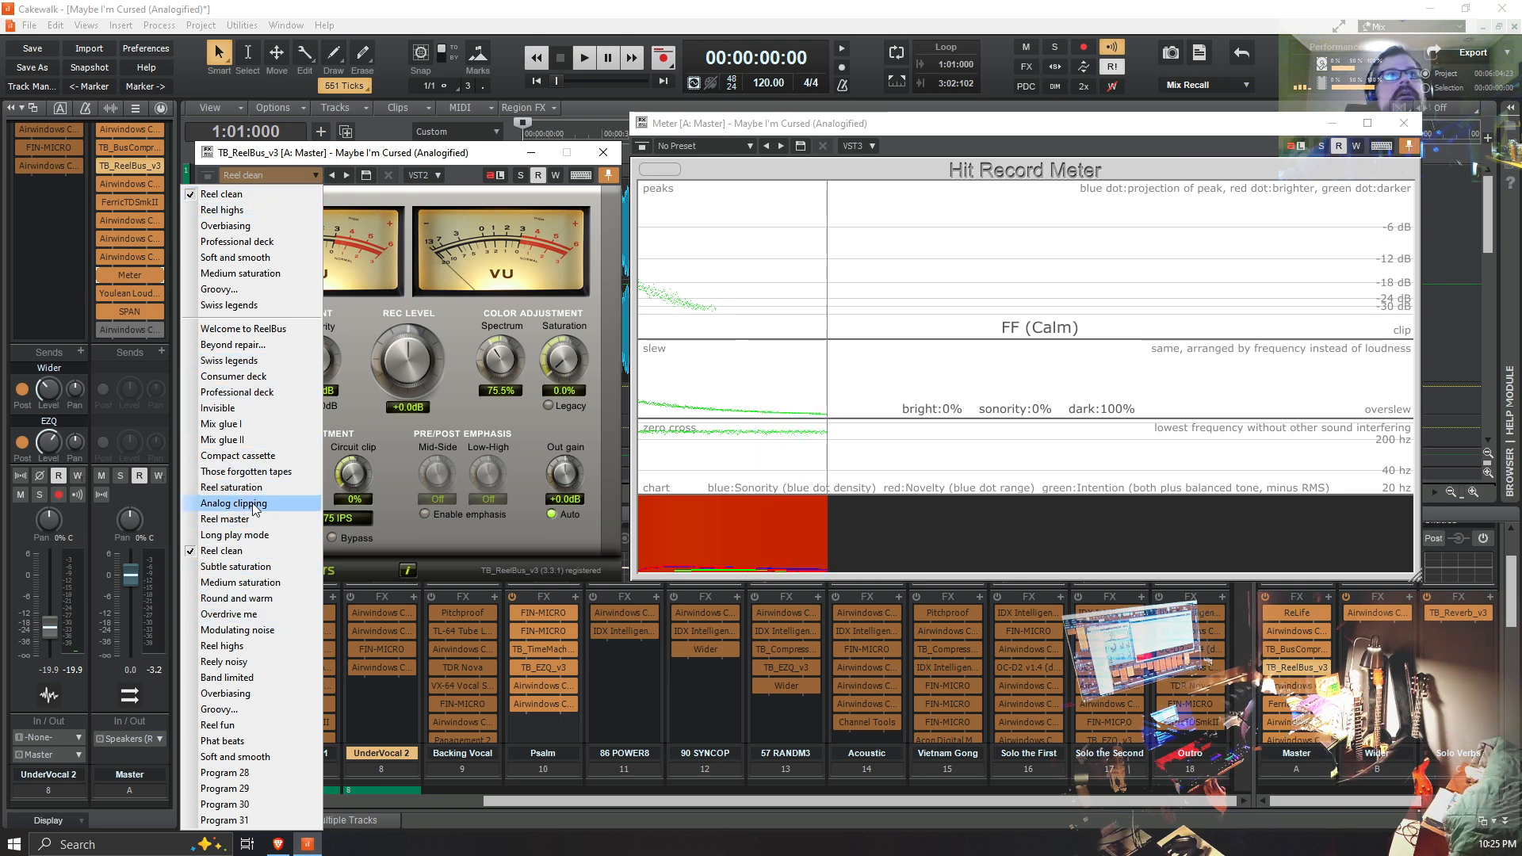
left_click(247, 583)
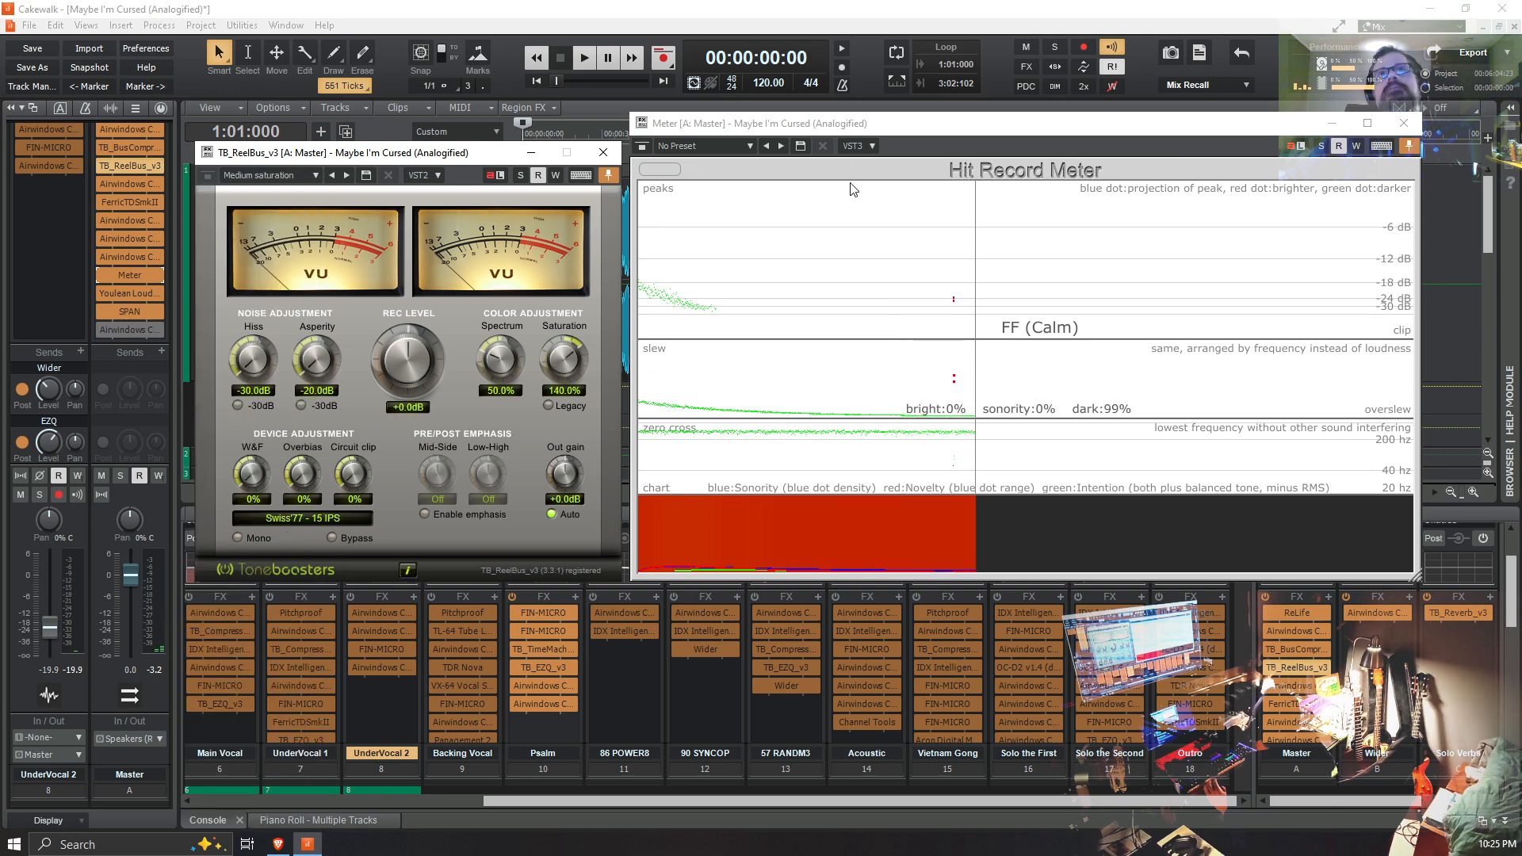
left_click(658, 169)
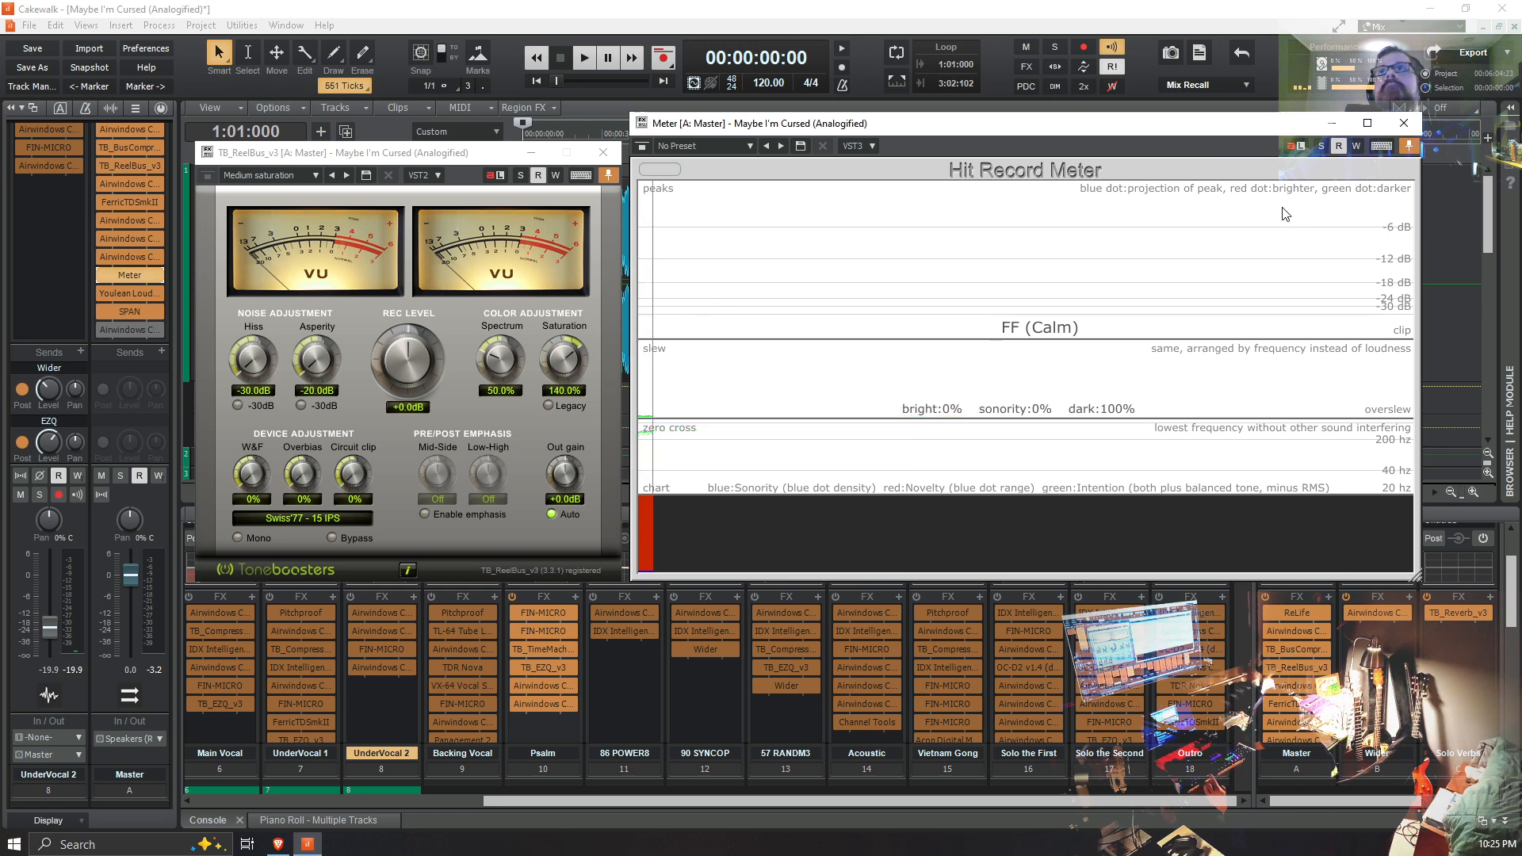
left_click(582, 63)
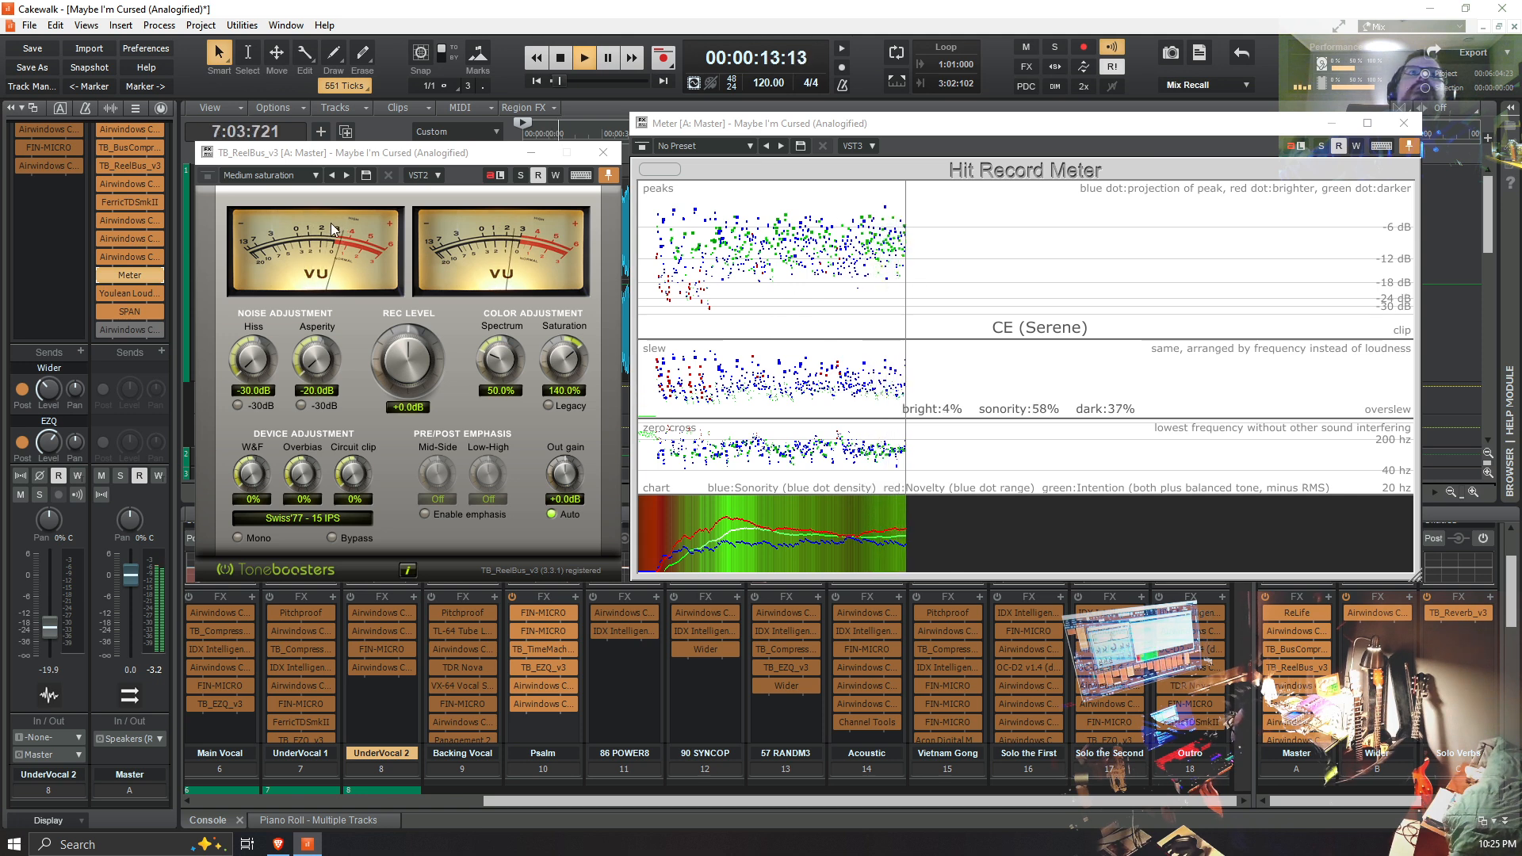
Step: Audition the Subtle saturation, Overbiasing and Swiss legends presets of TB_ReelBus_v3 while the mix plays
left_click(316, 176)
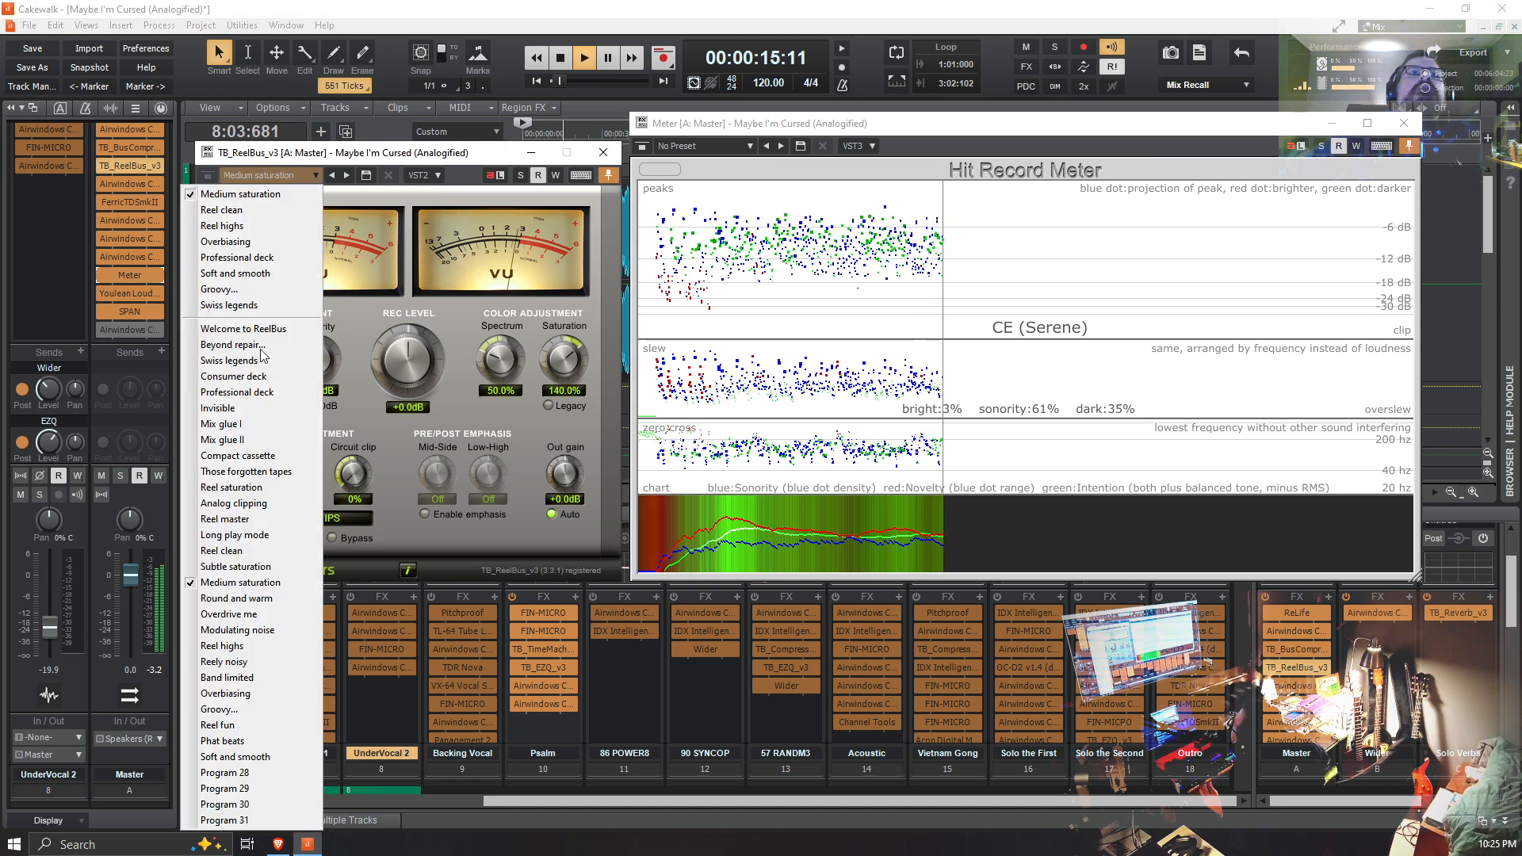
left_click(230, 566)
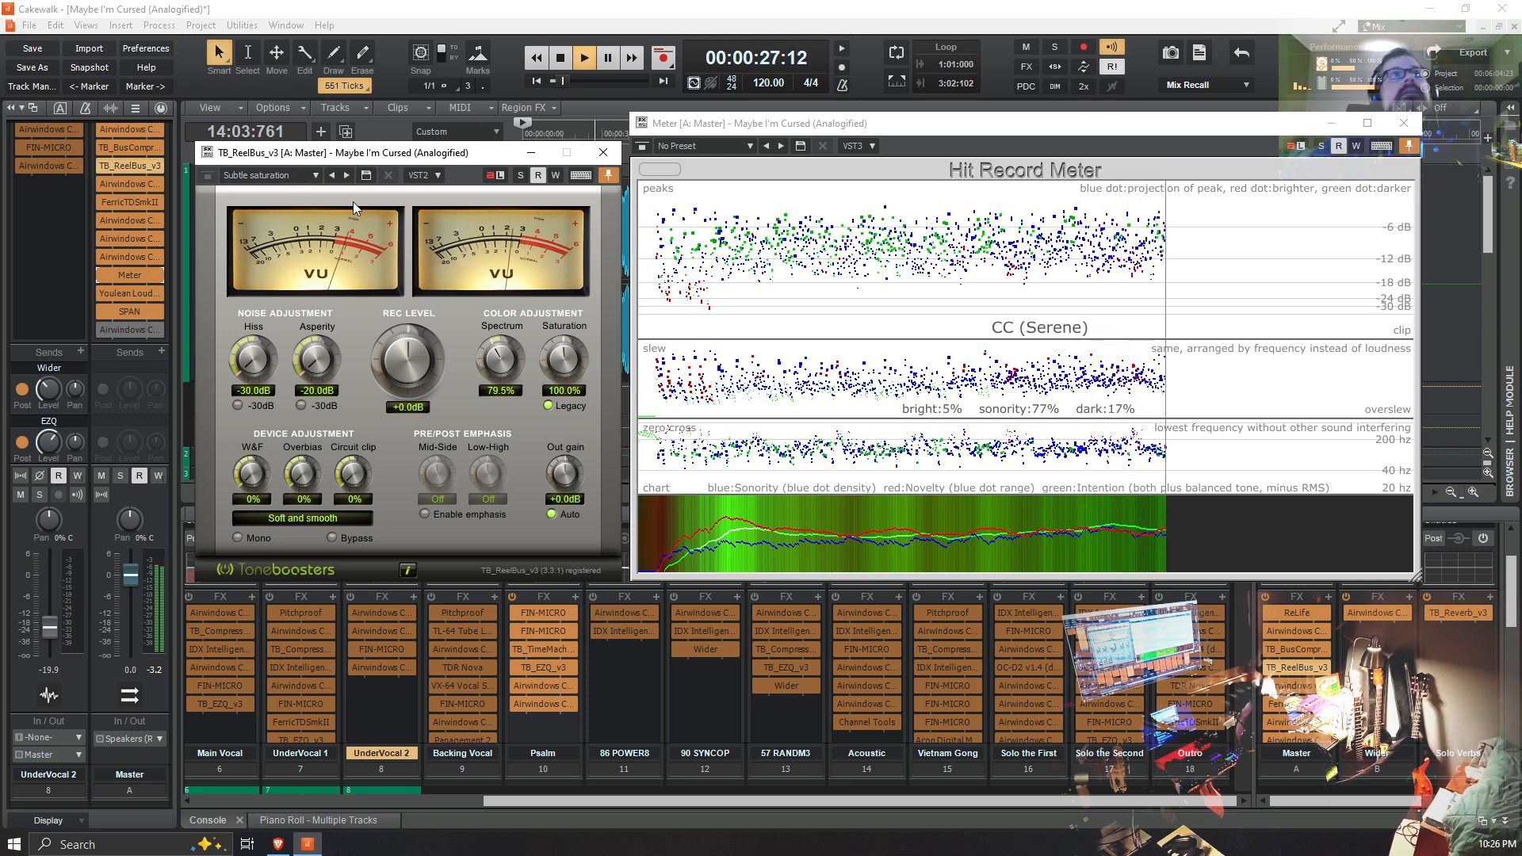
left_click(316, 178)
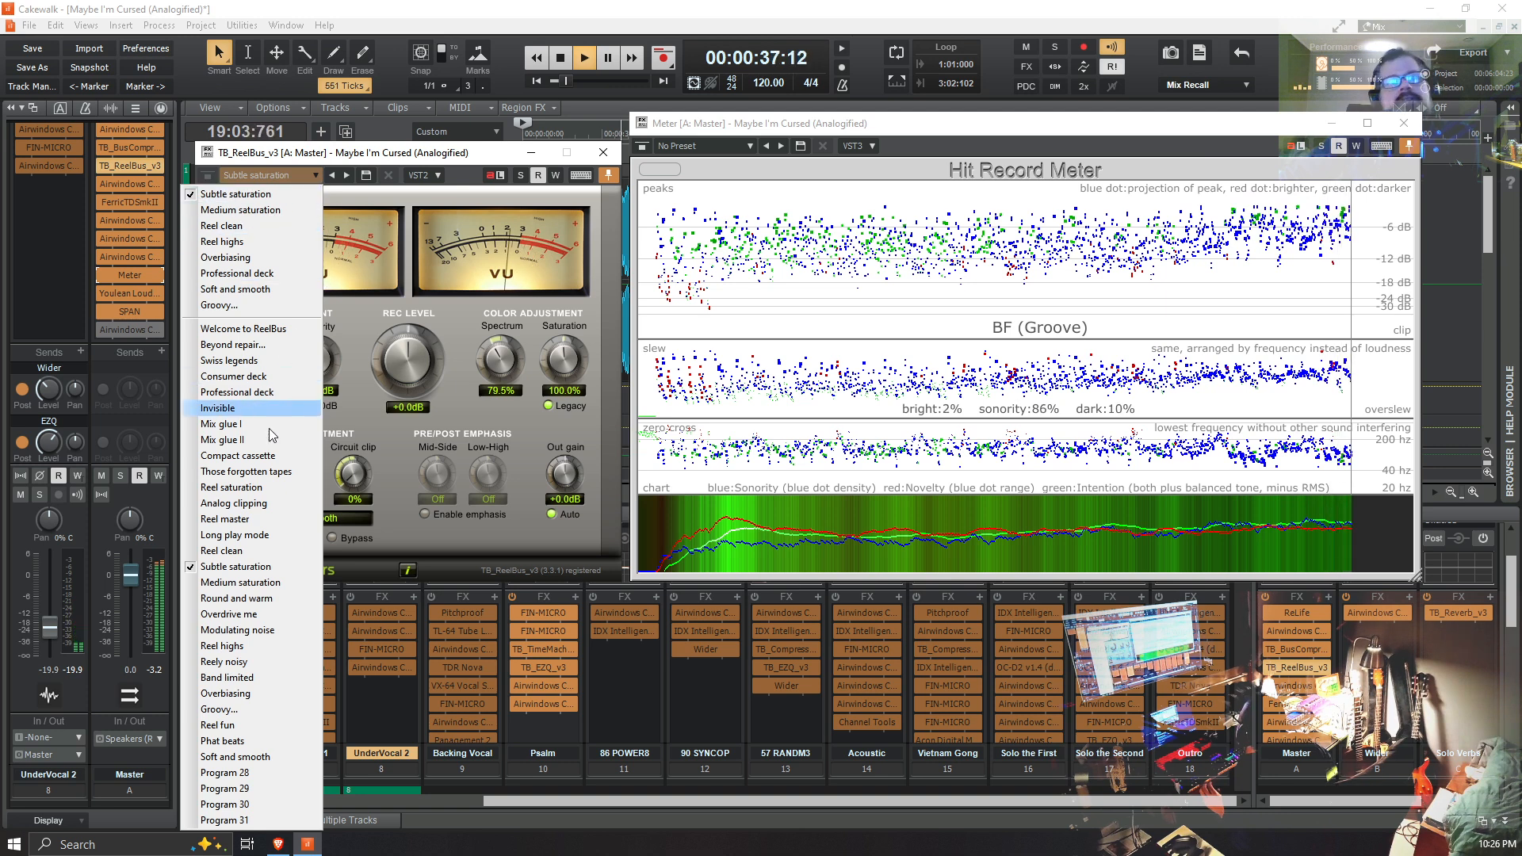
left_click(279, 693)
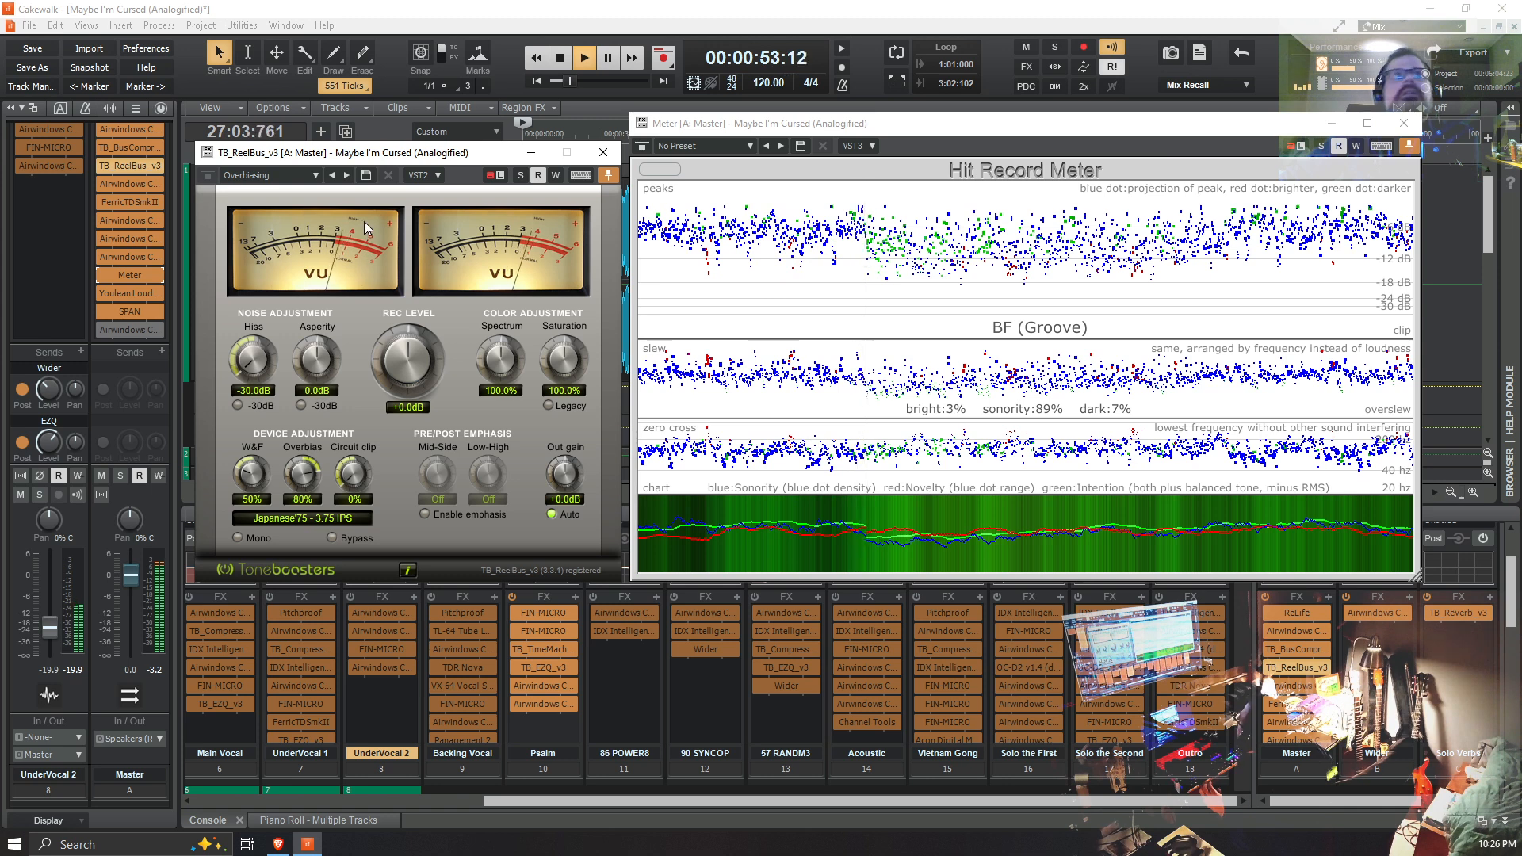
left_click(313, 175)
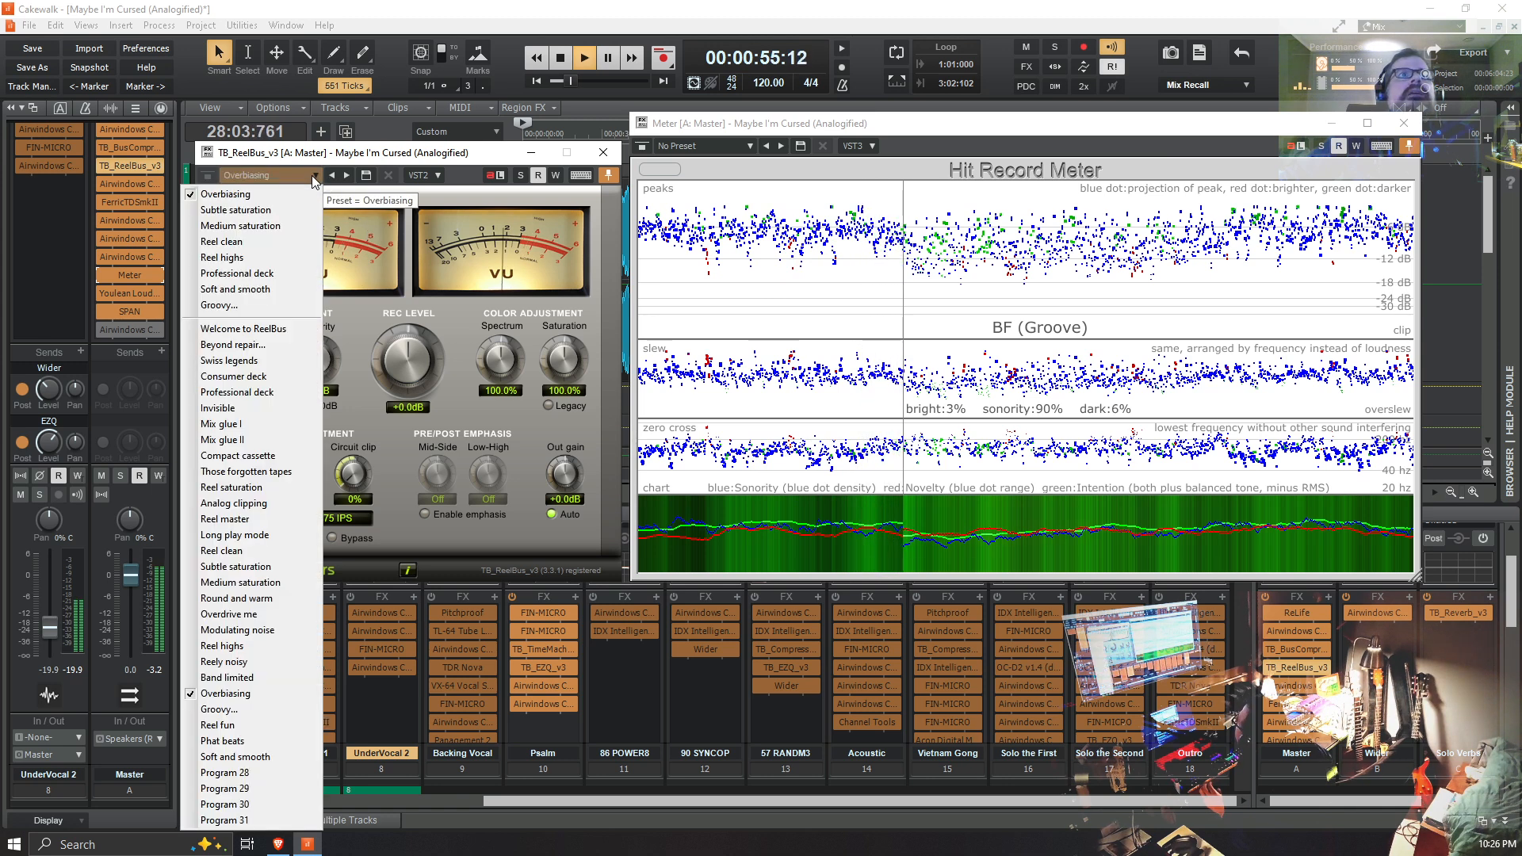
left_click(254, 360)
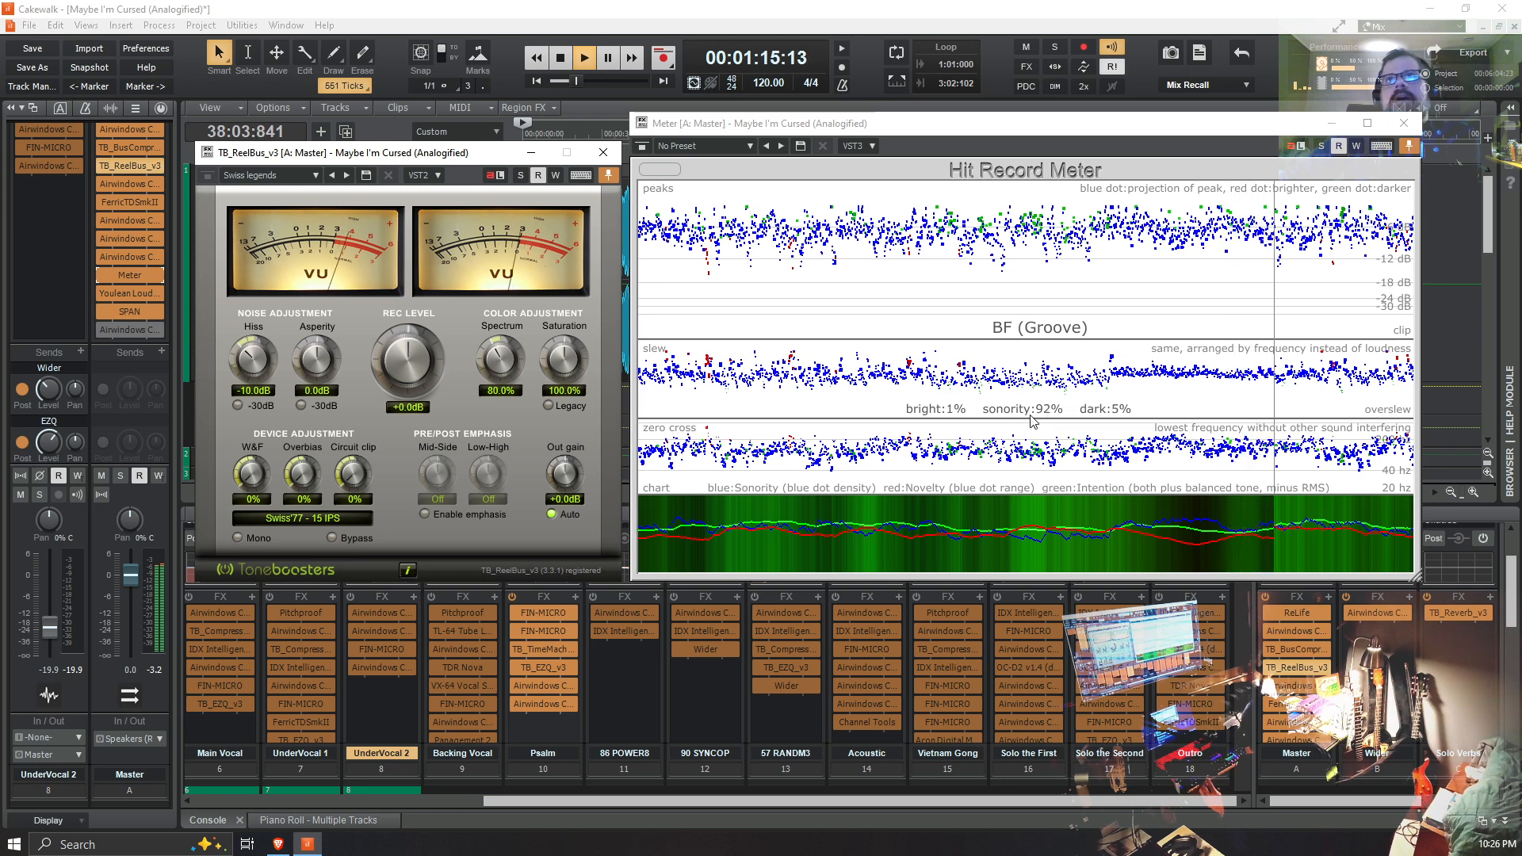
Step: Compare the Reel clean and Swiss legends presets during playback, and try Reel saturation in TB_ReelBus_v3
left_click(318, 176)
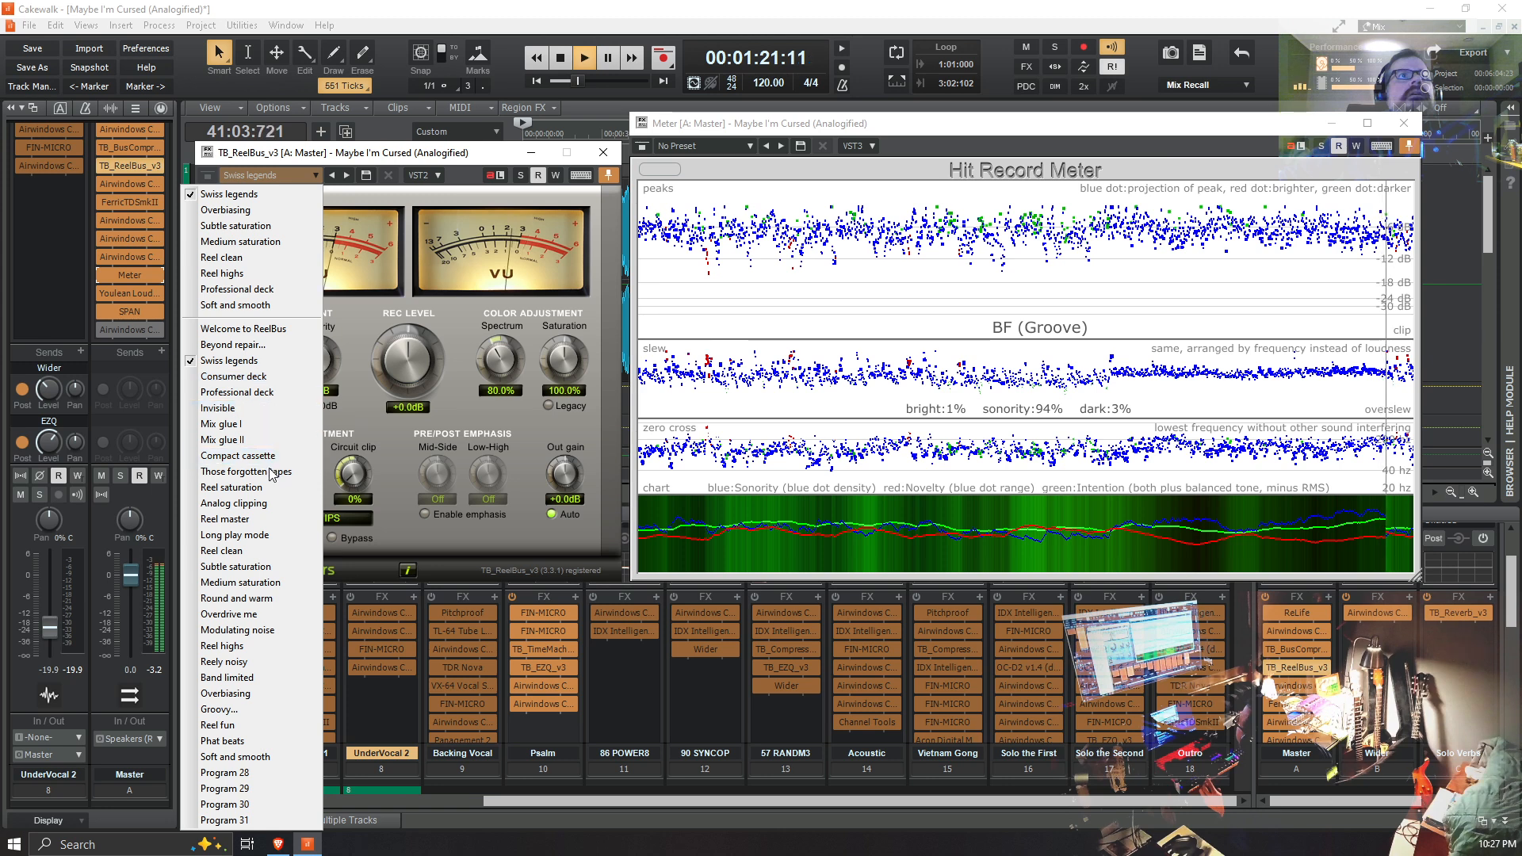
left_click(250, 549)
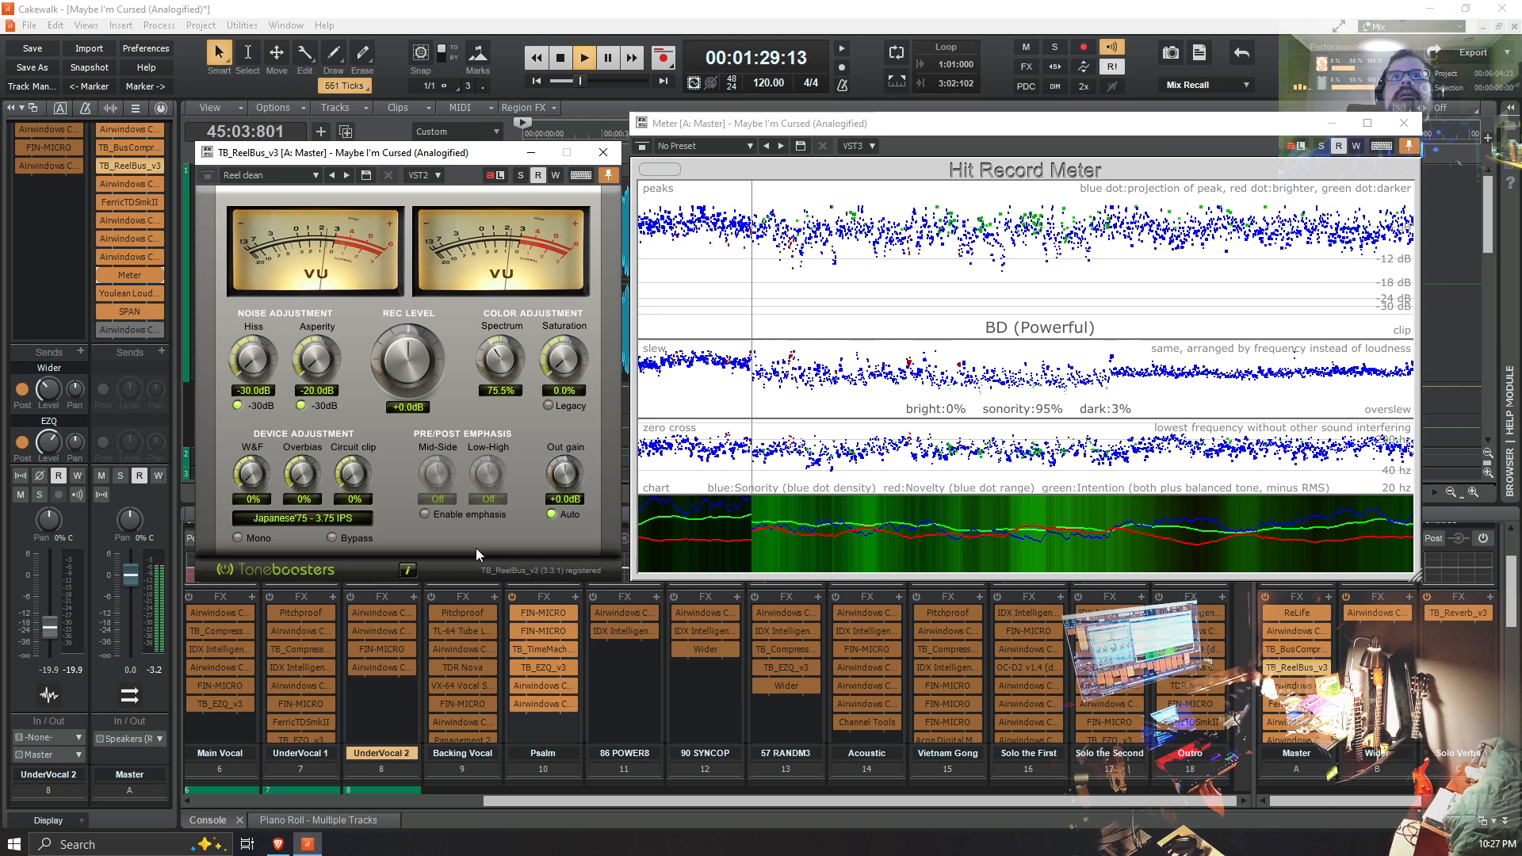
left_click(315, 176)
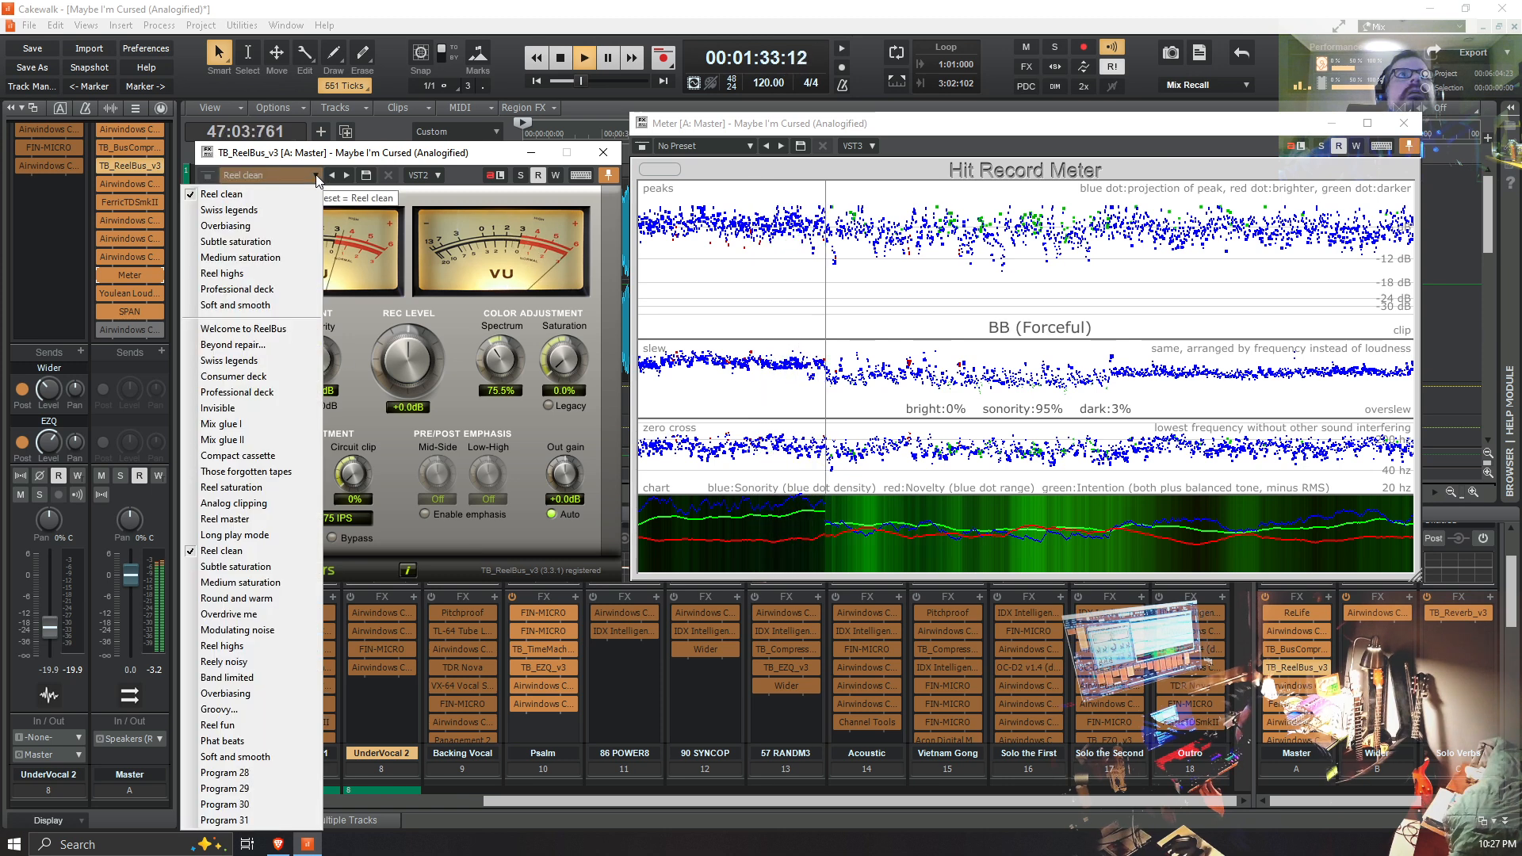
left_click(268, 360)
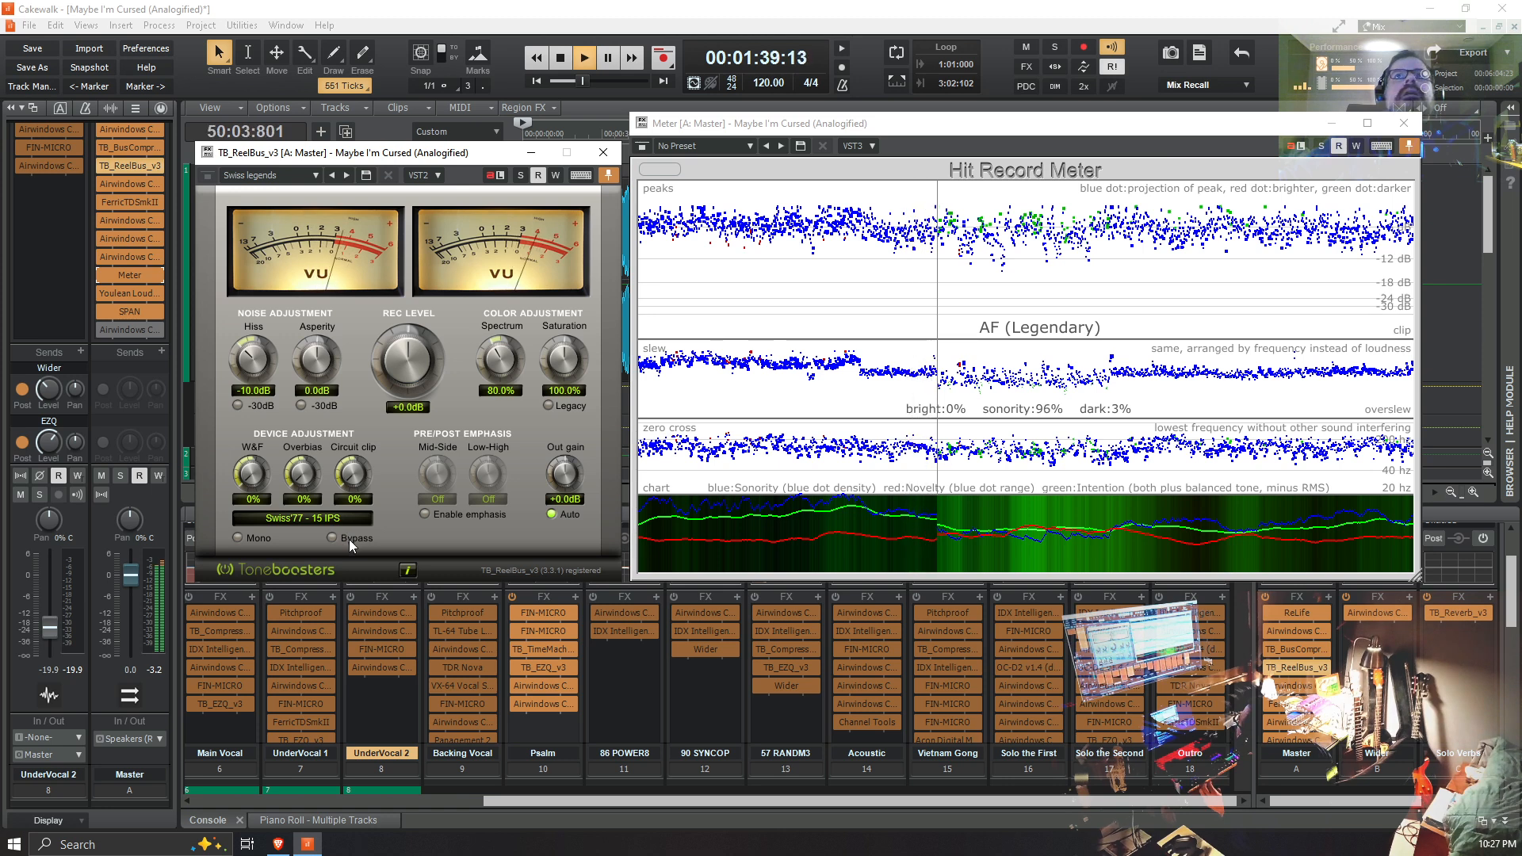
left_click(310, 177)
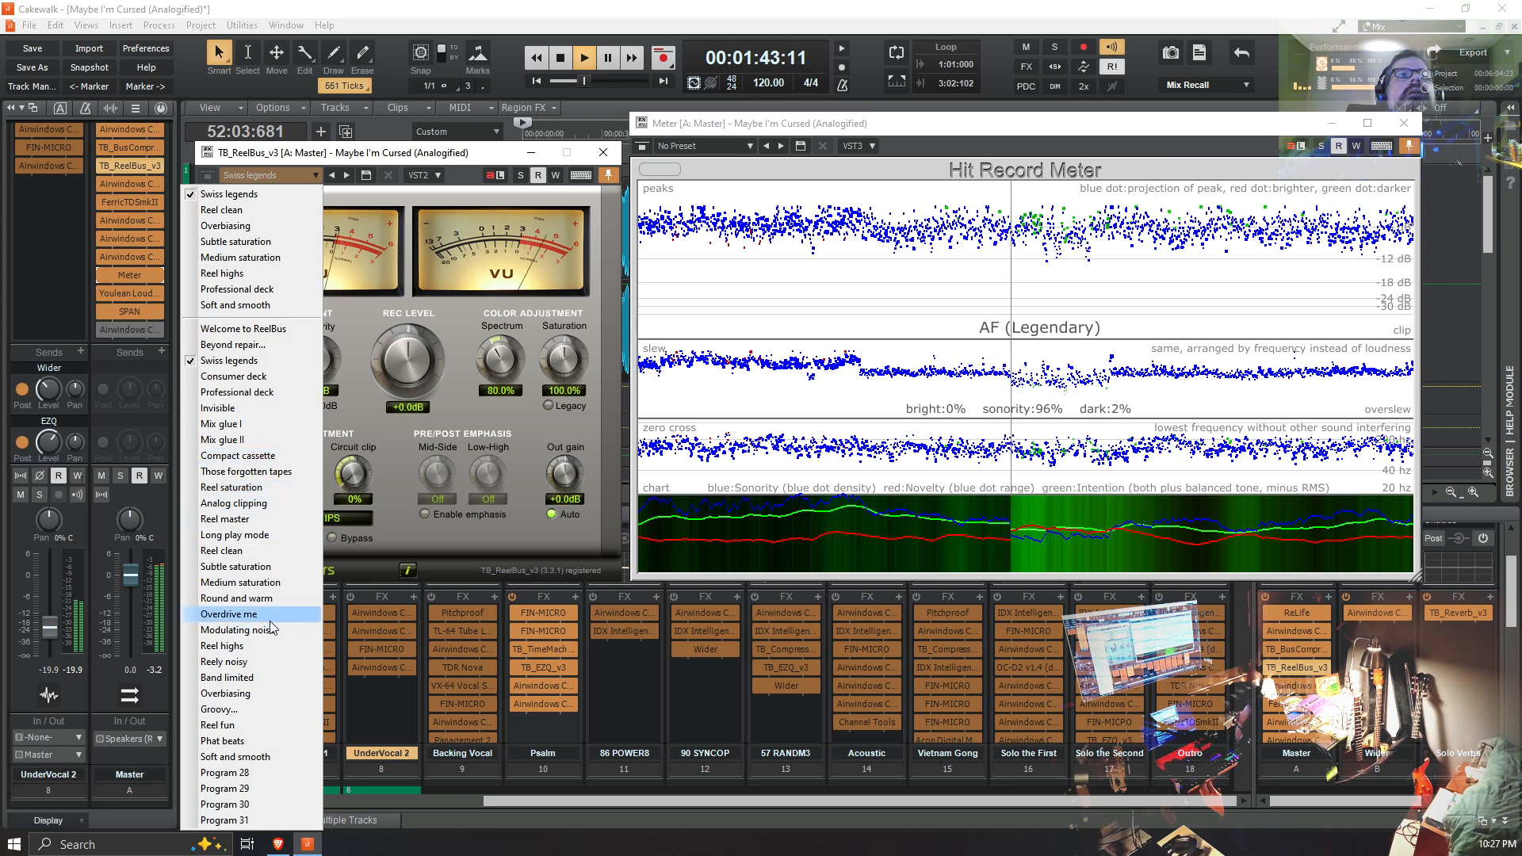
left_click(279, 488)
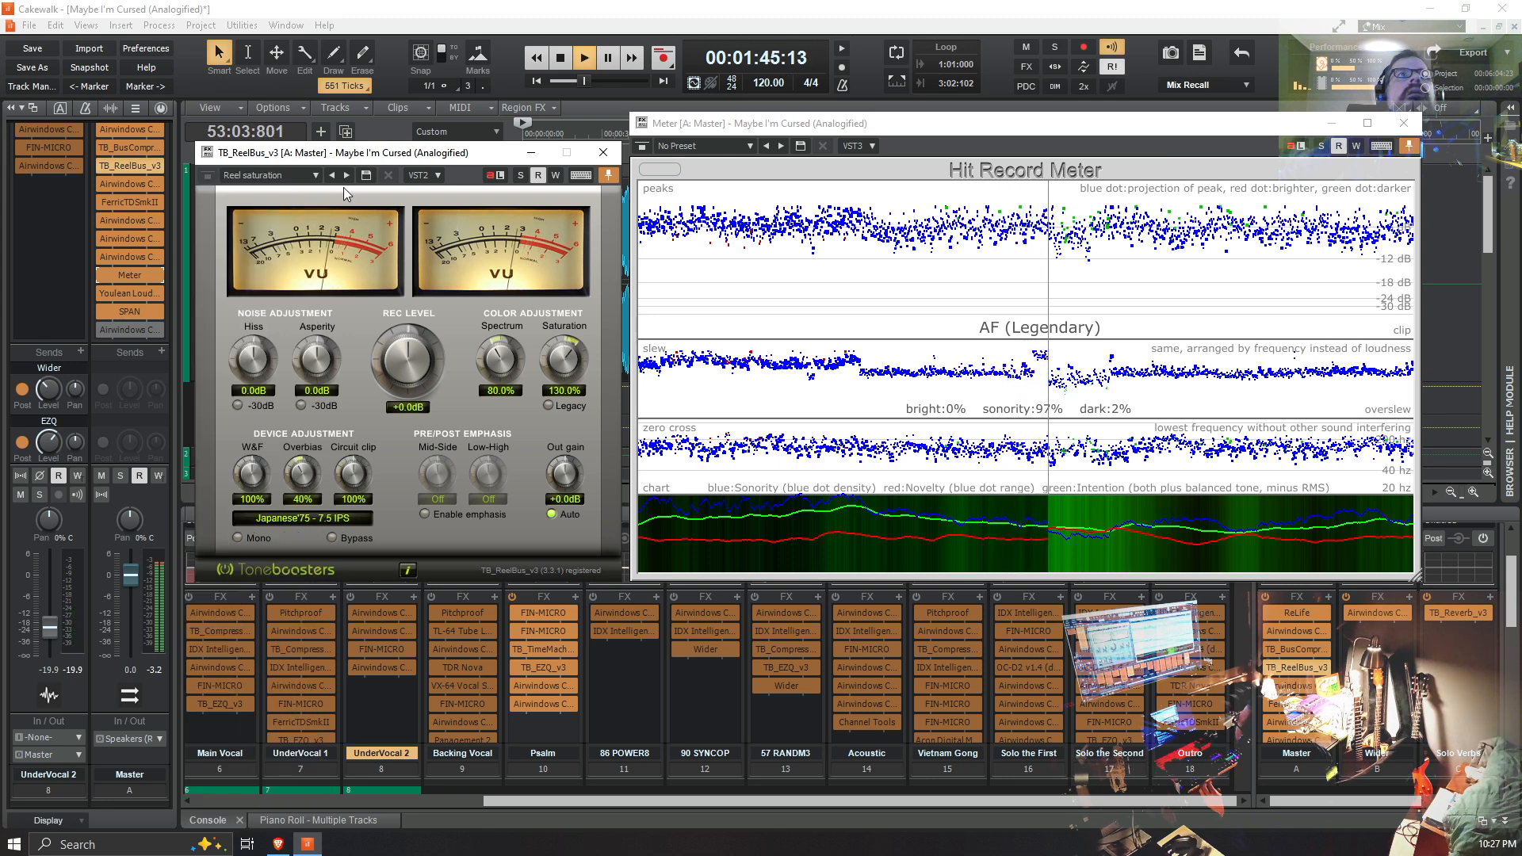
Step: Switch TB_ReelBus_v3 through the Subtle saturation, Reel clean and Medium saturation presets while the mix plays
left_click(315, 176)
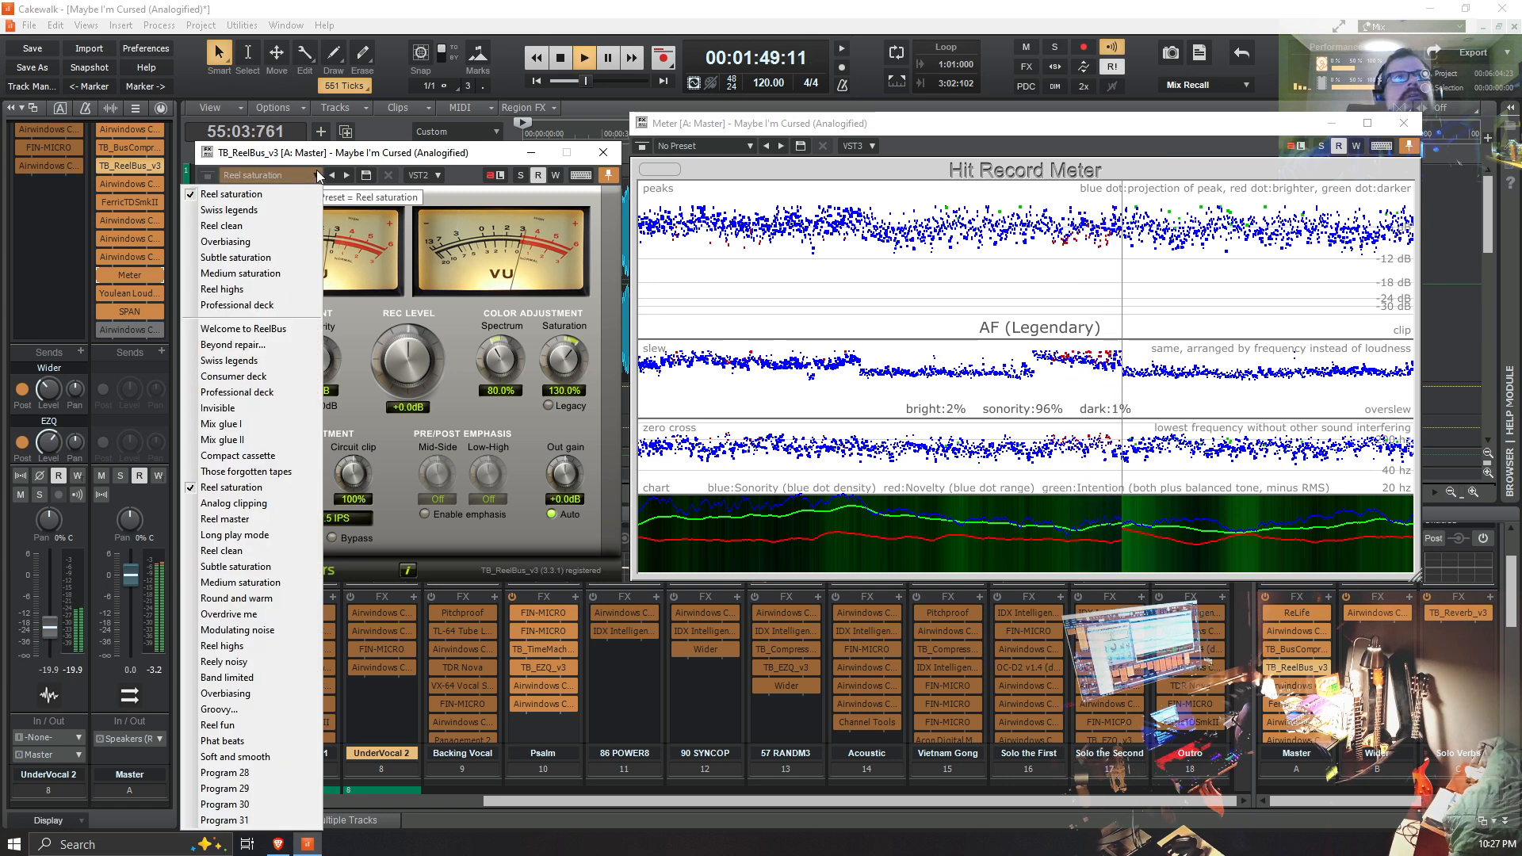
left_click(292, 567)
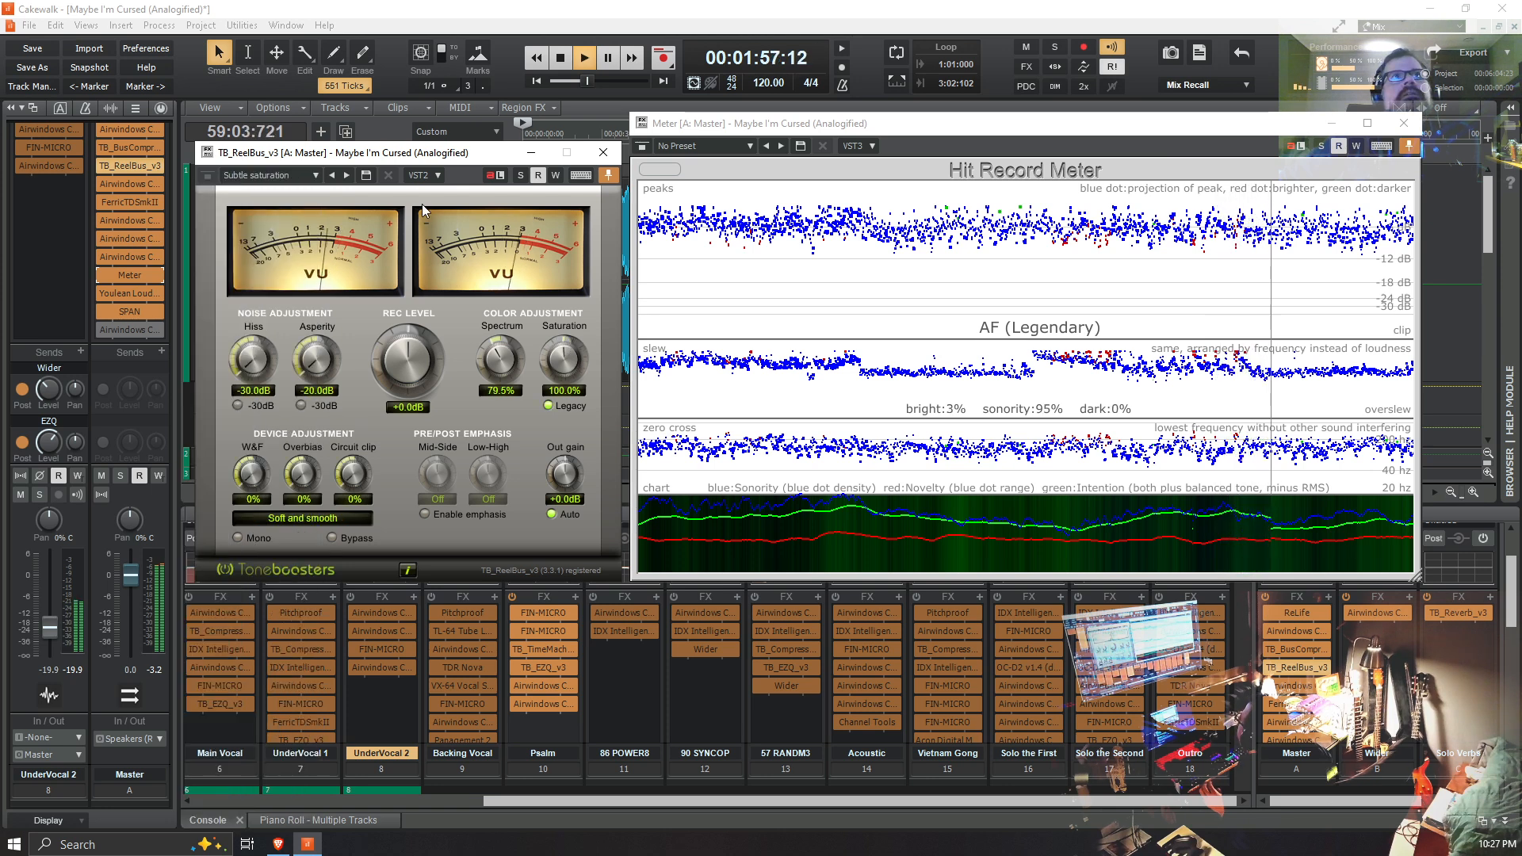
left_click(318, 174)
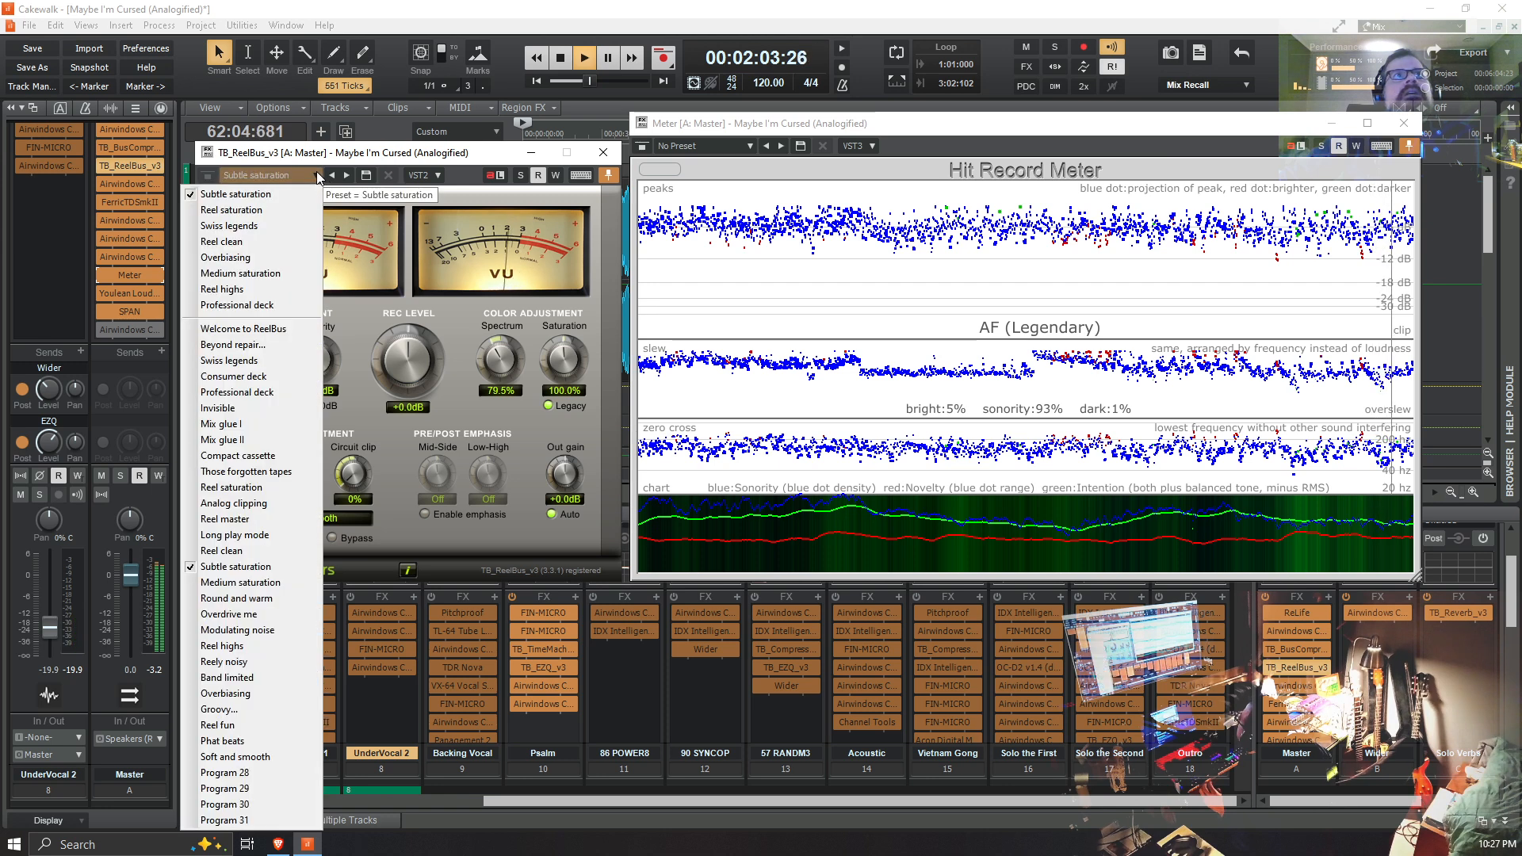
left_click(281, 240)
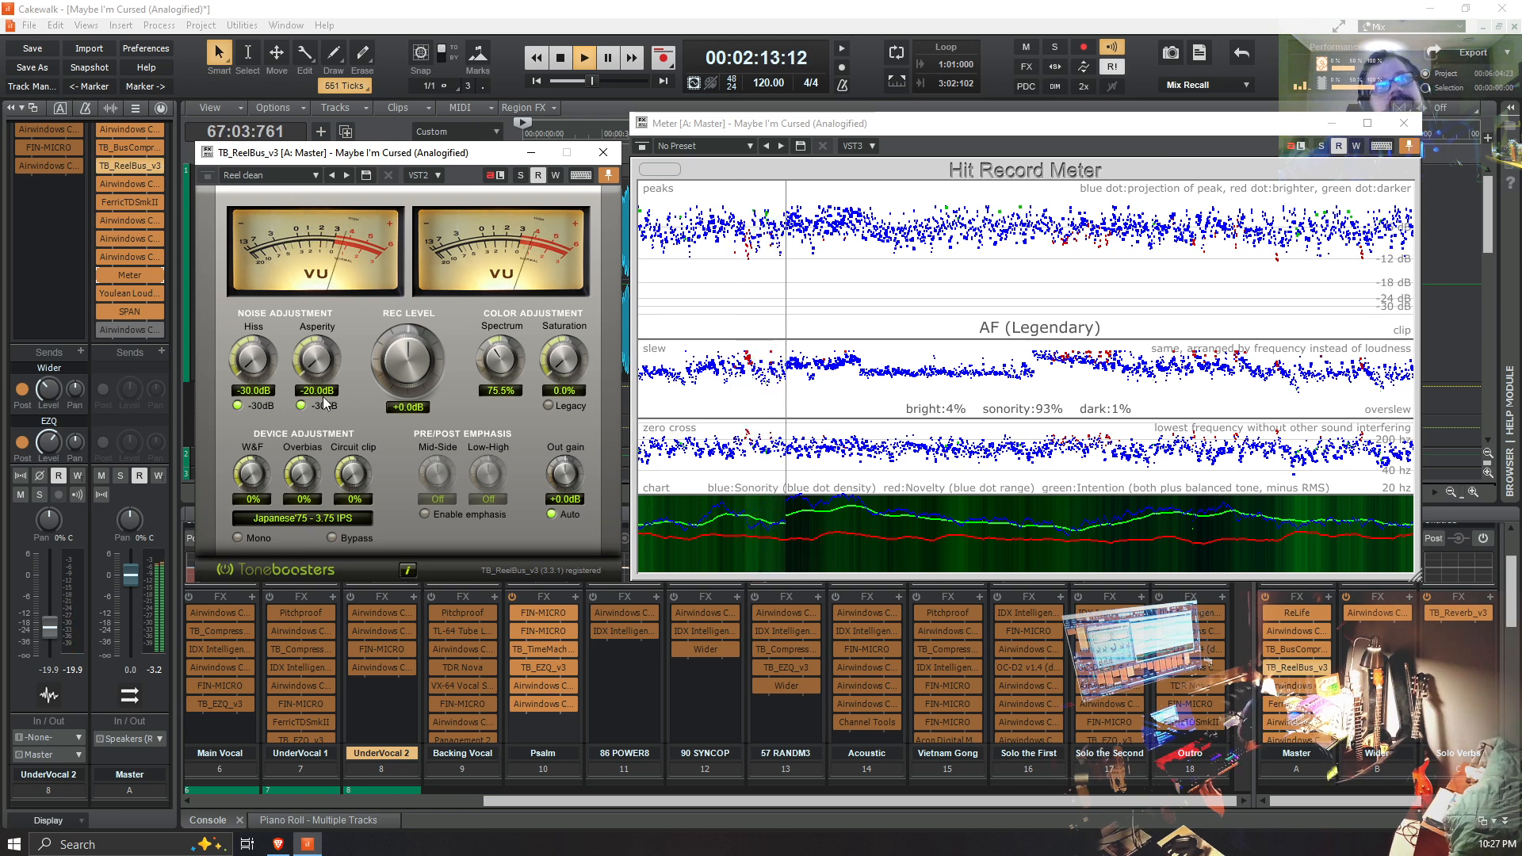
left_click(320, 176)
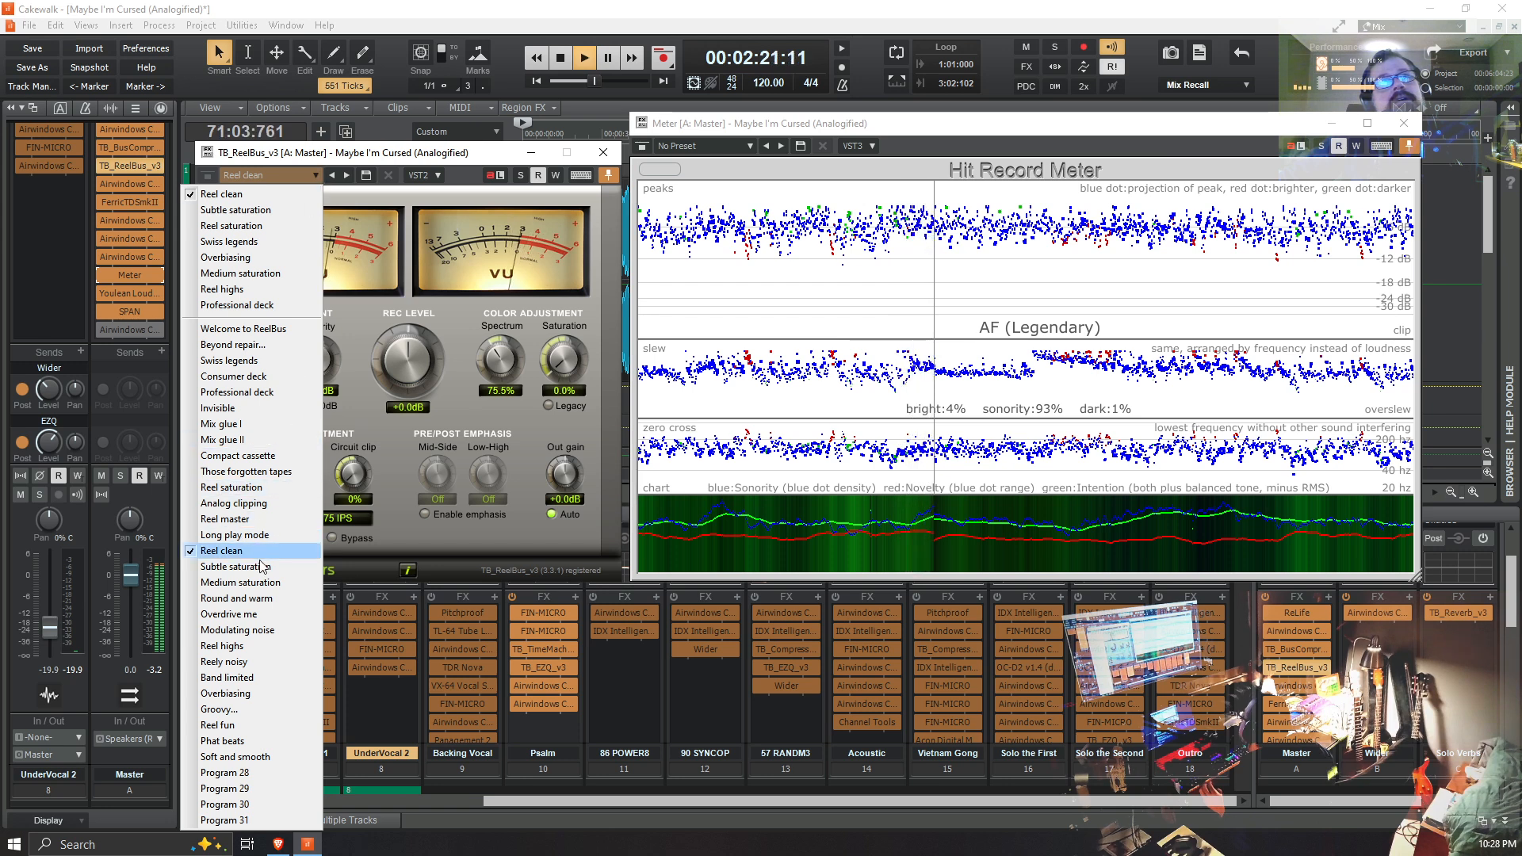
left_click(240, 583)
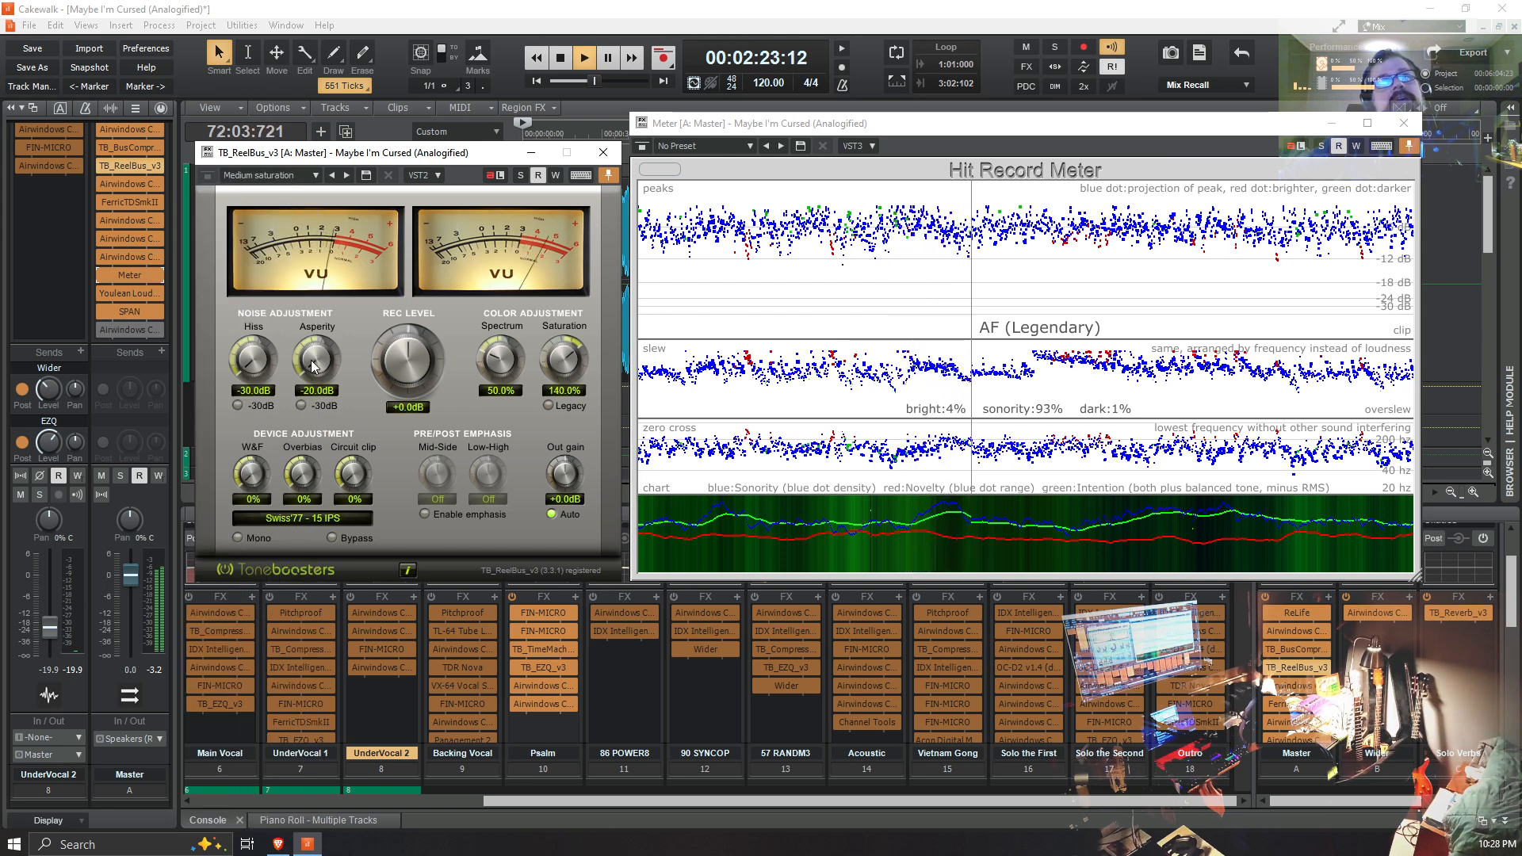
Step: Try the Round and warm and Overbiasing presets during playback, and return TB_ReelBus_v3 to Reel clean
left_click(315, 175)
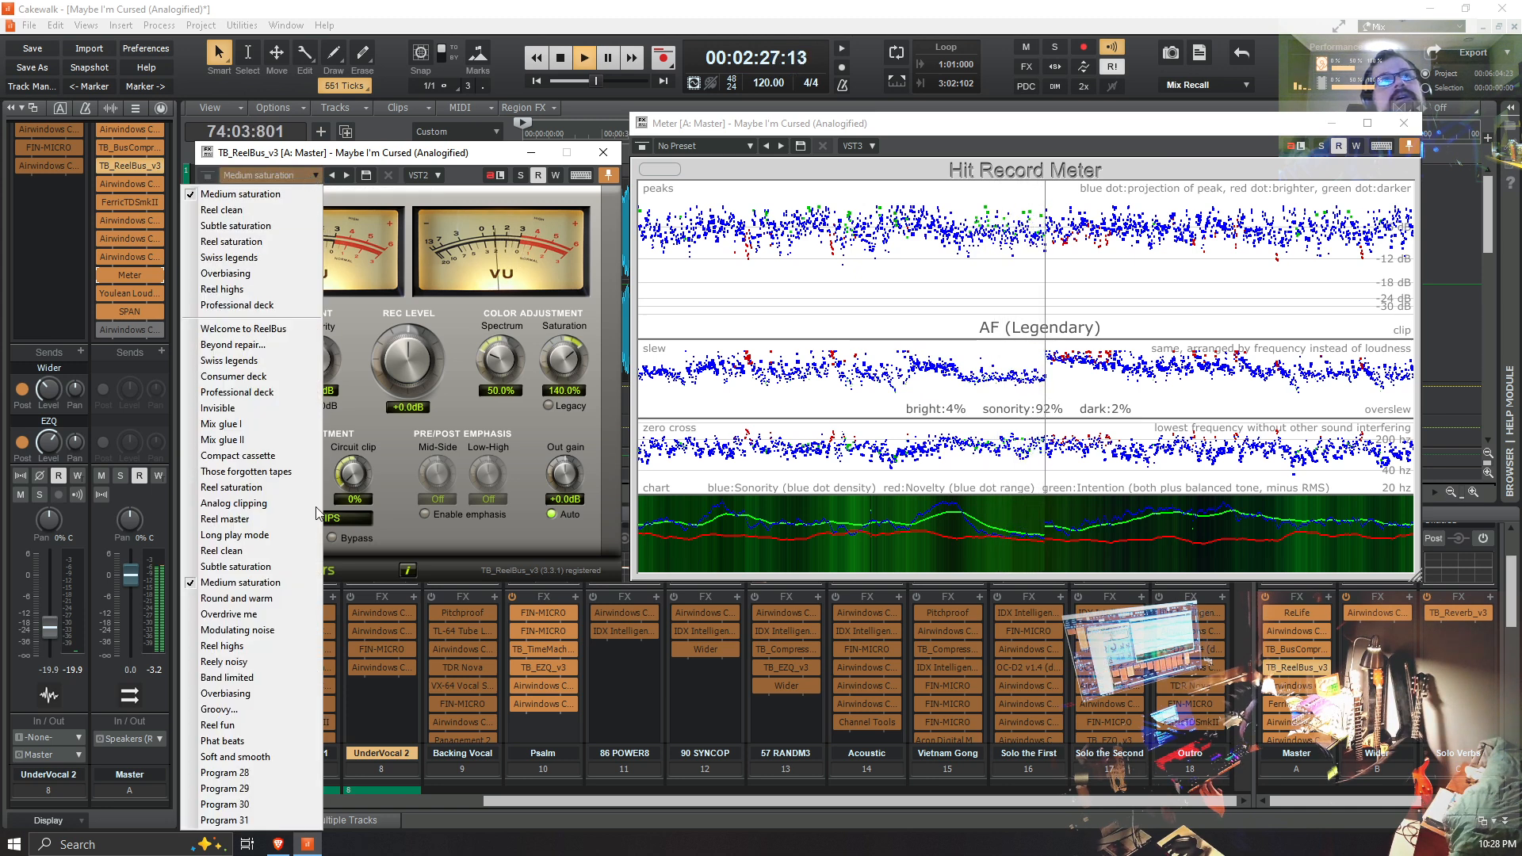
left_click(308, 607)
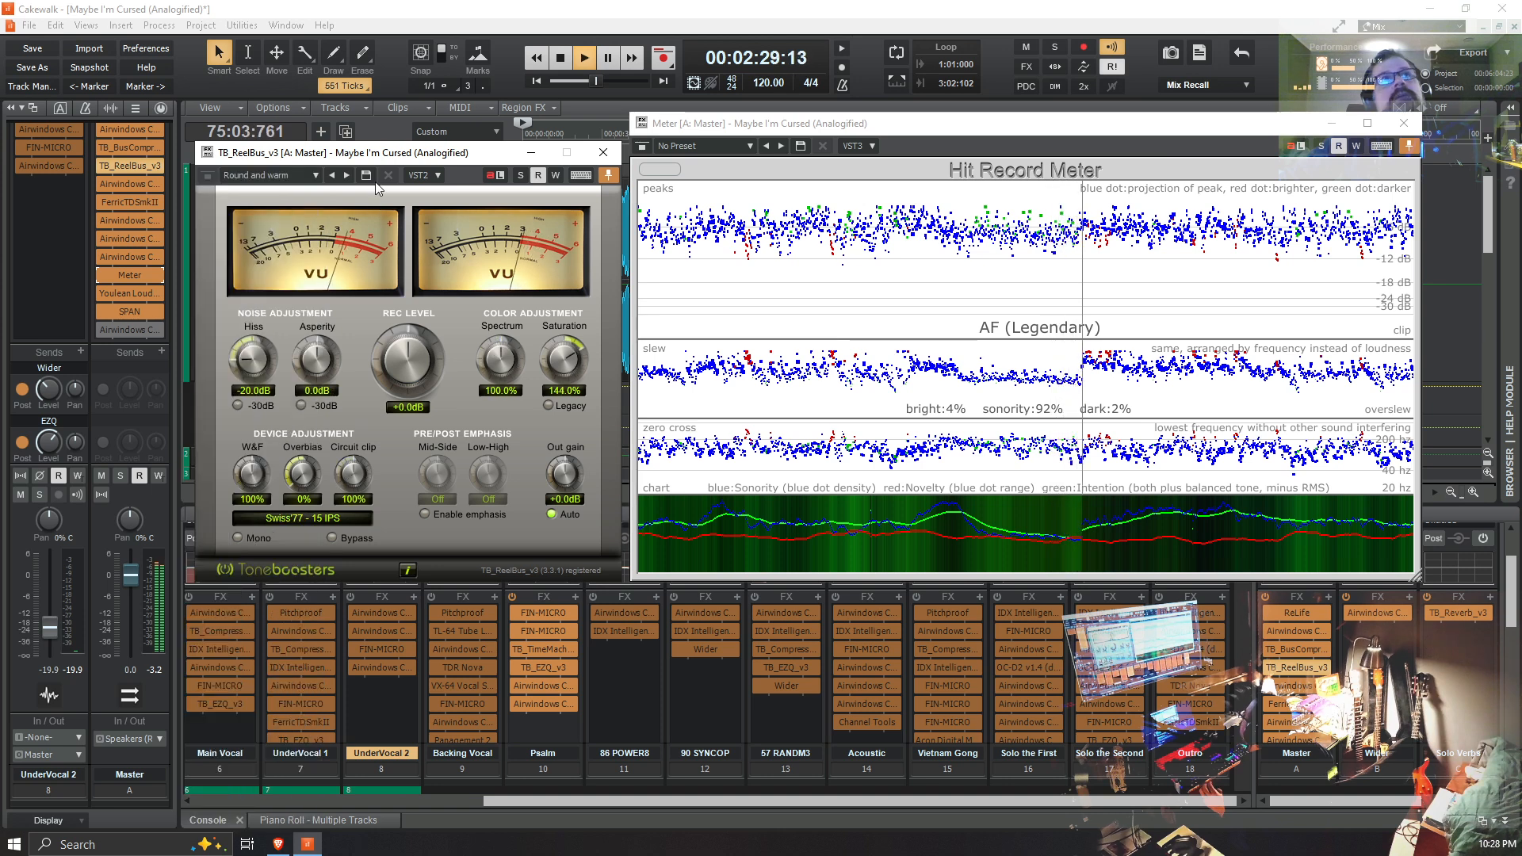
left_click(315, 176)
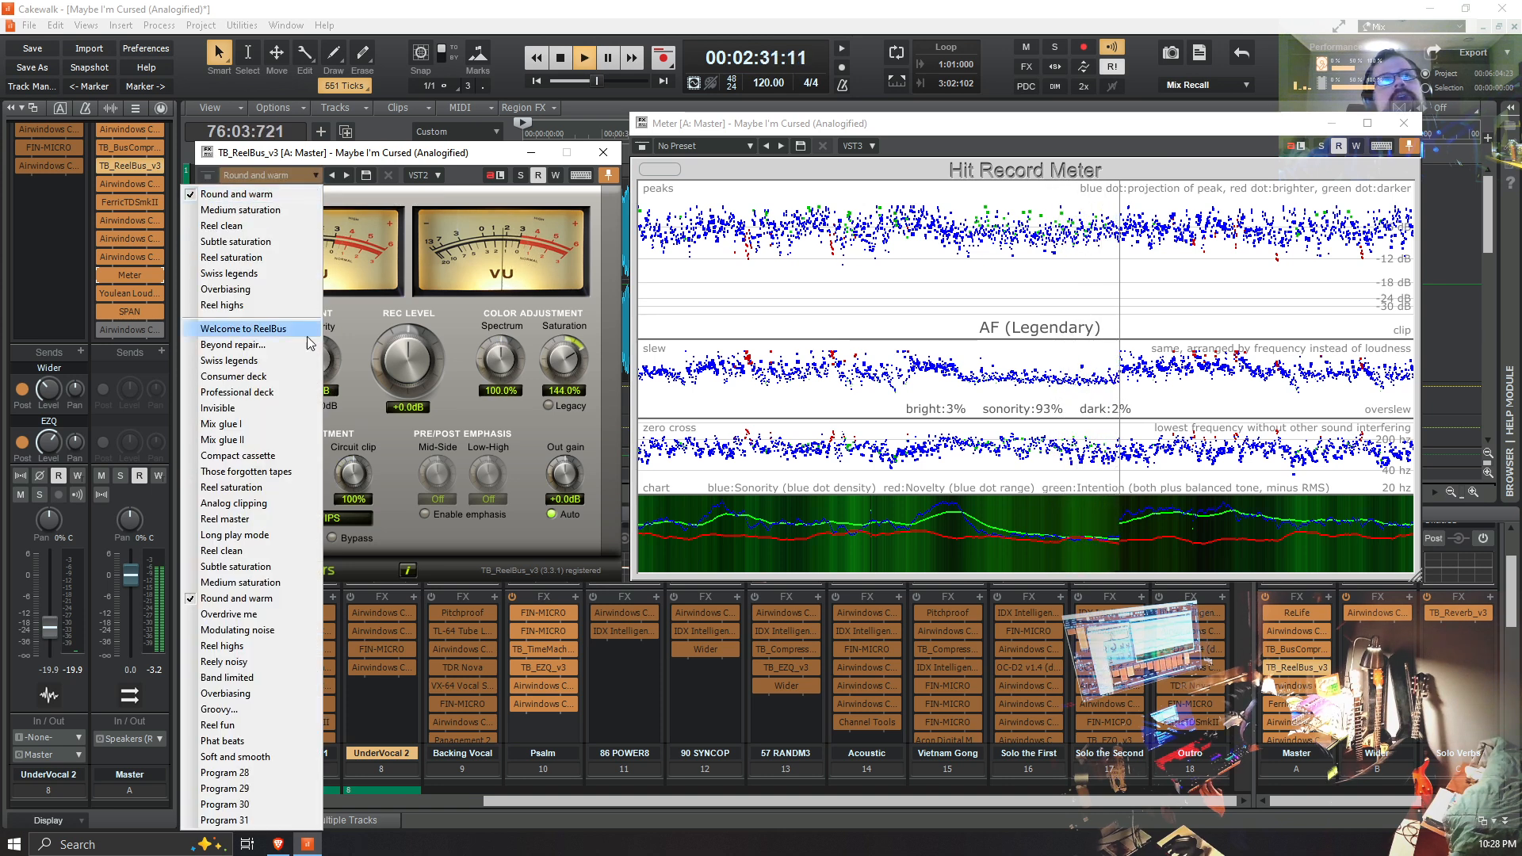
left_click(255, 695)
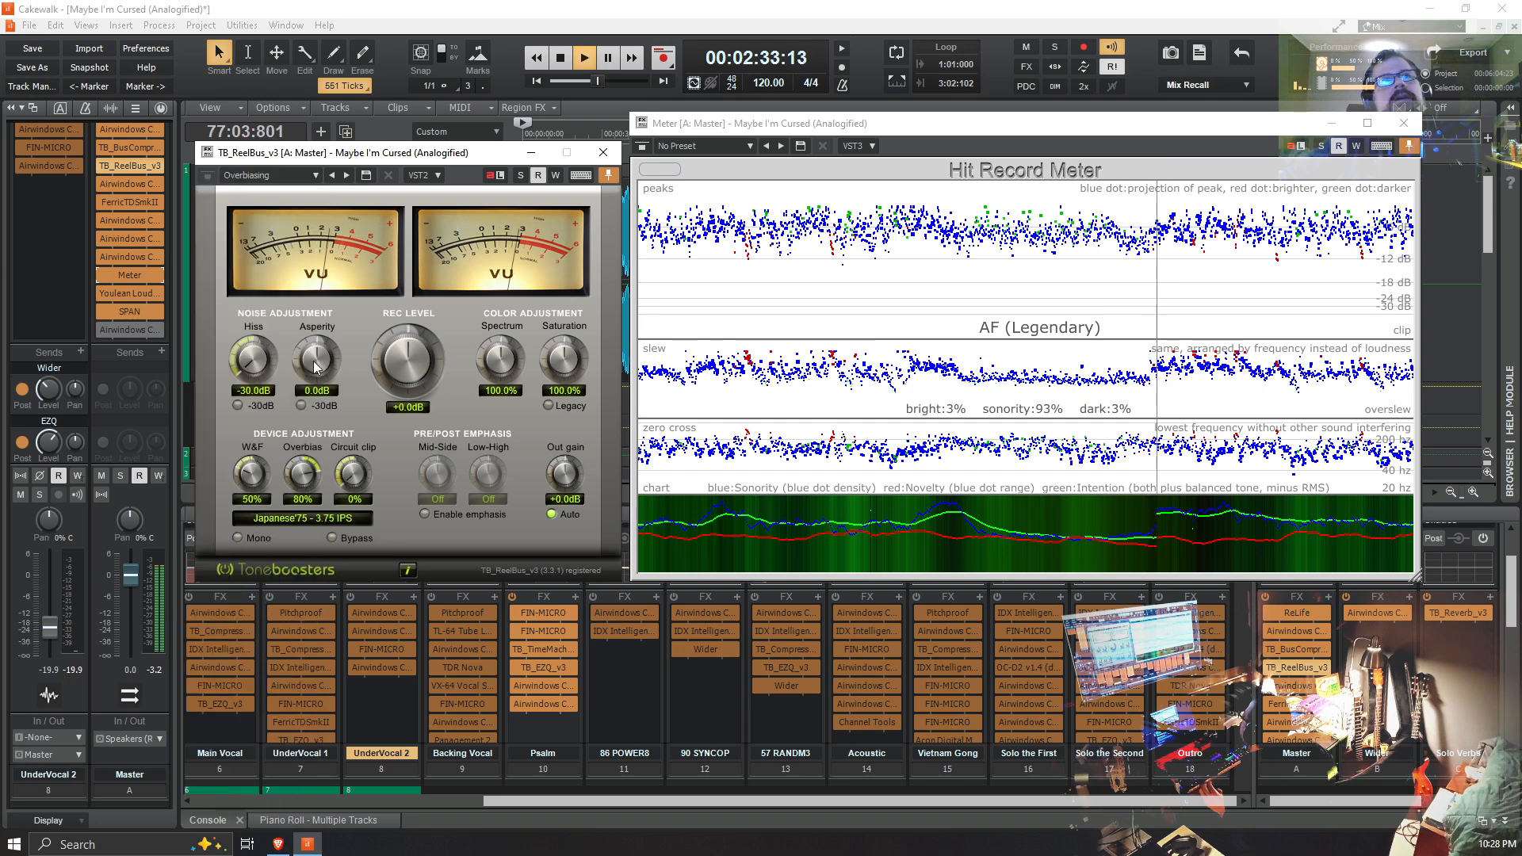
left_click(316, 175)
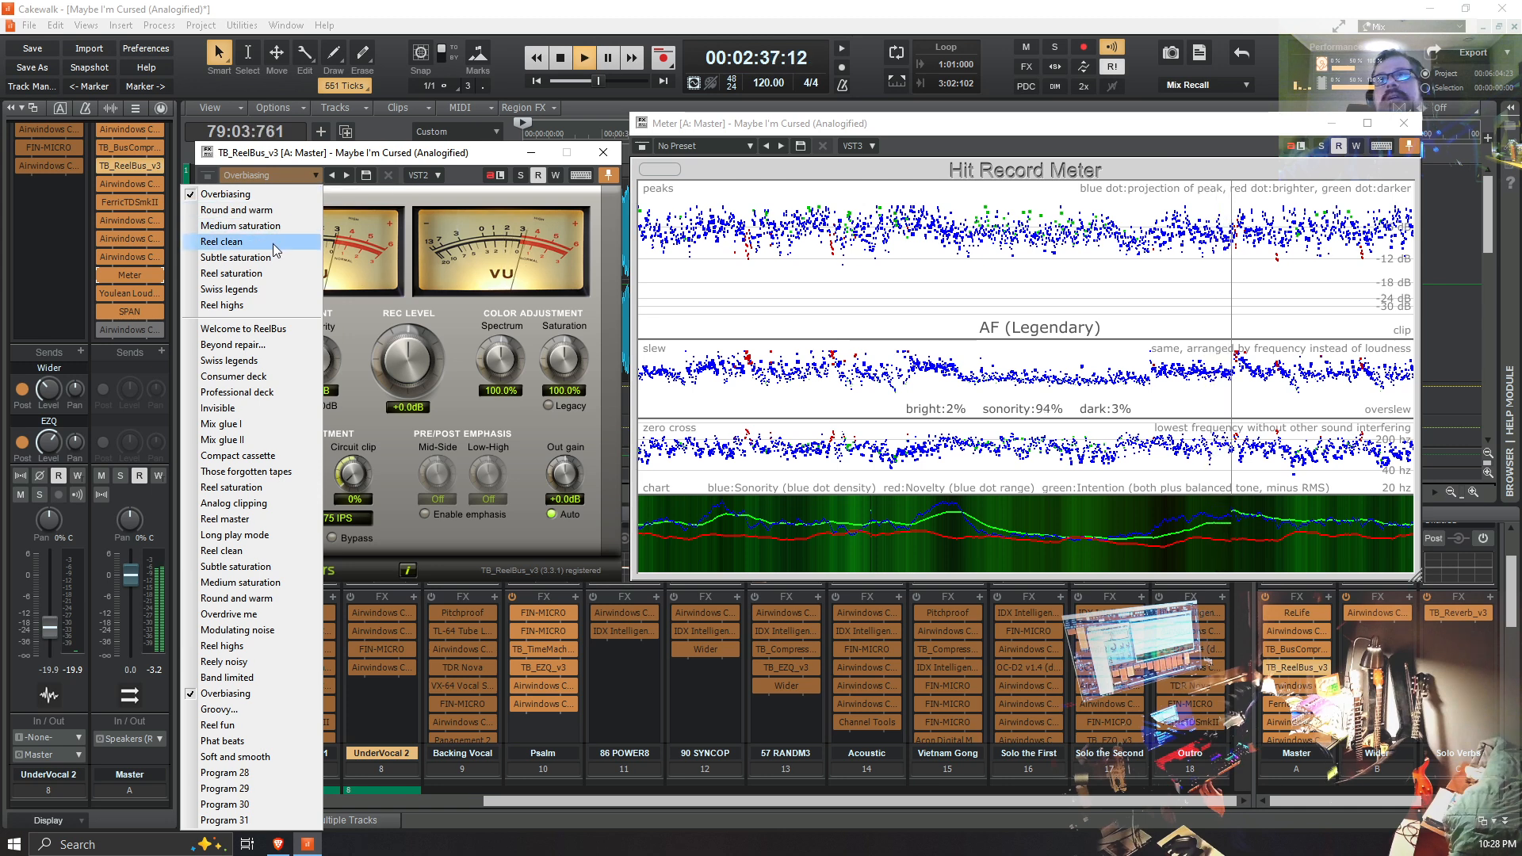
left_click(238, 242)
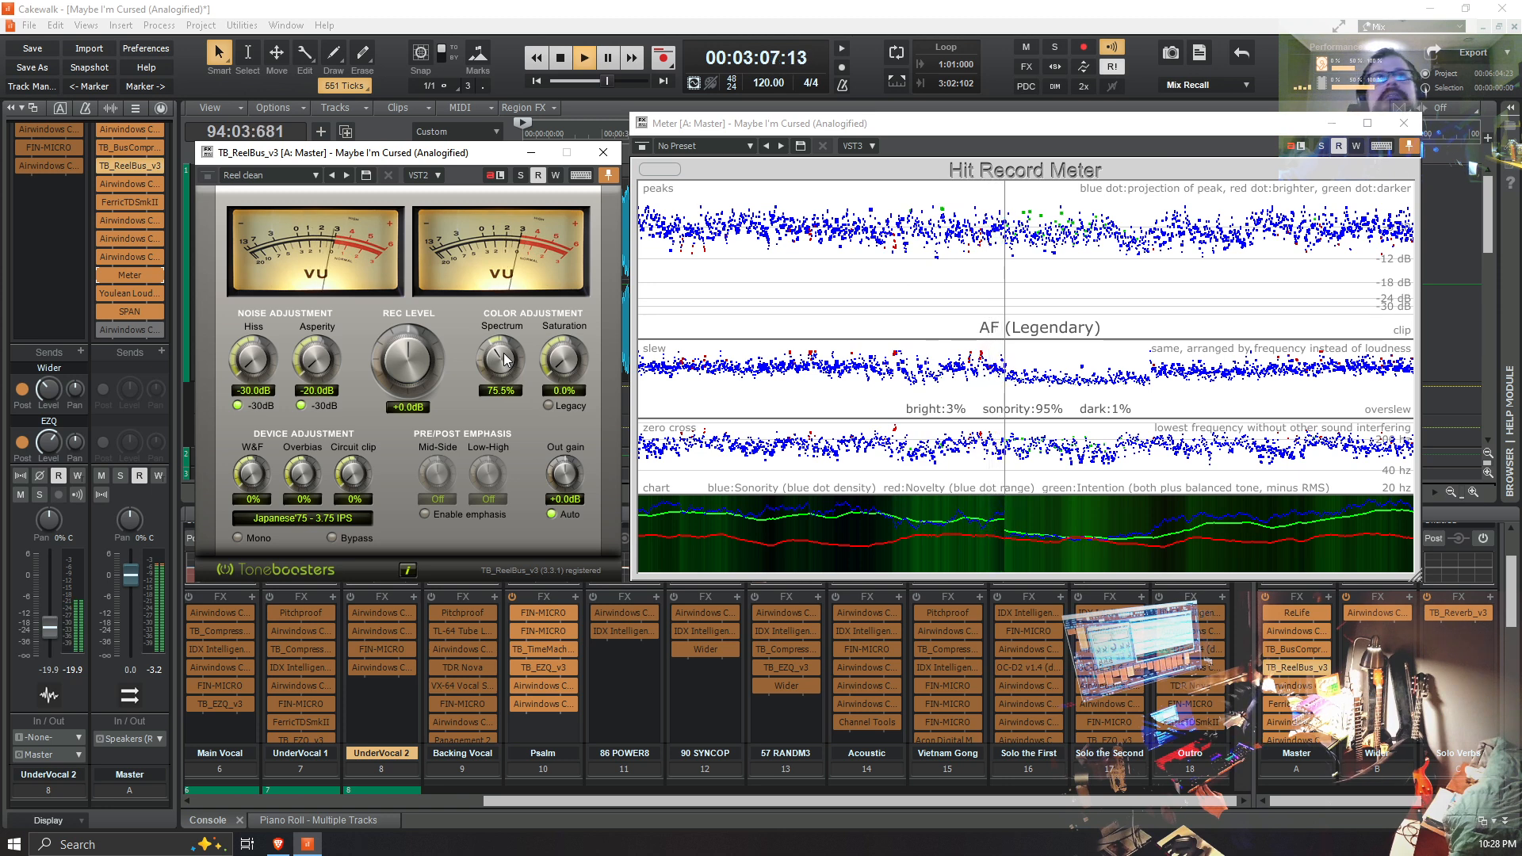
Step: Try the TB_ReelBus_v3 Spectrum control at 0.0%, restore it to 75.5%, and stop playback
left_click_drag(498, 359, 530, 561)
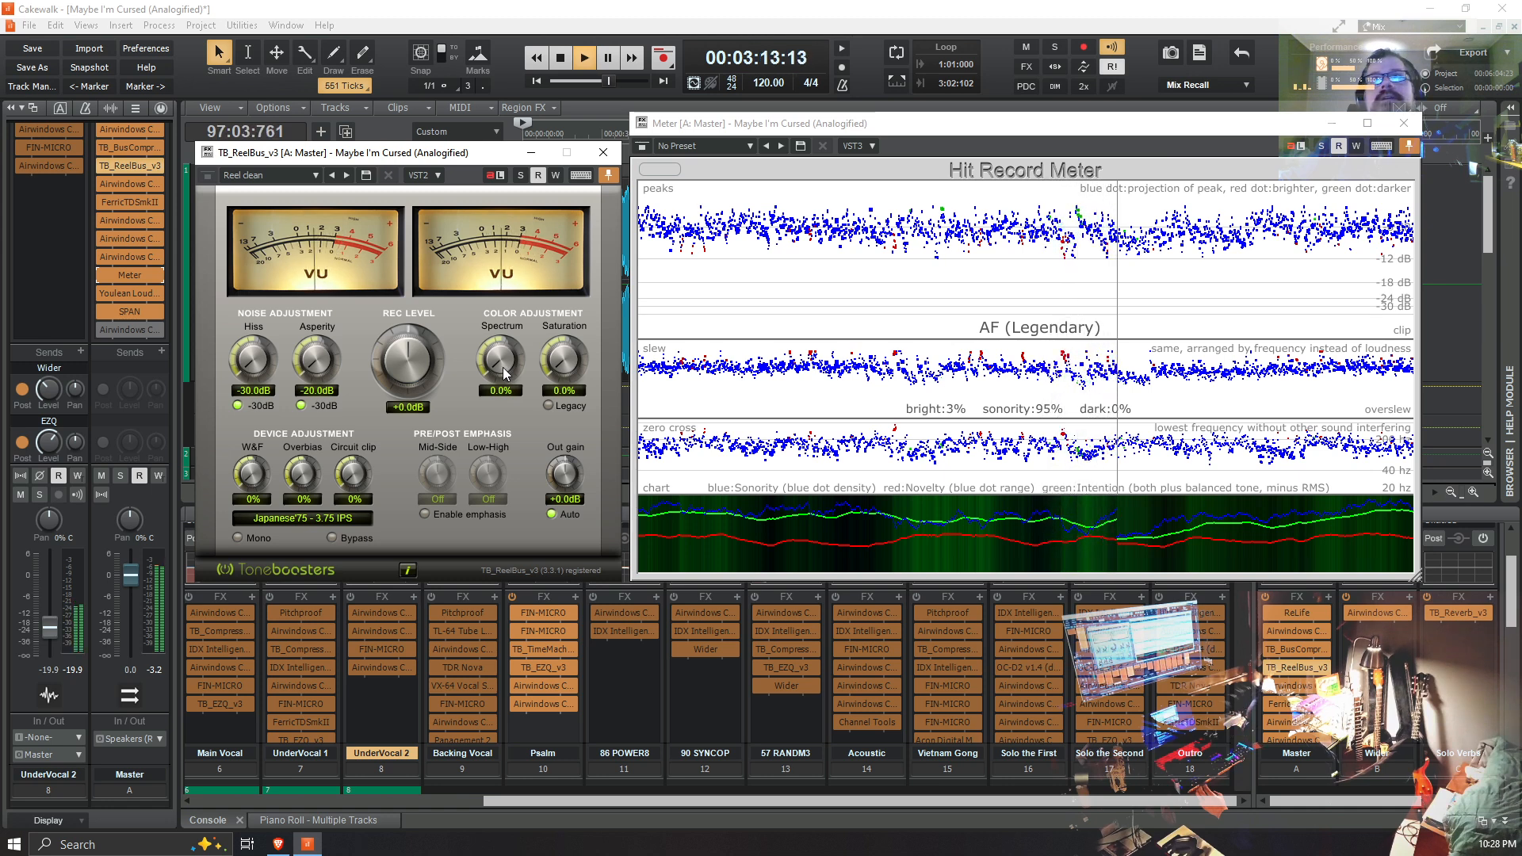
left_click_drag(504, 374, 431, 179)
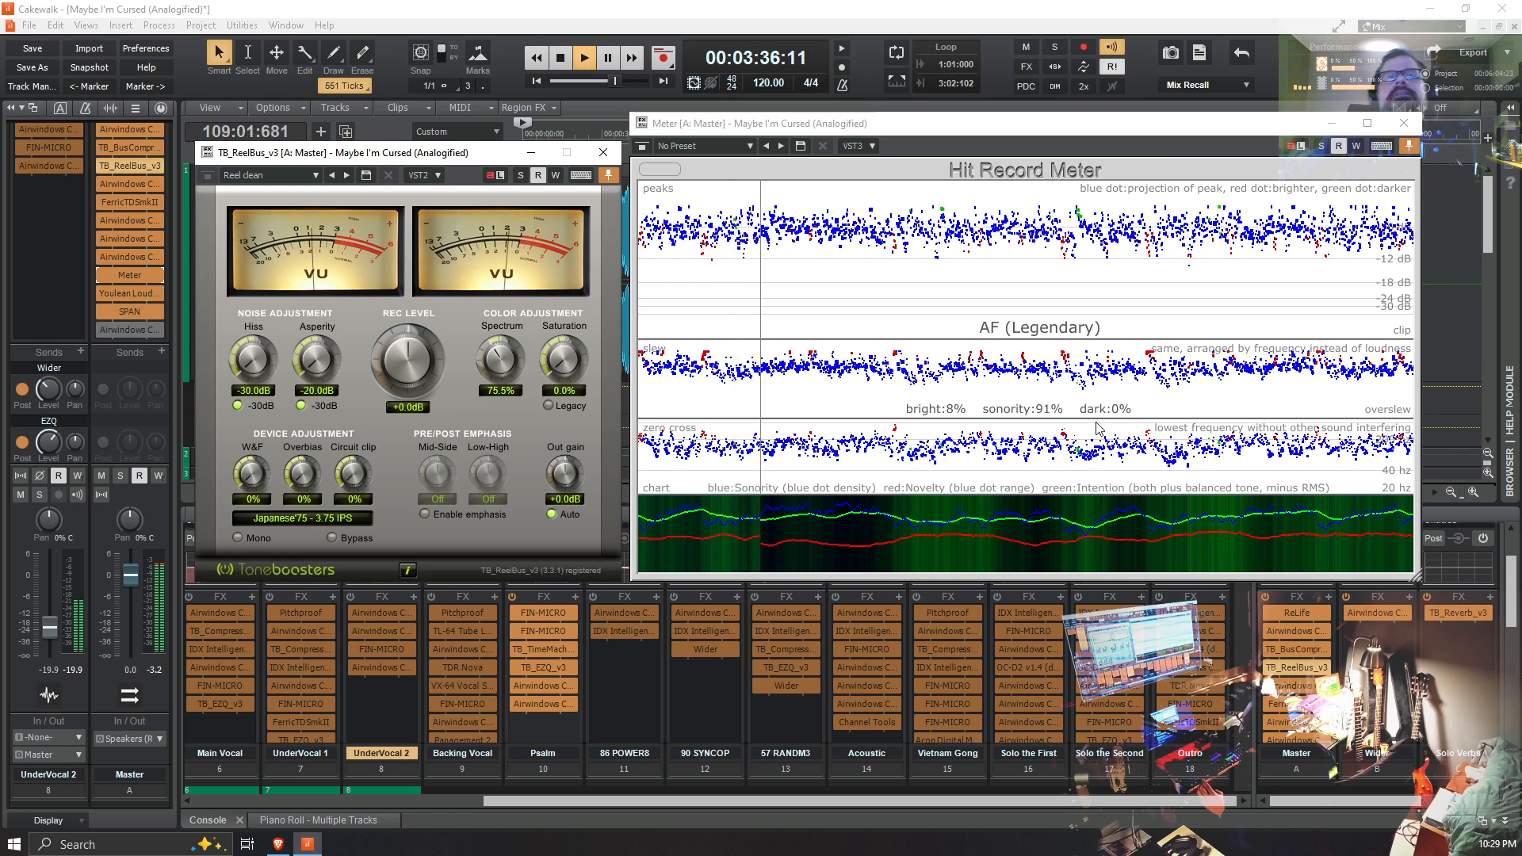
key("space")
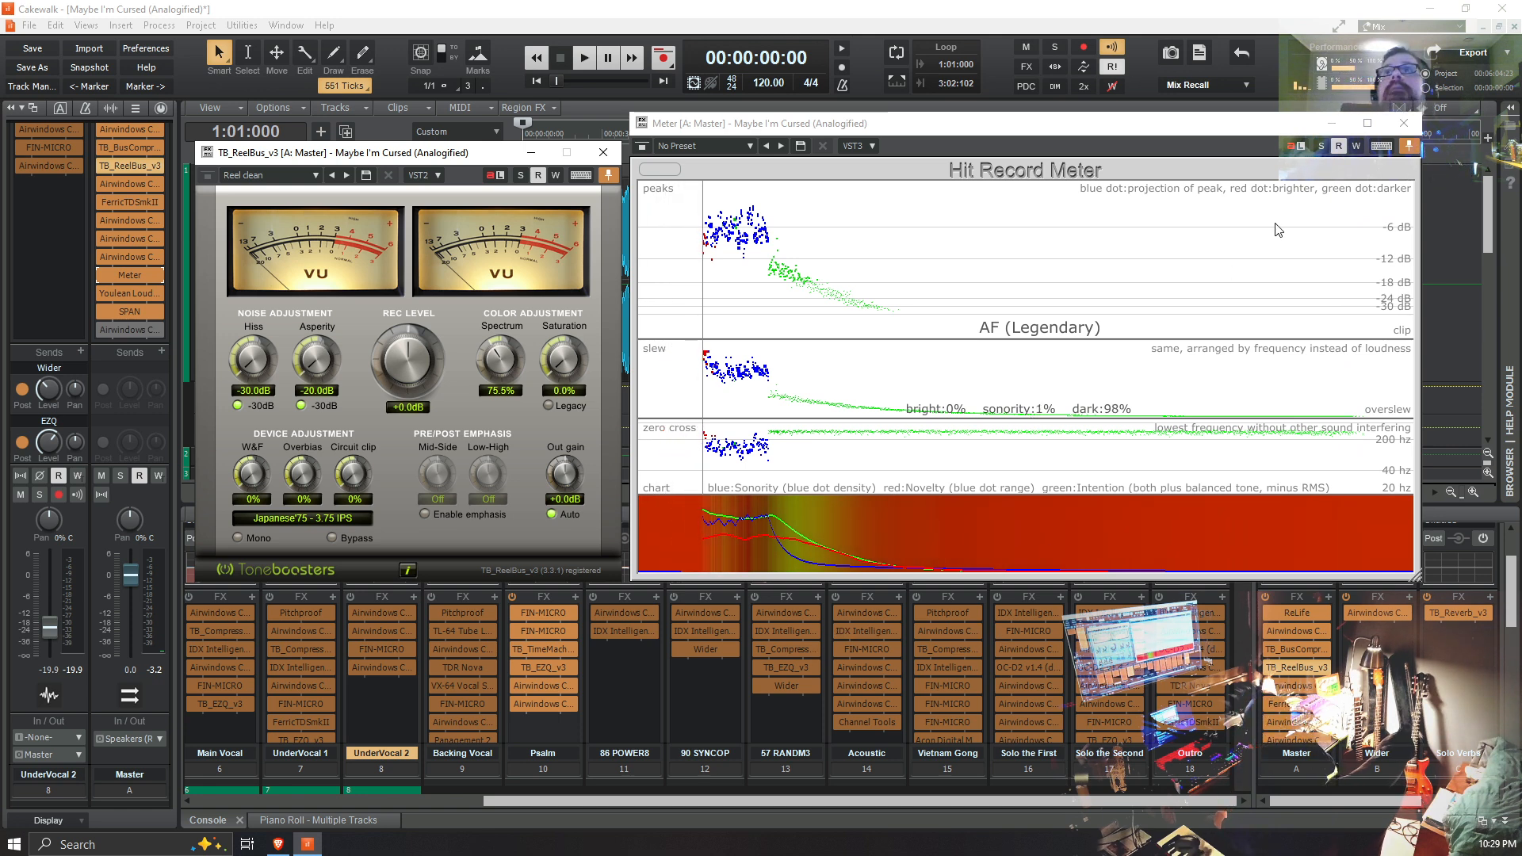
Step: Close the Meter and TB_ReelBus_v3 windows and collapse the Console view to give the track list more room
left_click(1403, 123)
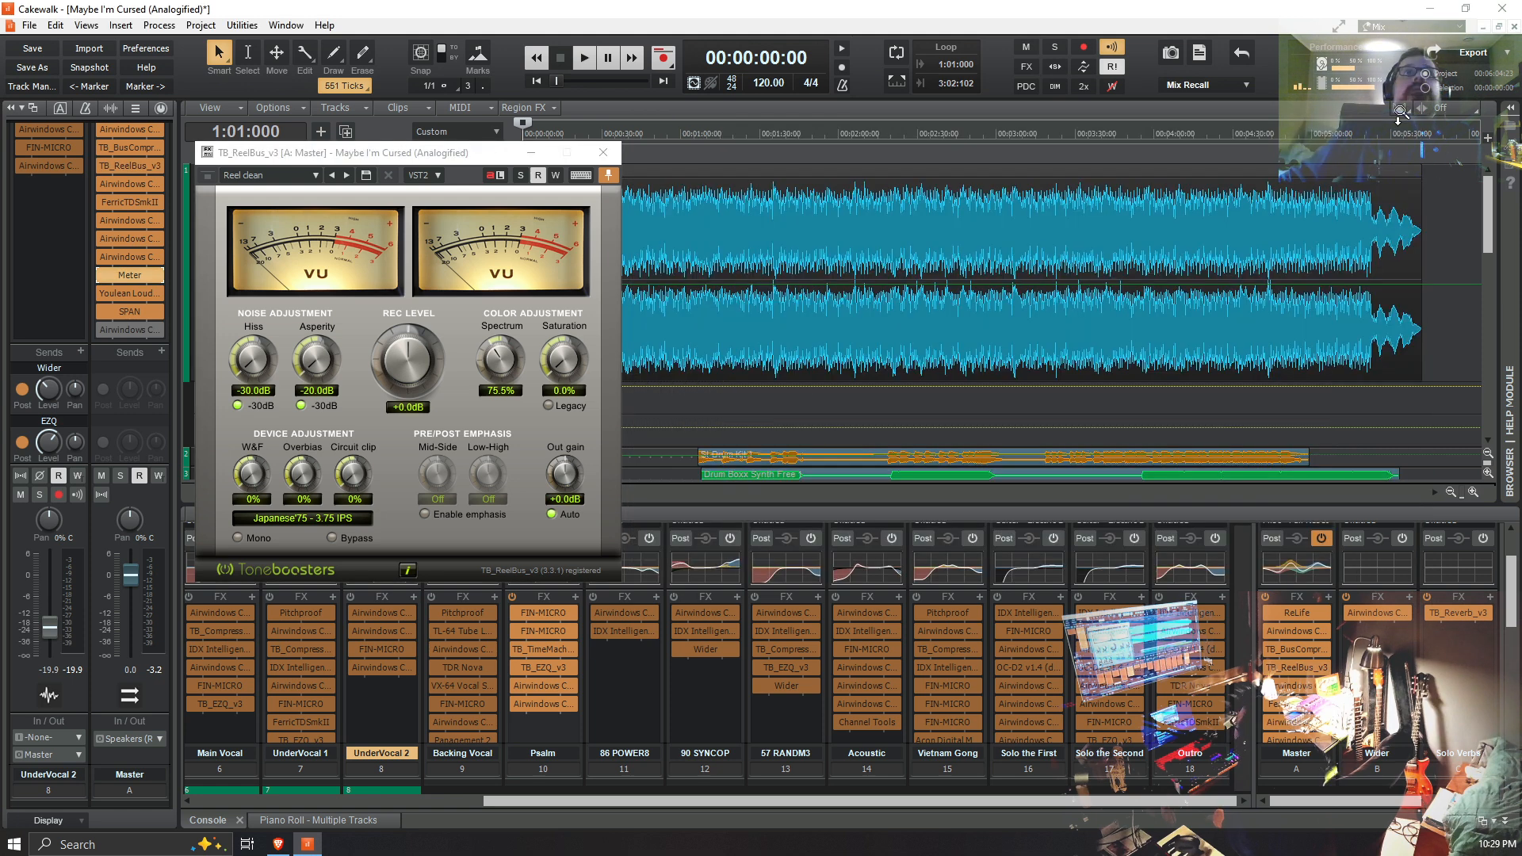
left_click(603, 154)
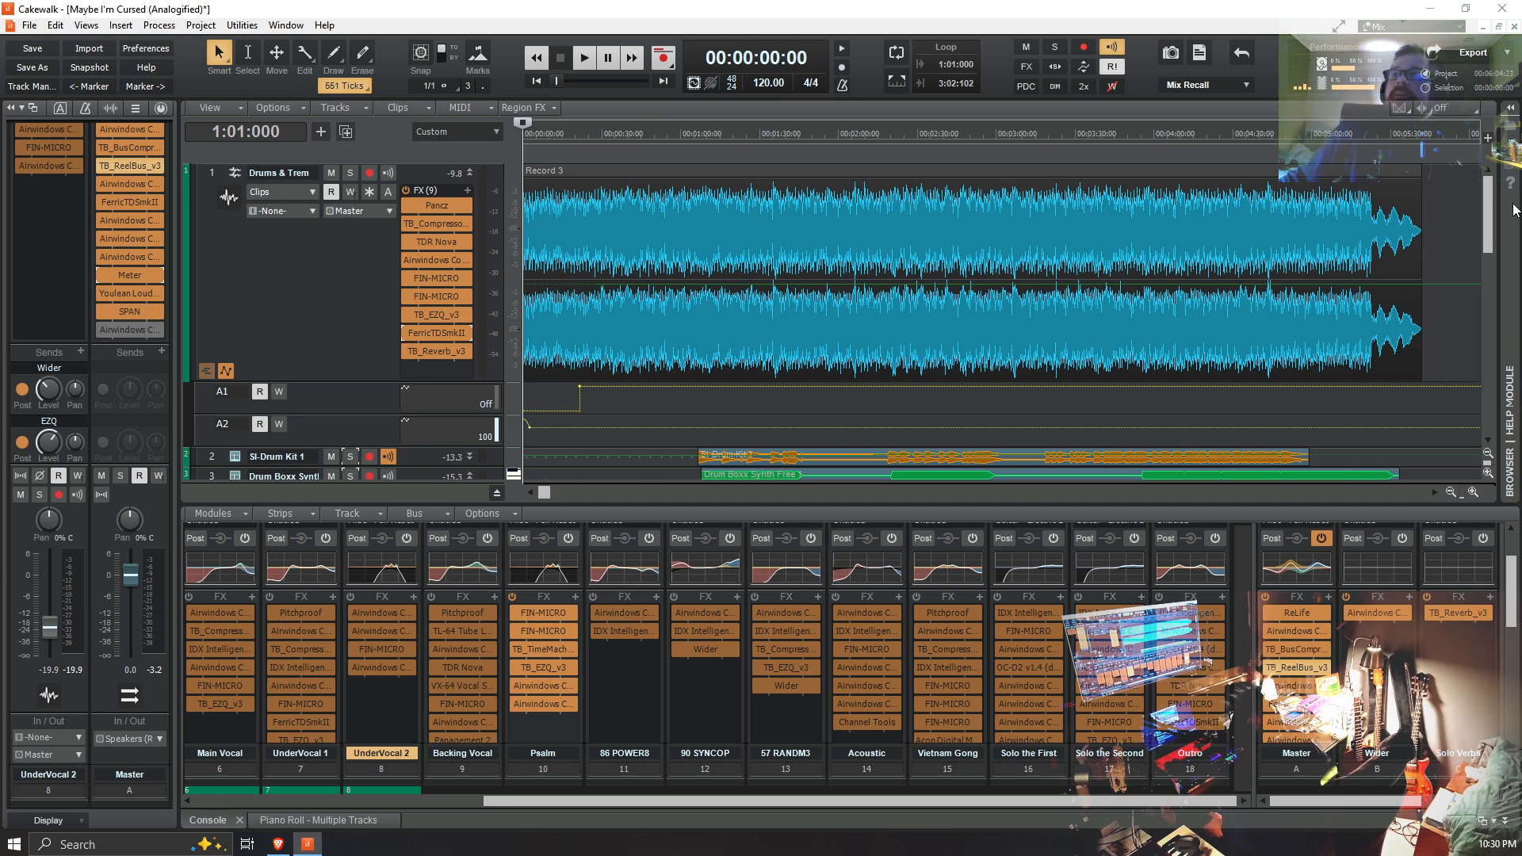
left_click(1506, 822)
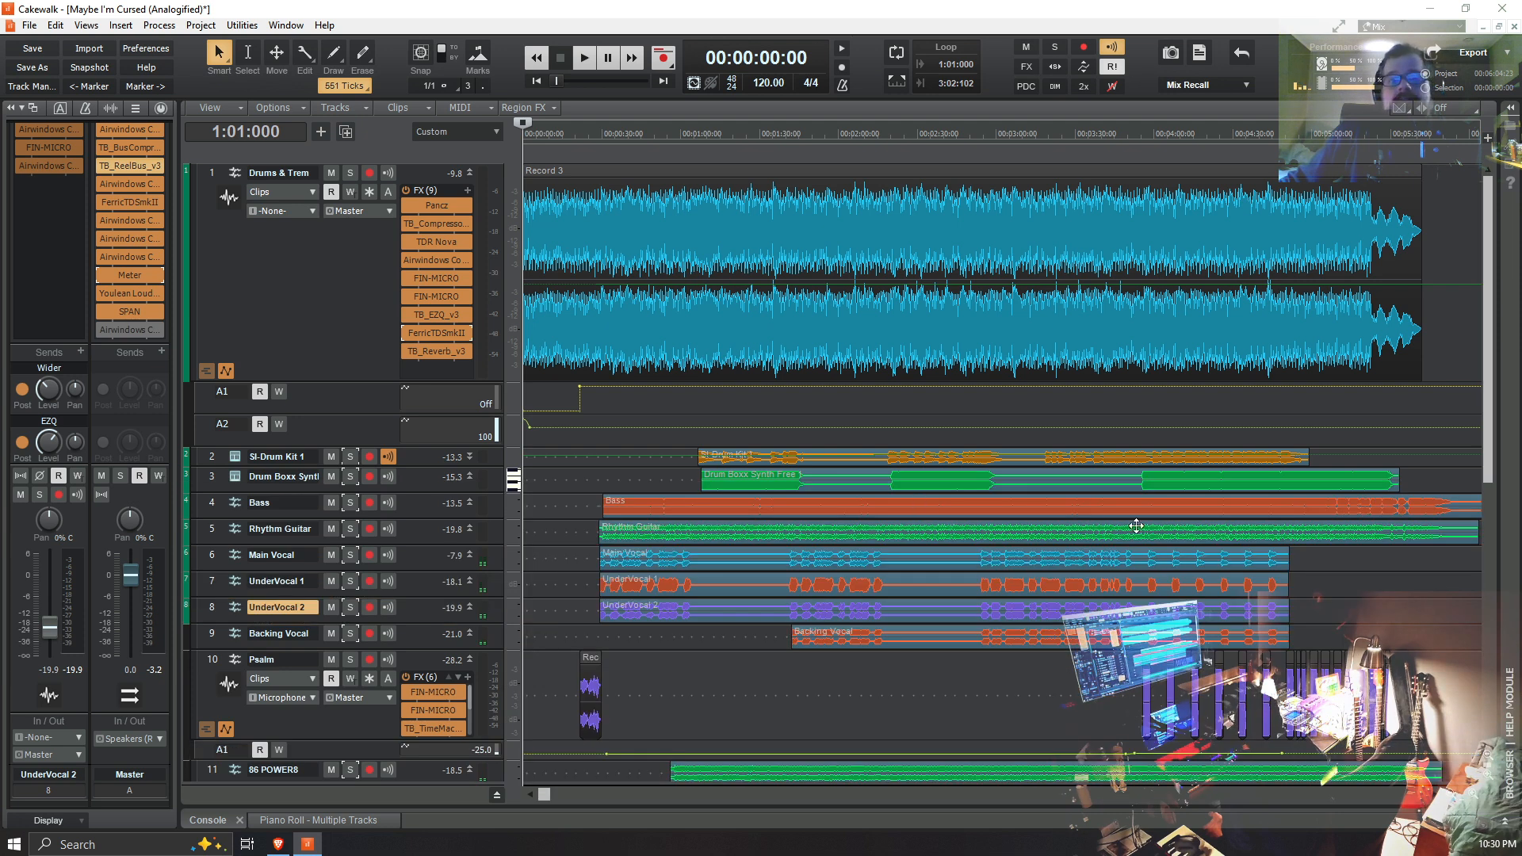